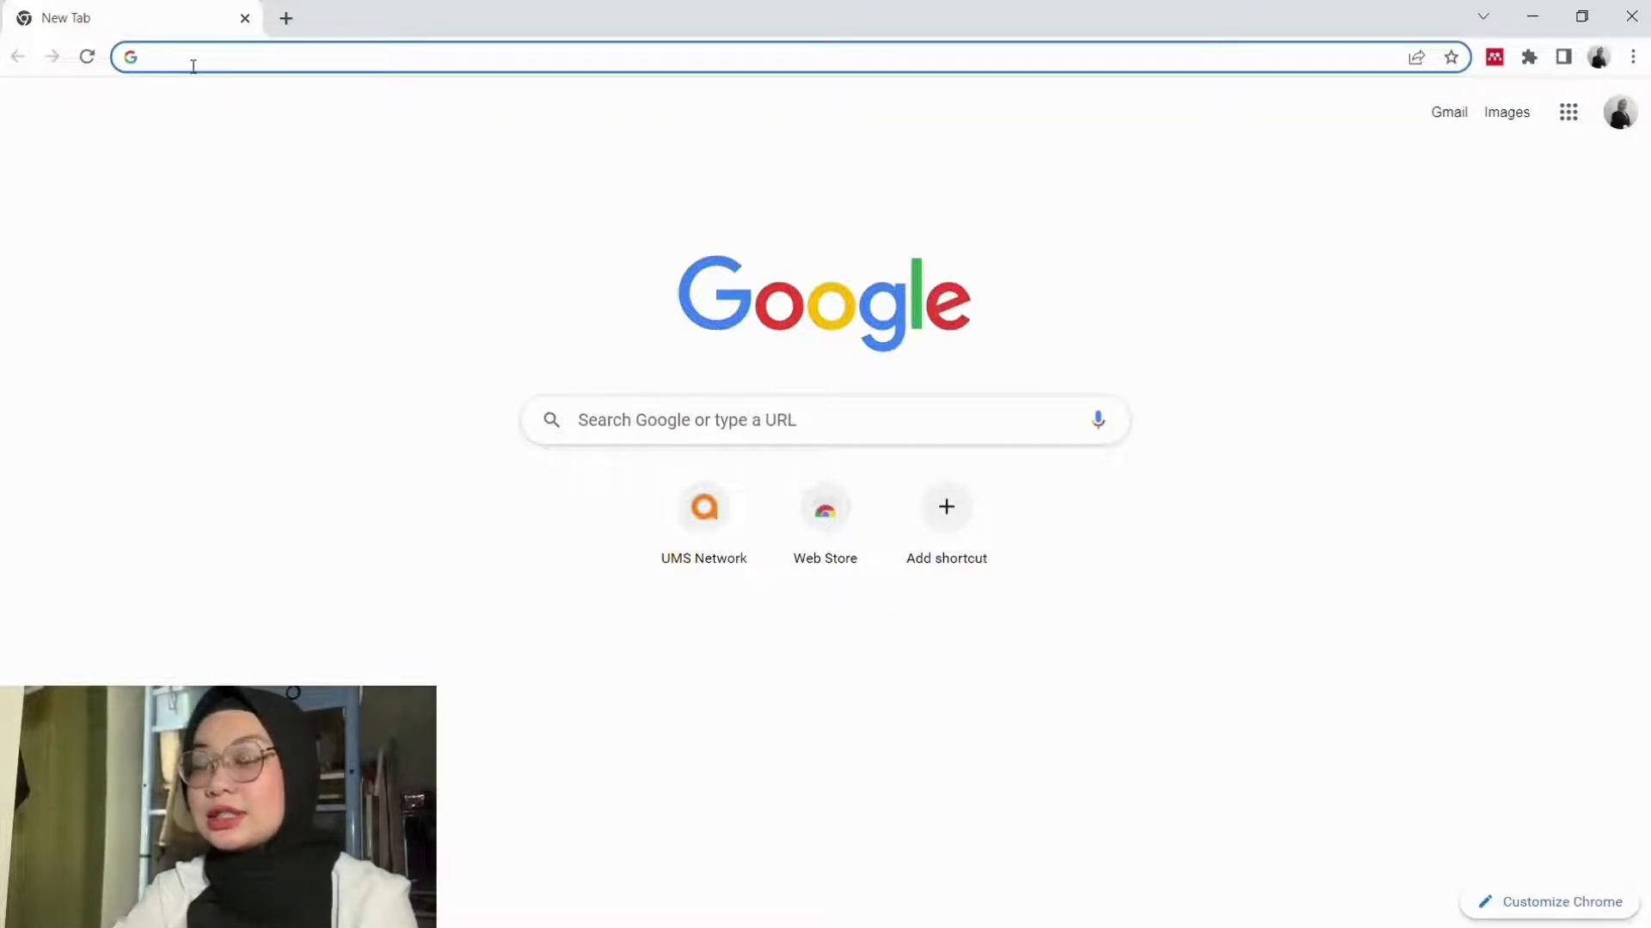
type("ww")
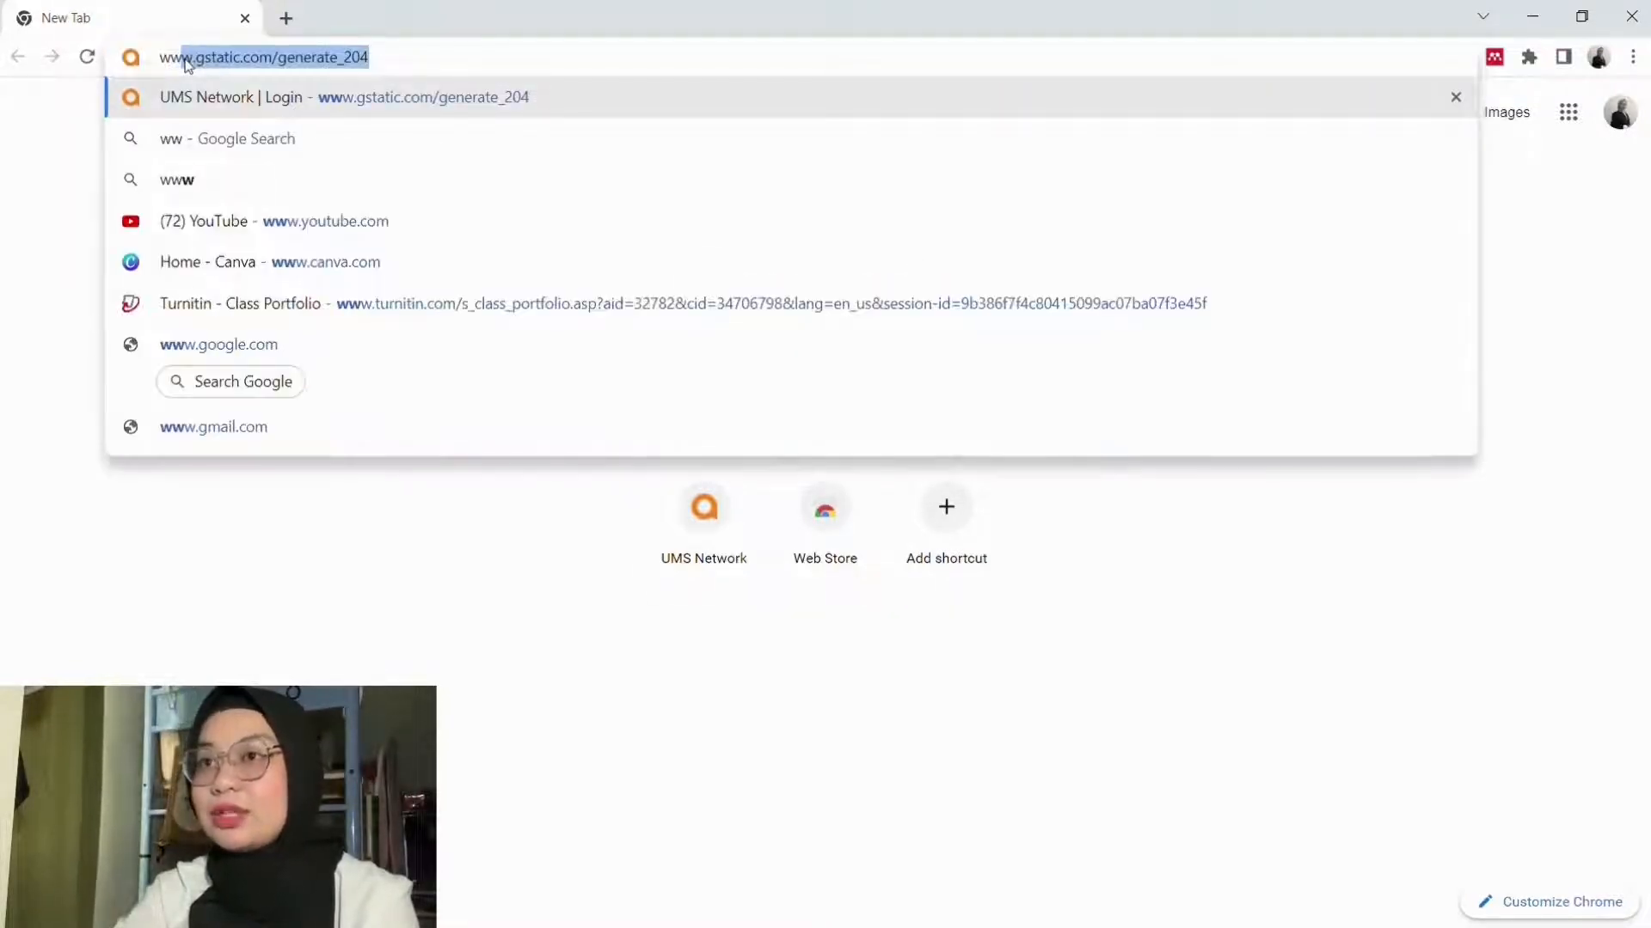
type("w")
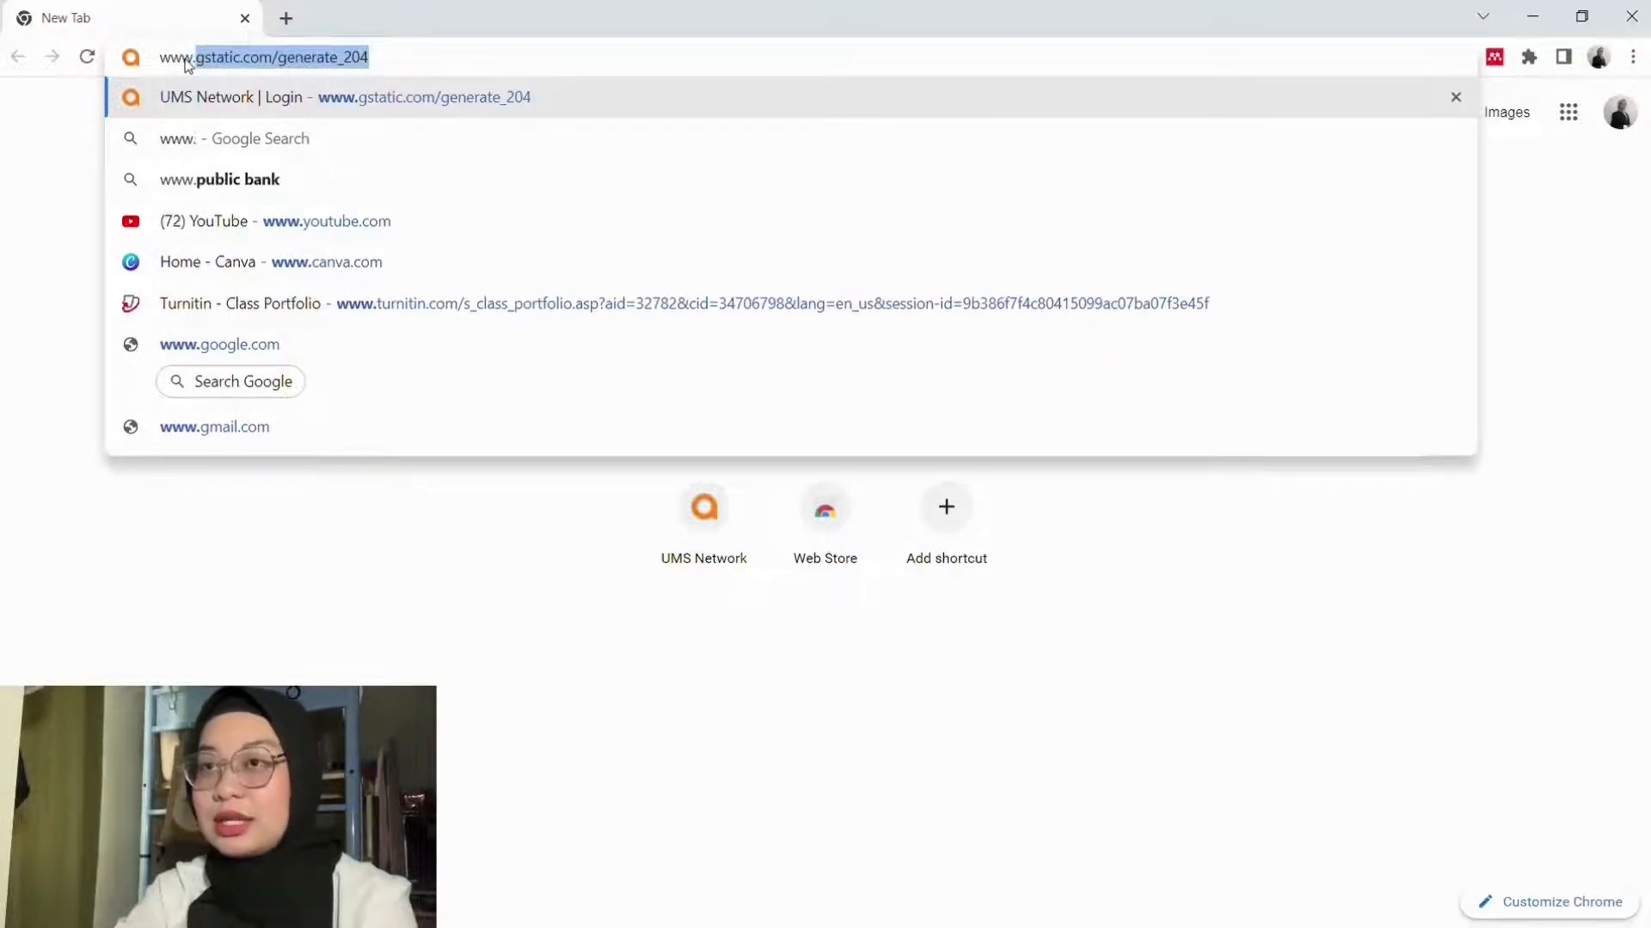
type(".mendek")
key("BackSpace")
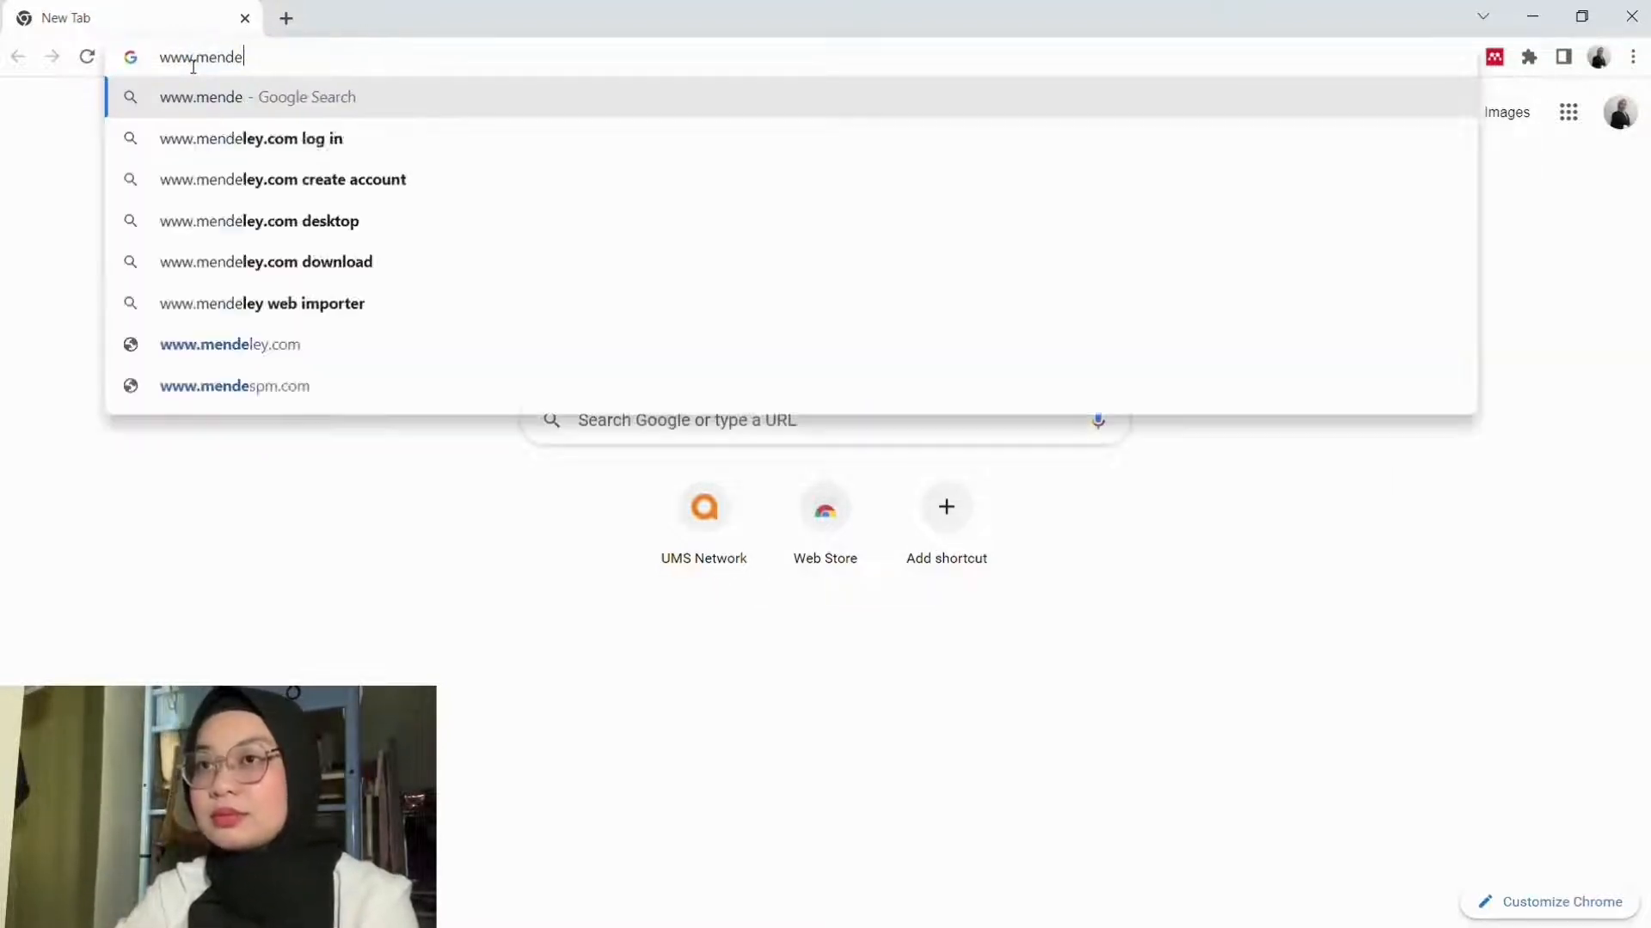
type("ley.com")
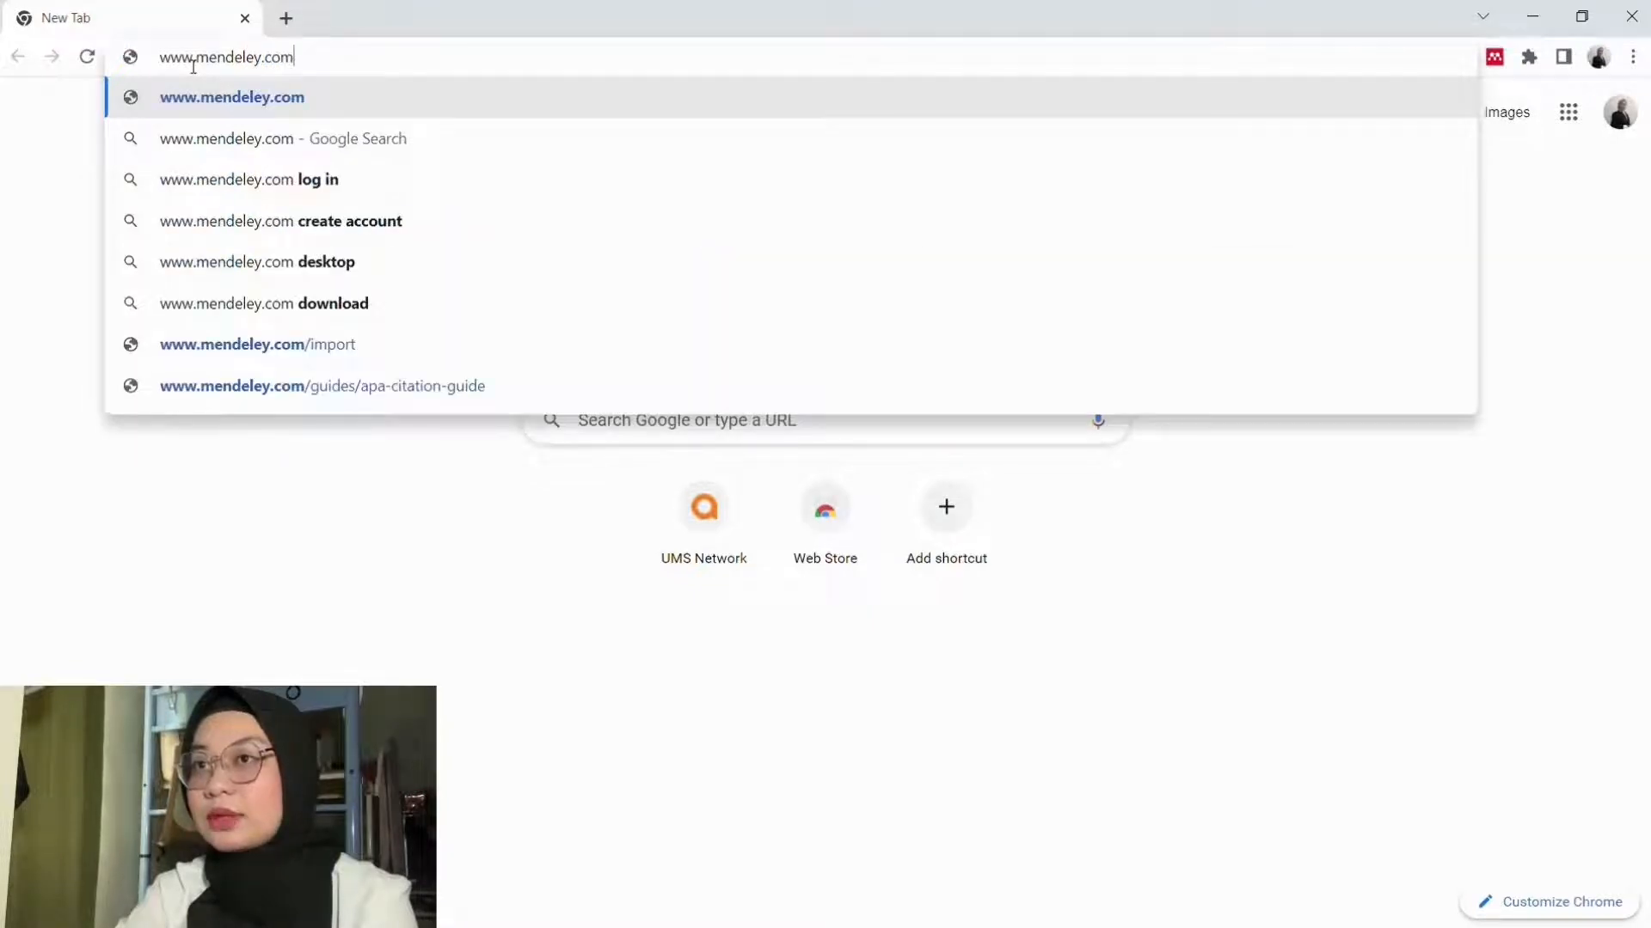
key("Return")
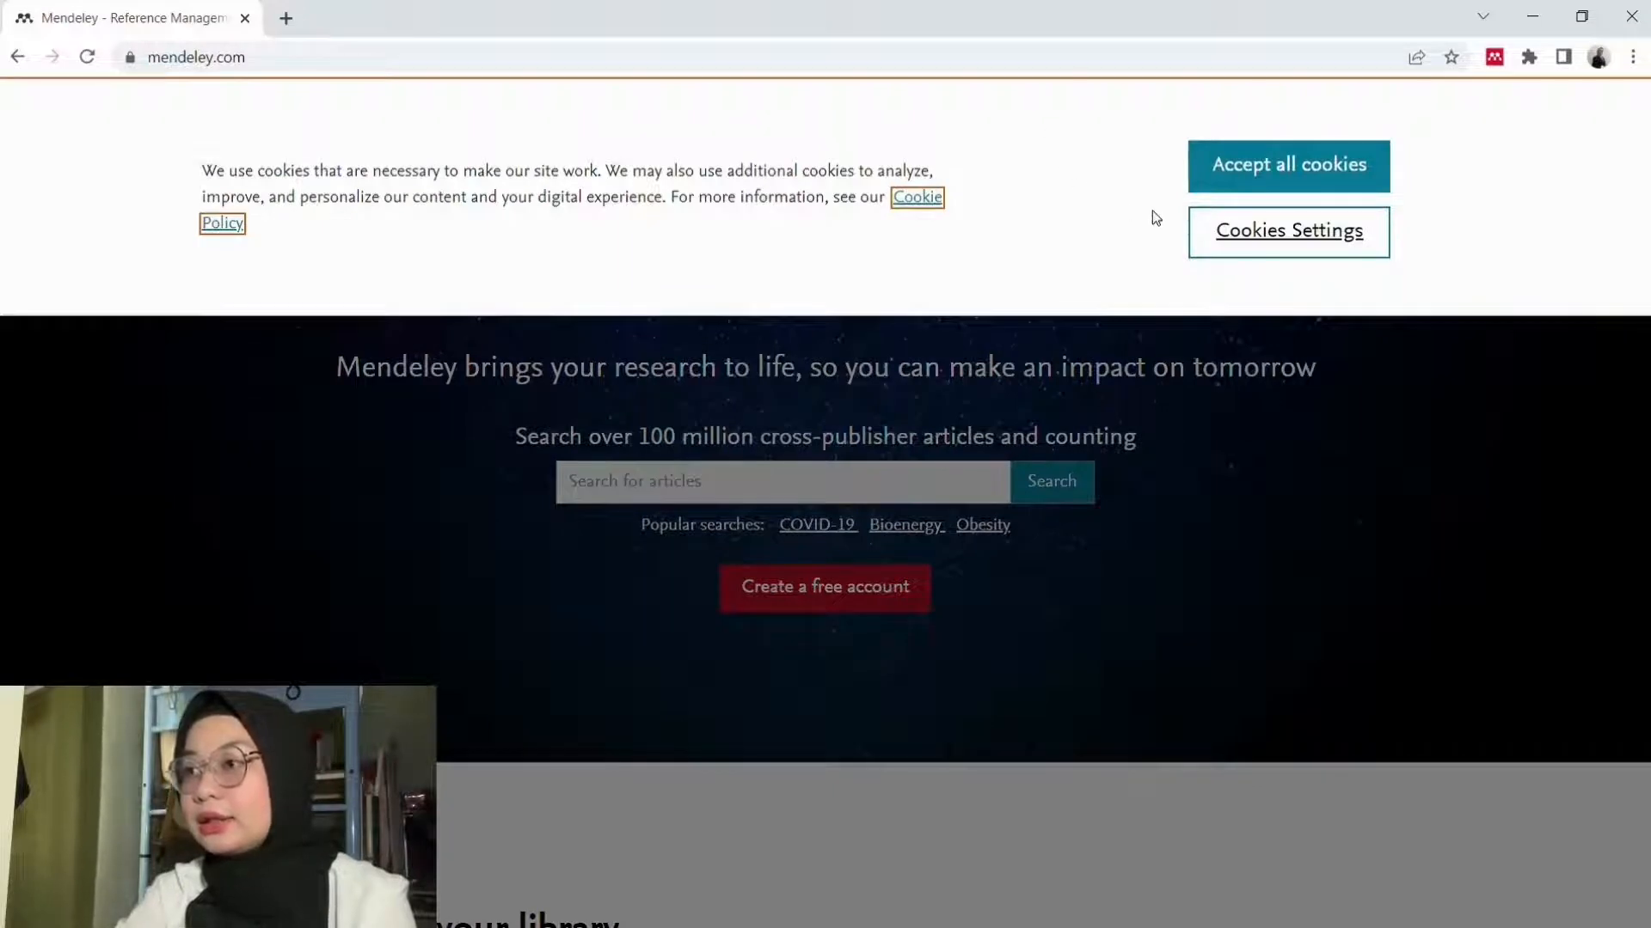
left_click(1227, 171)
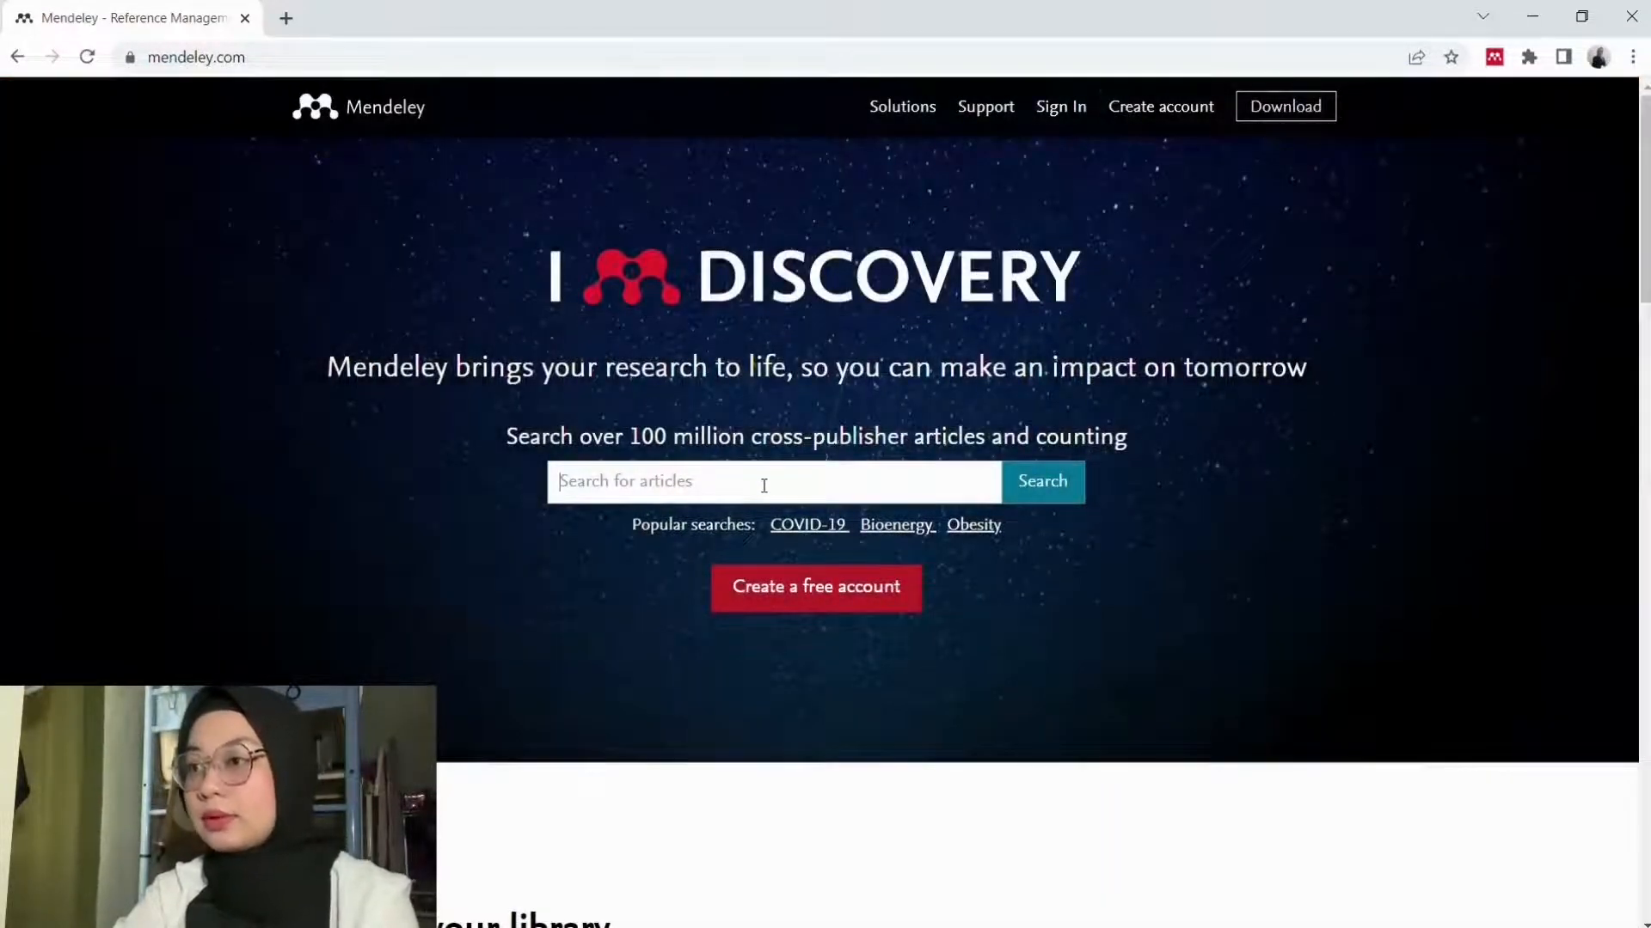
left_click(793, 609)
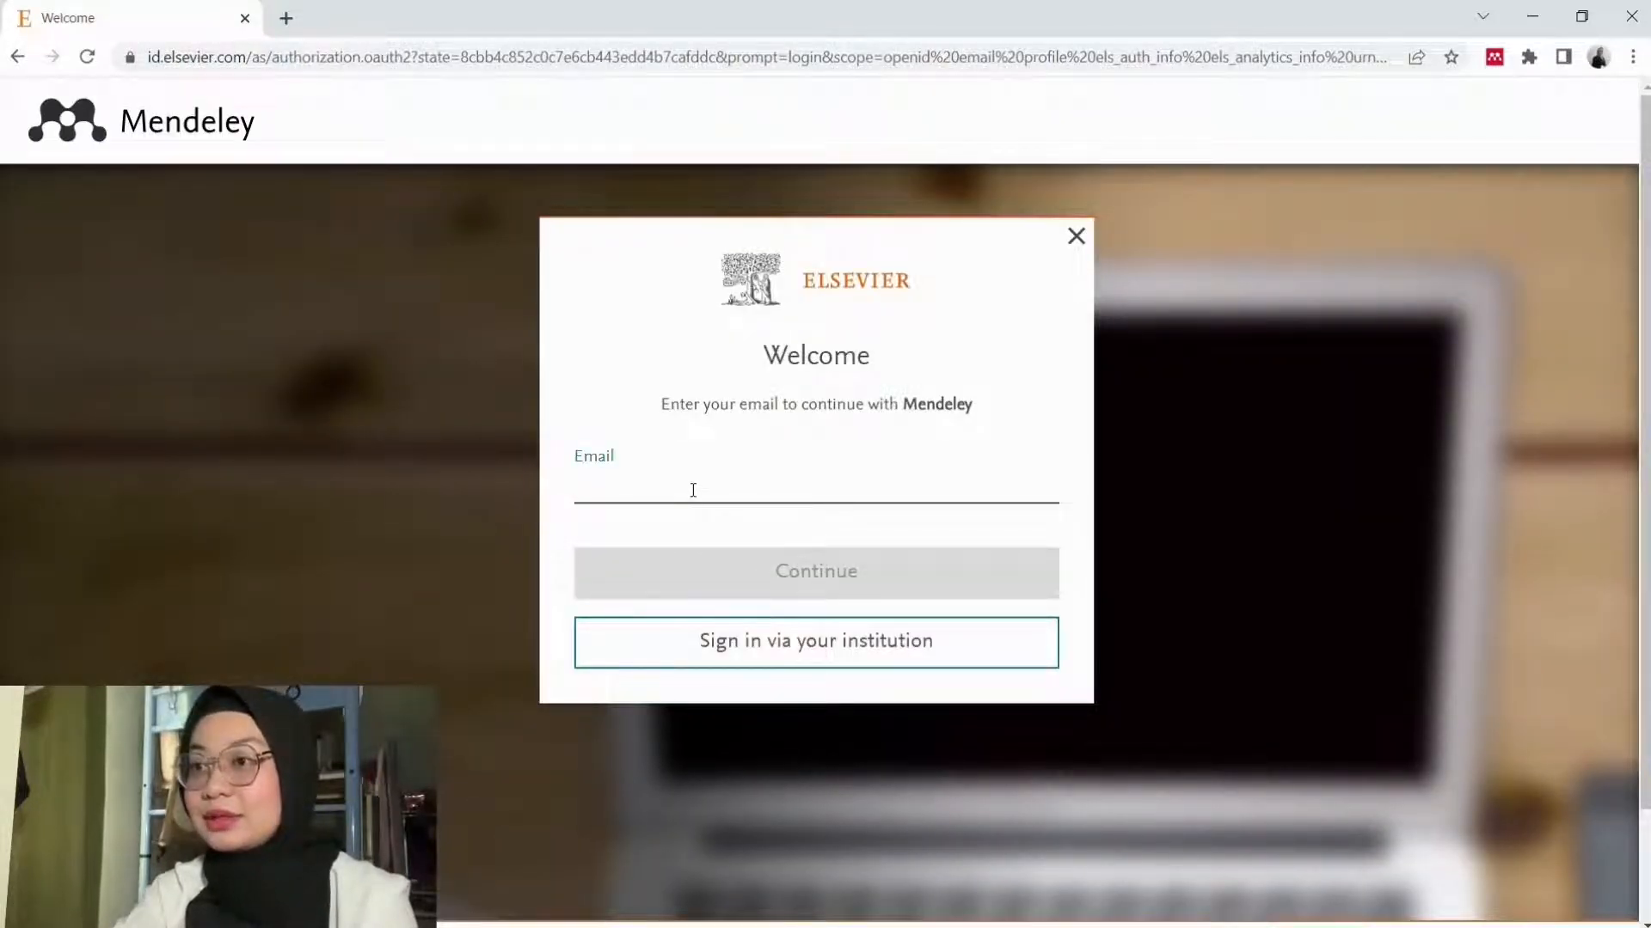
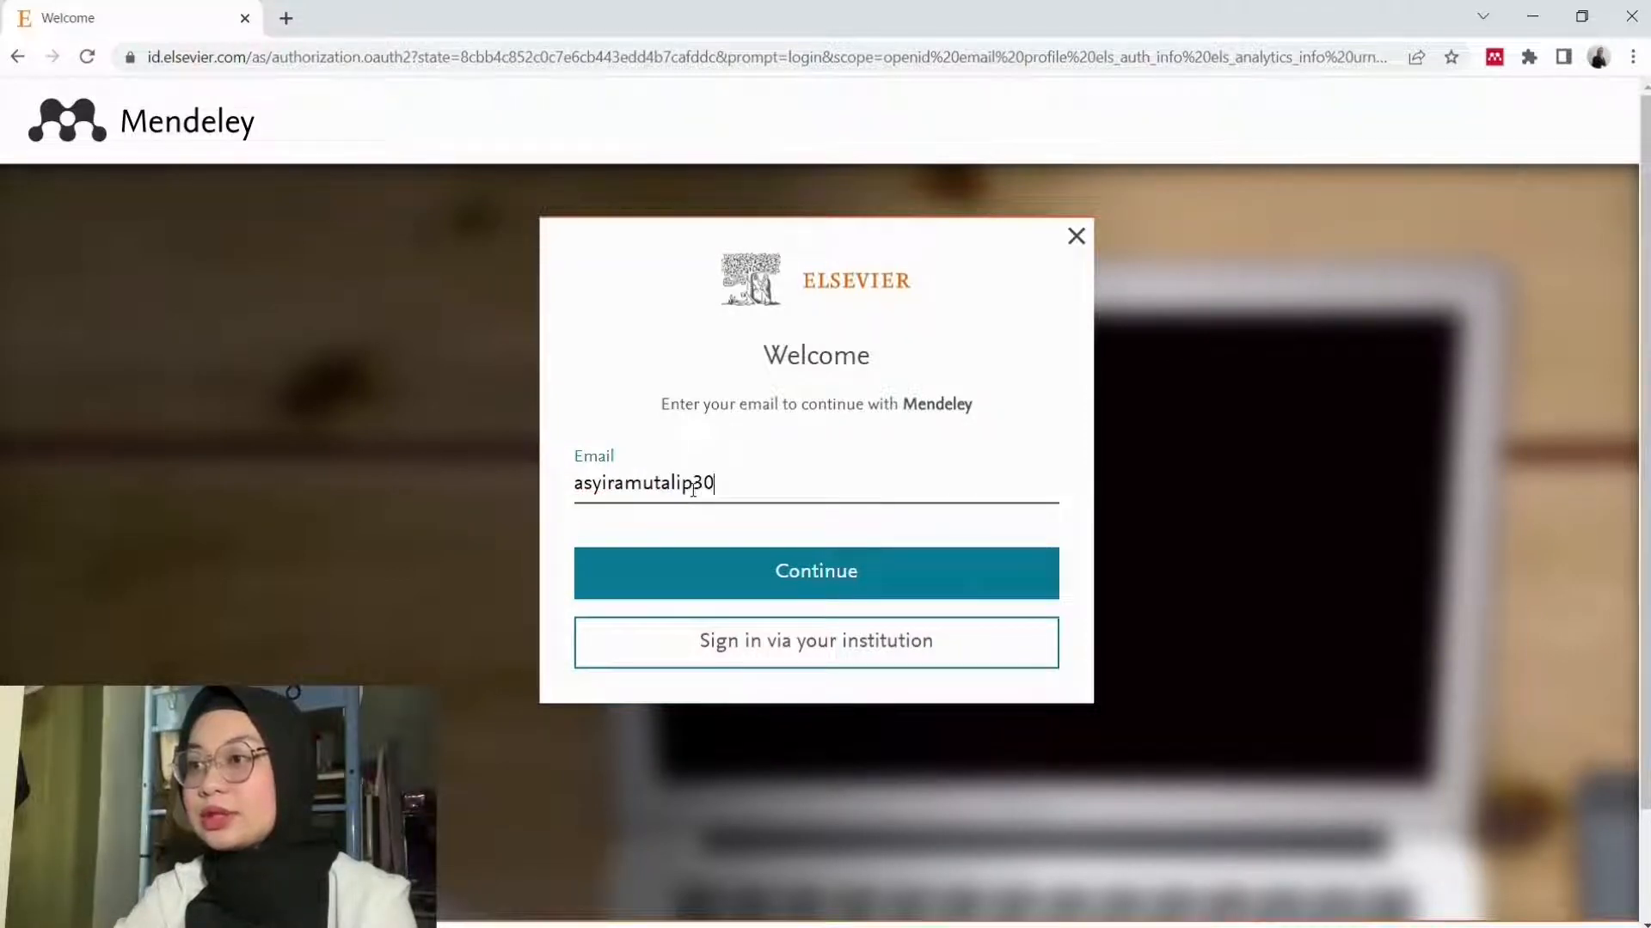
Step: Enter the user's Gmail address on the Elsevier sign-up page and continue
key("ctrl+a")
key("BackSpace")
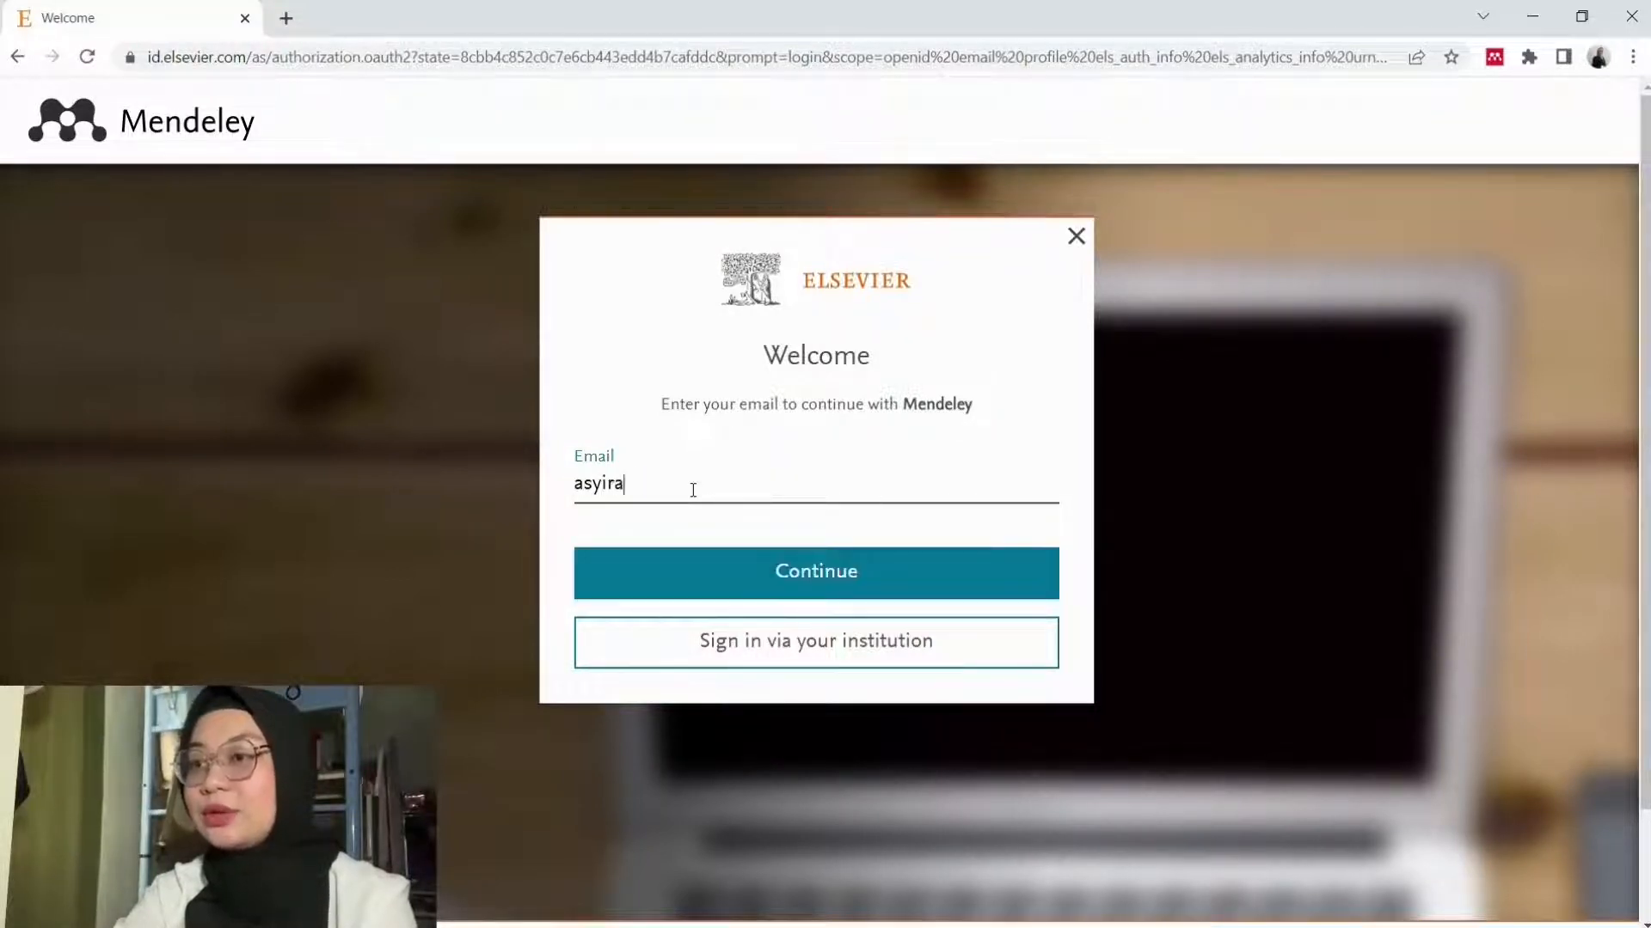
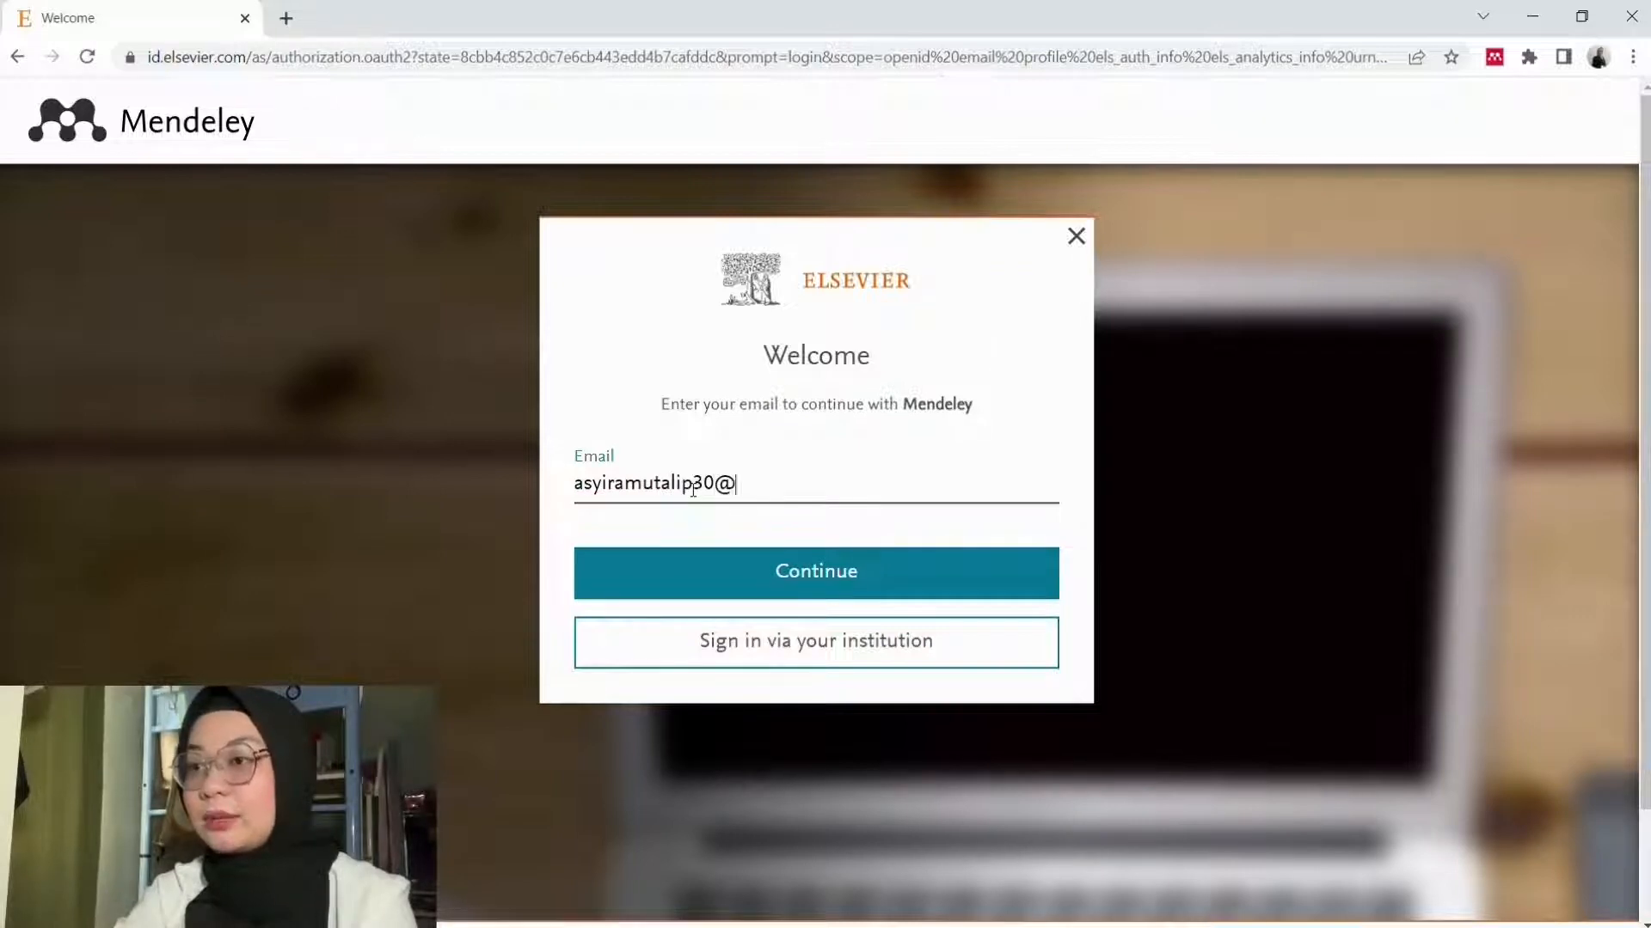
left_click(710, 581)
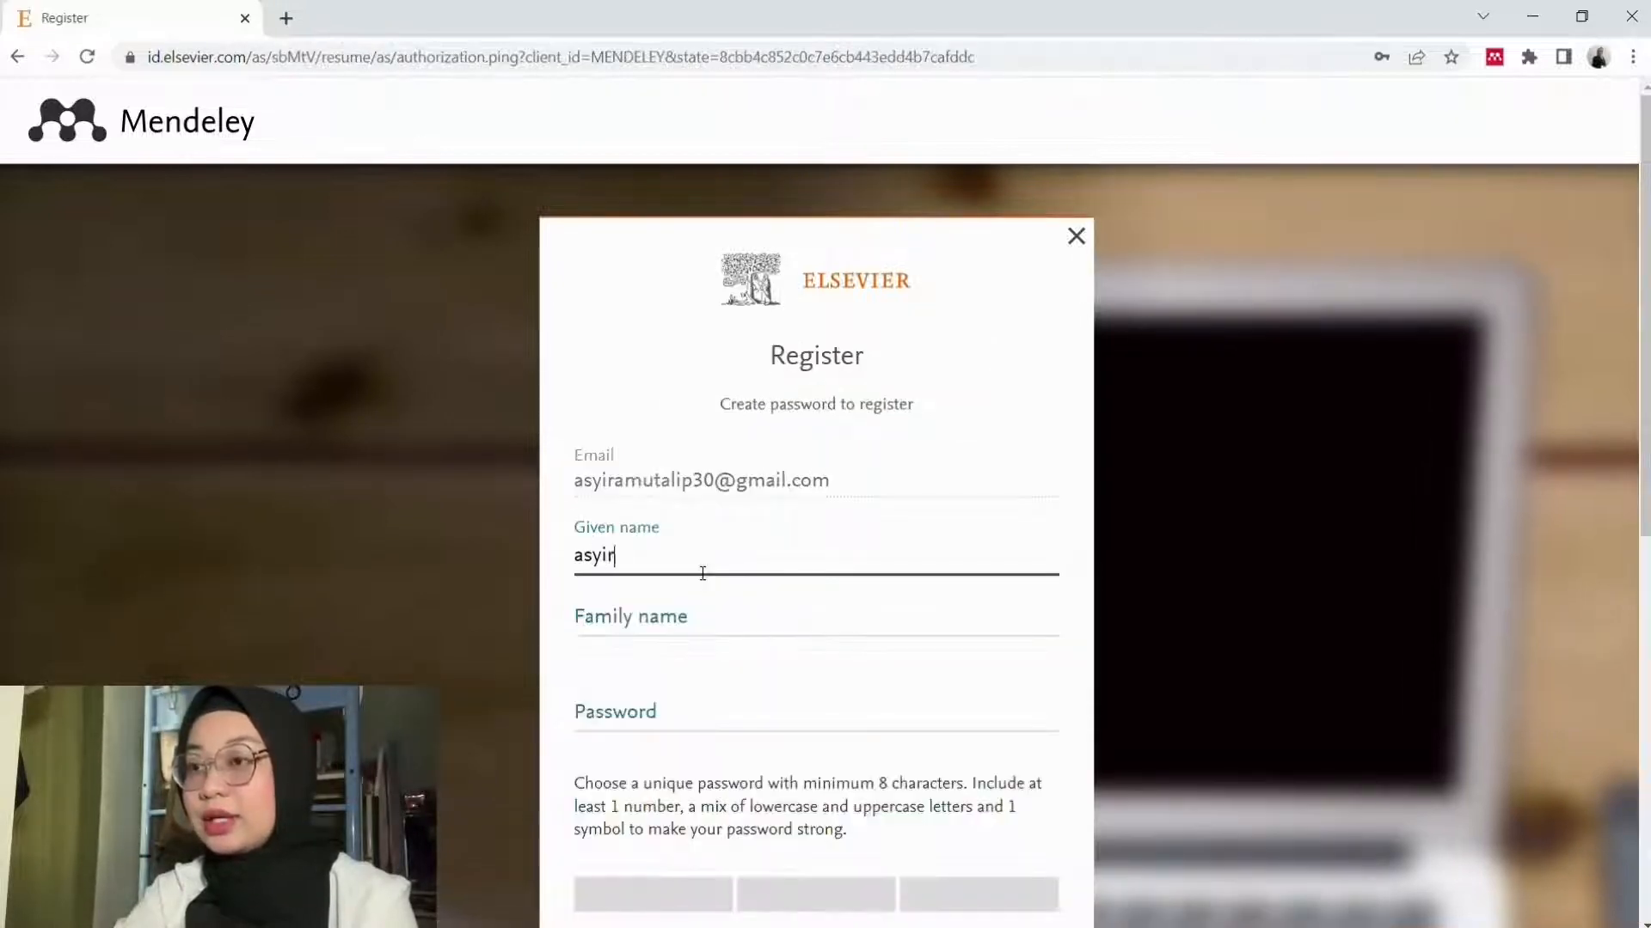
Step: Fill in the given name, family name and a password, then register and continue to Mendeley
left_click(579, 555)
key("BackSpace")
type("A")
left_click(590, 650)
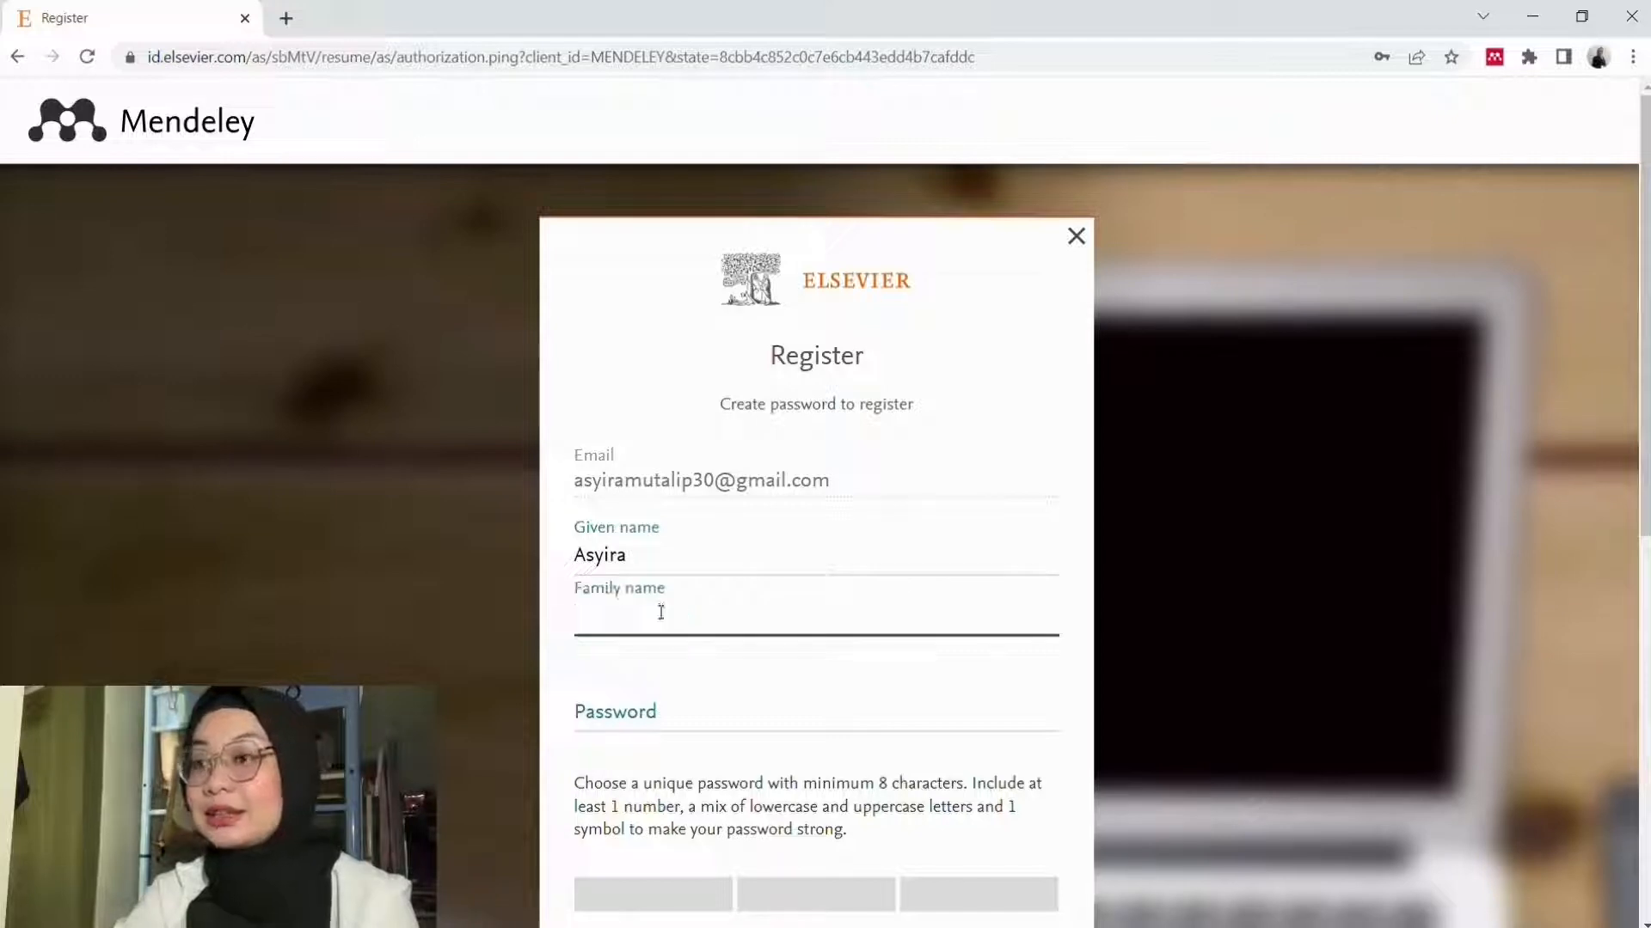
left_click(611, 719)
type("••••••••••••")
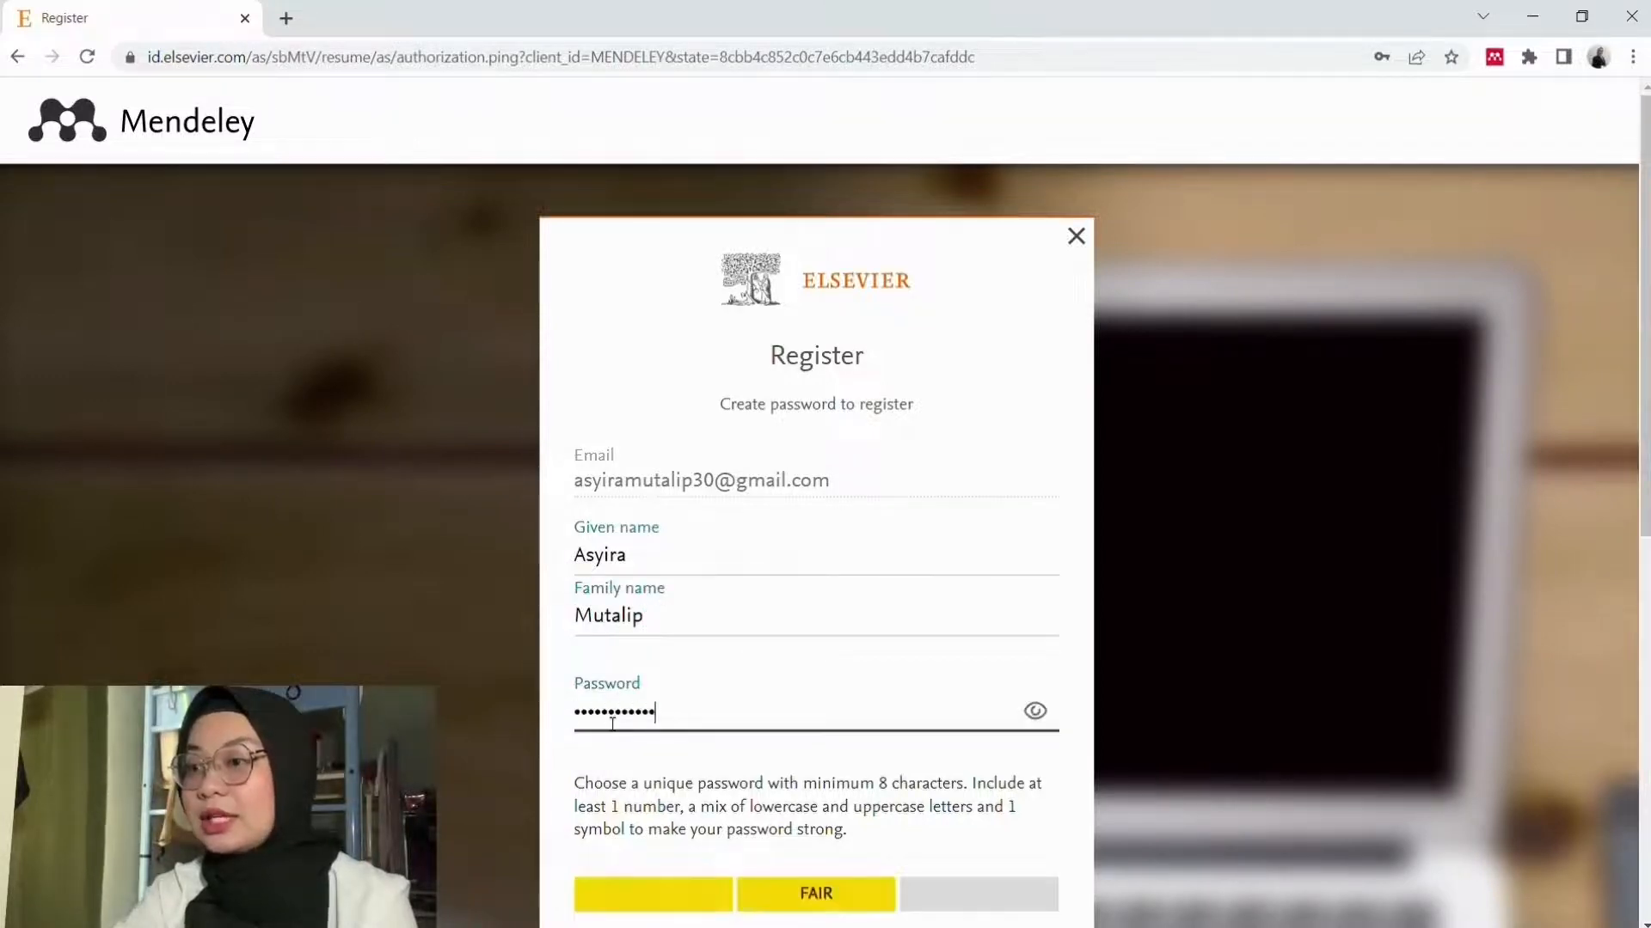
scroll(805, 669, "down", 2)
scroll(805, 669, "down", 3)
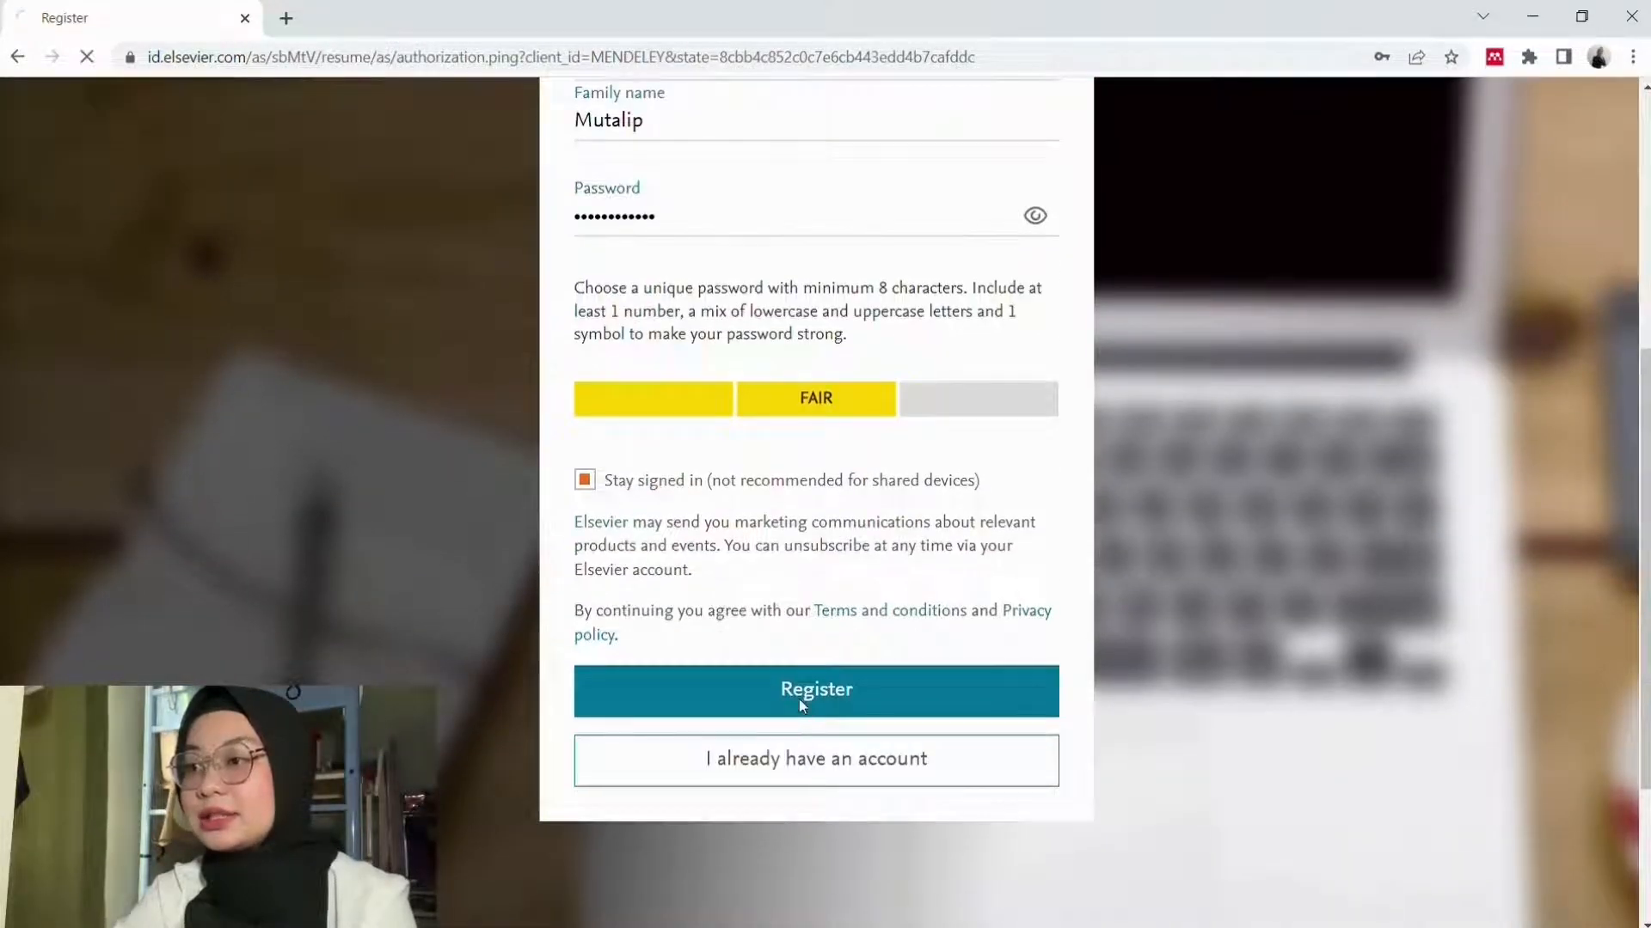
left_click(798, 699)
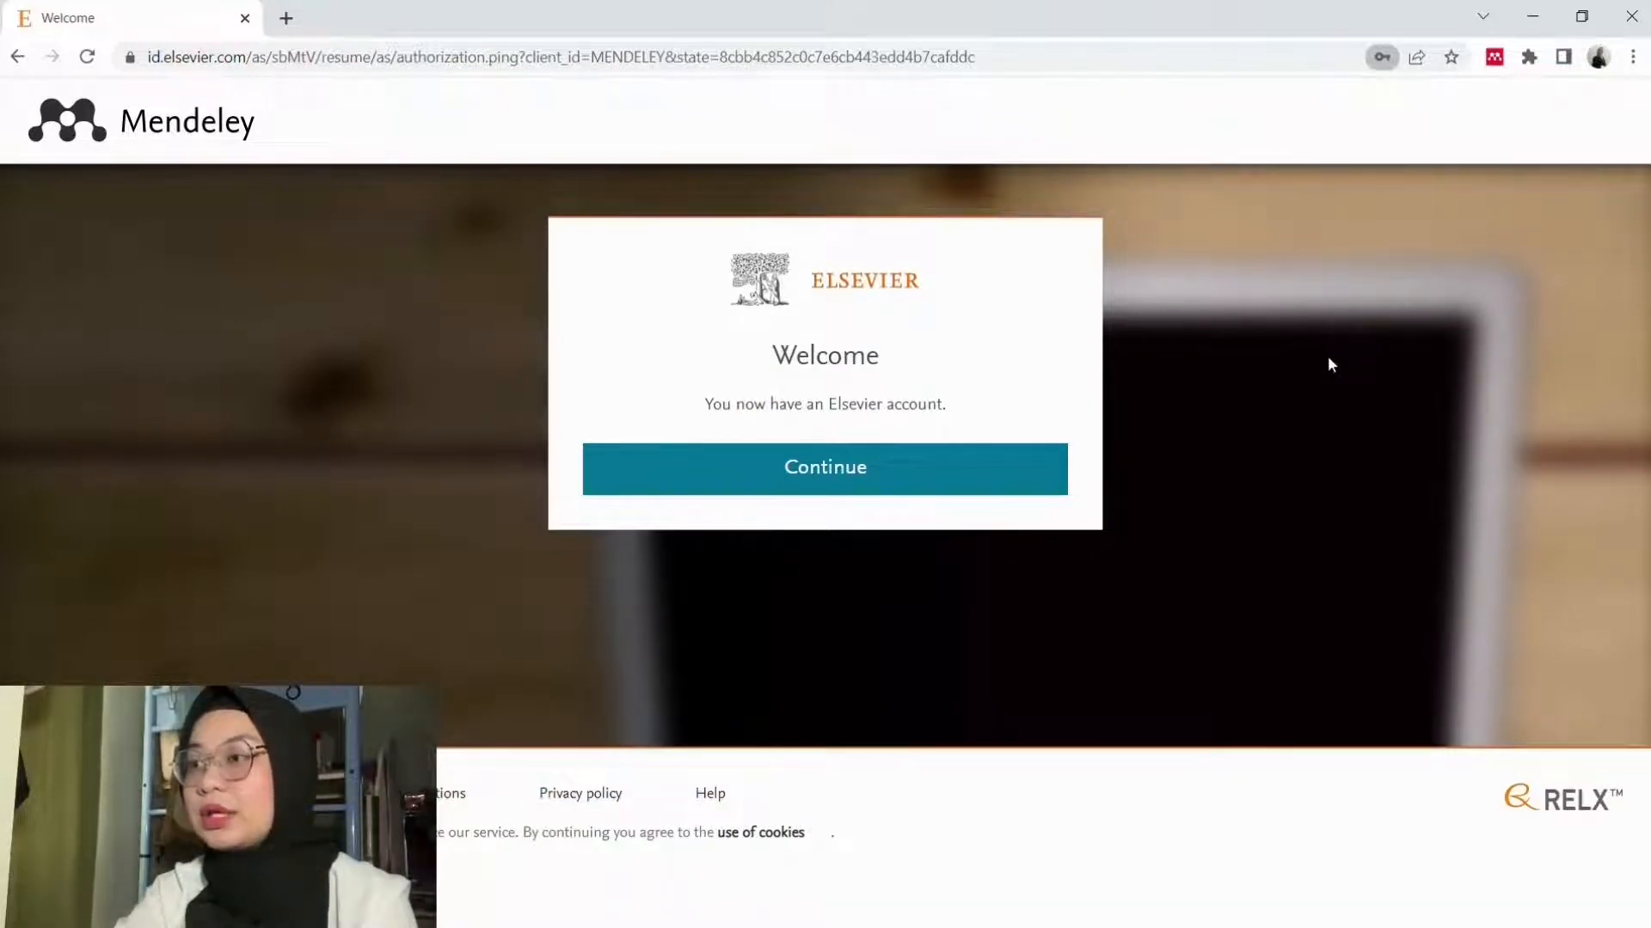
left_click(959, 449)
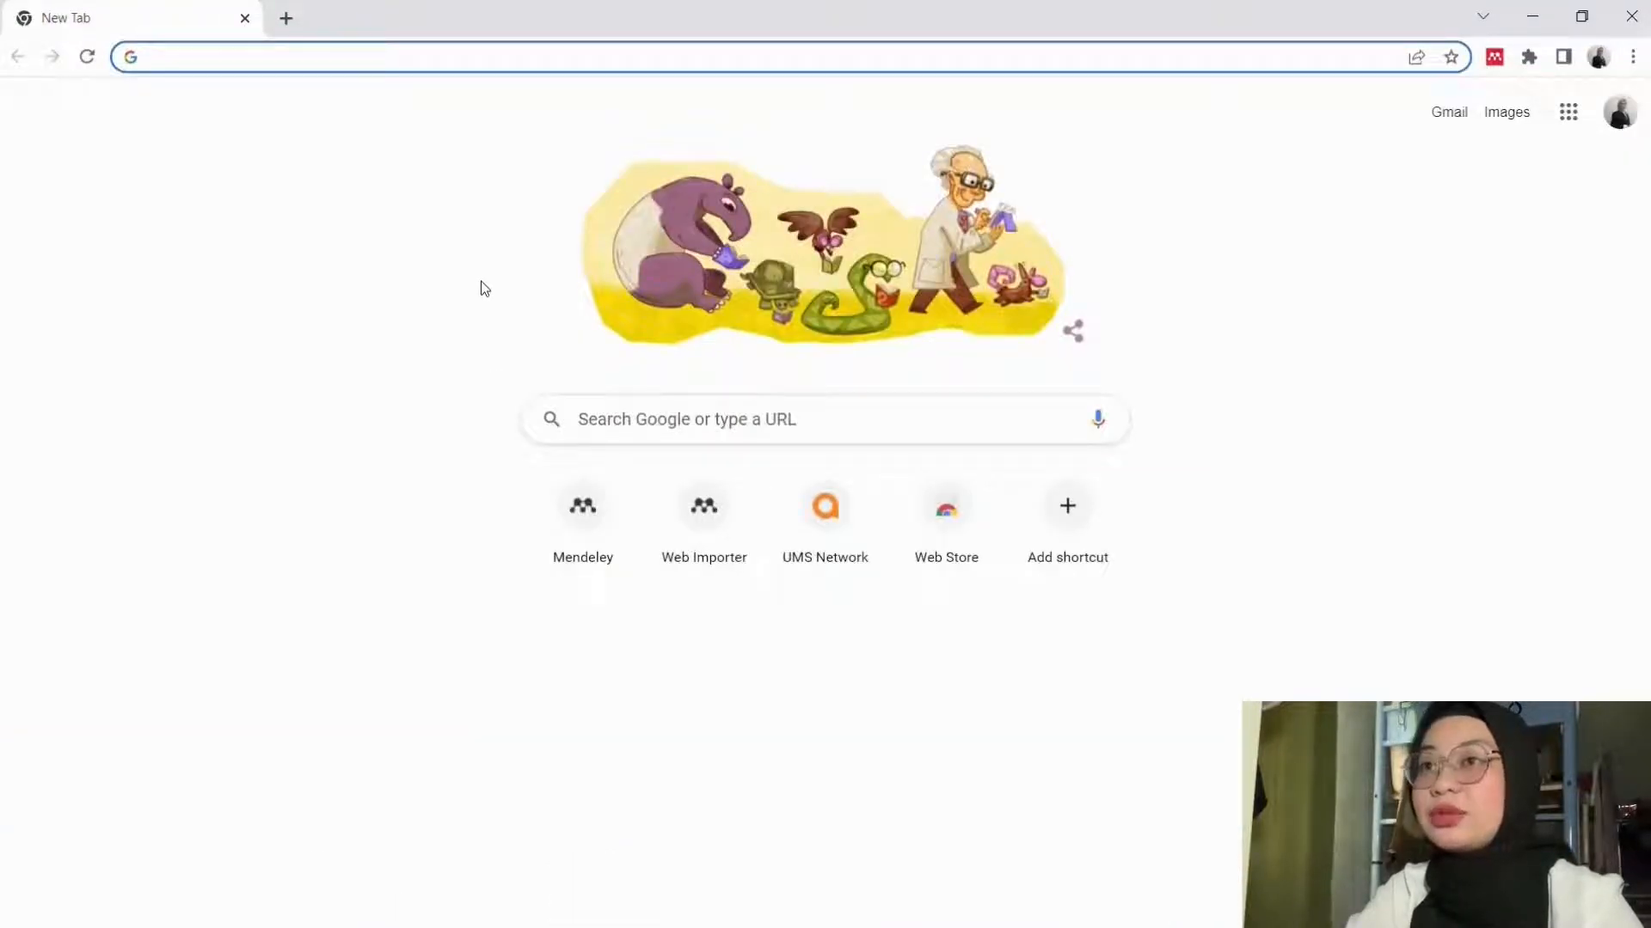
Step: Download the Mendeley Desktop for Windows installer from its download page and launch it
type("https://www.mendeley.com/reference-management/mendeley-desktop")
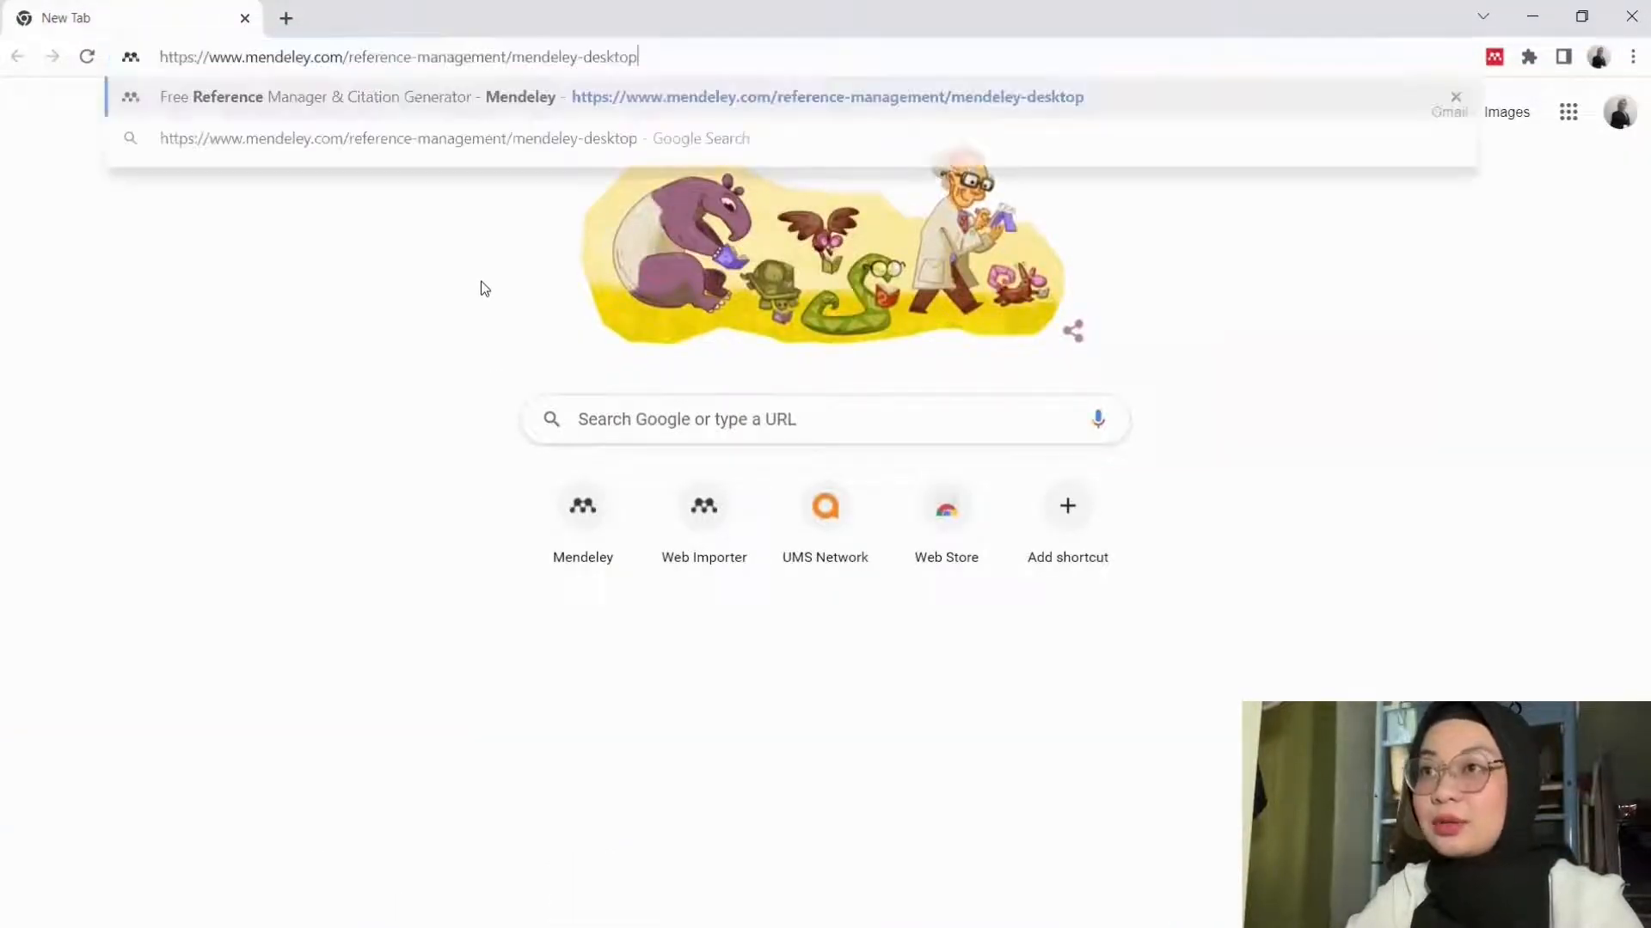
key("Return")
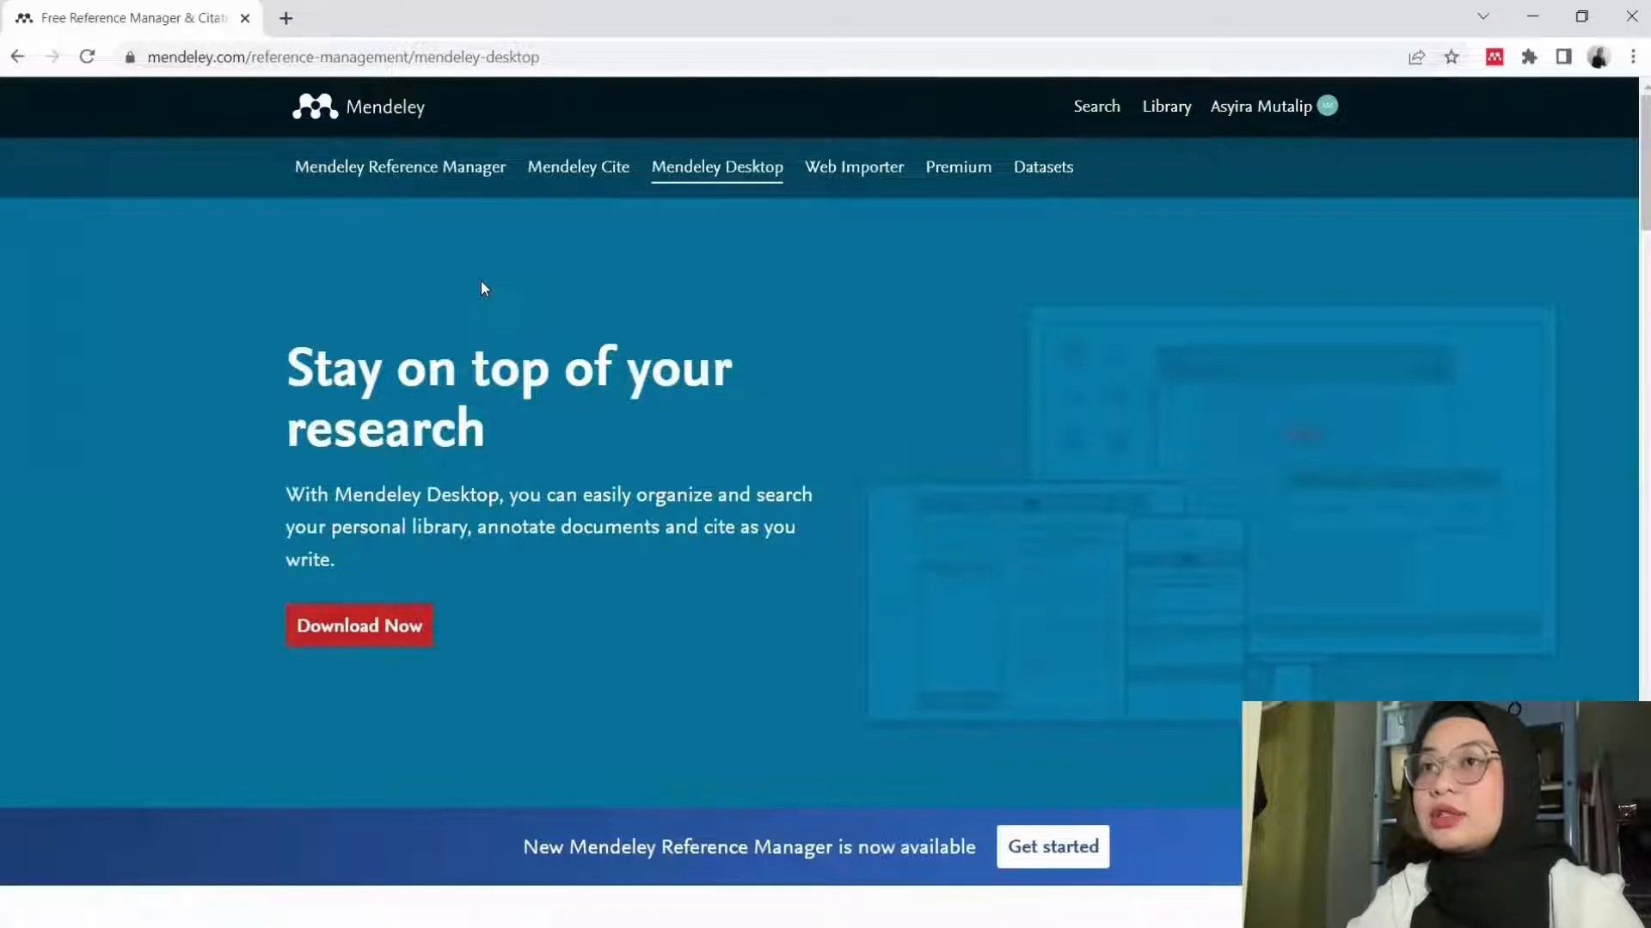
left_click(377, 630)
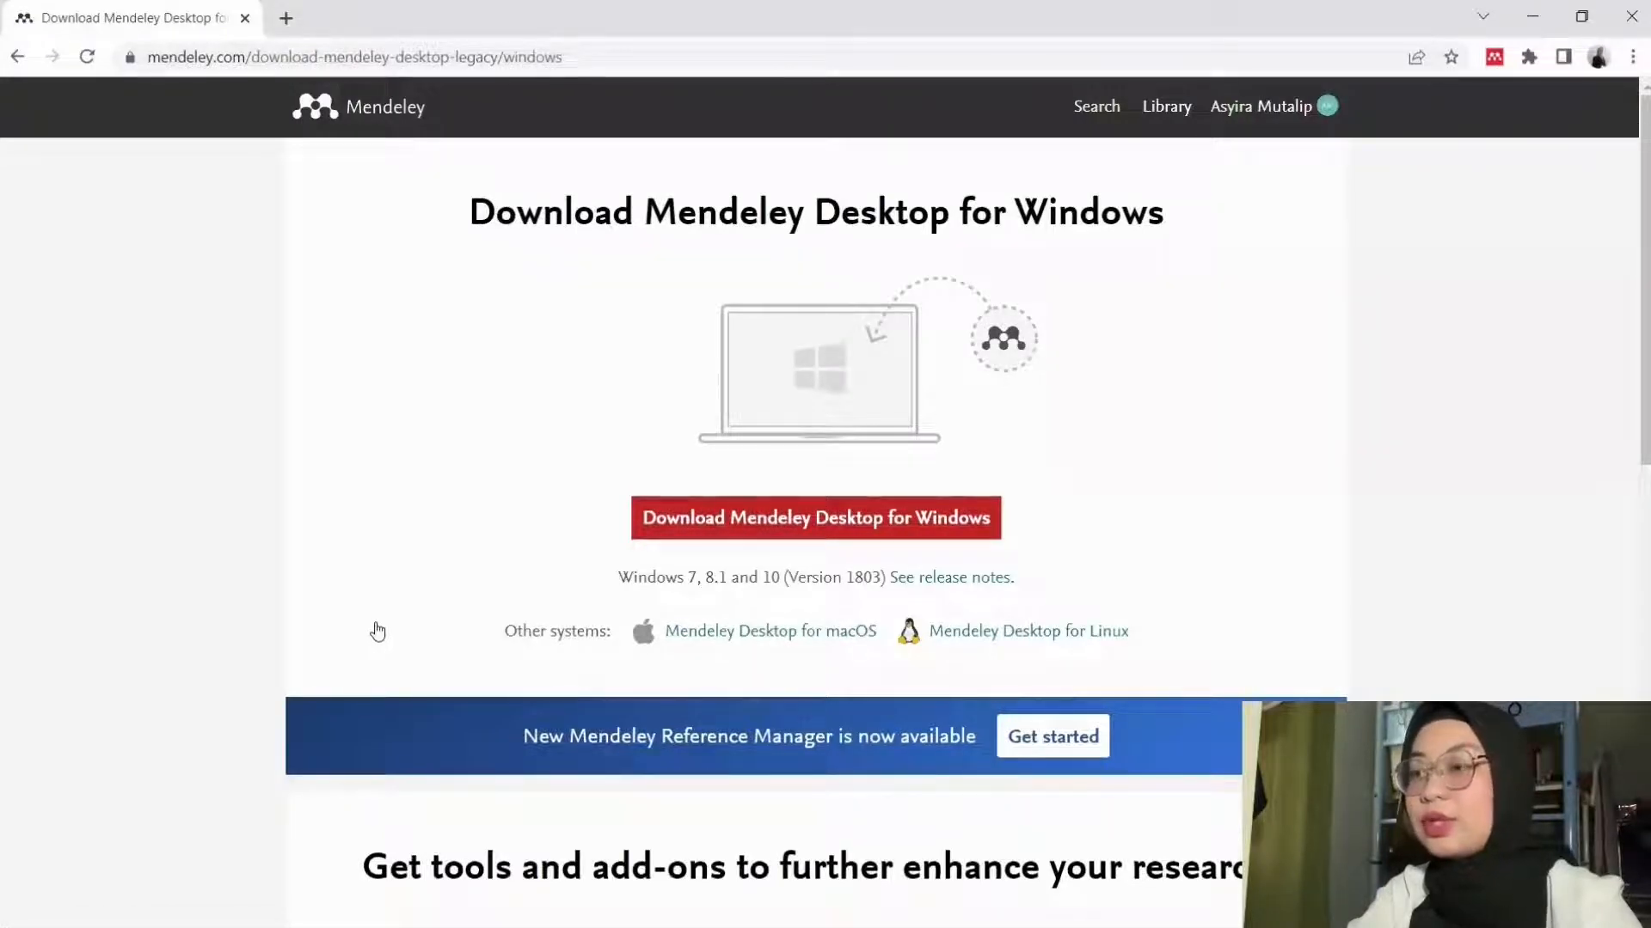
left_click(727, 514)
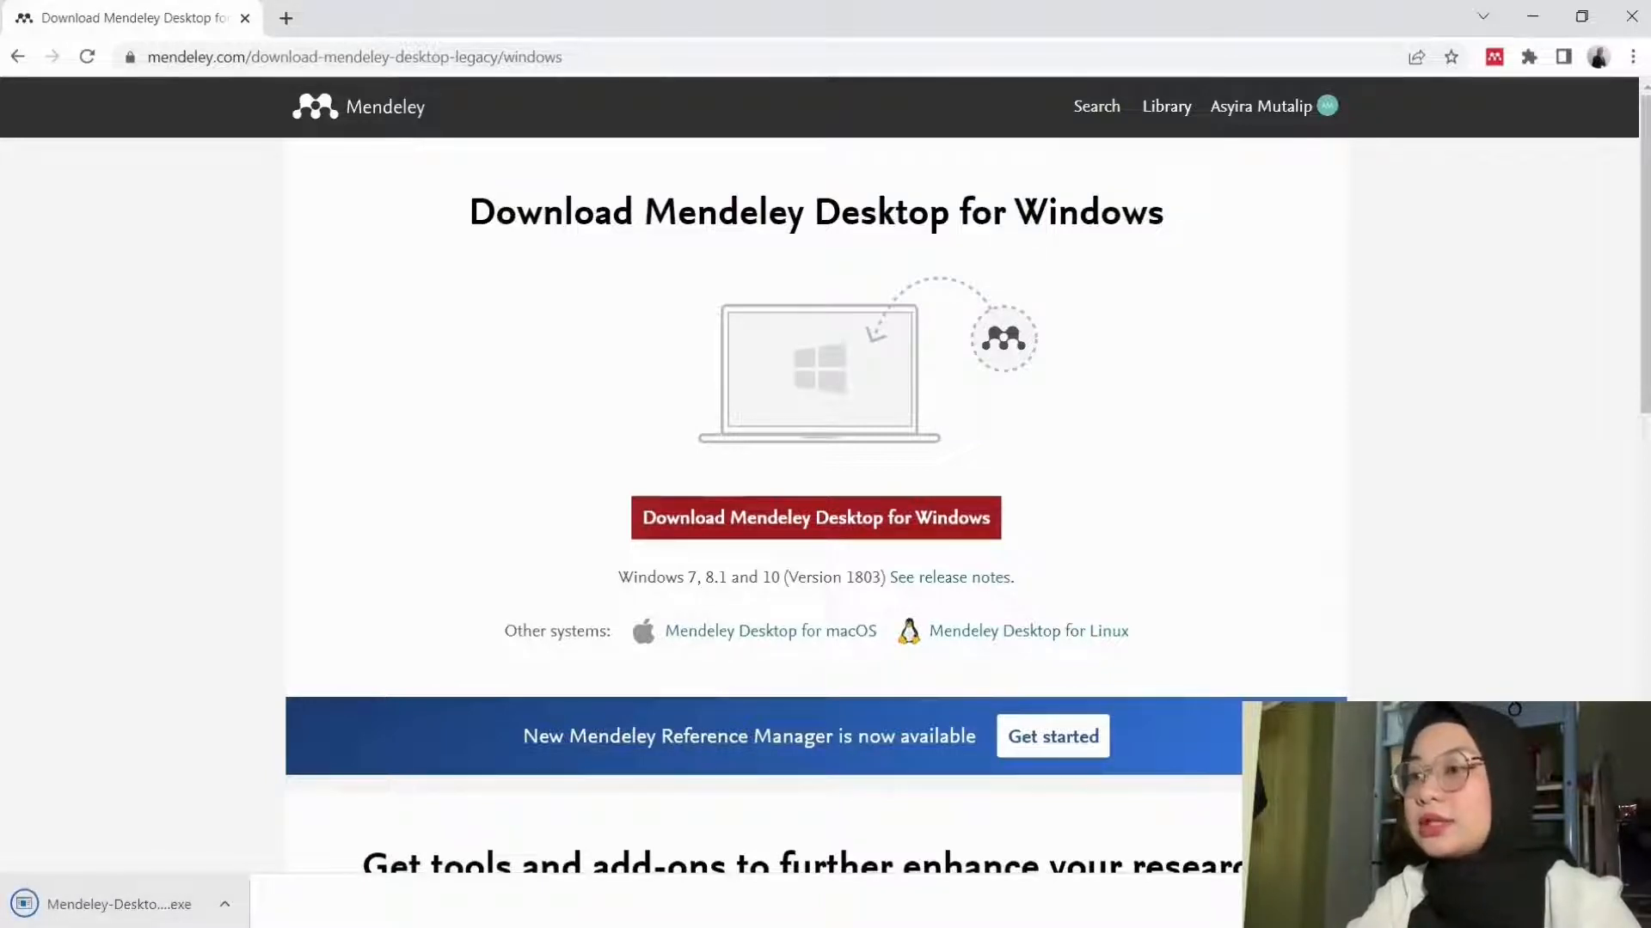
left_click(119, 905)
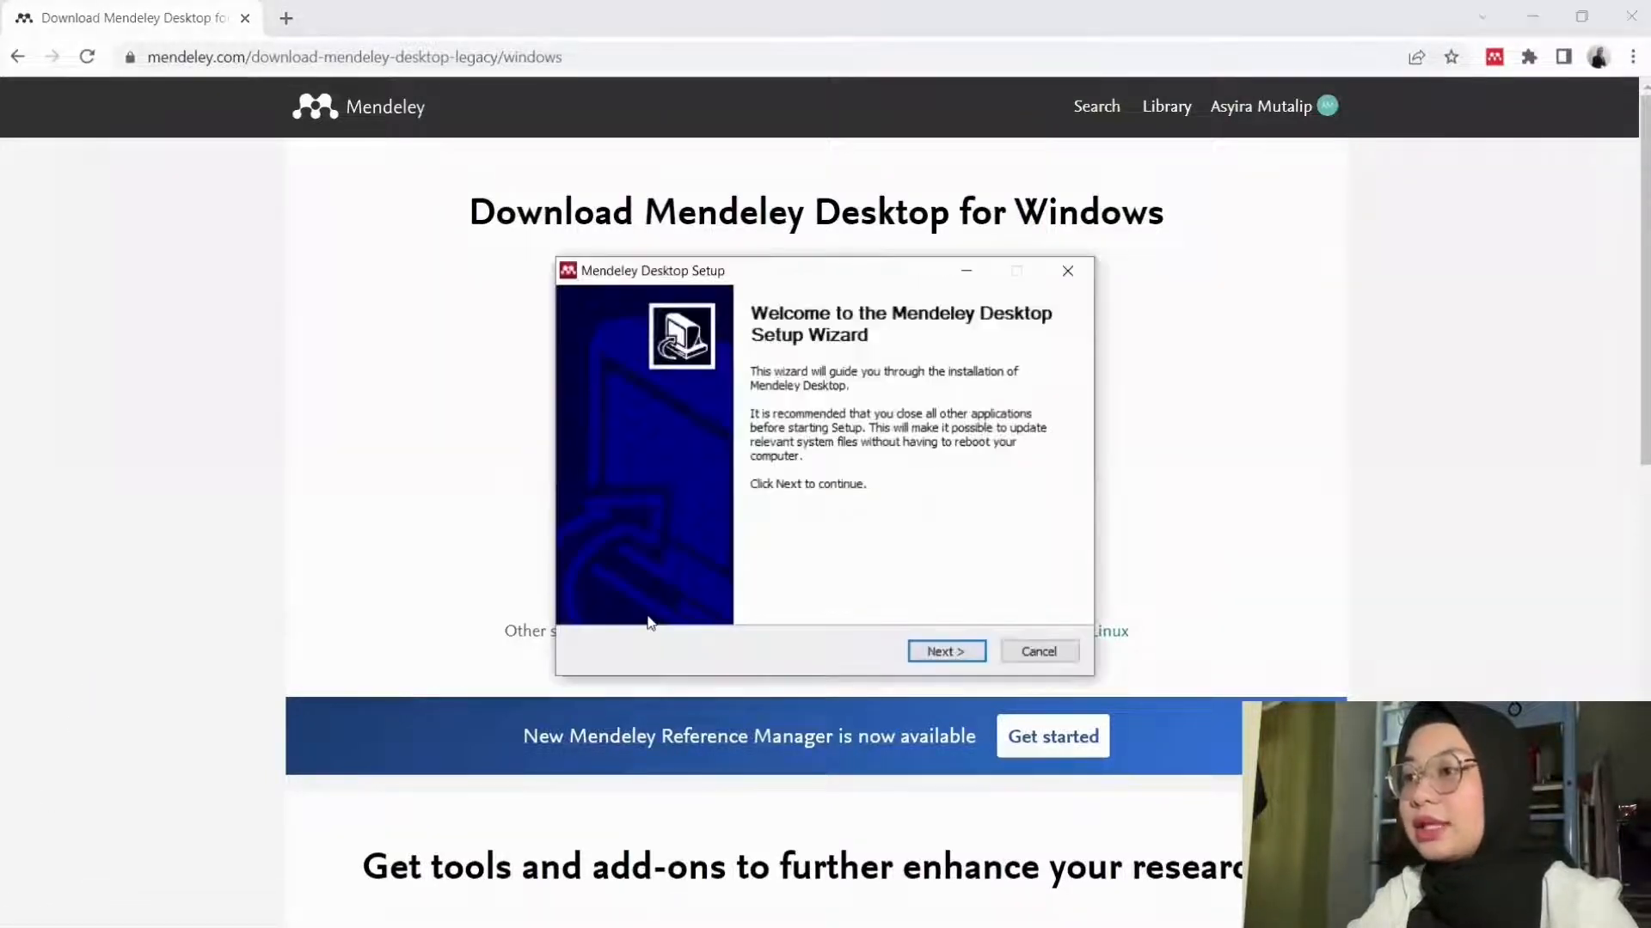
Step: Install Mendeley Desktop with the license accepted and the default install folder, then finish setup
left_click(964, 658)
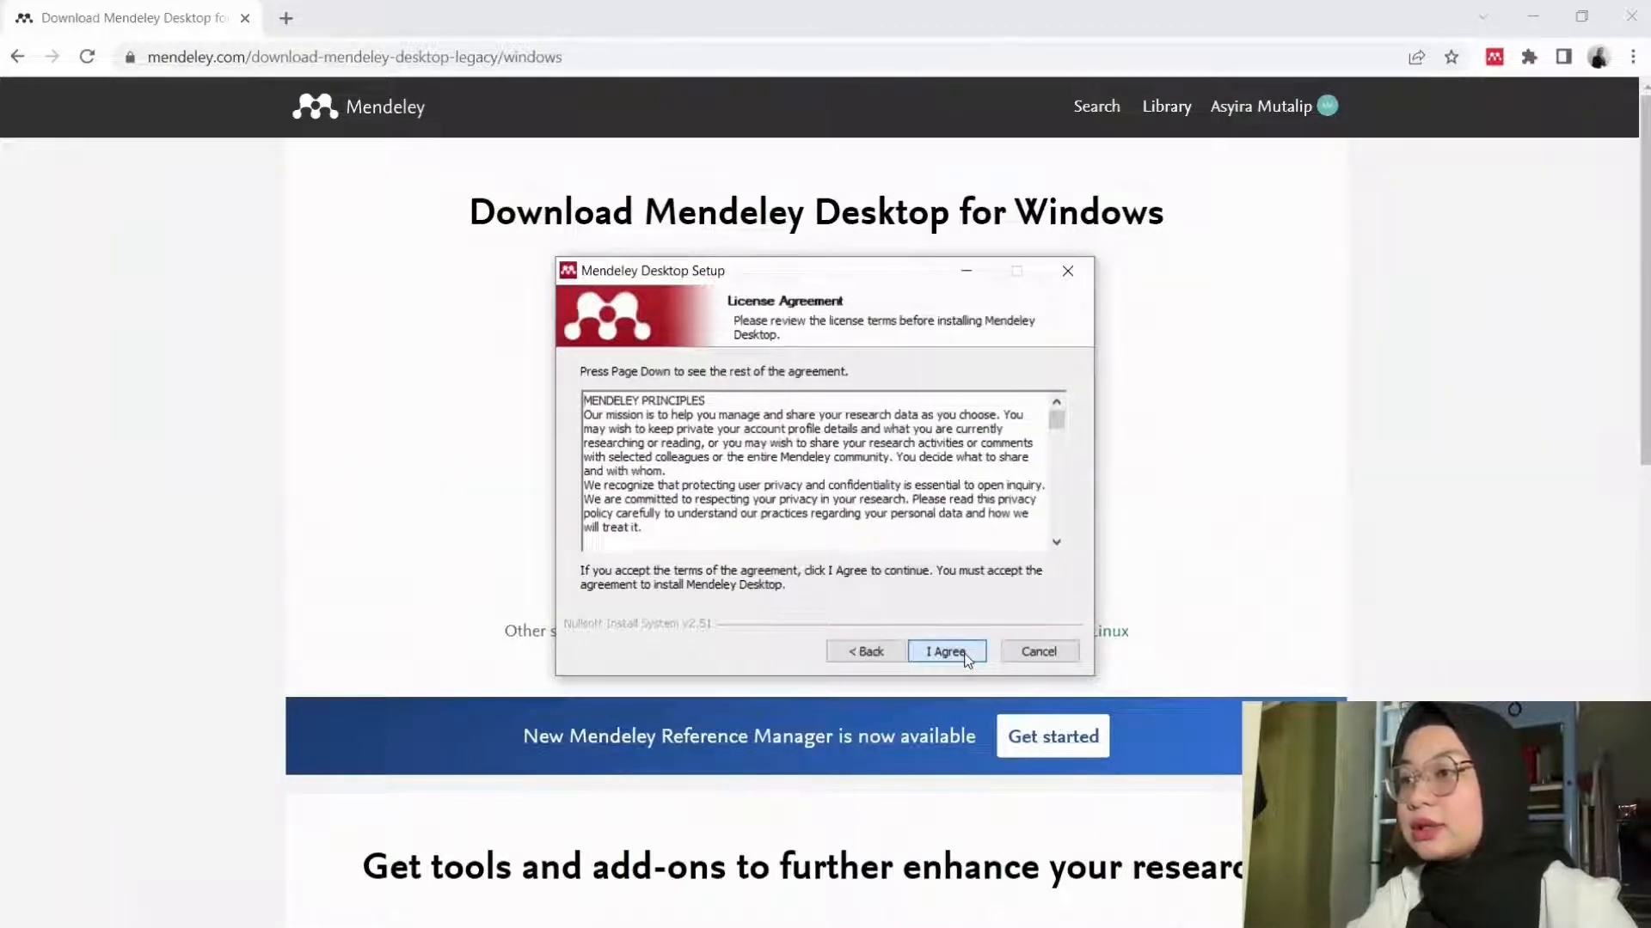
left_click(947, 651)
left_click(963, 653)
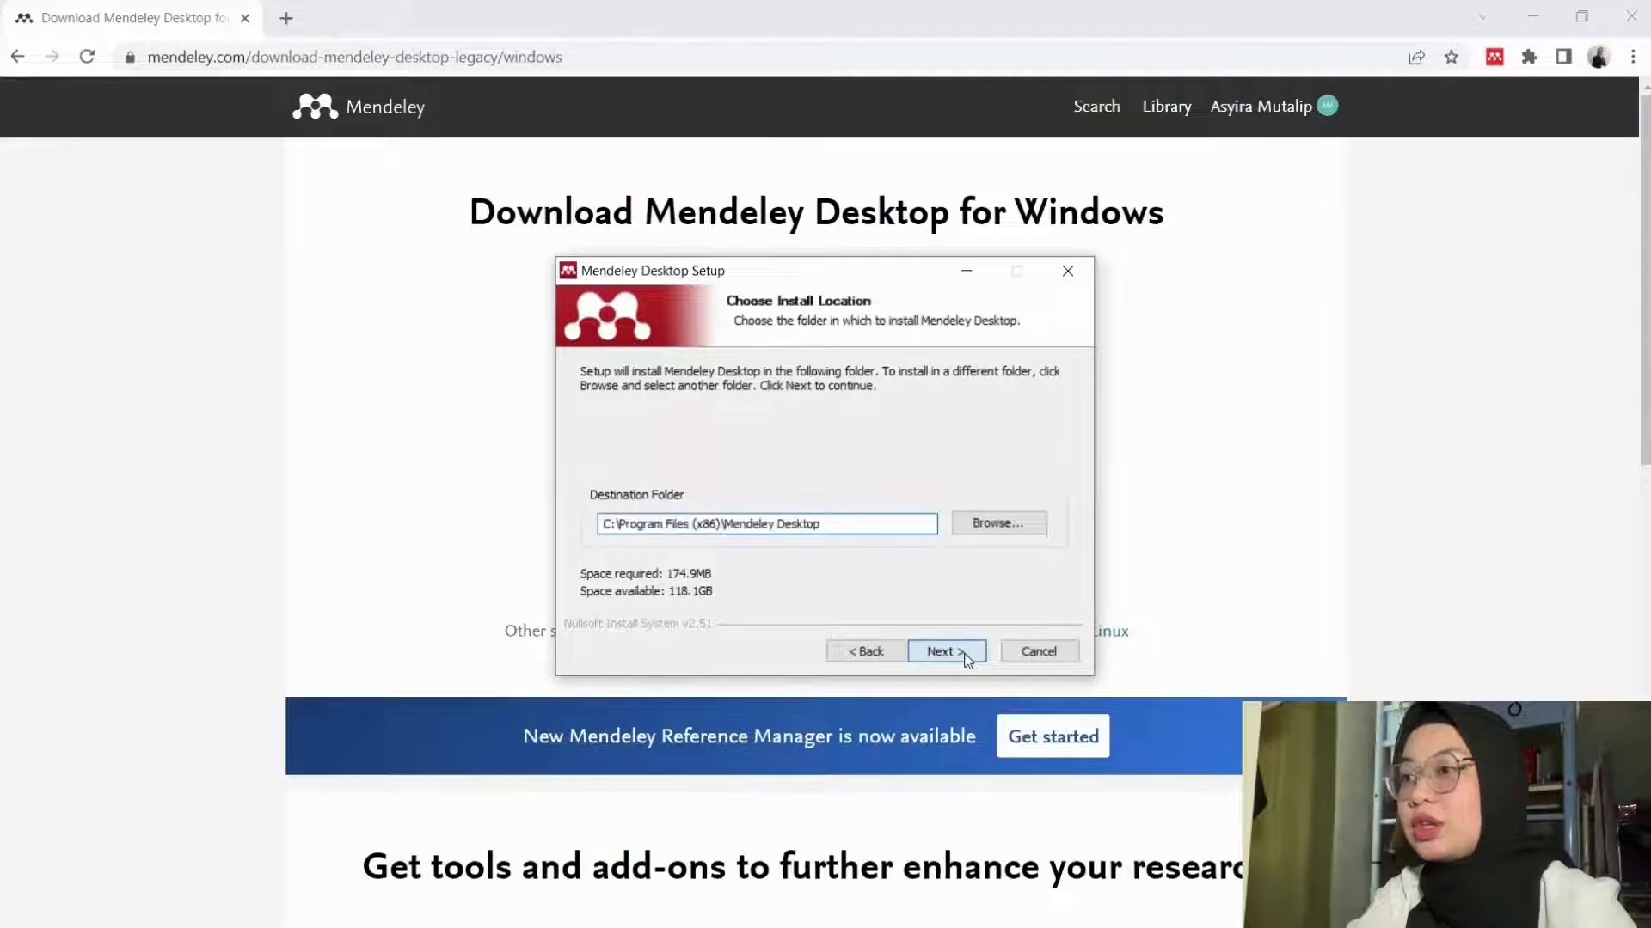
left_click(946, 651)
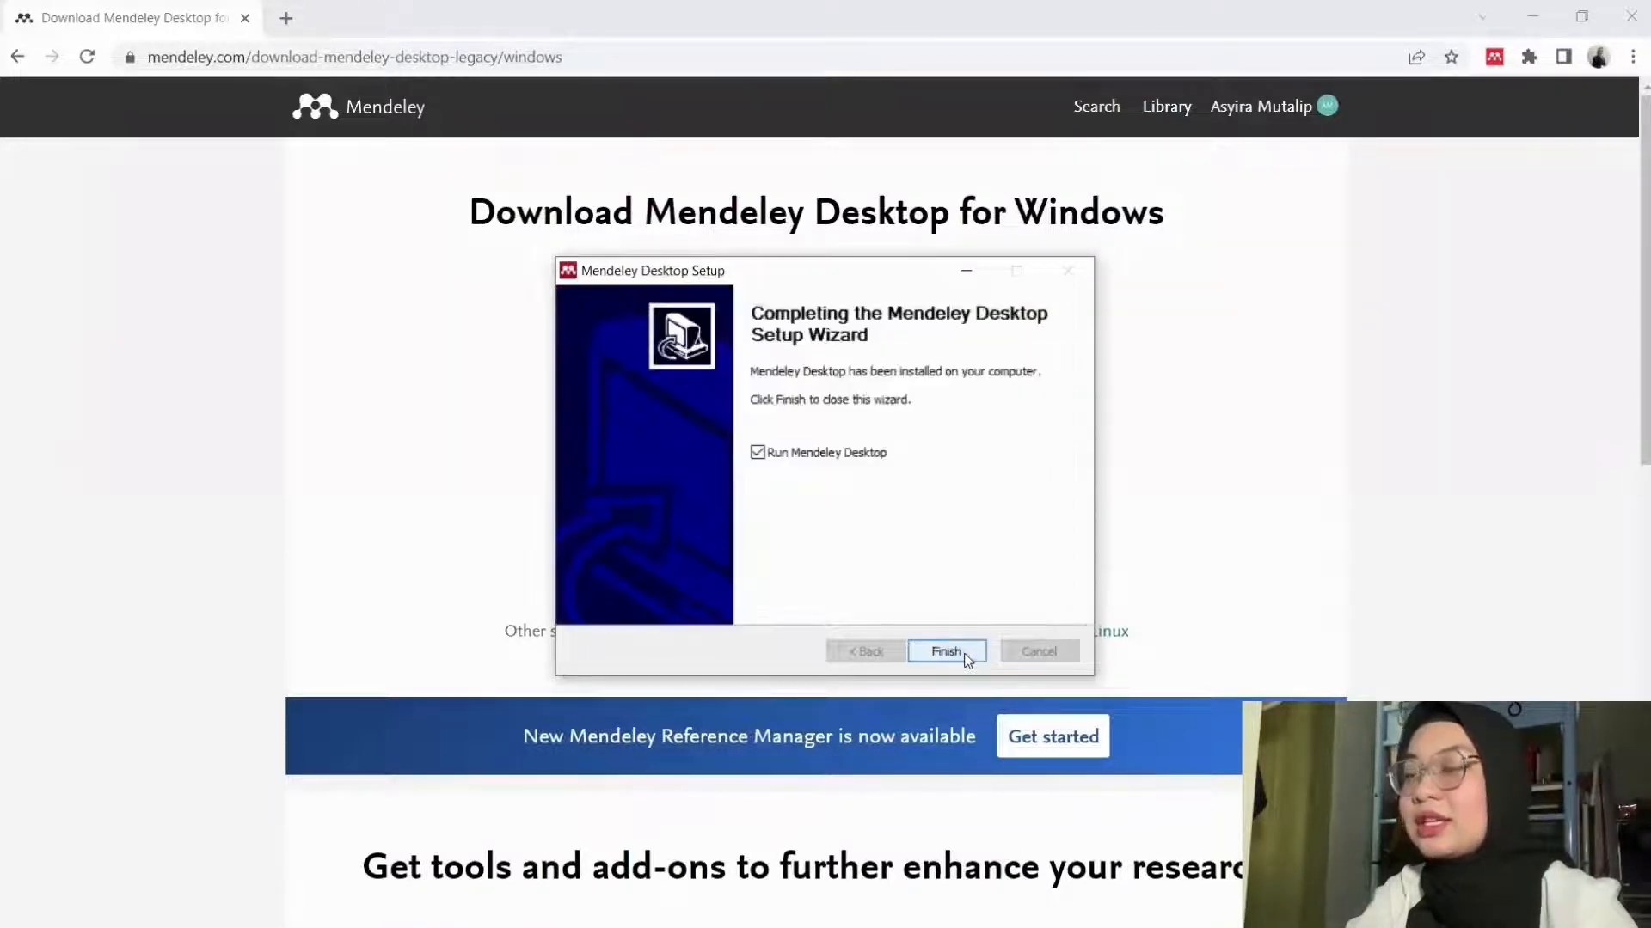
left_click(966, 657)
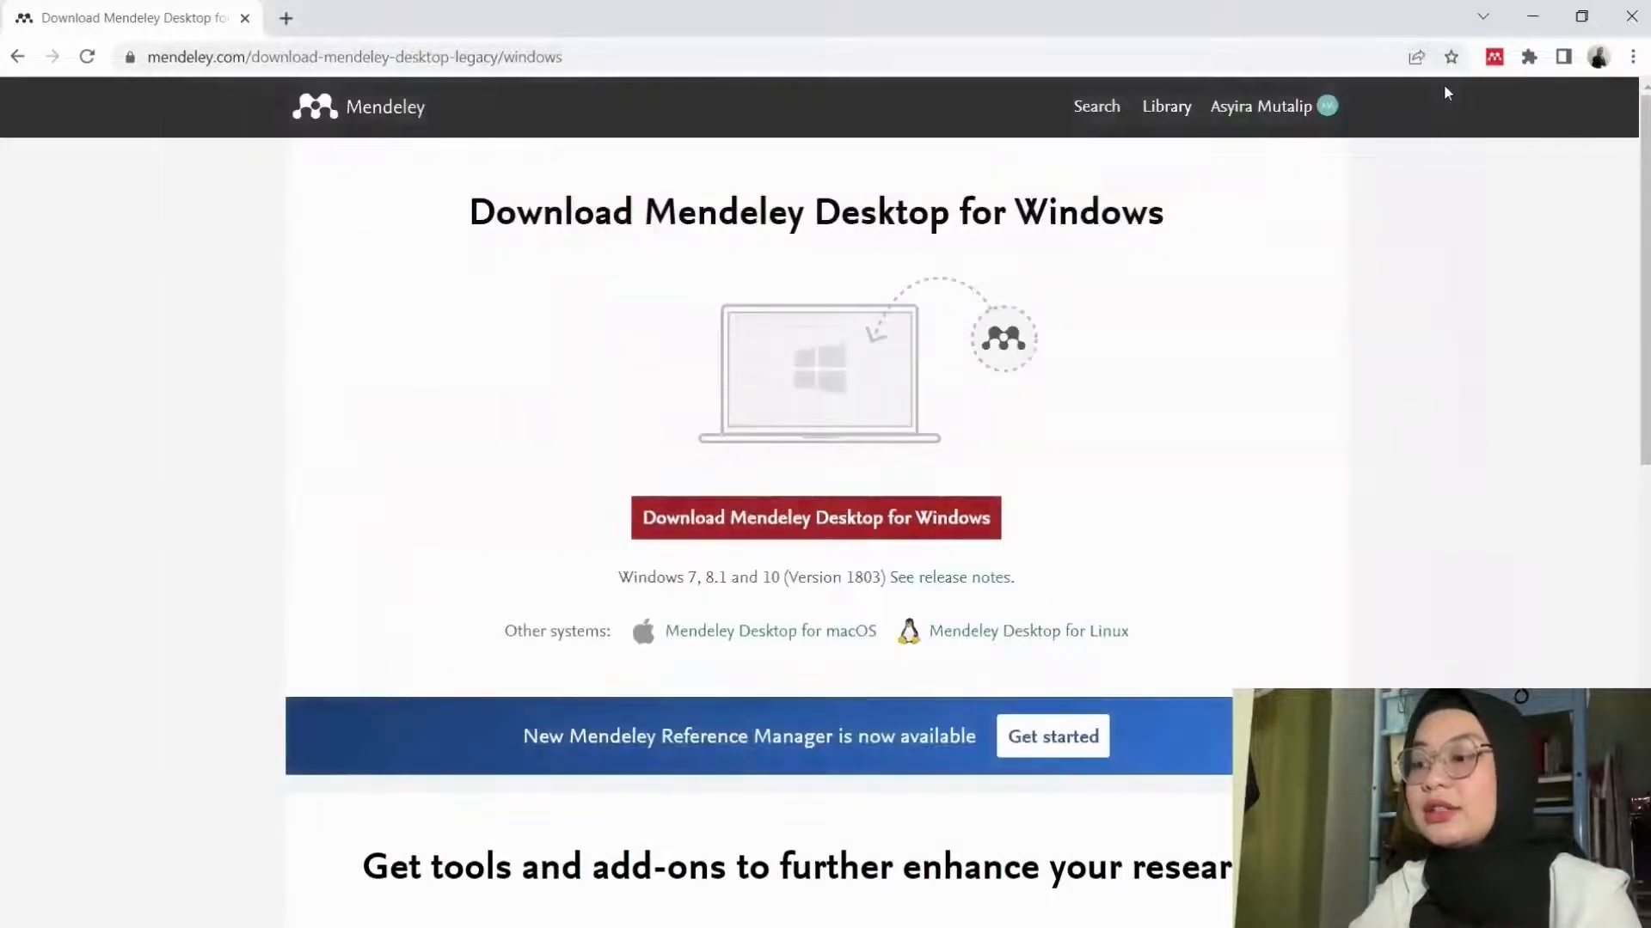
left_click(286, 18)
Step: Search 'install mendeley reference' and open the Mendeley Reference Manager download result
left_click(245, 18)
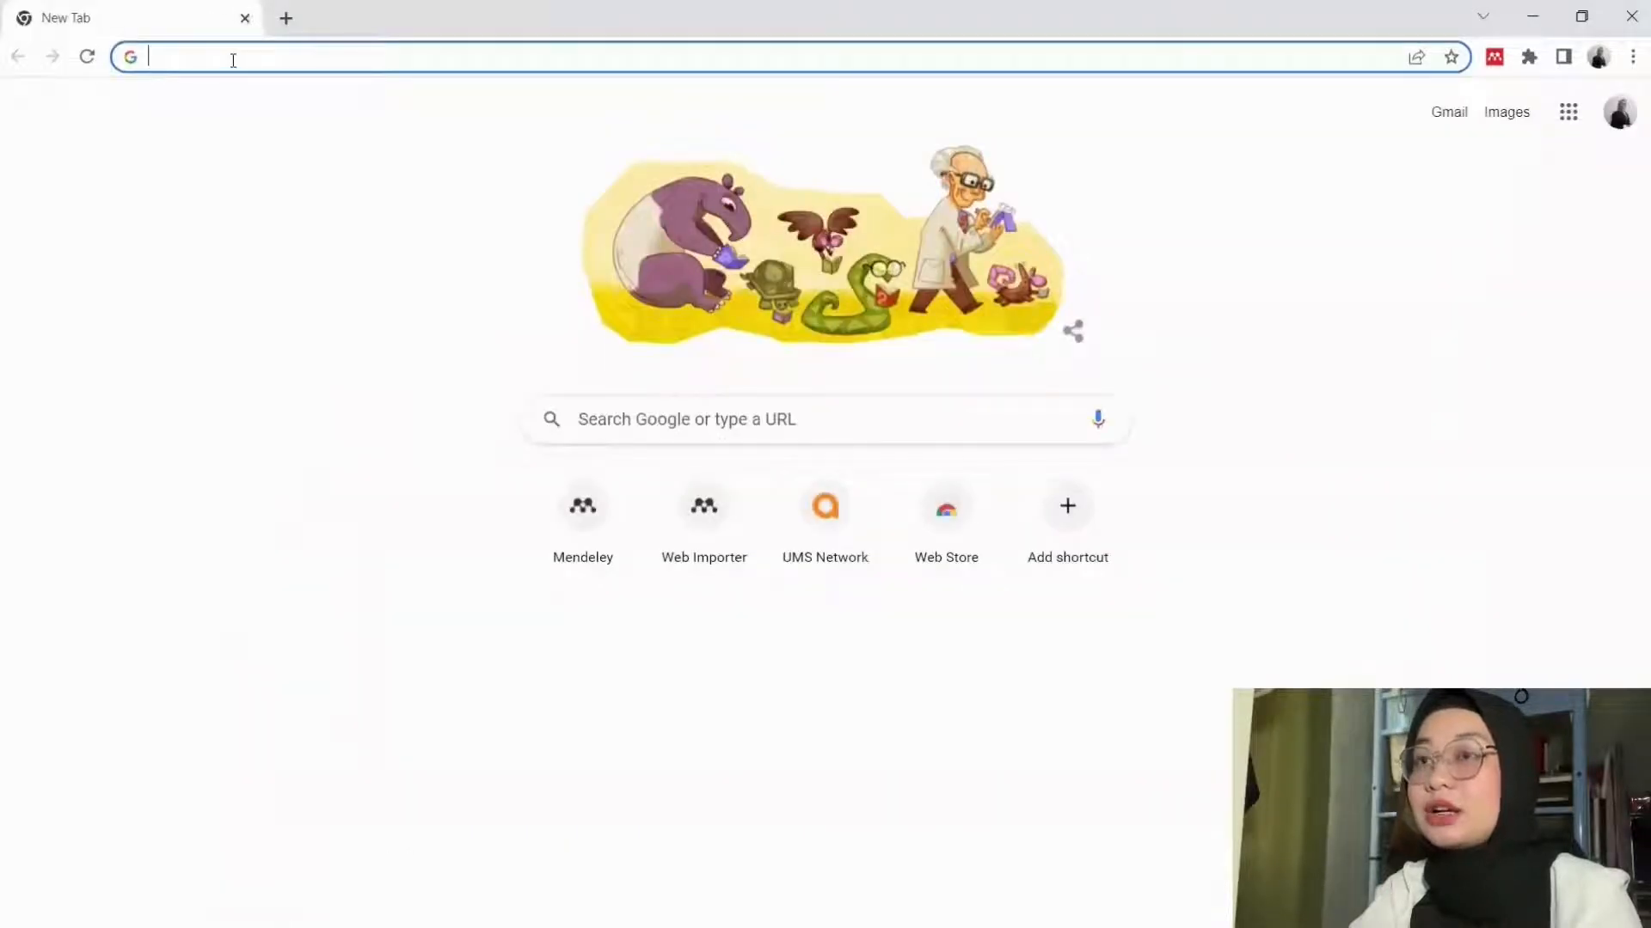
type("install ")
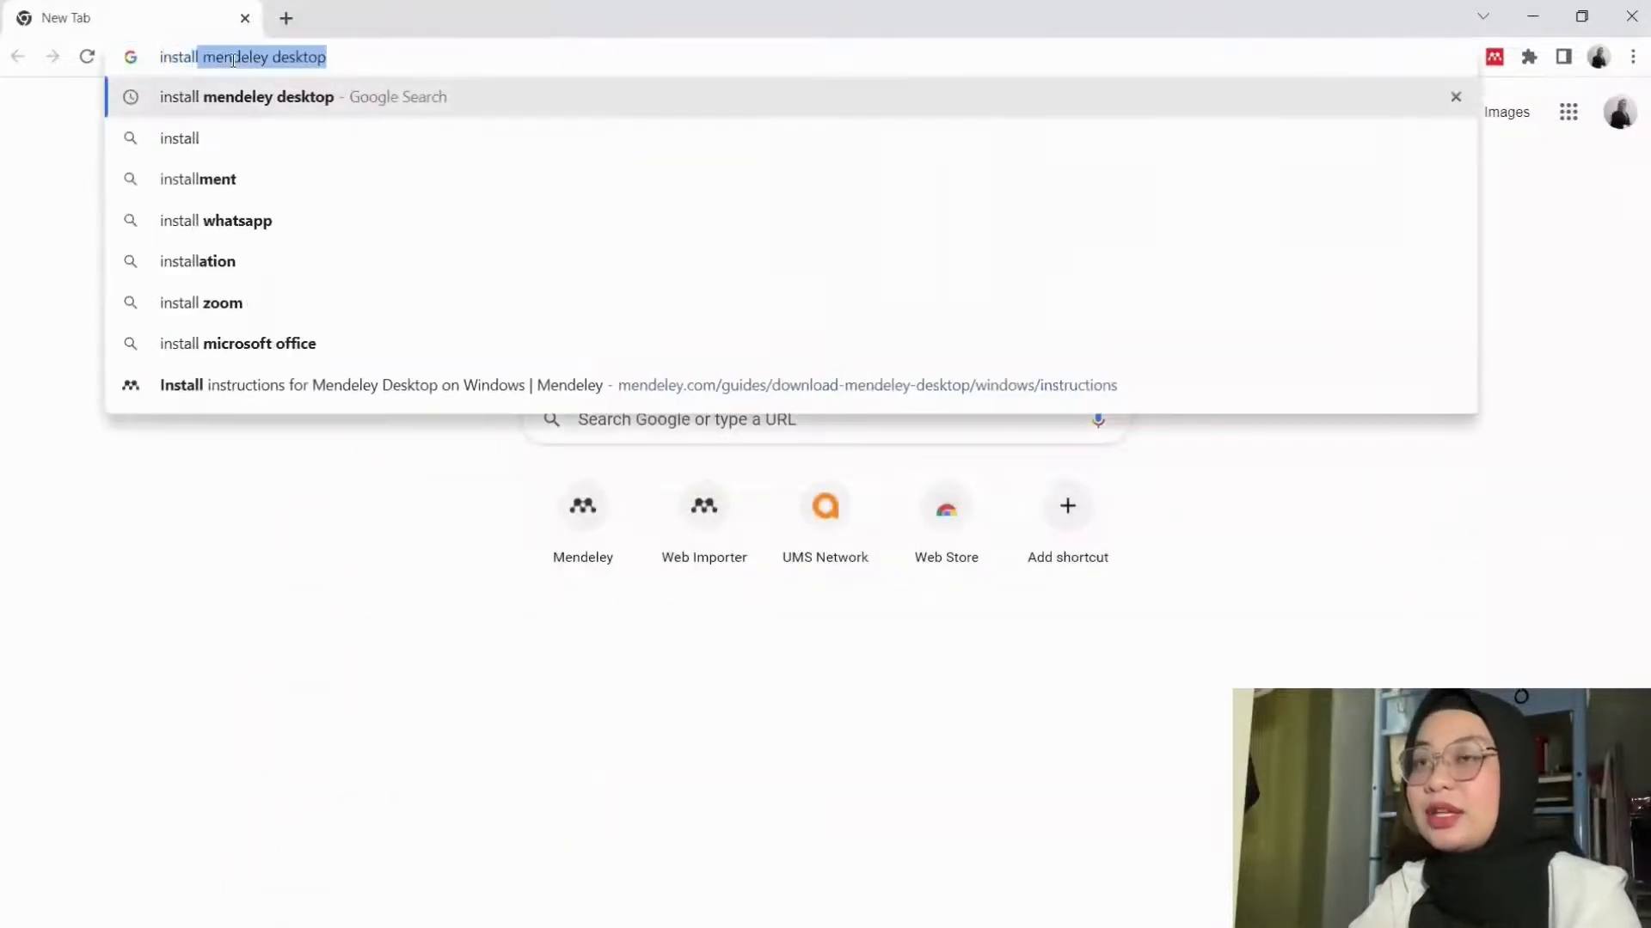
type("mendeley ")
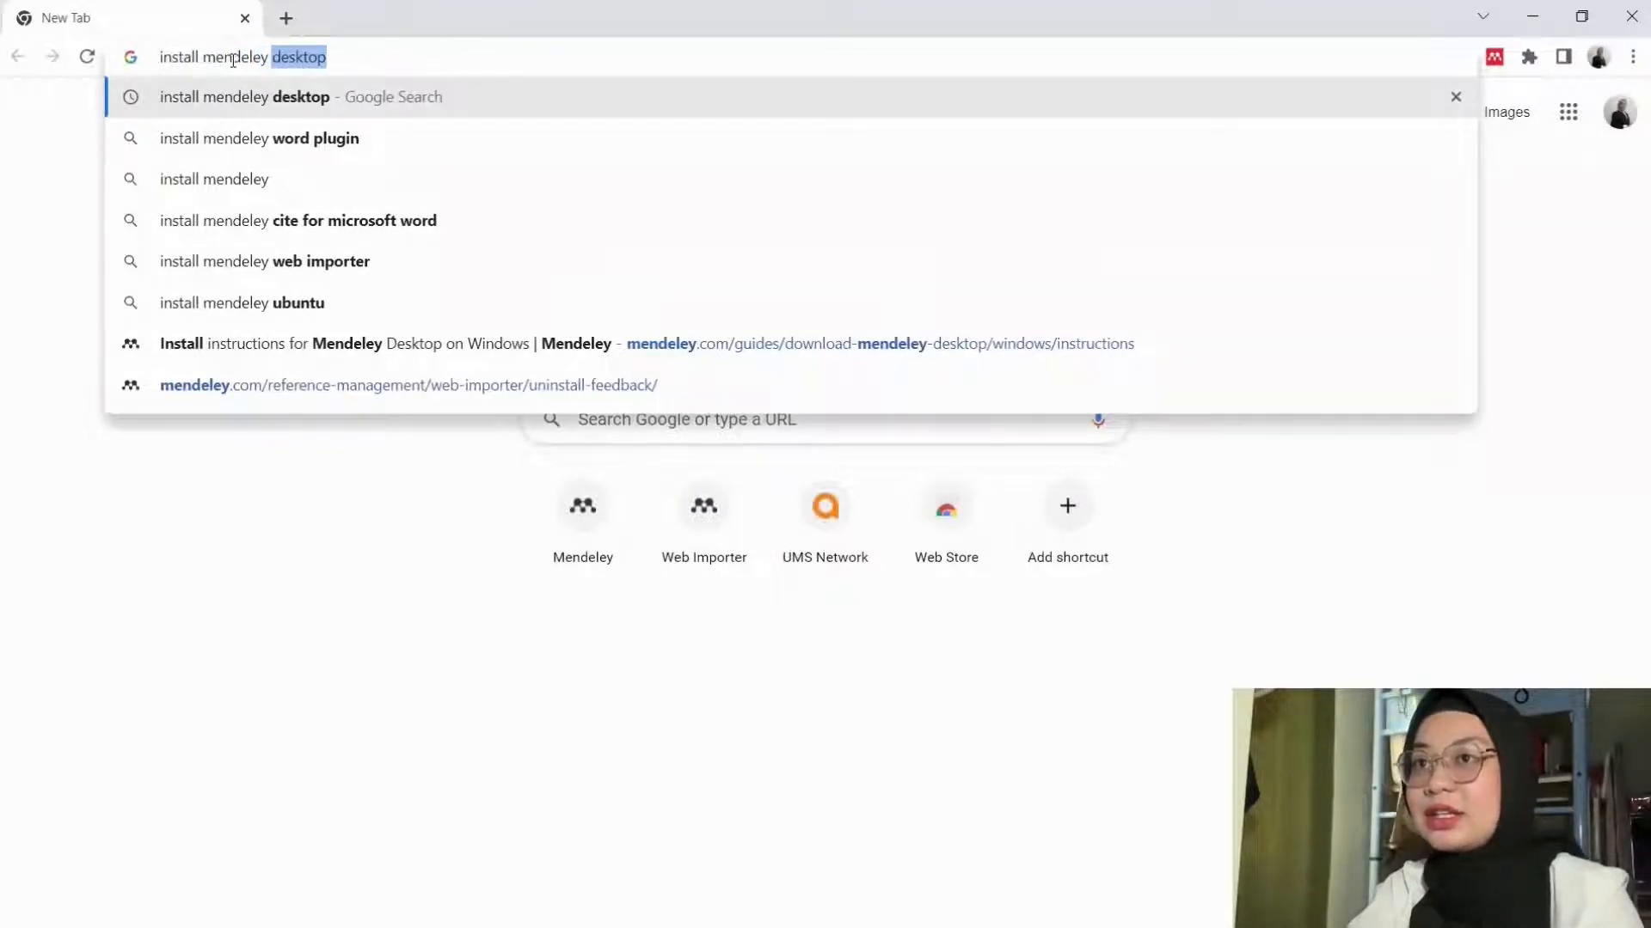
type("reference")
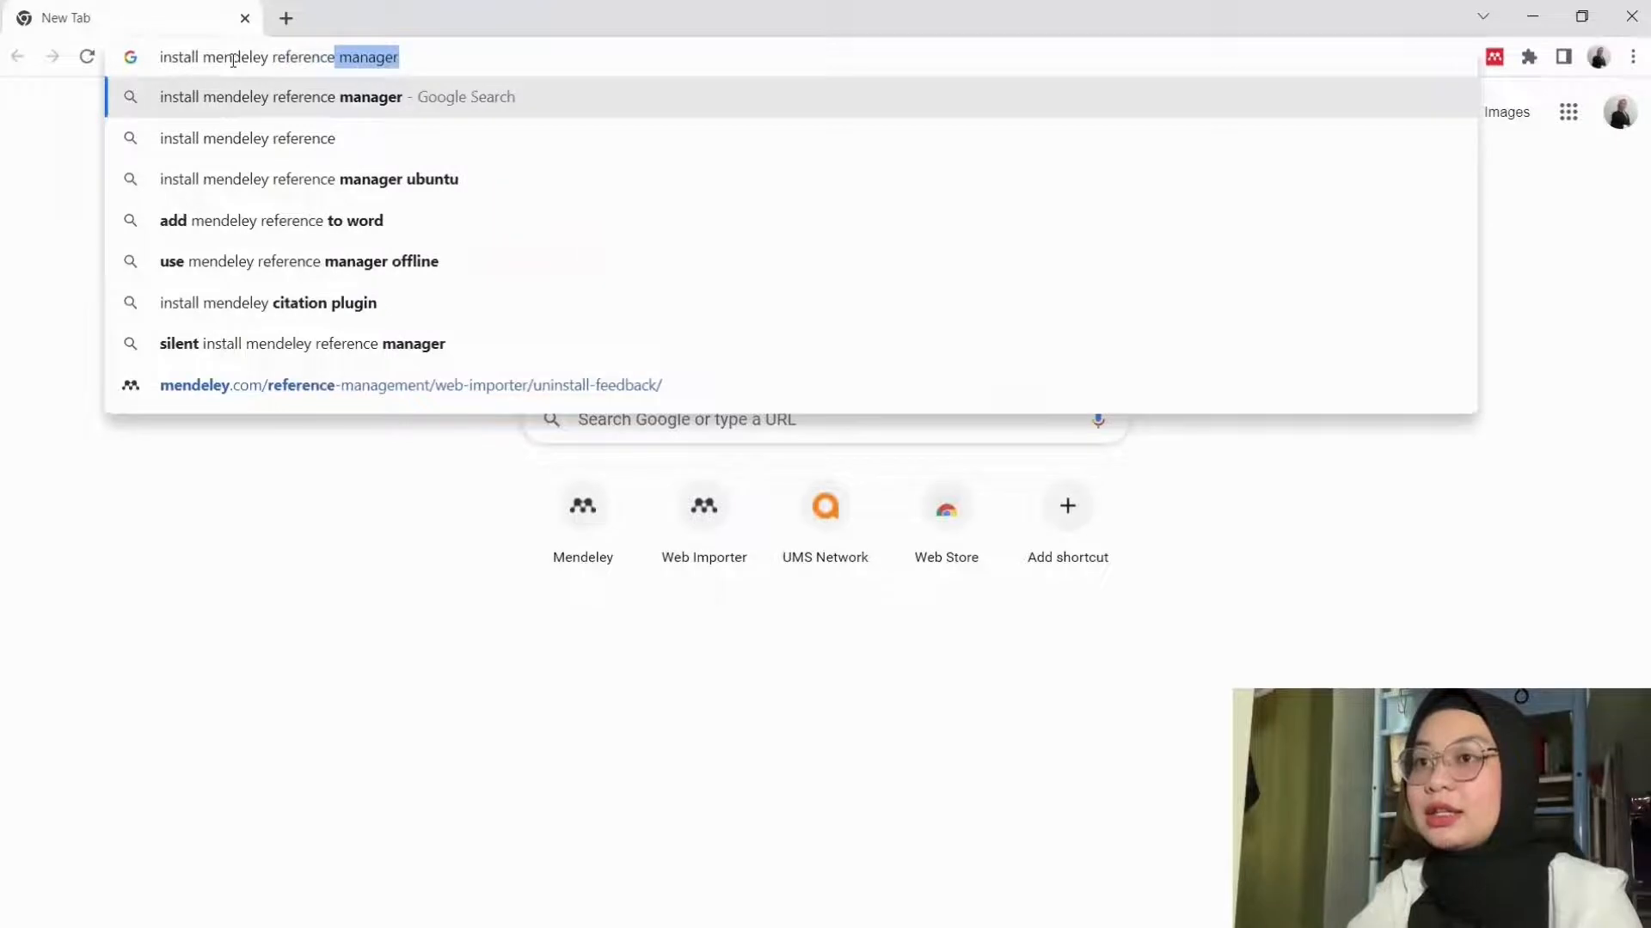
key("Return")
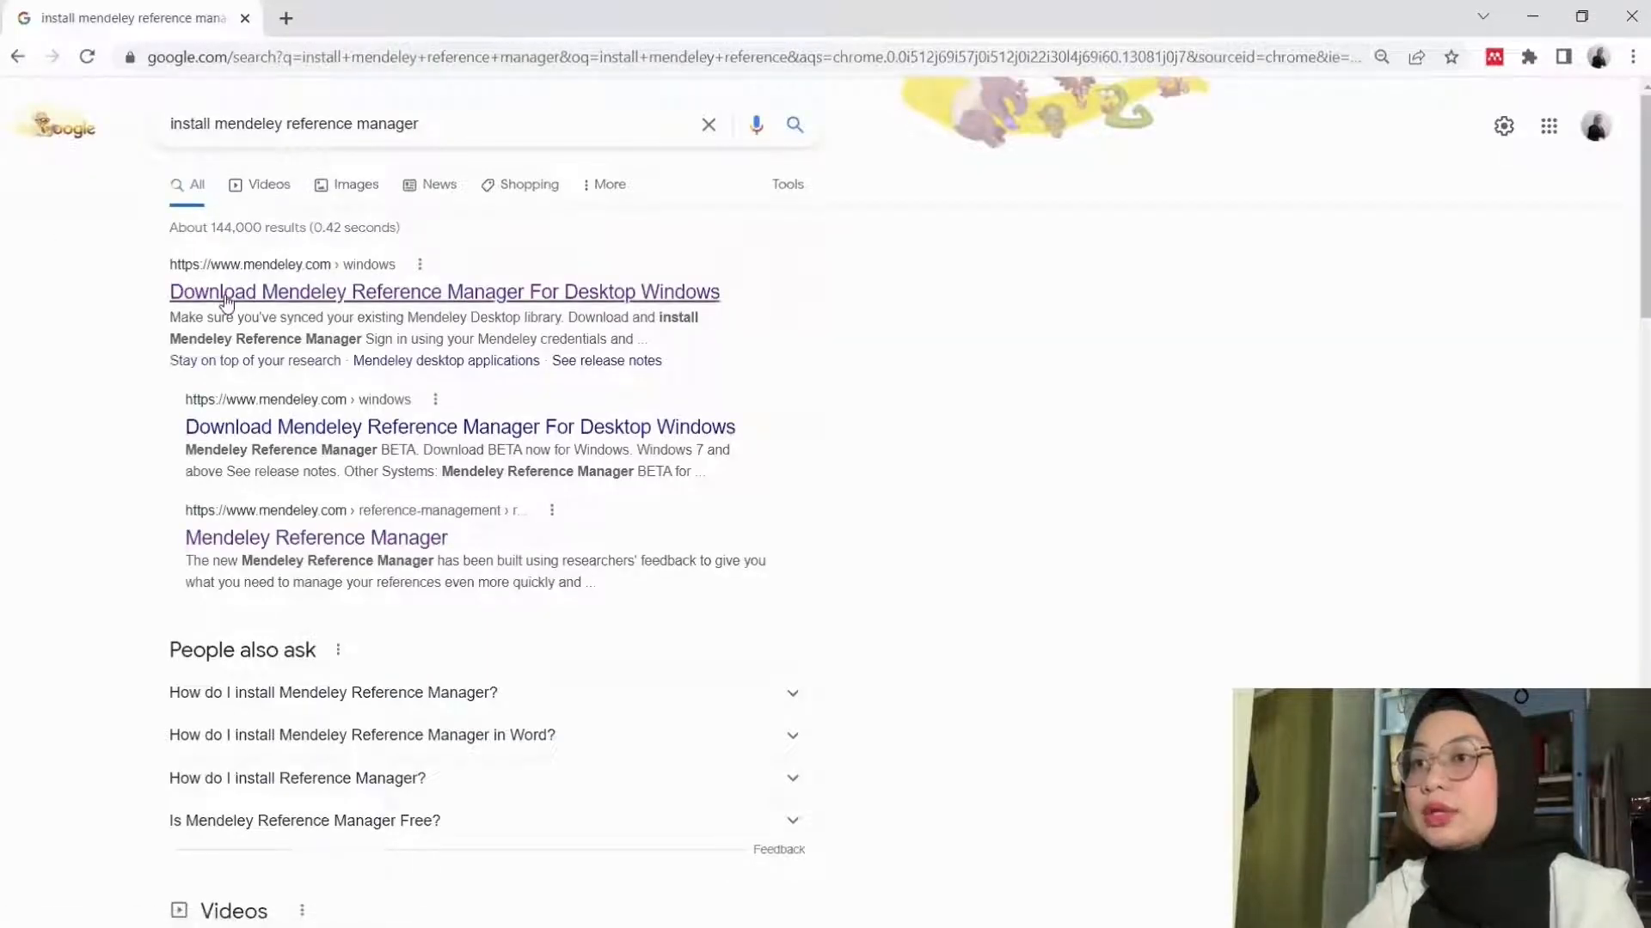
left_click(226, 296)
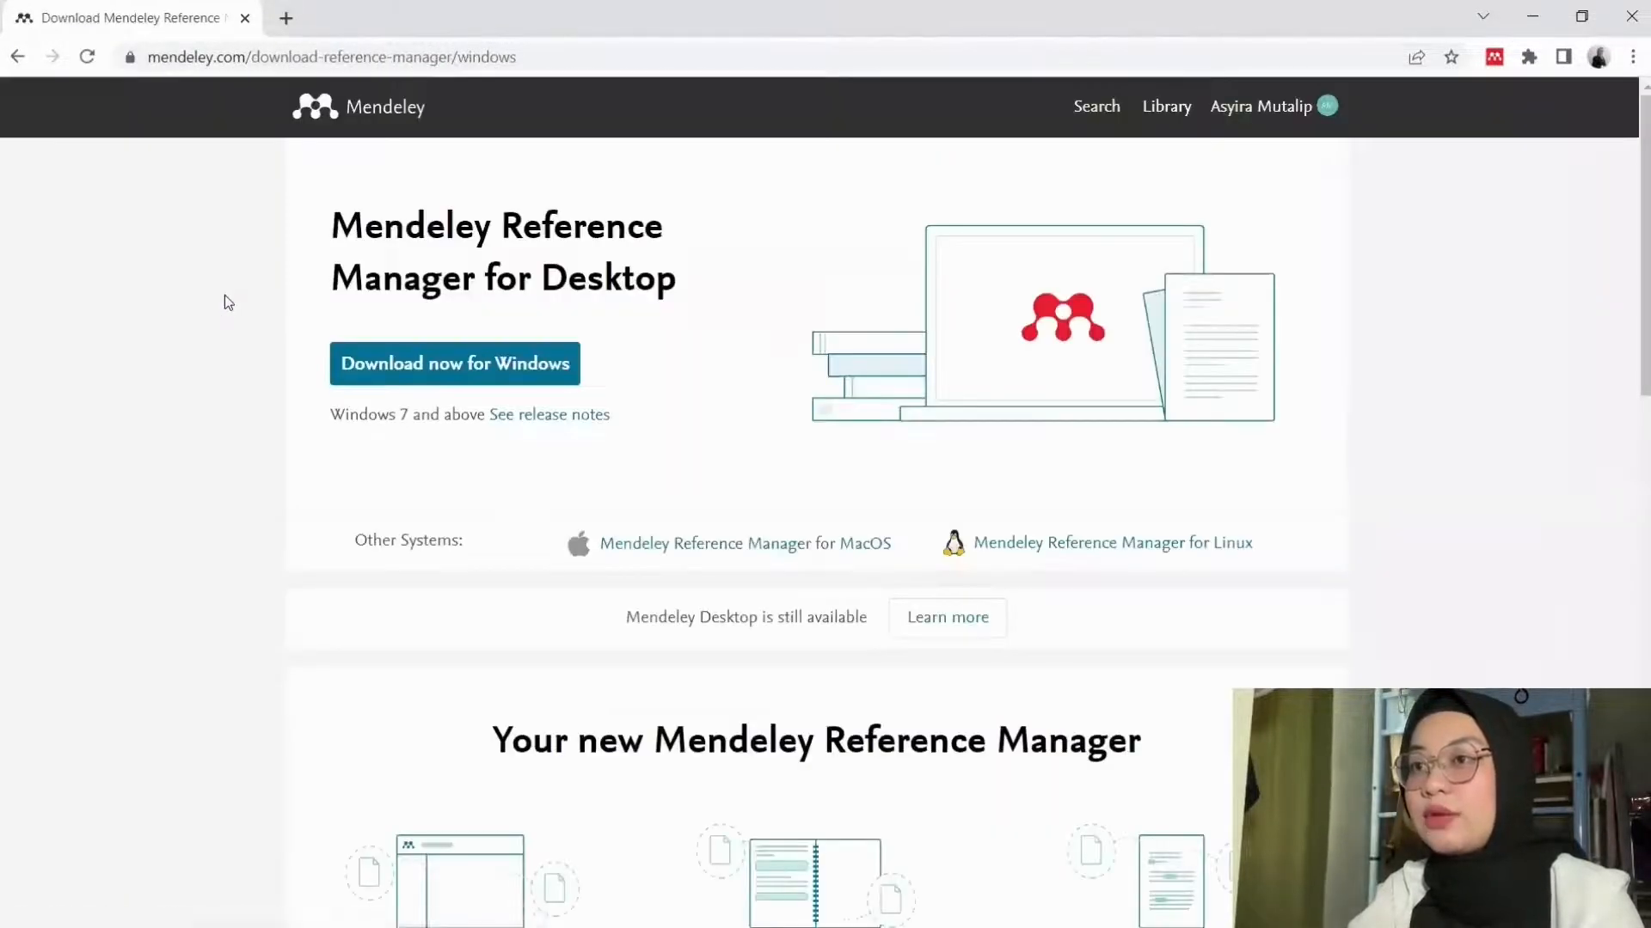
Step: Download the Windows installer and install Reference Manager for the current user only
left_click(417, 374)
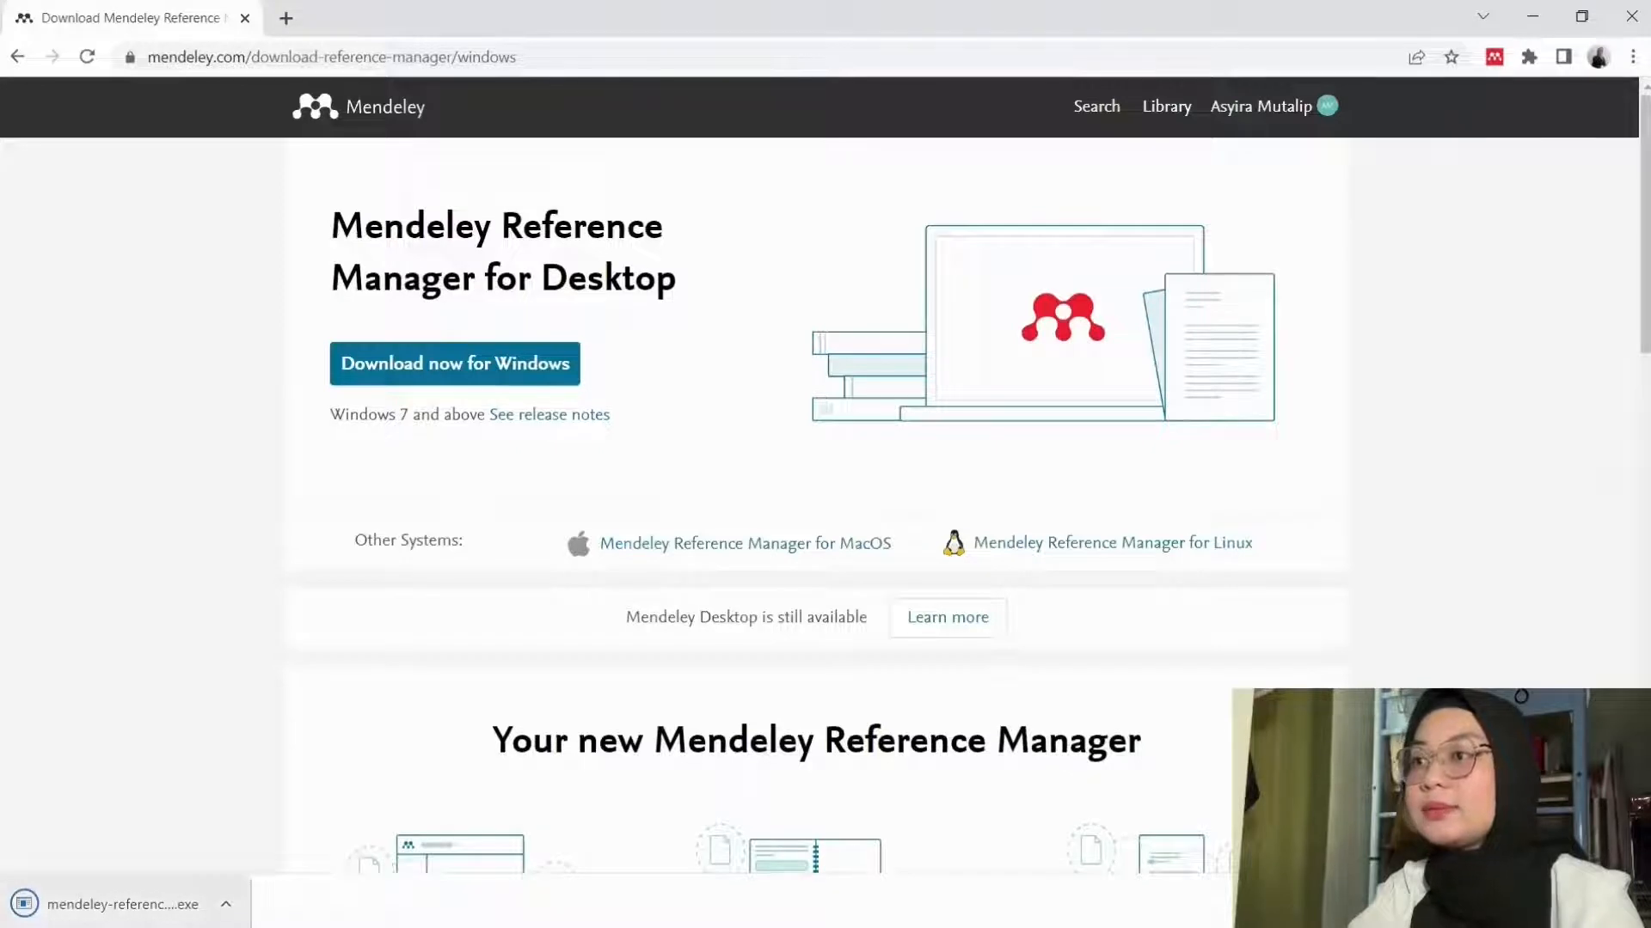
left_click(77, 905)
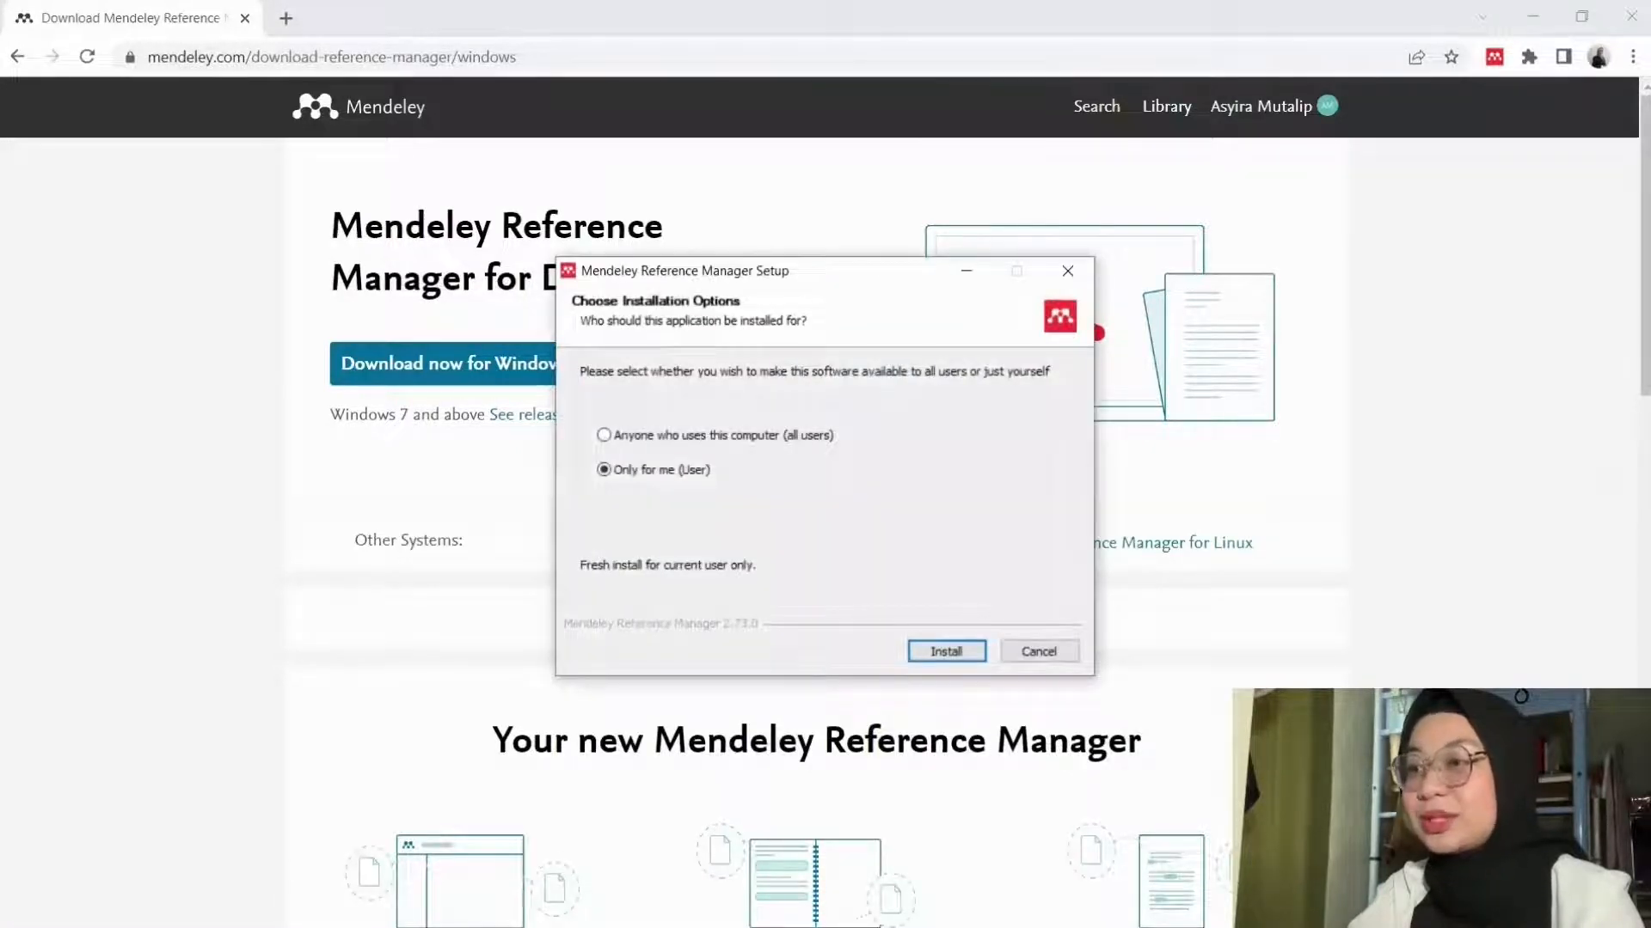
left_click(949, 652)
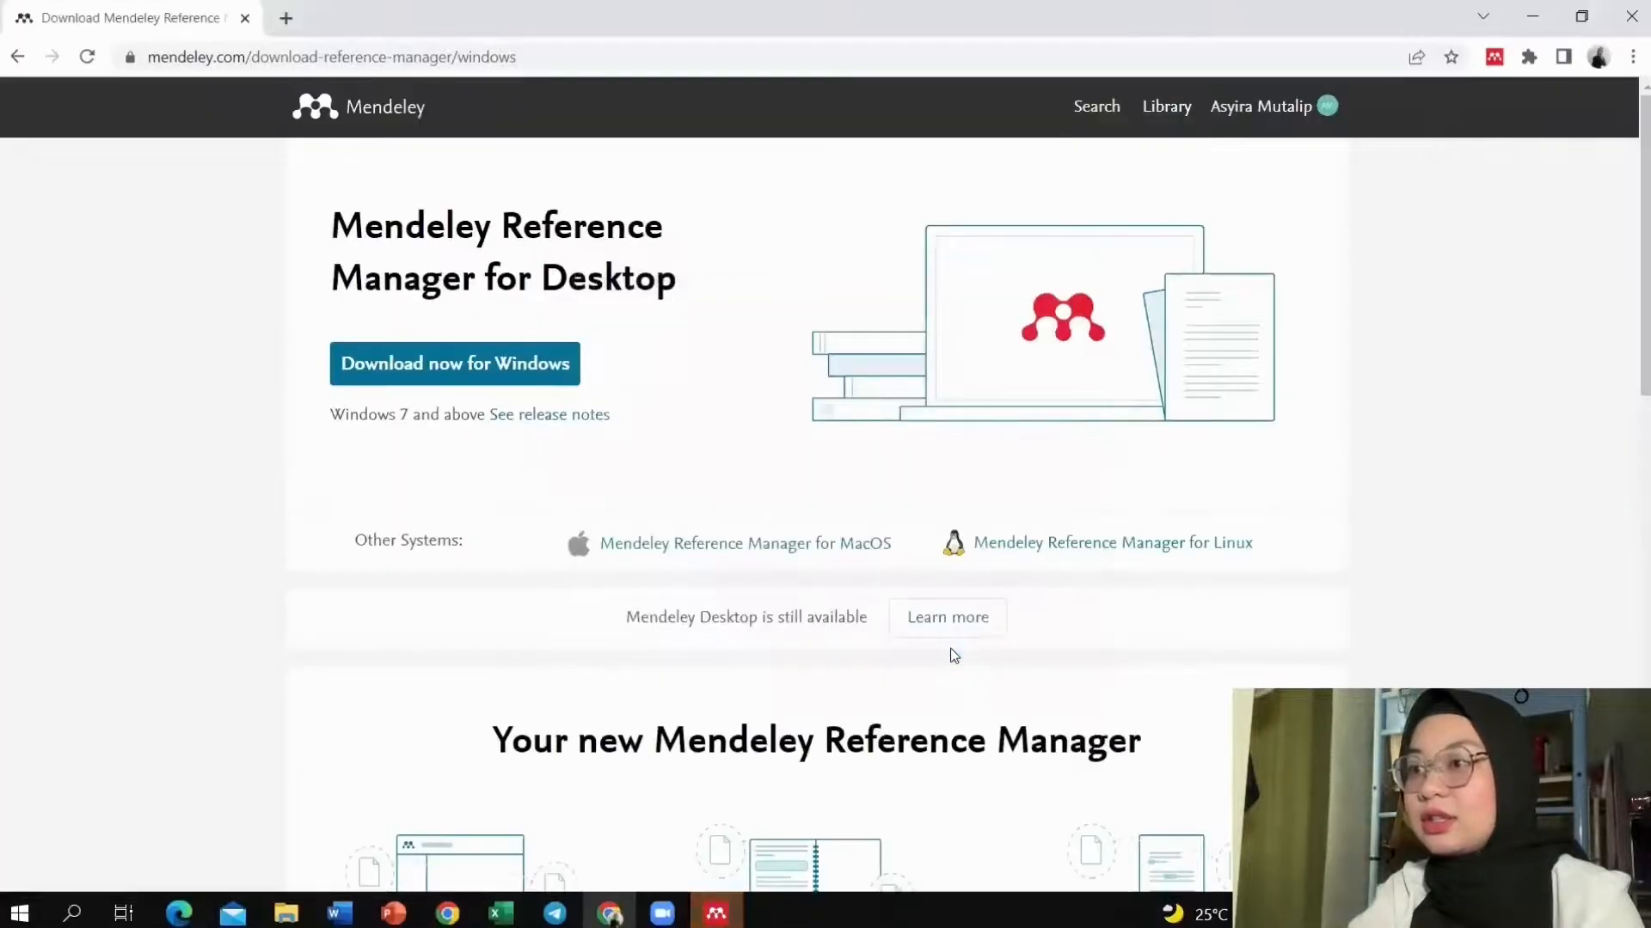
left_click(716, 913)
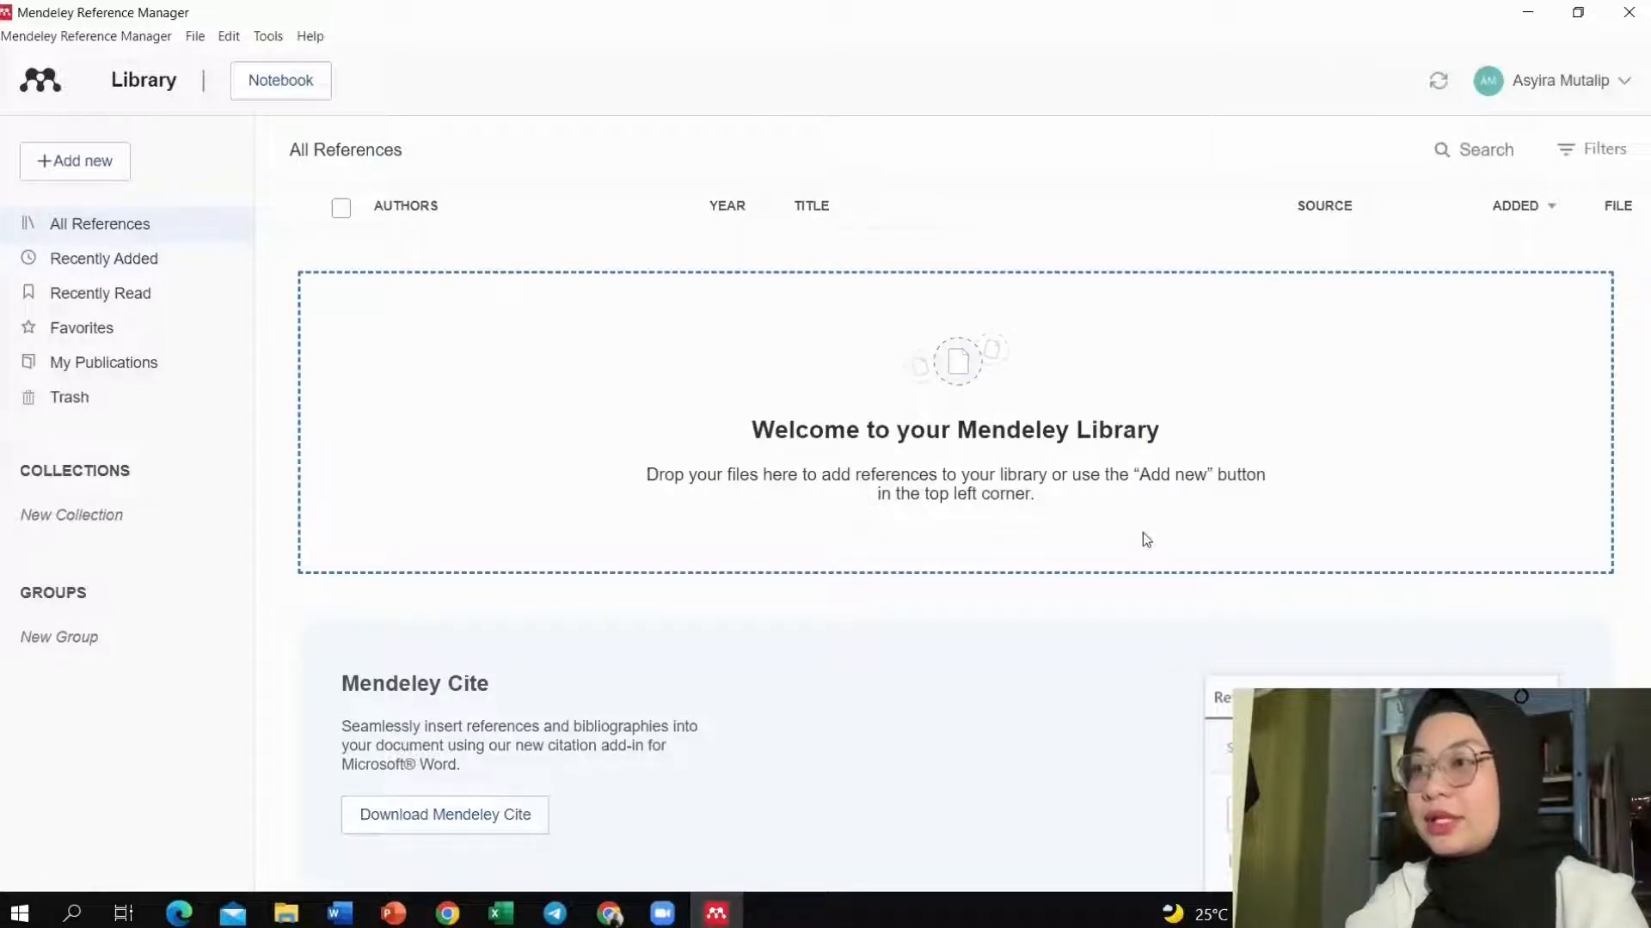
Step: Minimise the Mendeley Reference Manager window showing the empty library
left_click(1537, 9)
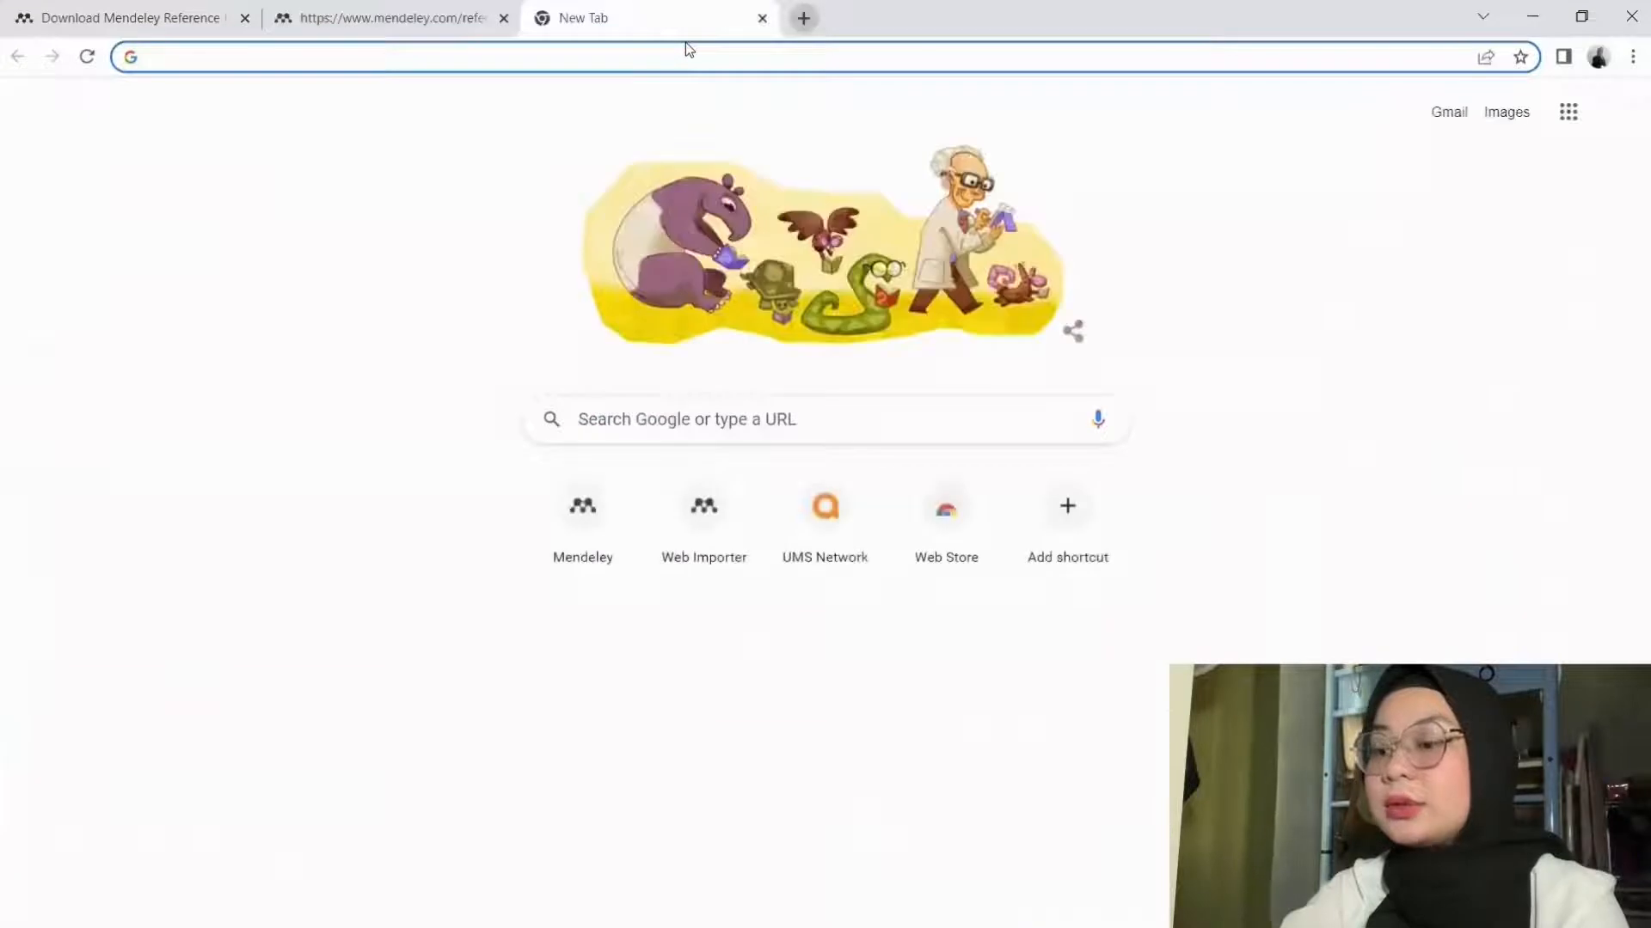
Step: Add the Mendeley Web Importer extension to Chrome from its Chrome Web Store listing
type("https://www.mendeley.com/reference-management/web-importer/")
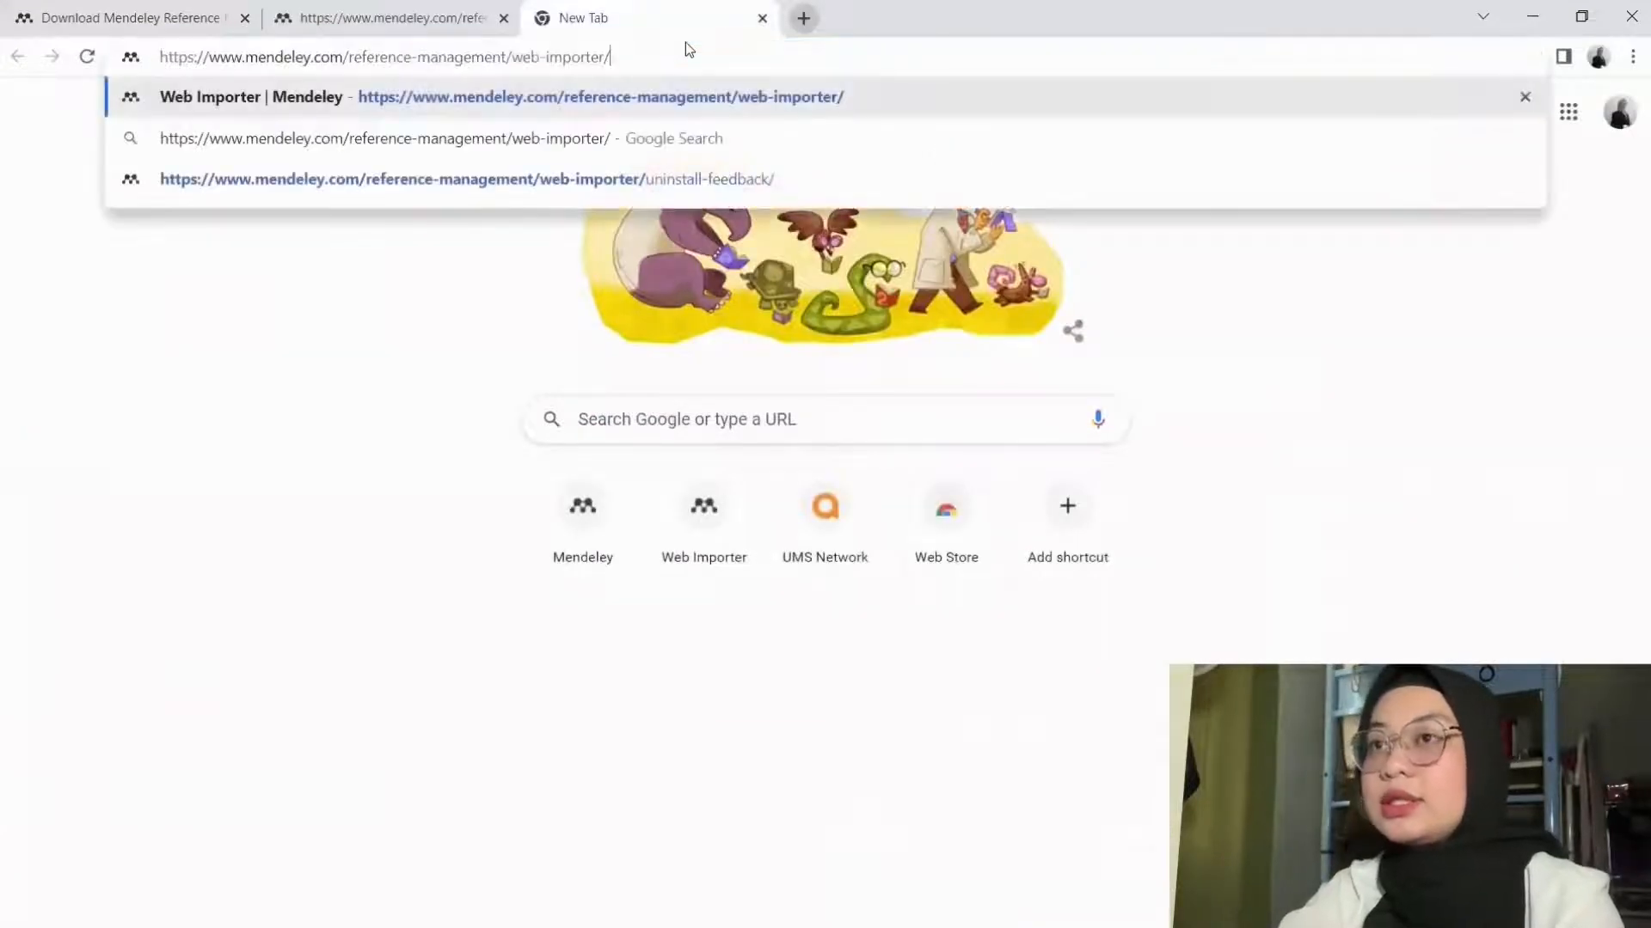
key("Return")
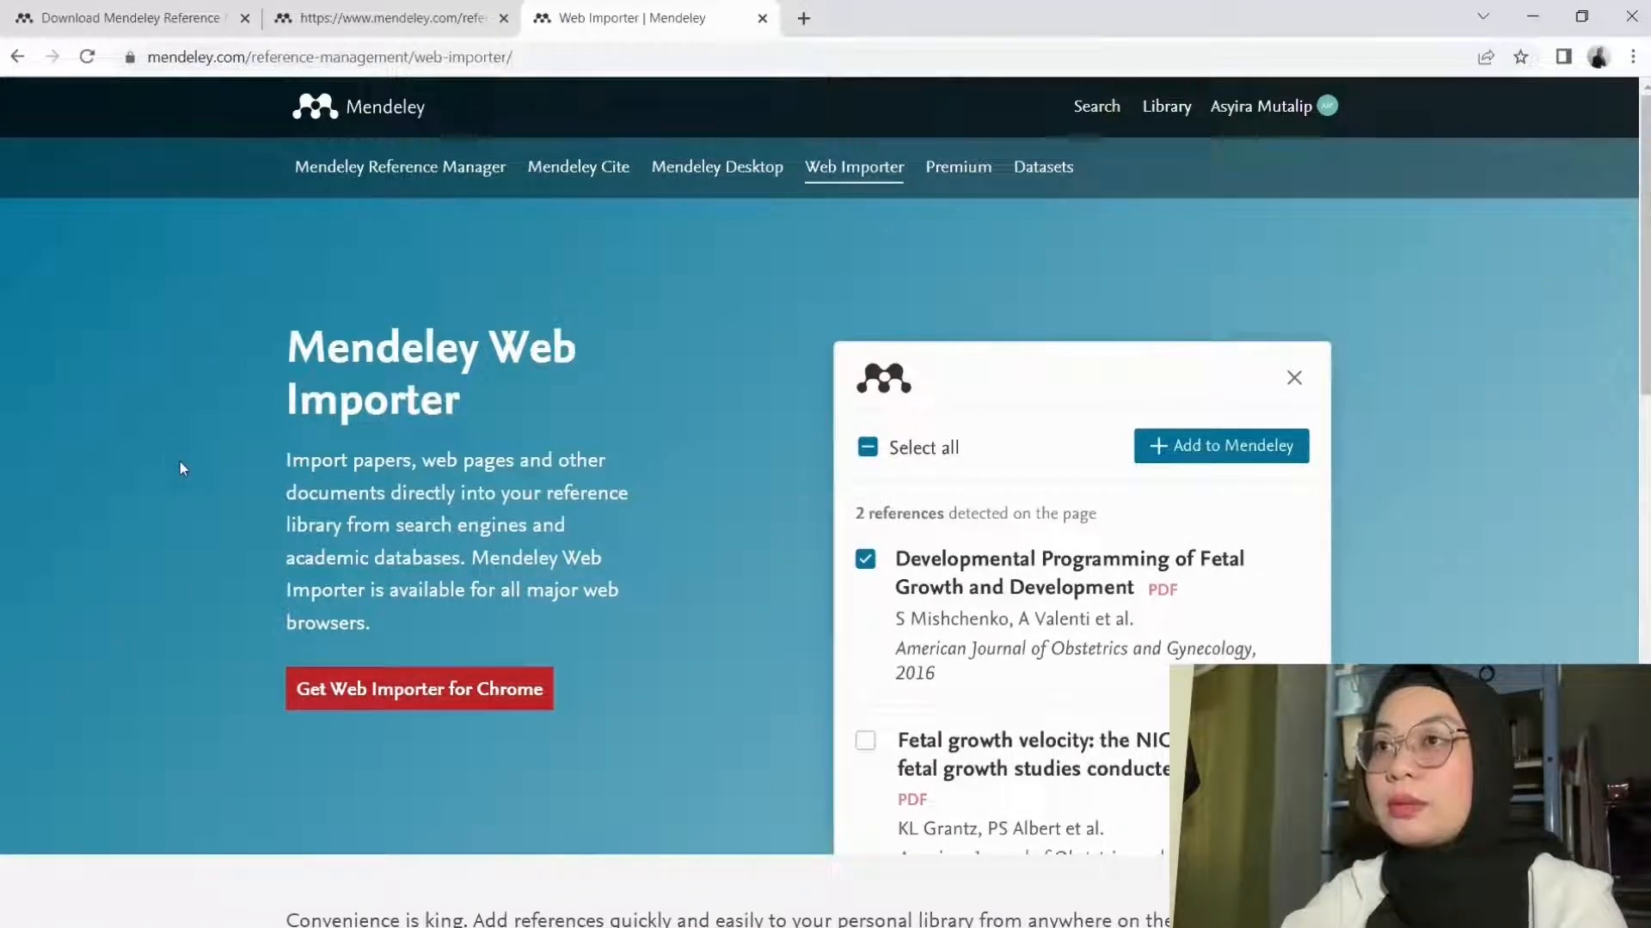
left_click(325, 679)
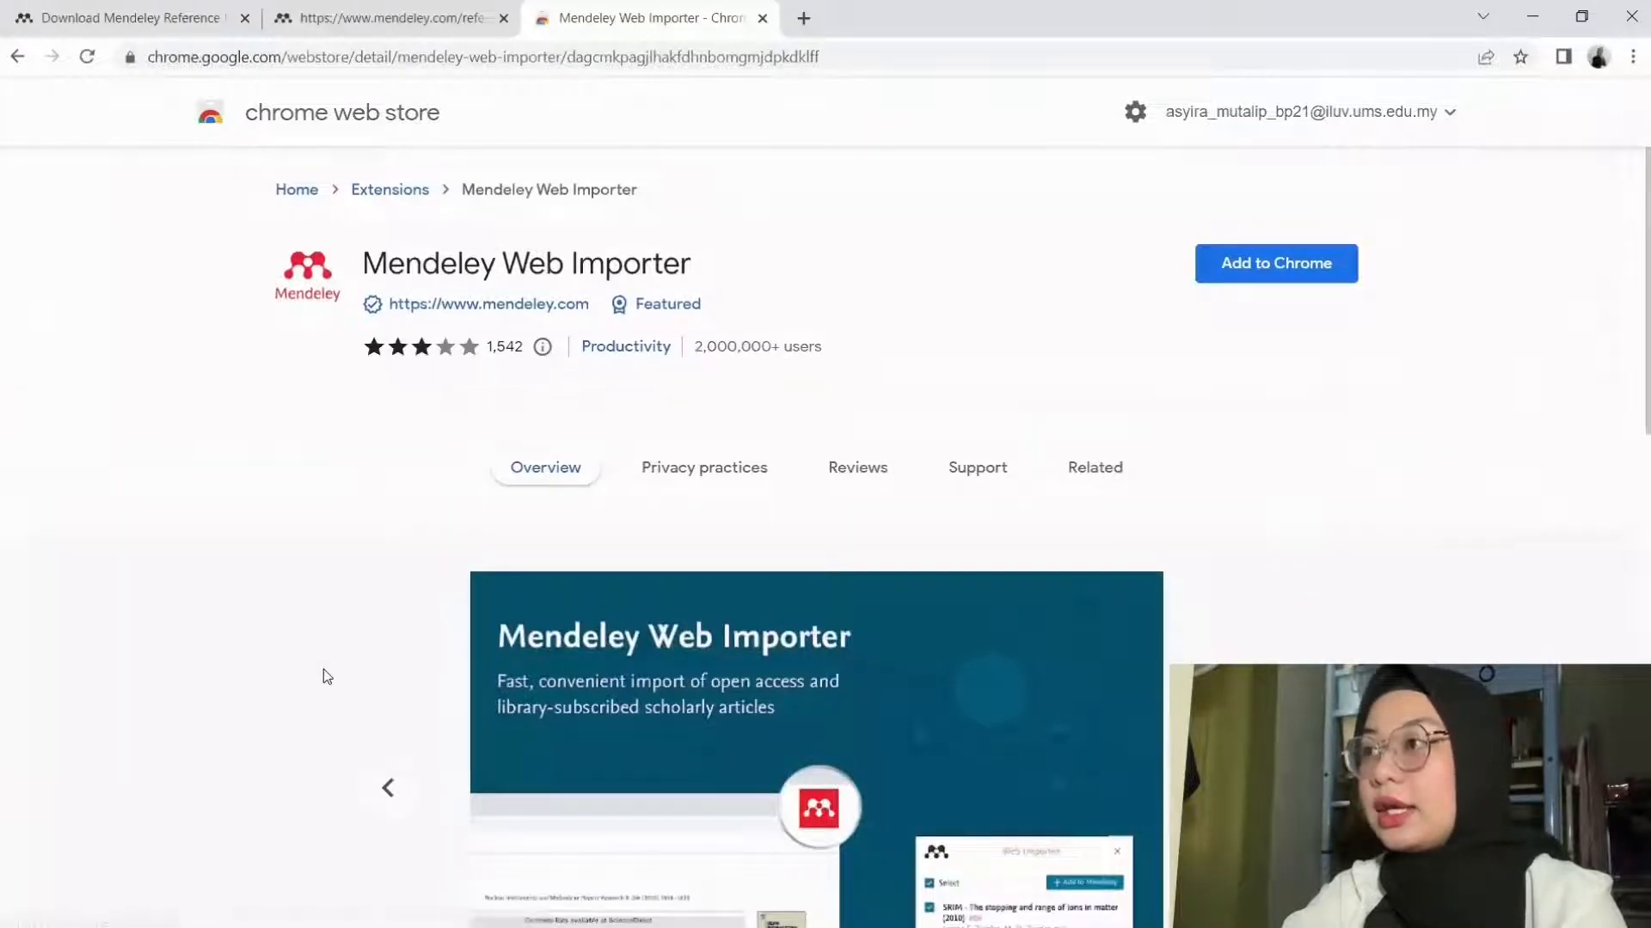
left_click(1253, 274)
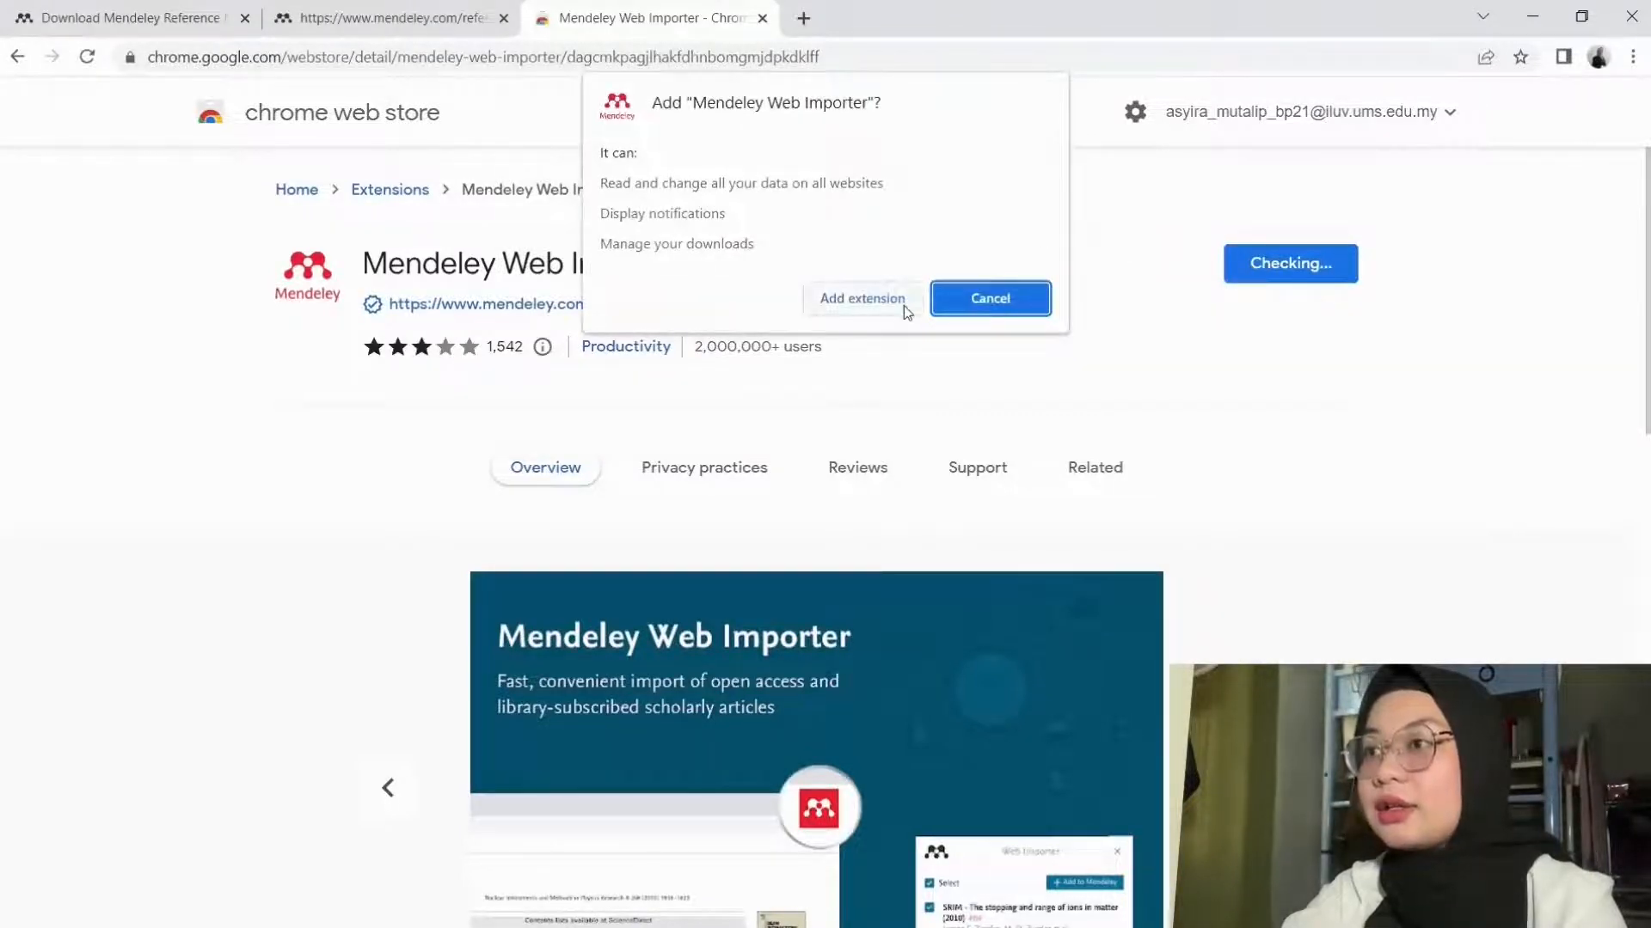
left_click(862, 298)
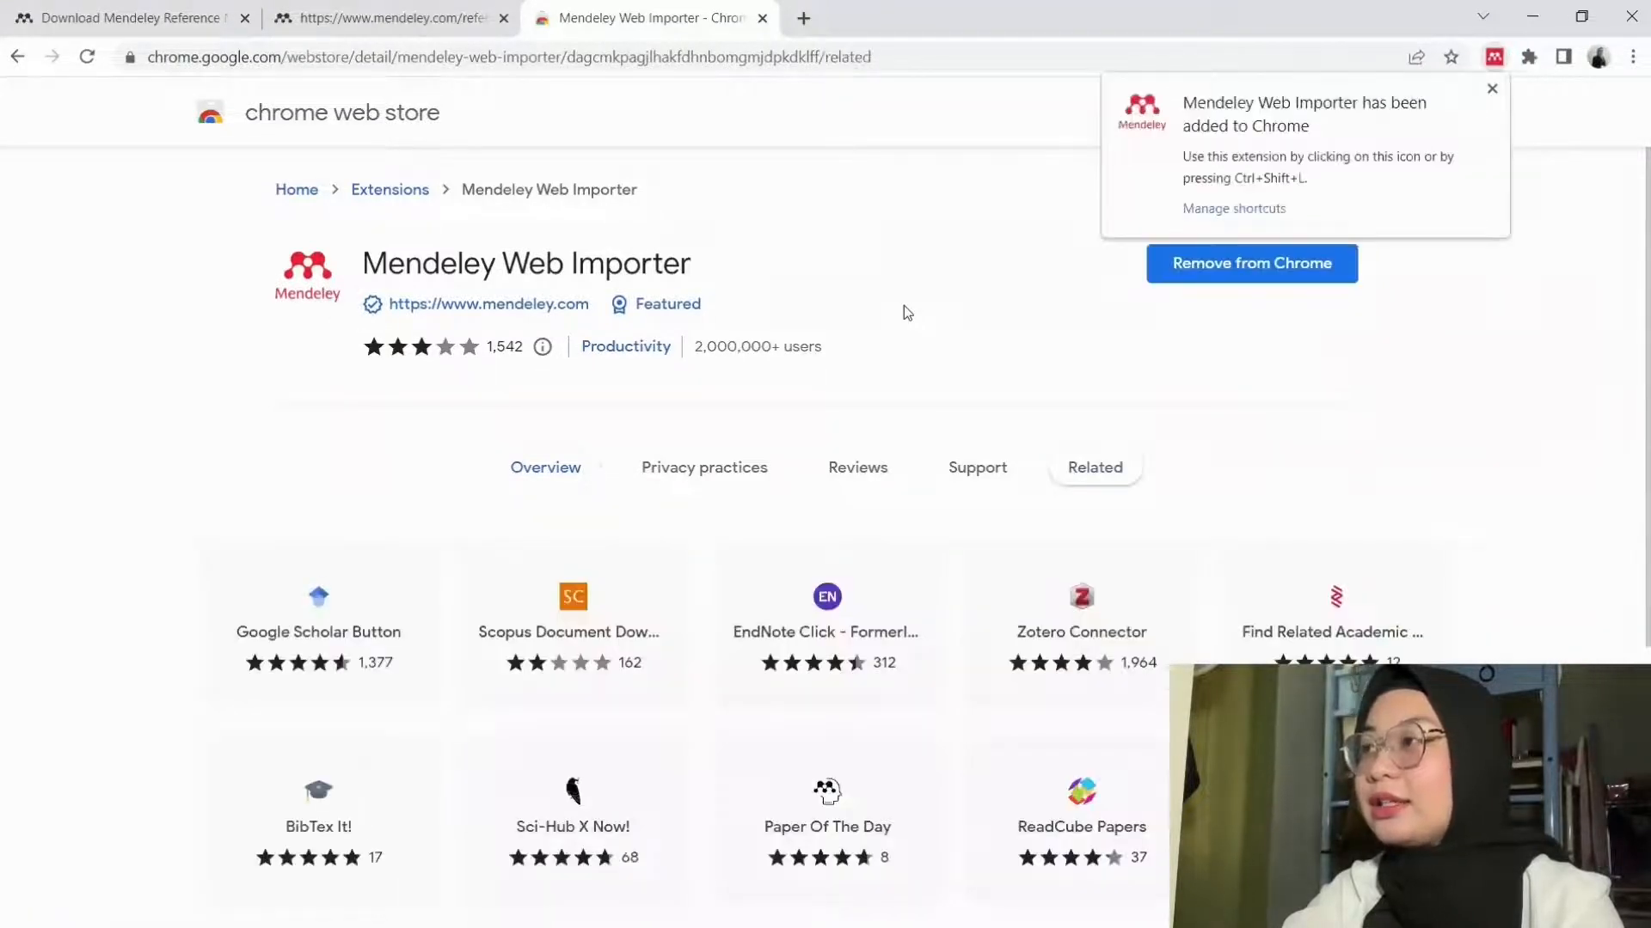
Step: Pin Mendeley Web Importer to the Chrome toolbar
left_click(1492, 89)
left_click(1529, 57)
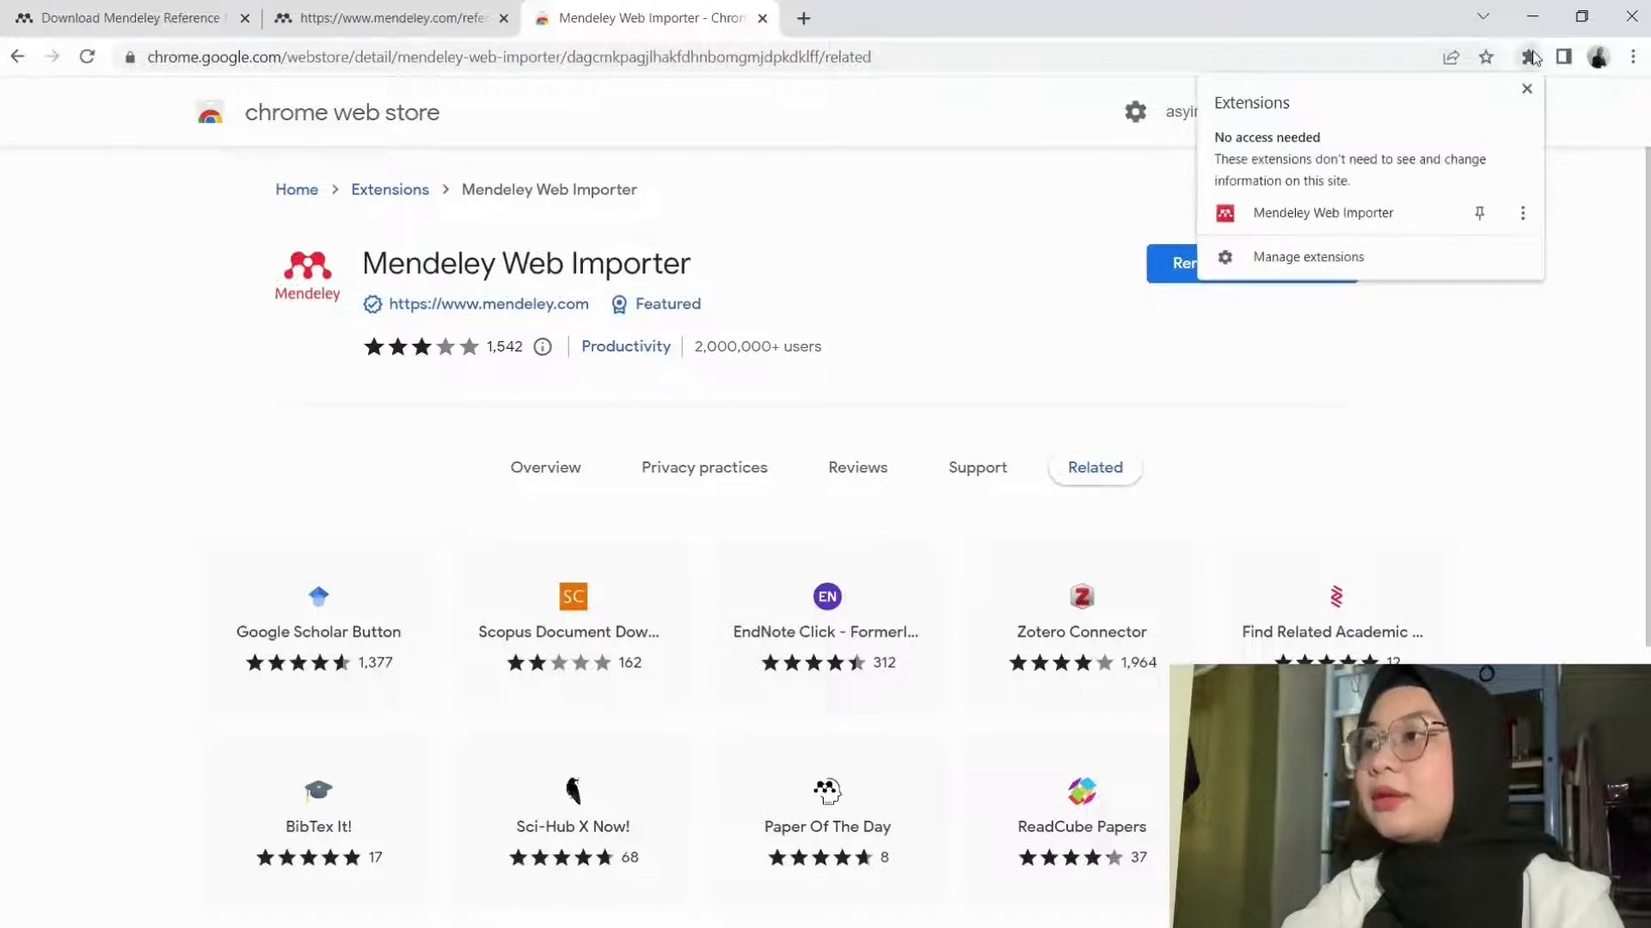
left_click(1479, 213)
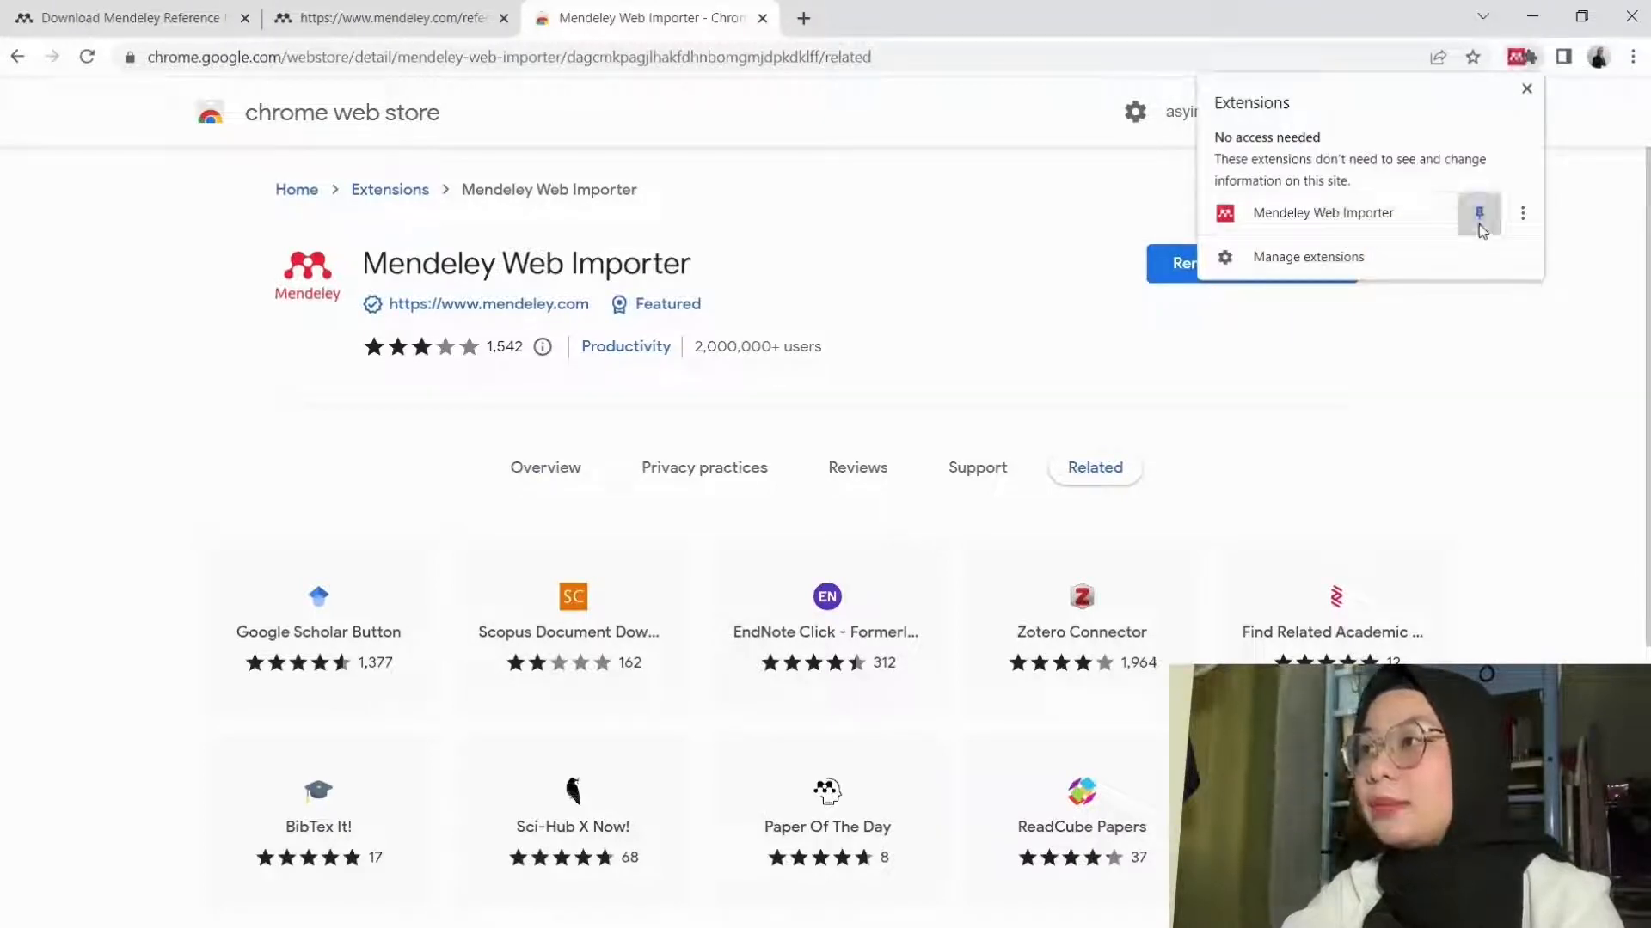
left_click(1442, 370)
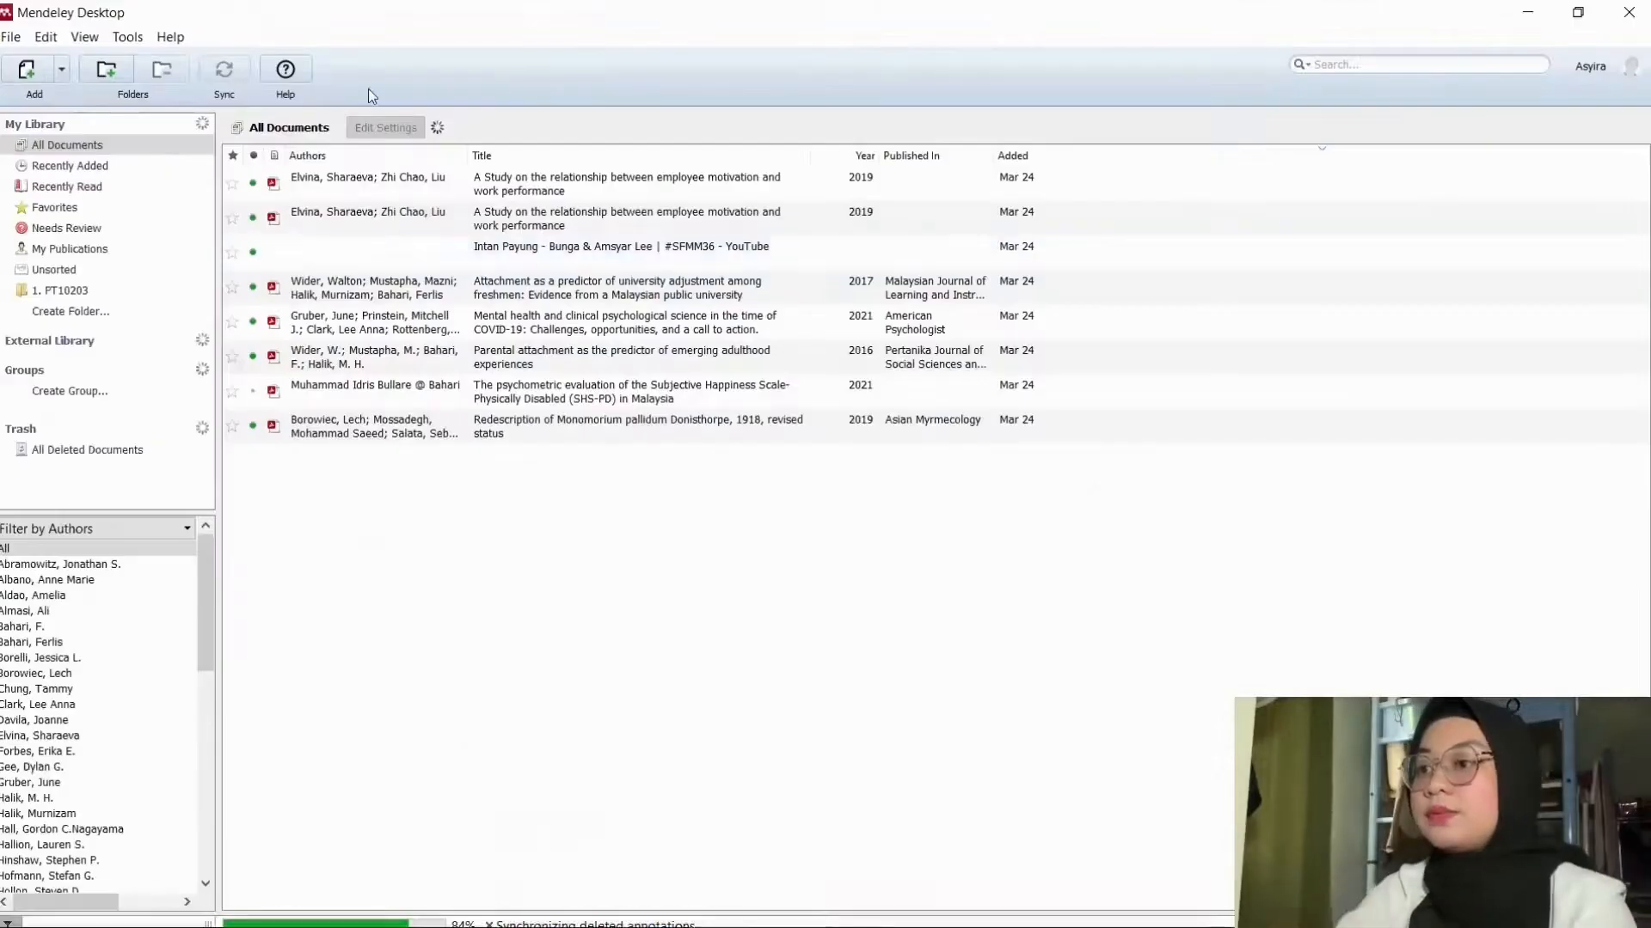
Step: Run Tools > Install MS Word Plugin and confirm the Plugin Installed message
left_click(126, 37)
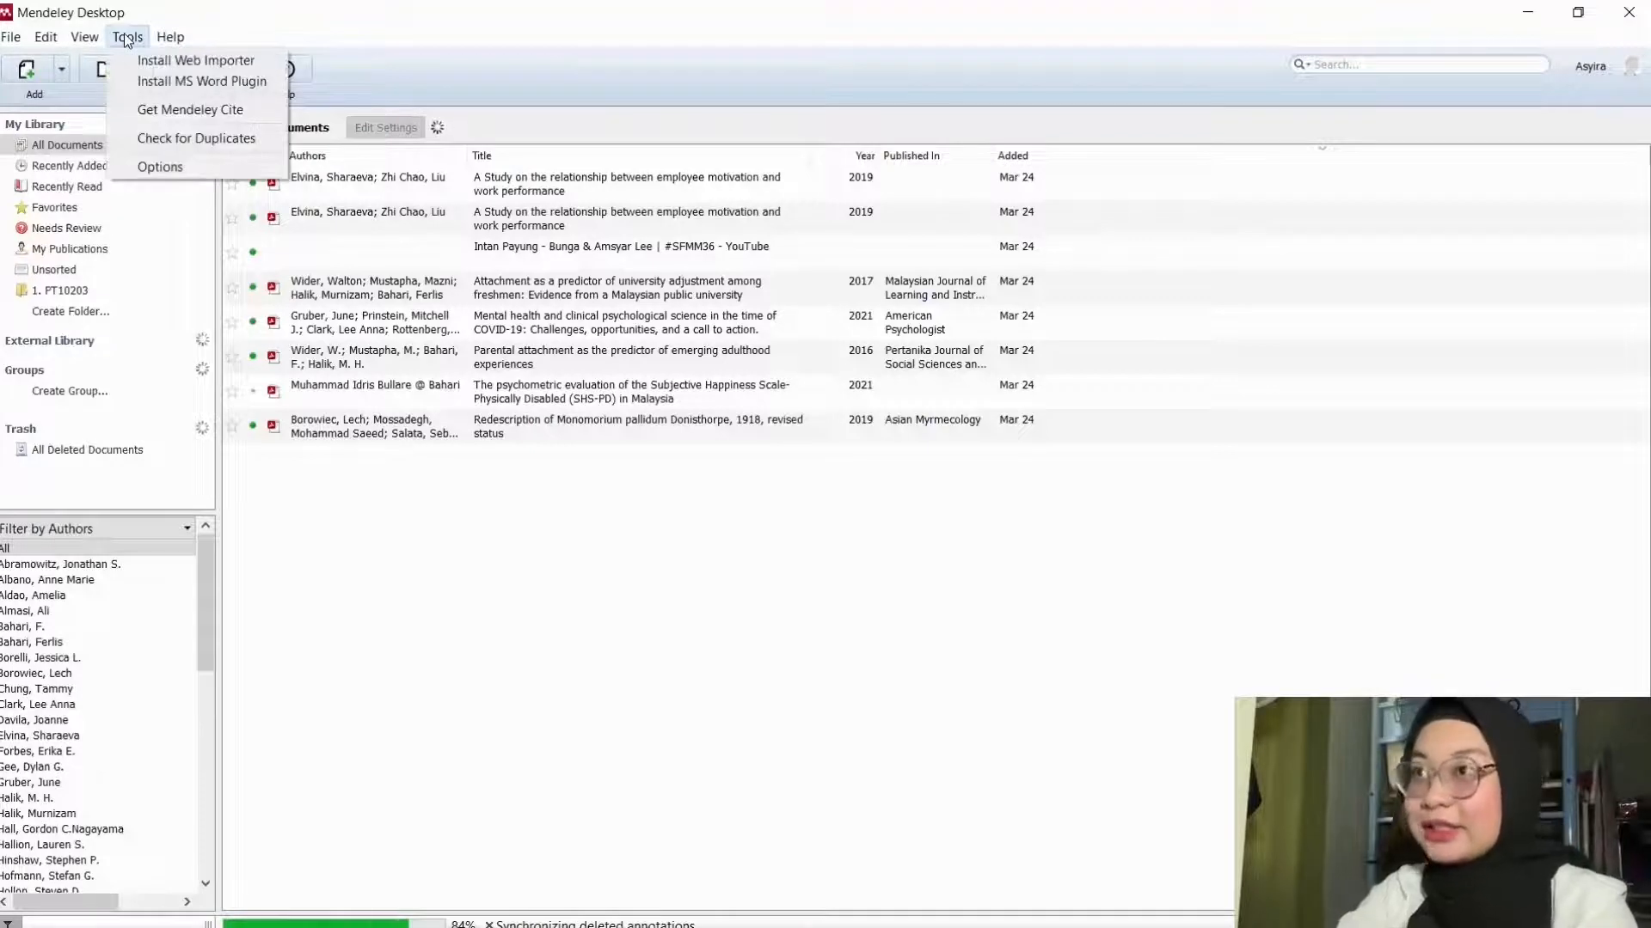
left_click(168, 86)
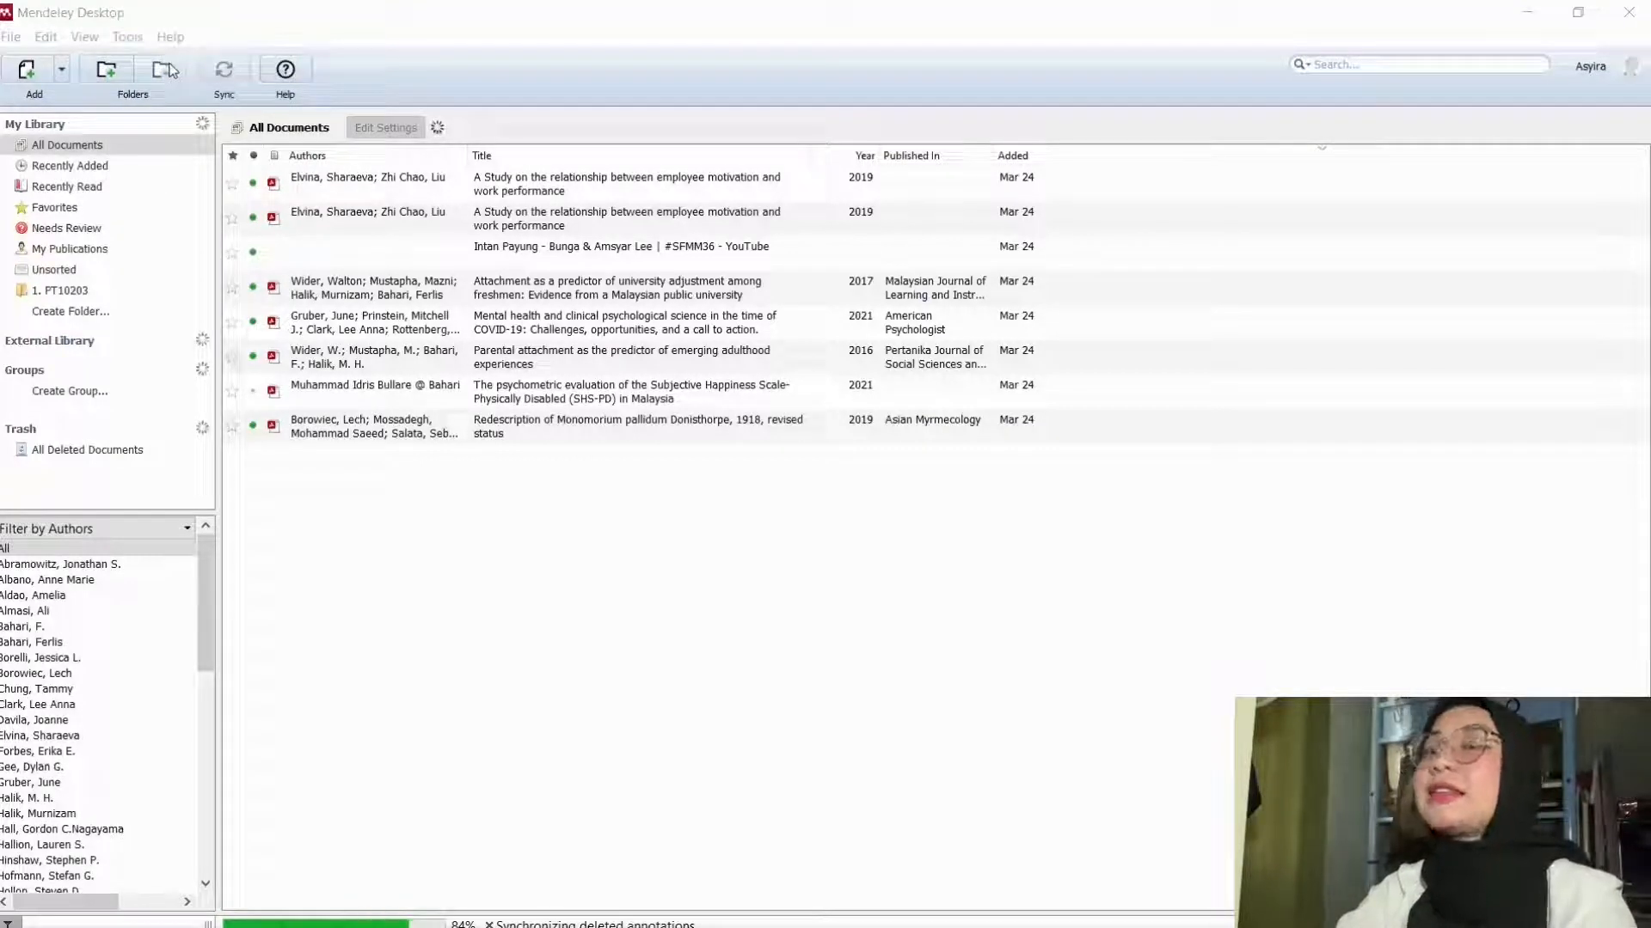
left_click(129, 38)
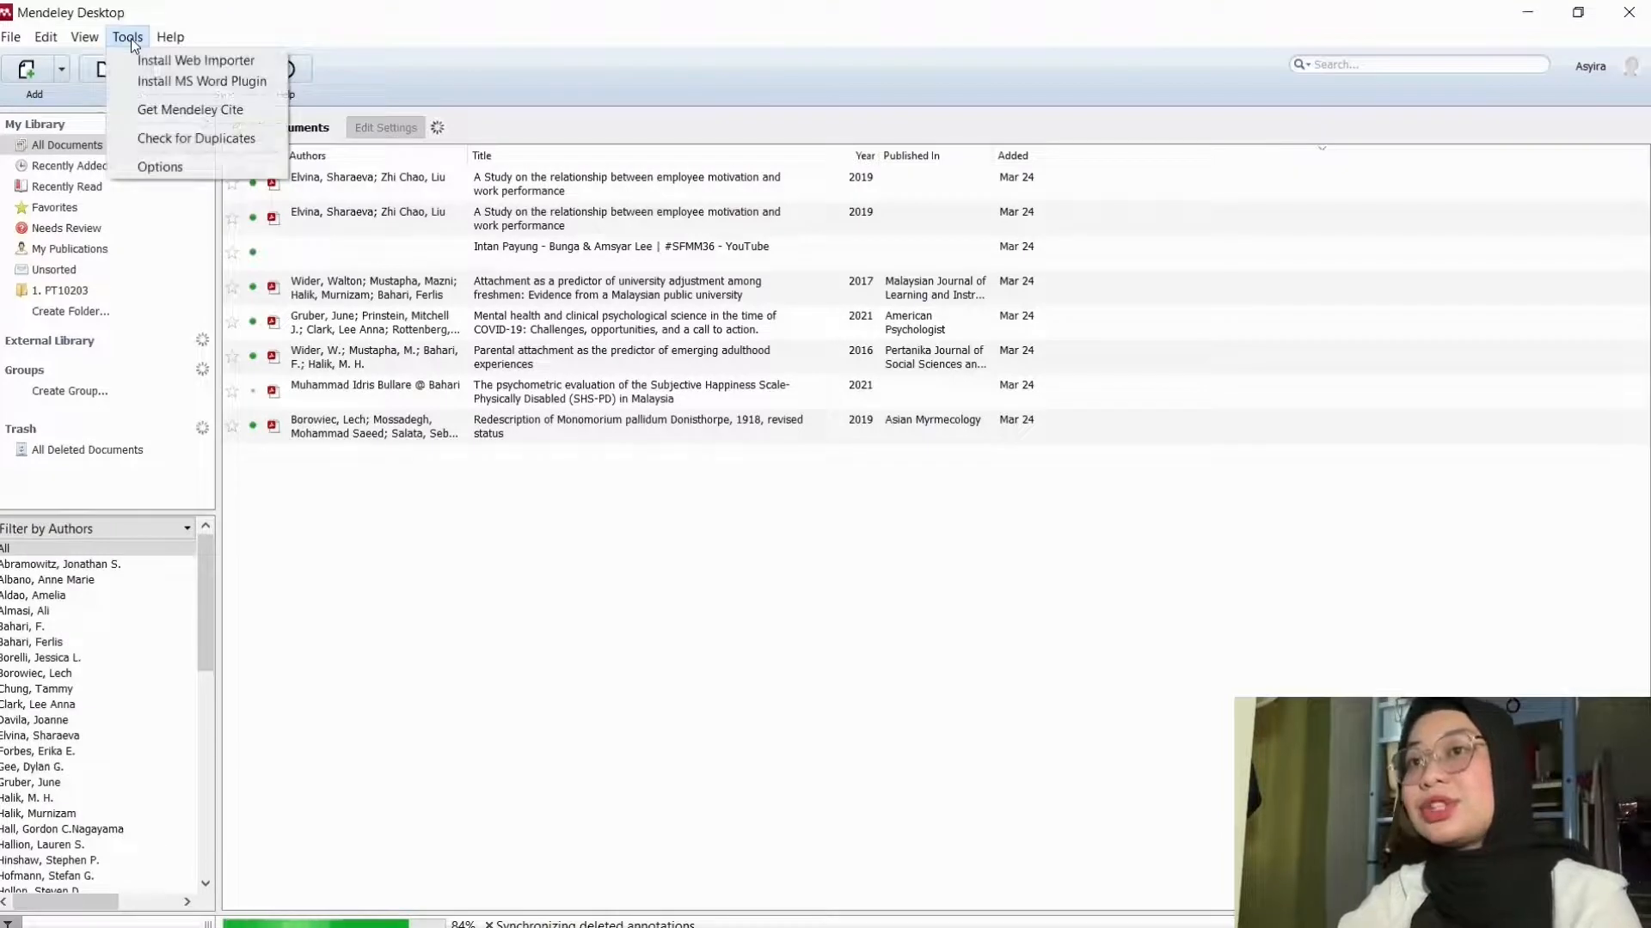
left_click(152, 86)
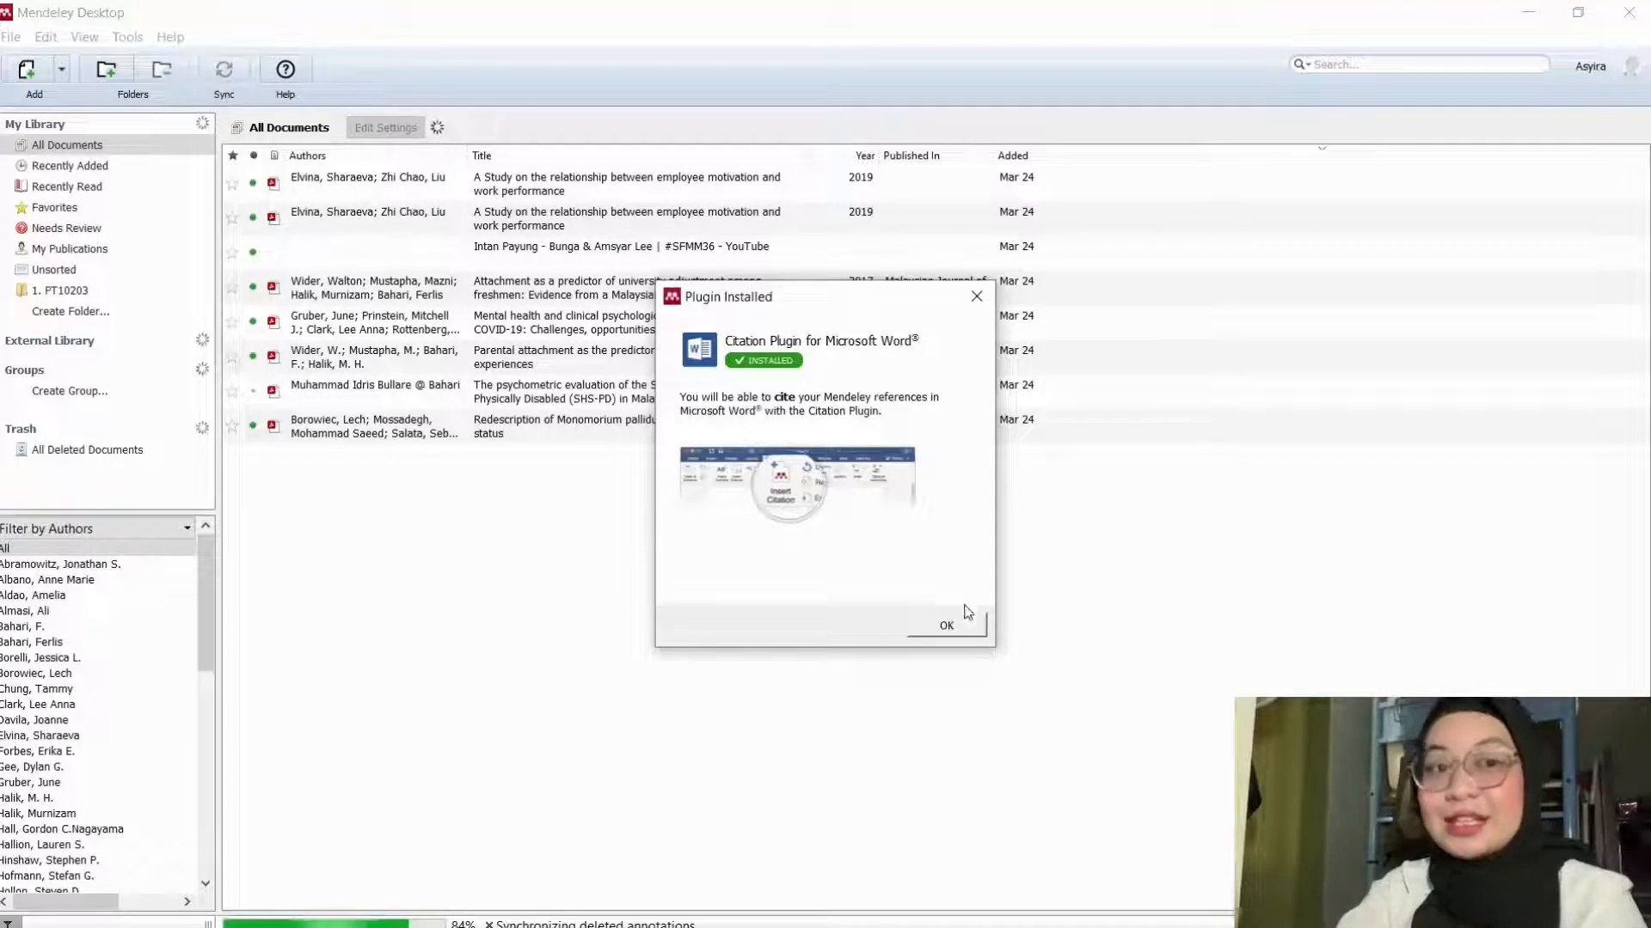
left_click(946, 626)
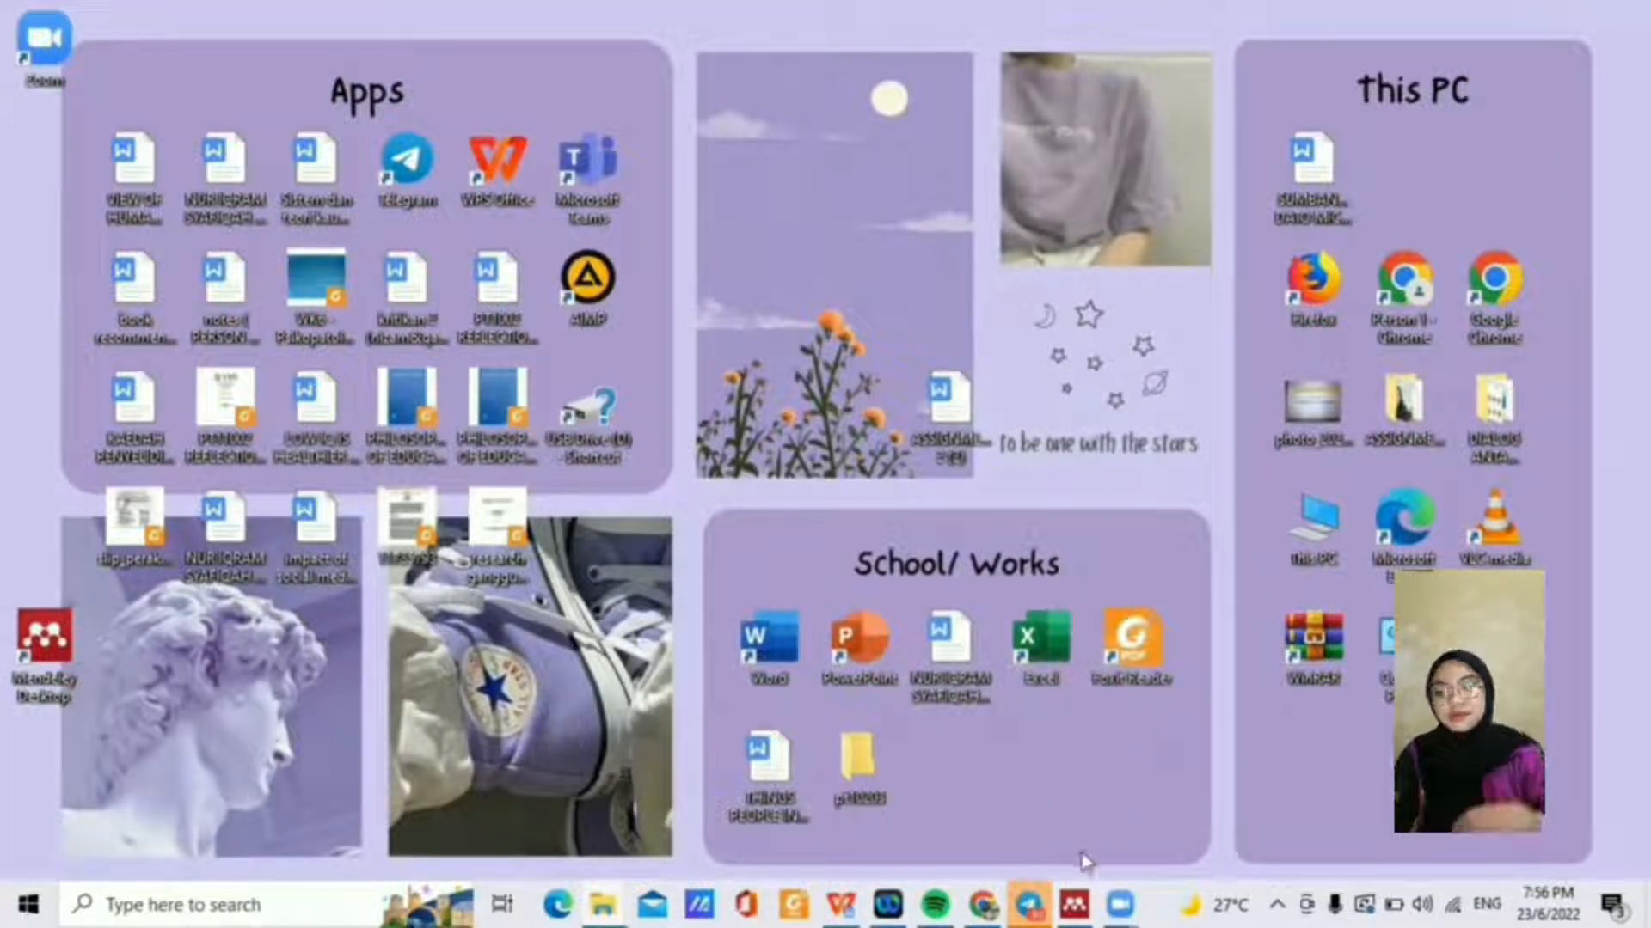
Step: Snap Mendeley Desktop to the right half and the pt10203 folder window to the left half
left_click(1075, 900)
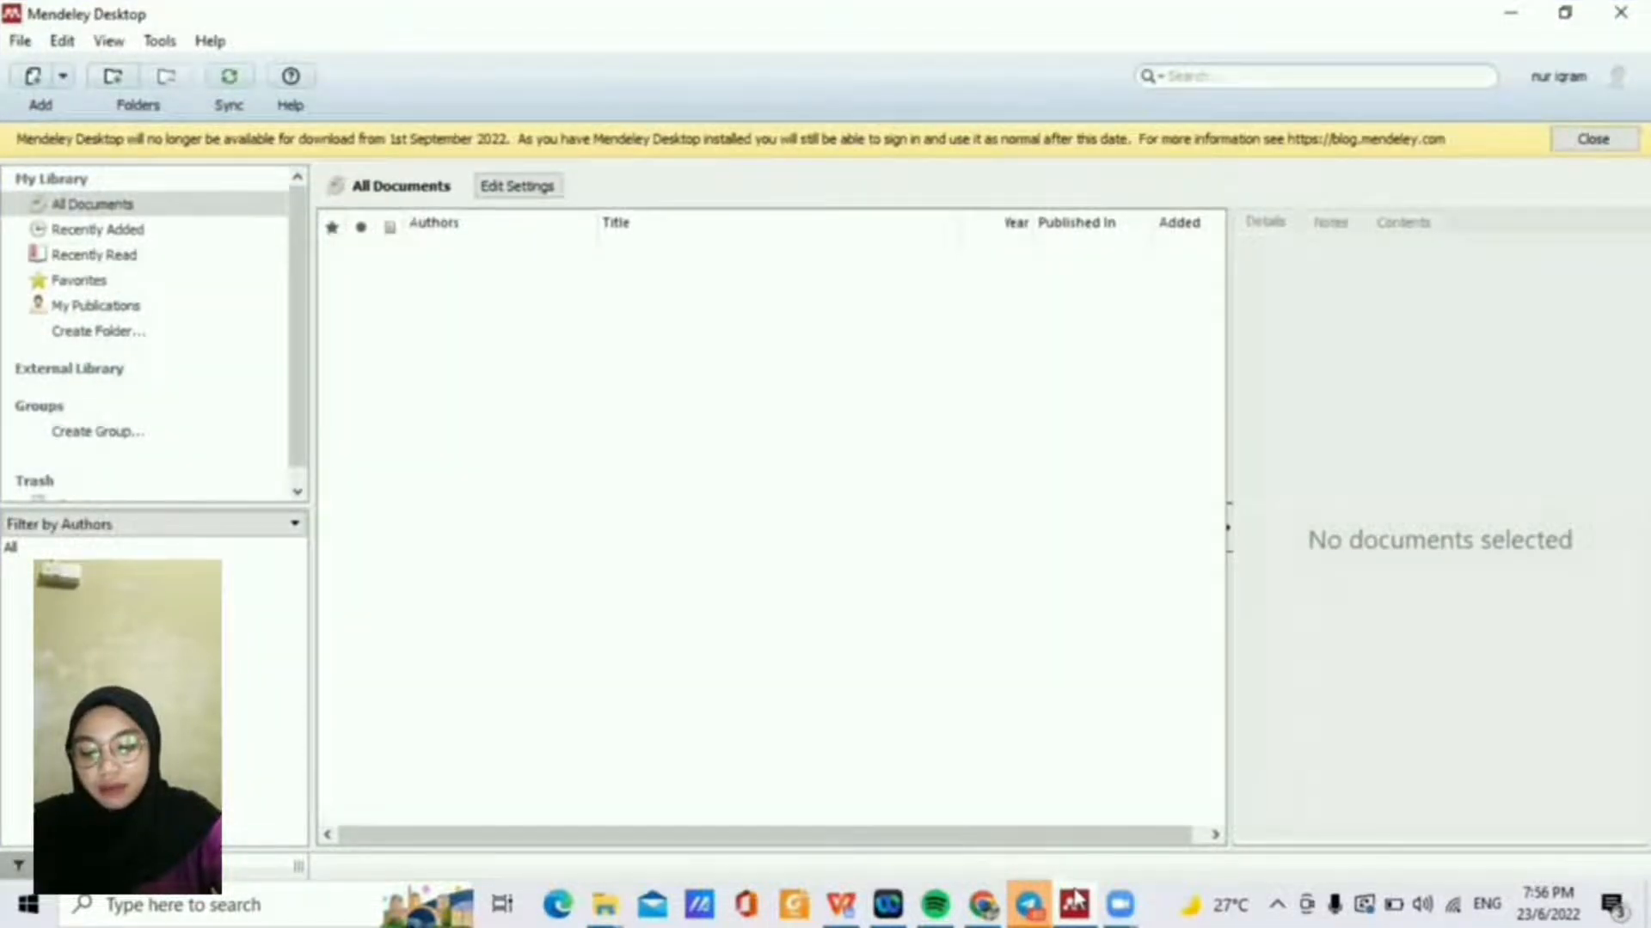
key("super+Right")
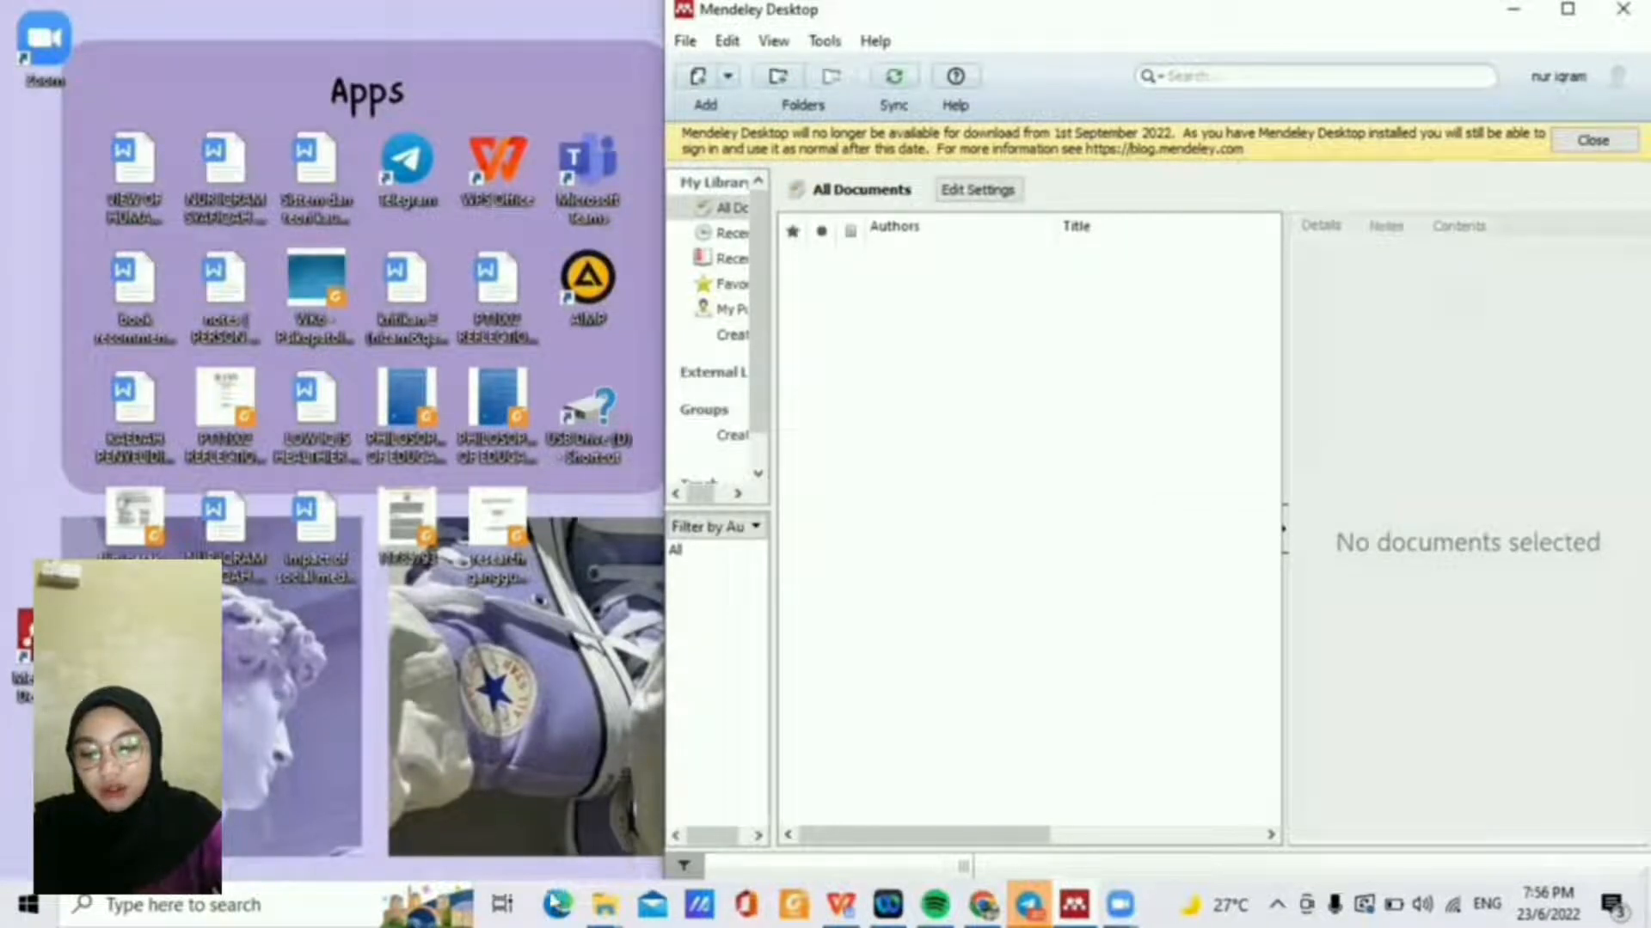
left_click(592, 901)
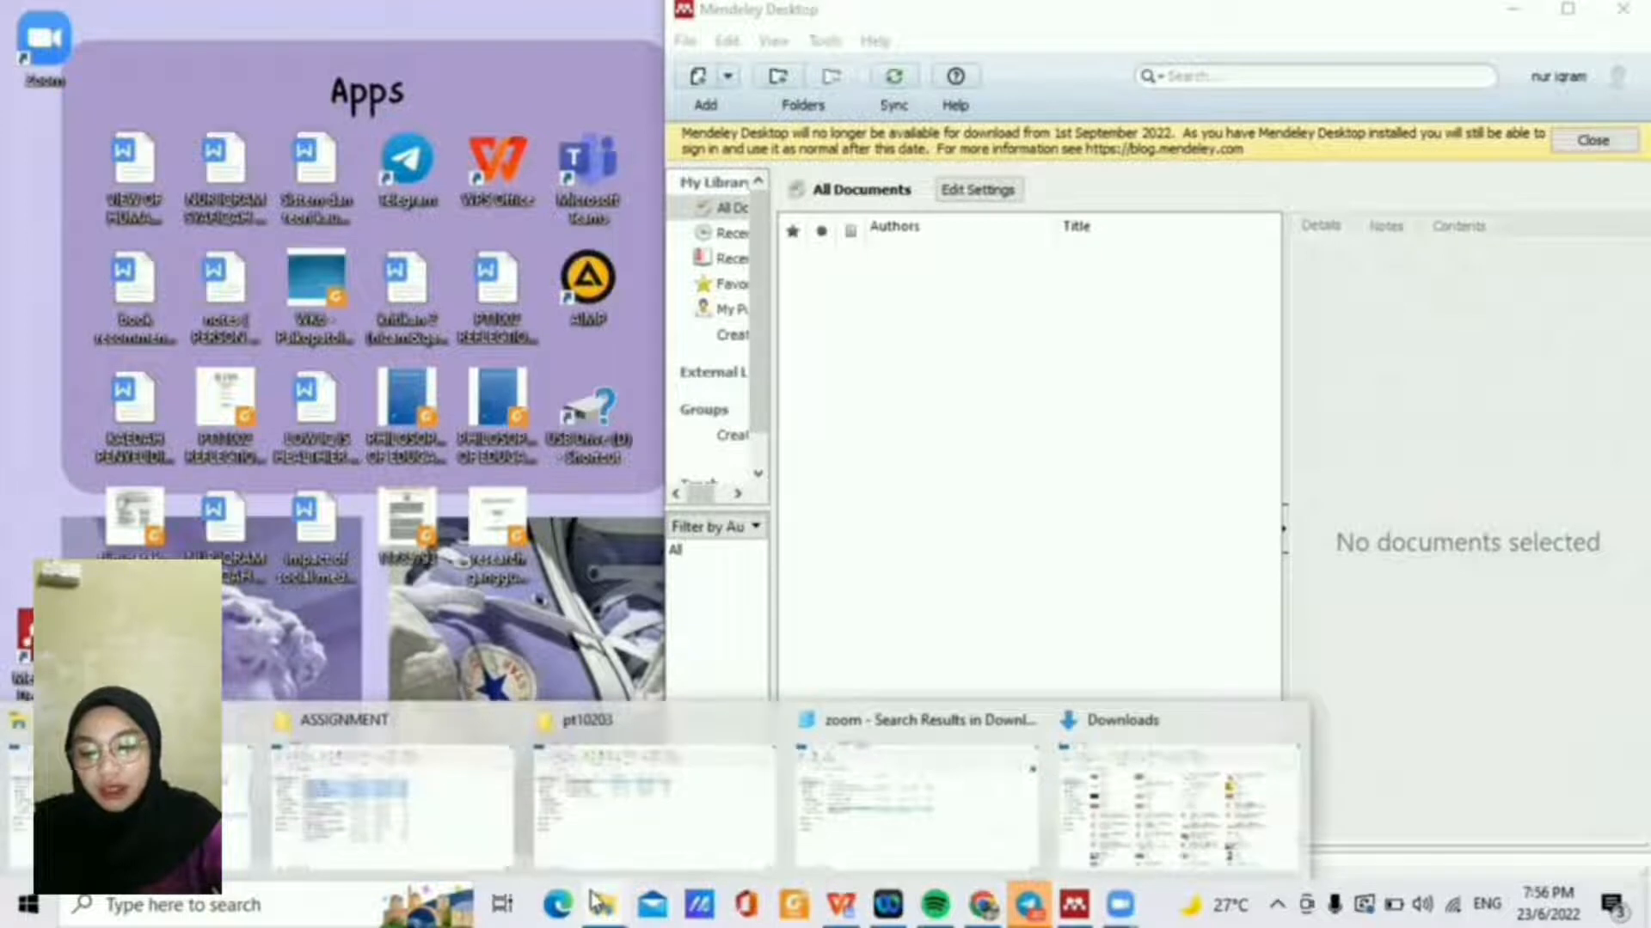
left_click(599, 839)
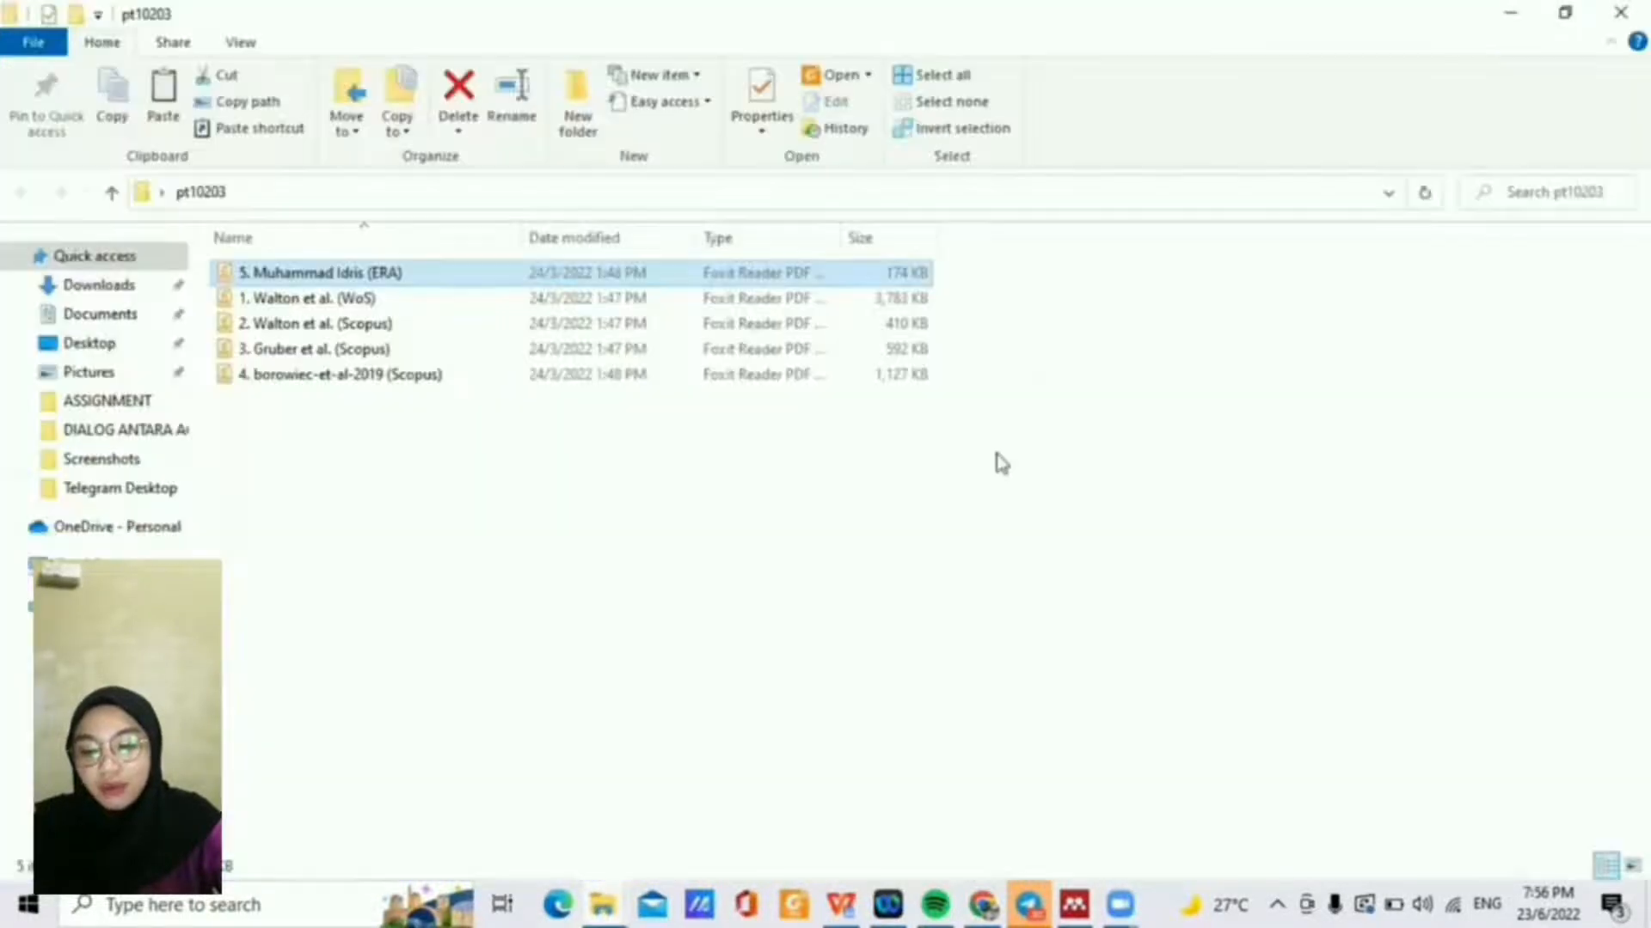
key("super+Left")
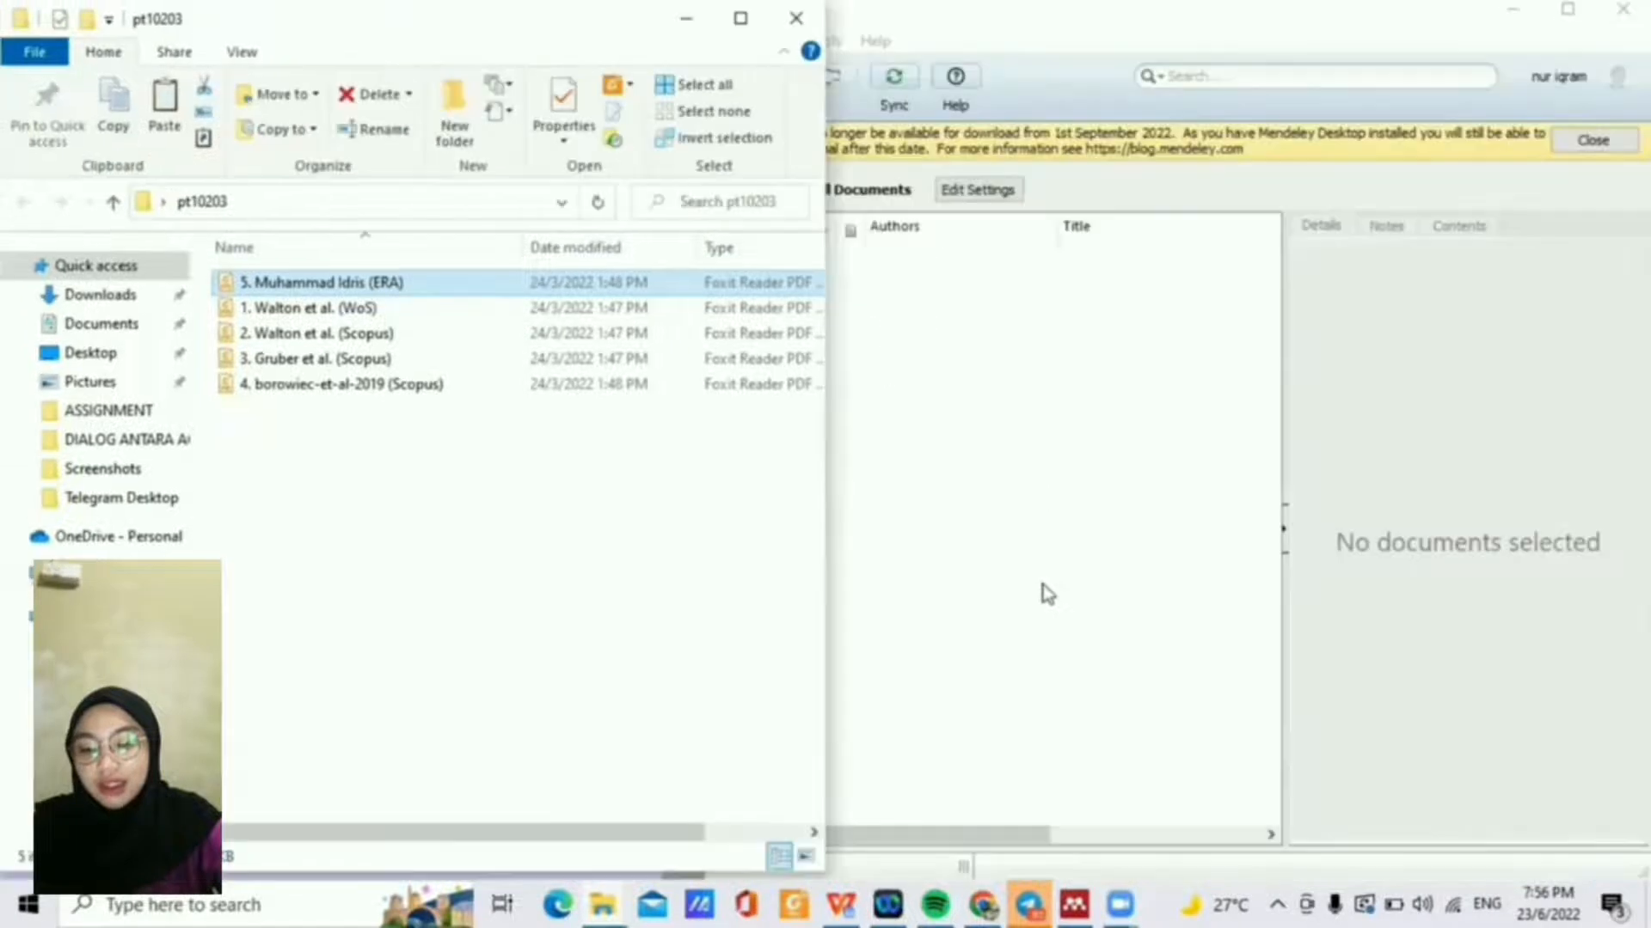
left_click(1044, 593)
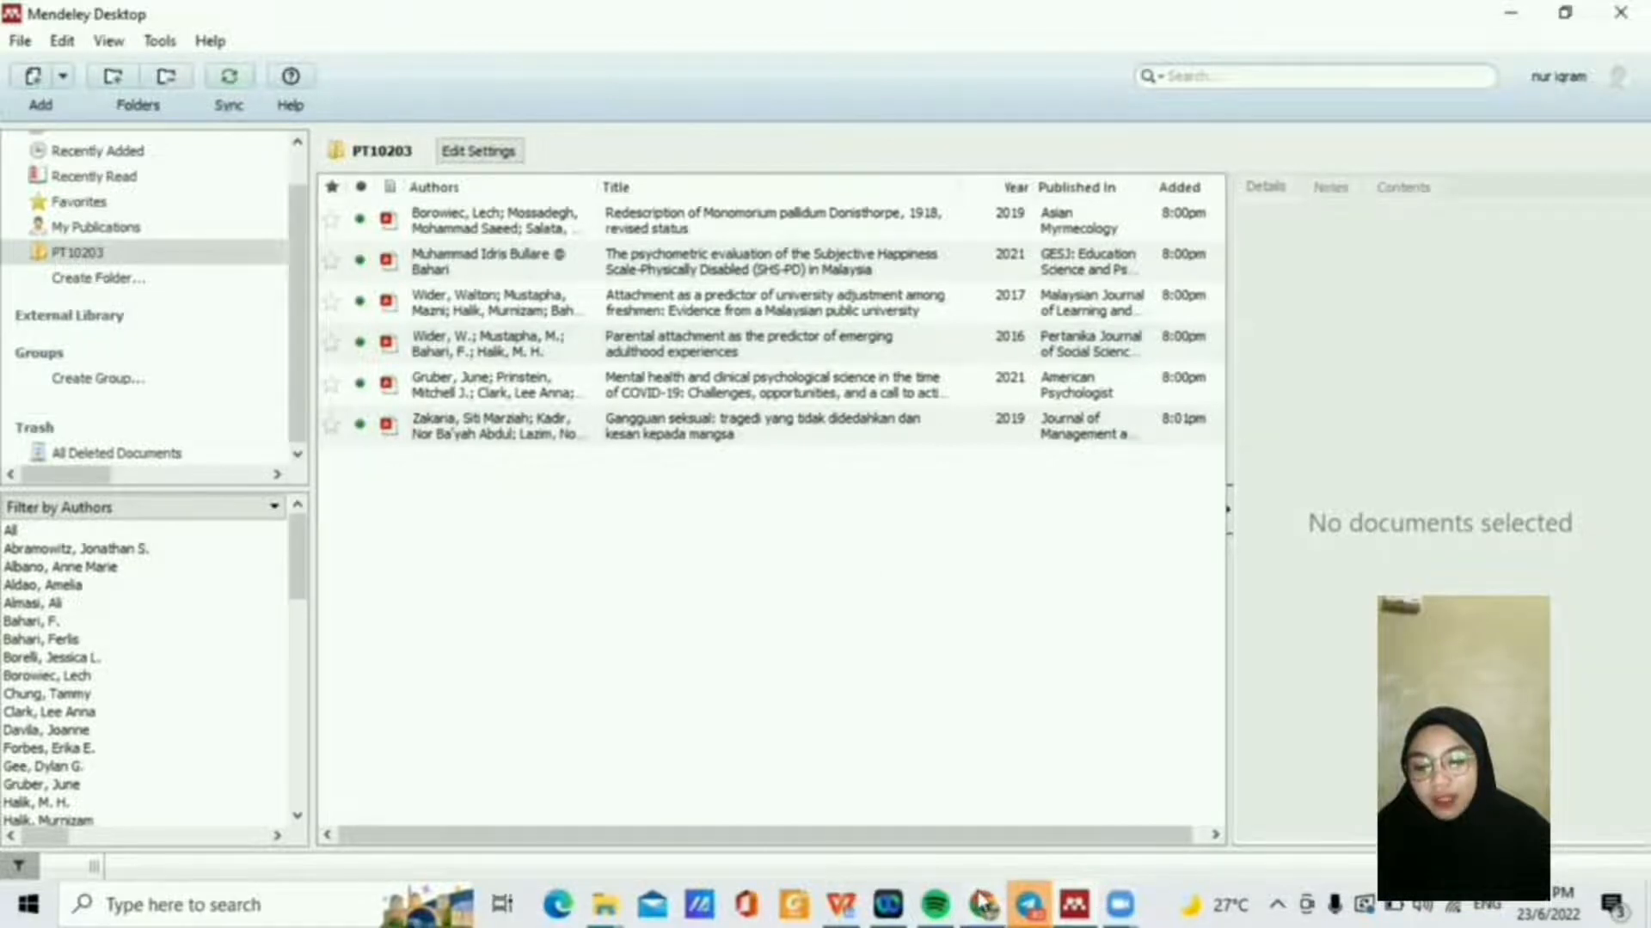
Step: Open the GANGGUAN SEKSUAL DI TEMPAT KERJA PDF in Chrome and add it to Mendeley via Web Importer
mouse_move(983, 903)
left_click(980, 817)
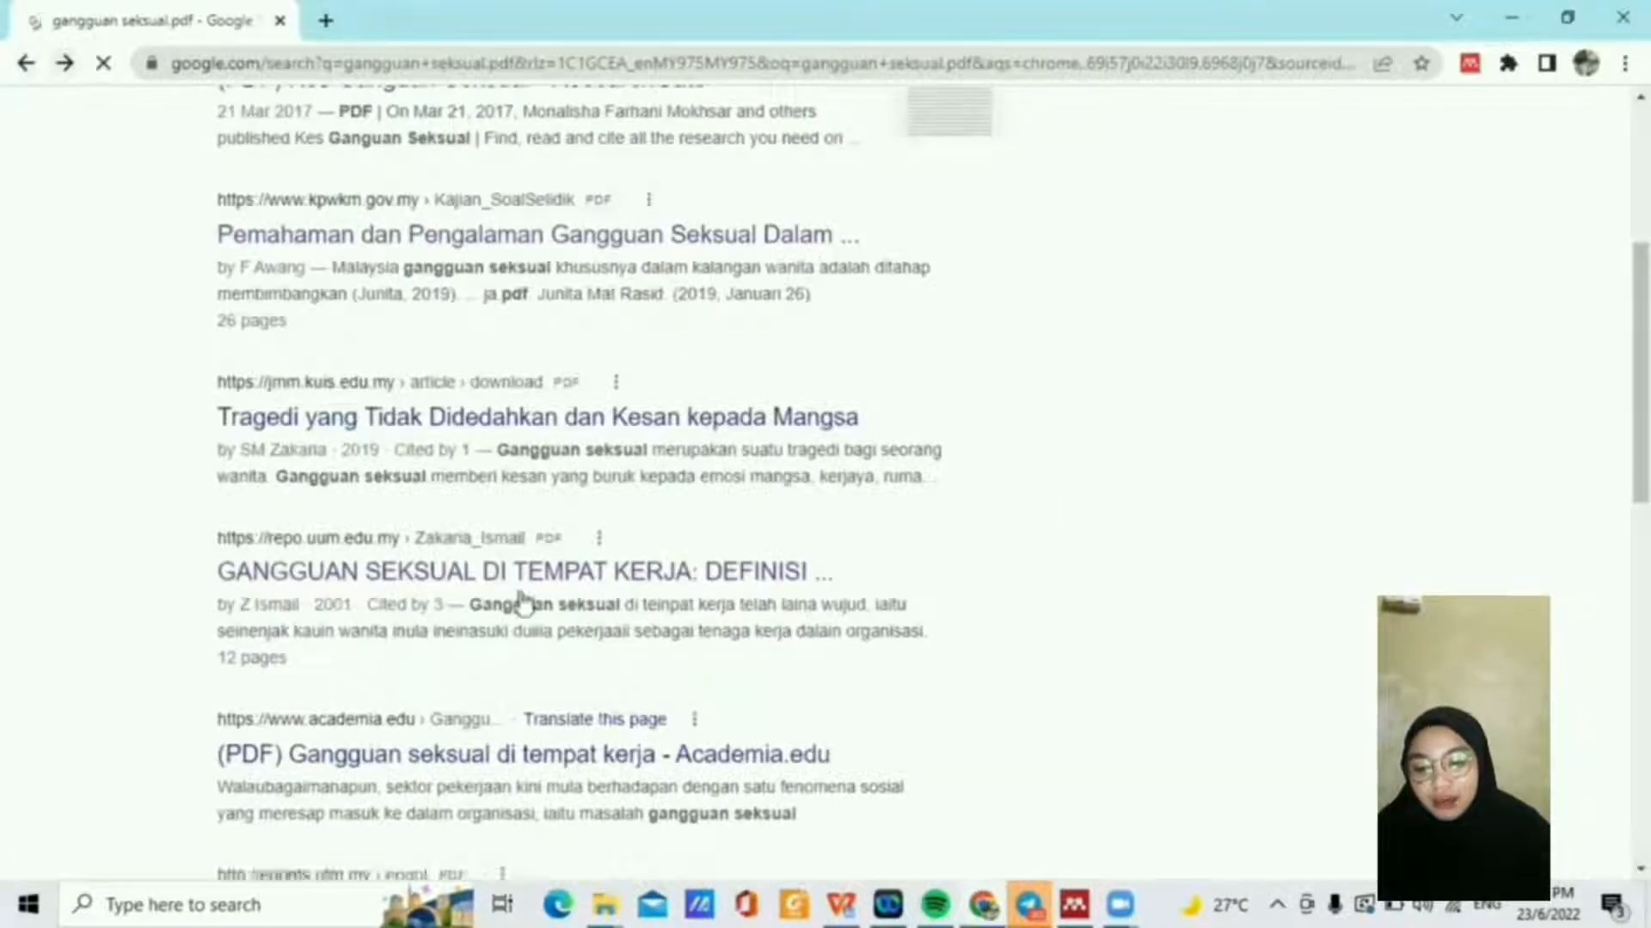
left_click(407, 570)
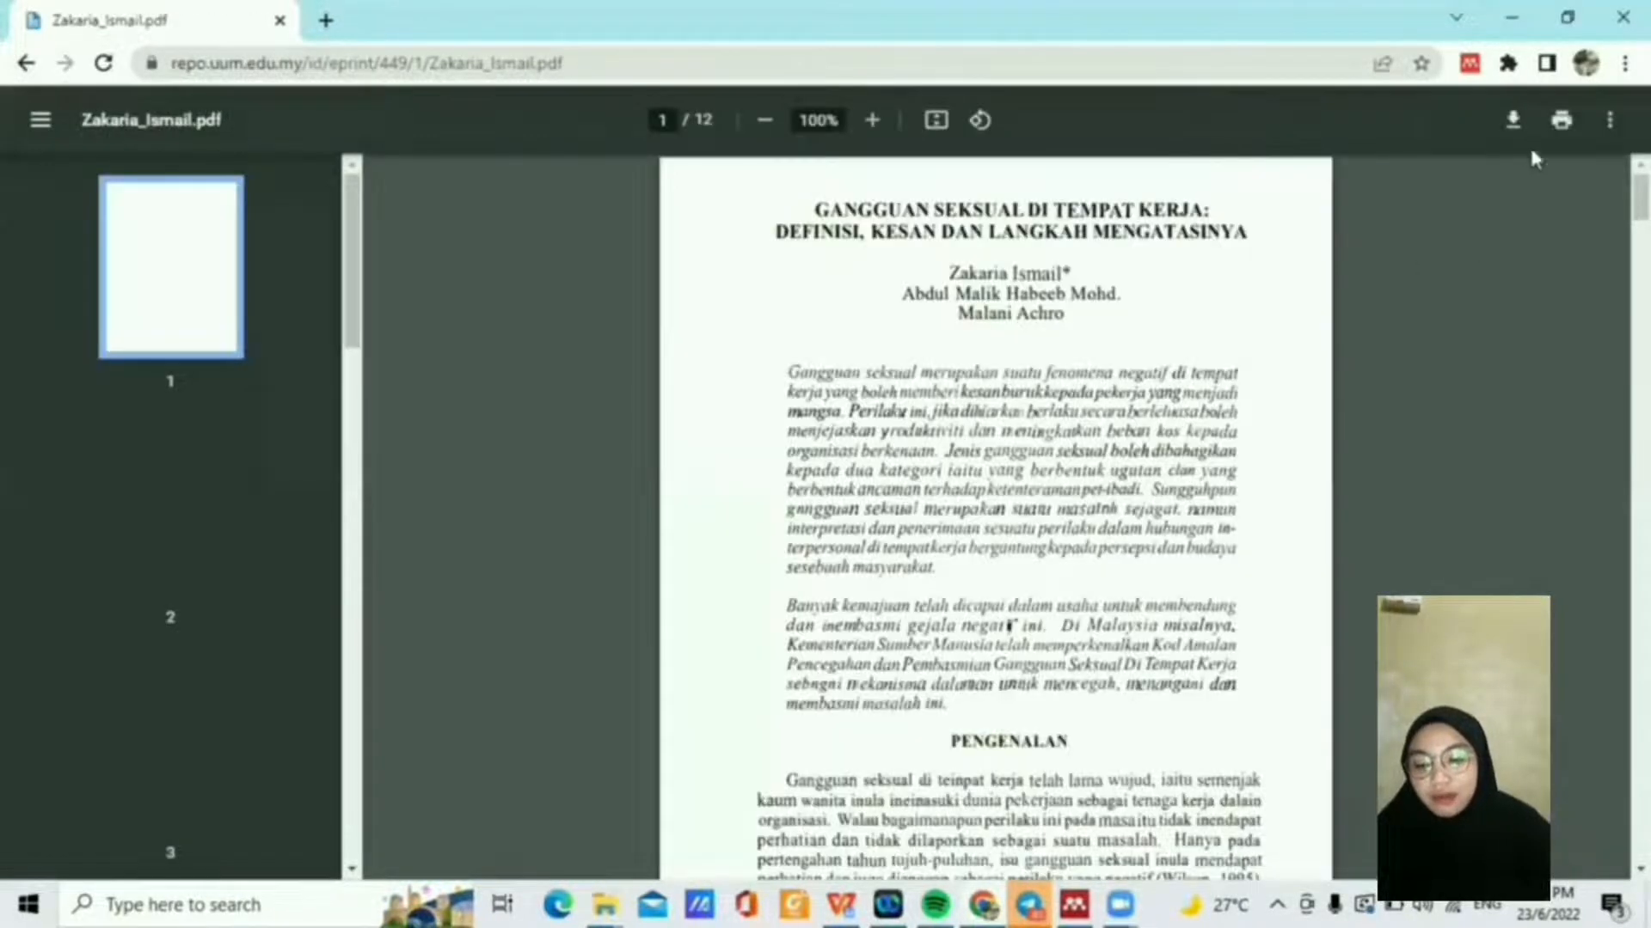
left_click(1470, 62)
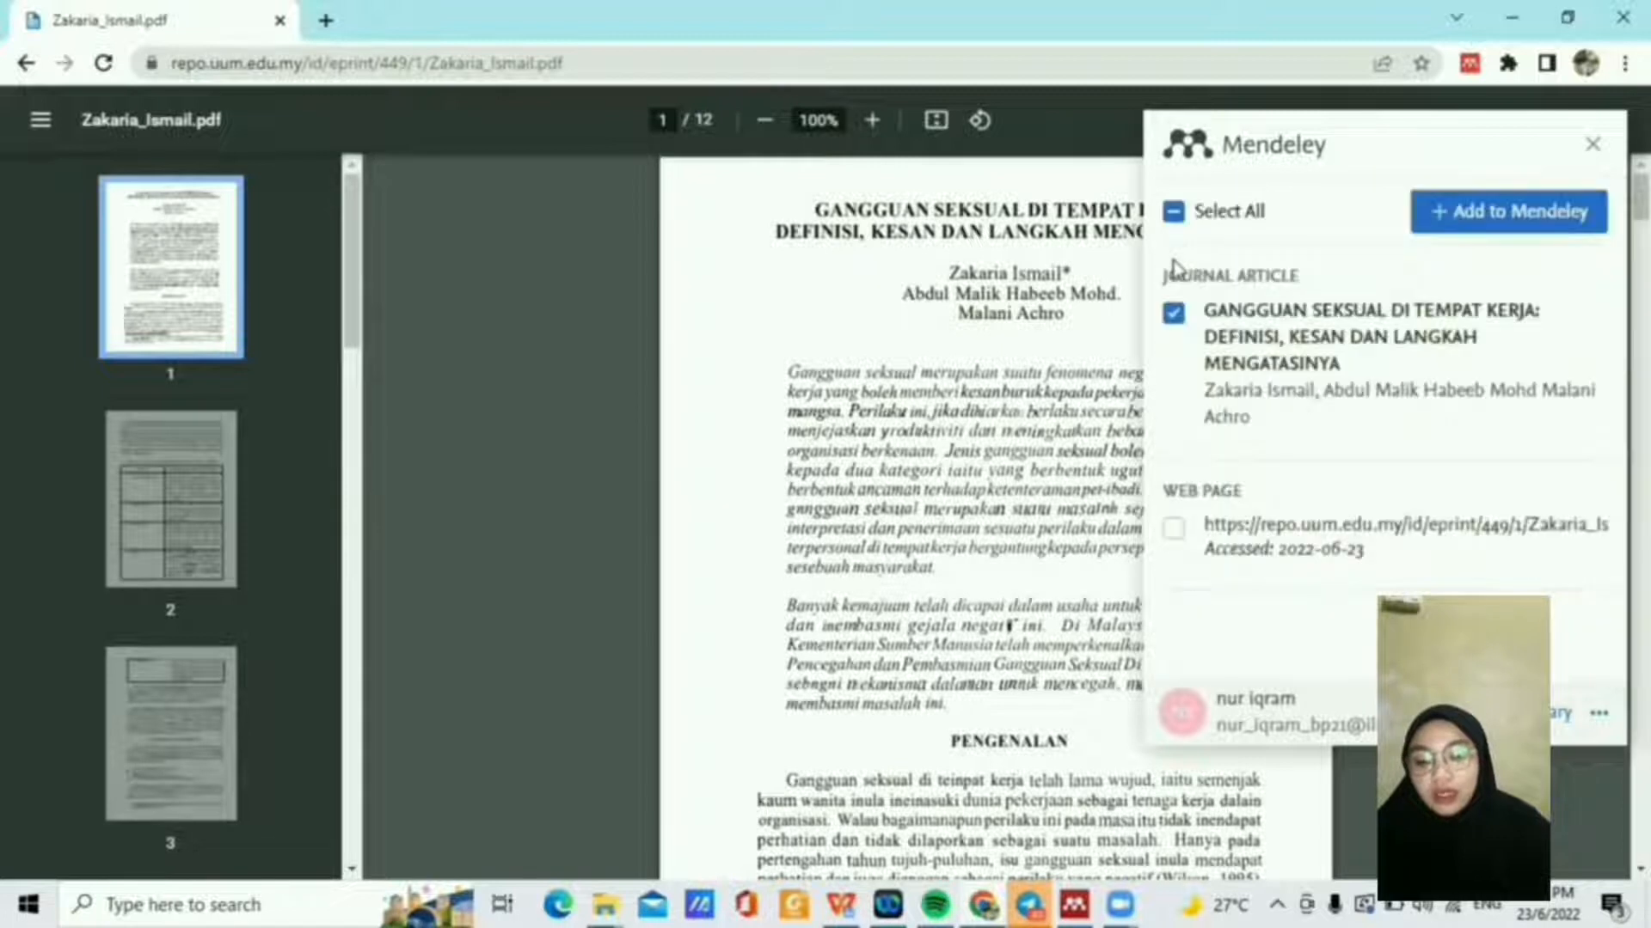
left_click(1477, 220)
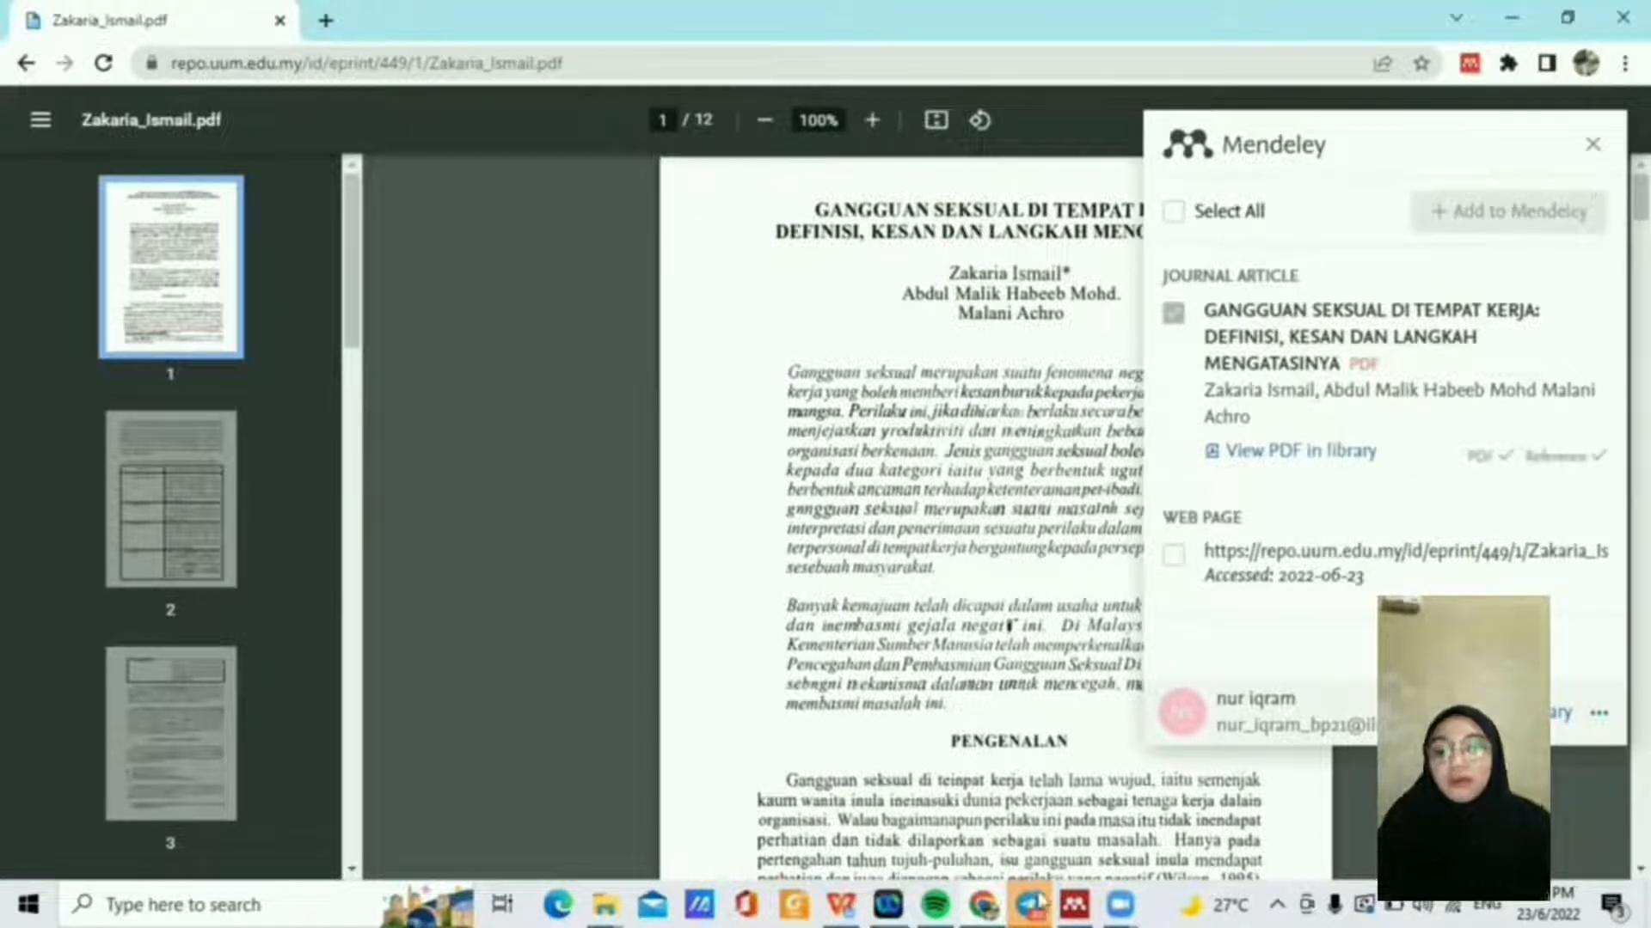
left_click(1074, 905)
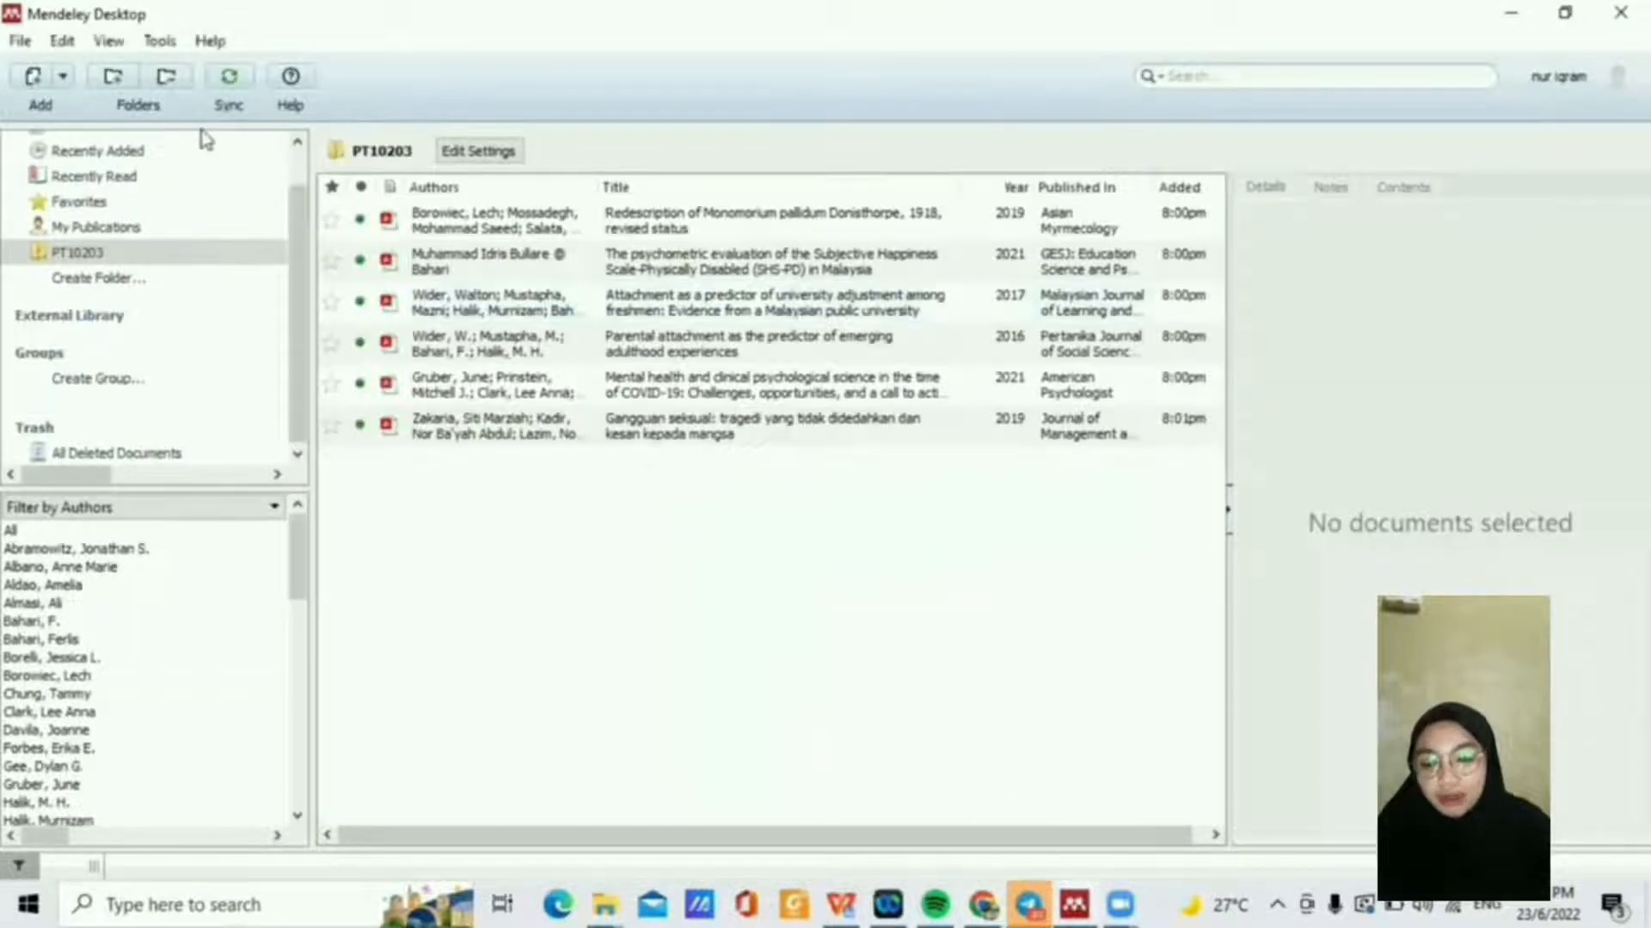
Step: Sync the library, show All Documents with its seven papers, and dismiss the downloads notice
left_click(232, 79)
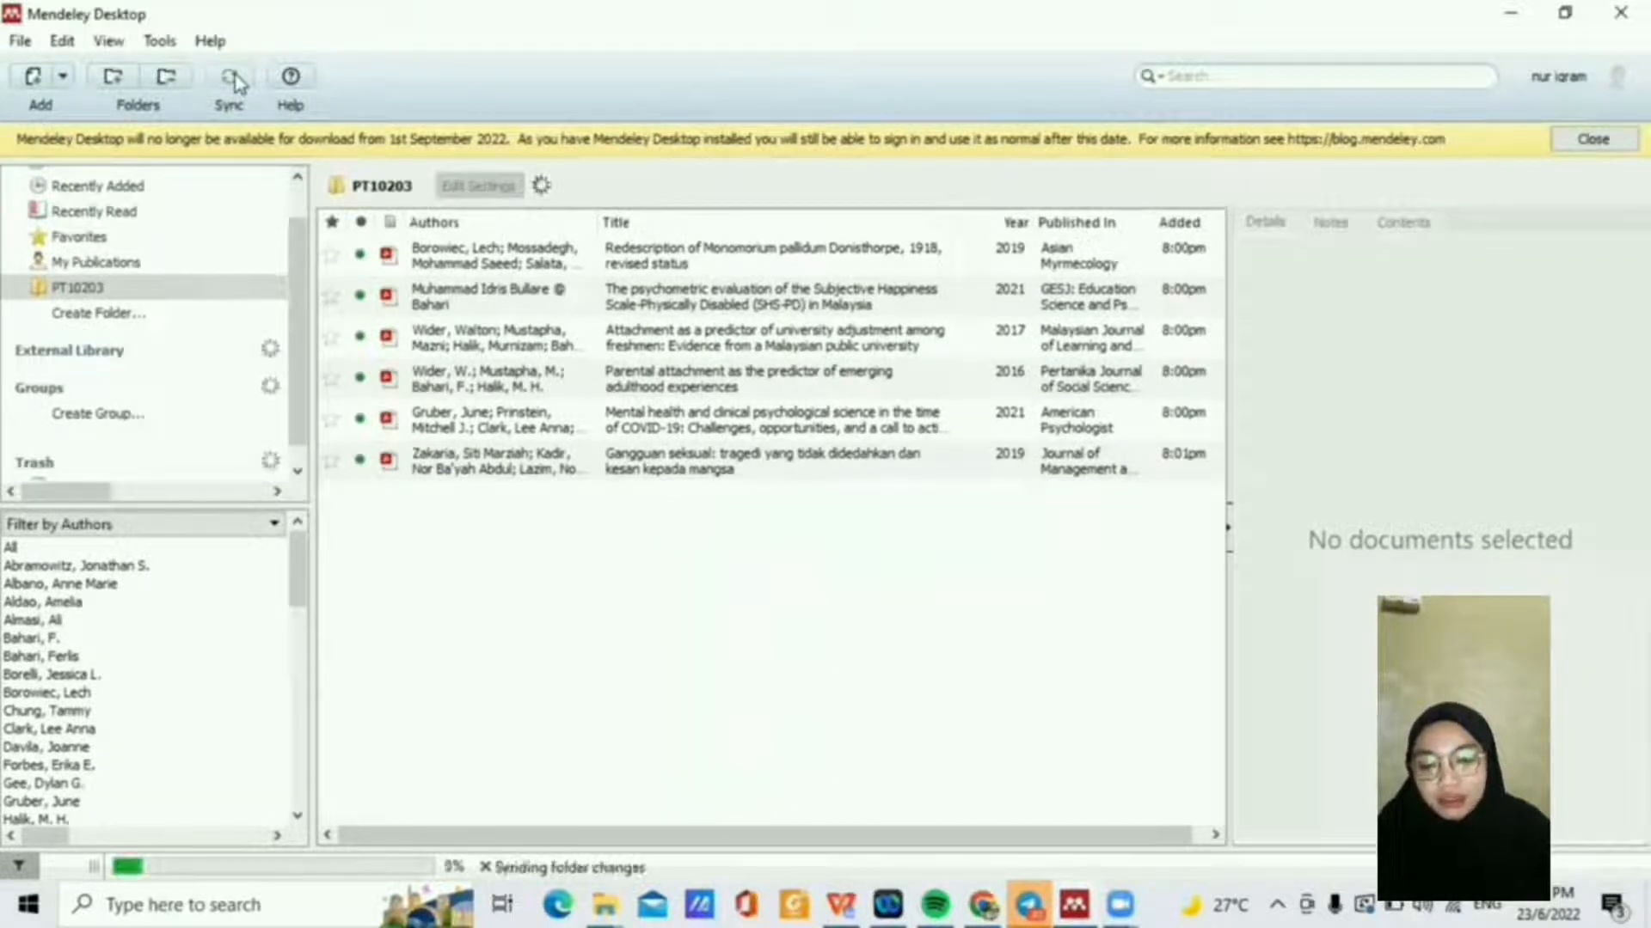
scroll(147, 278, "up", 1)
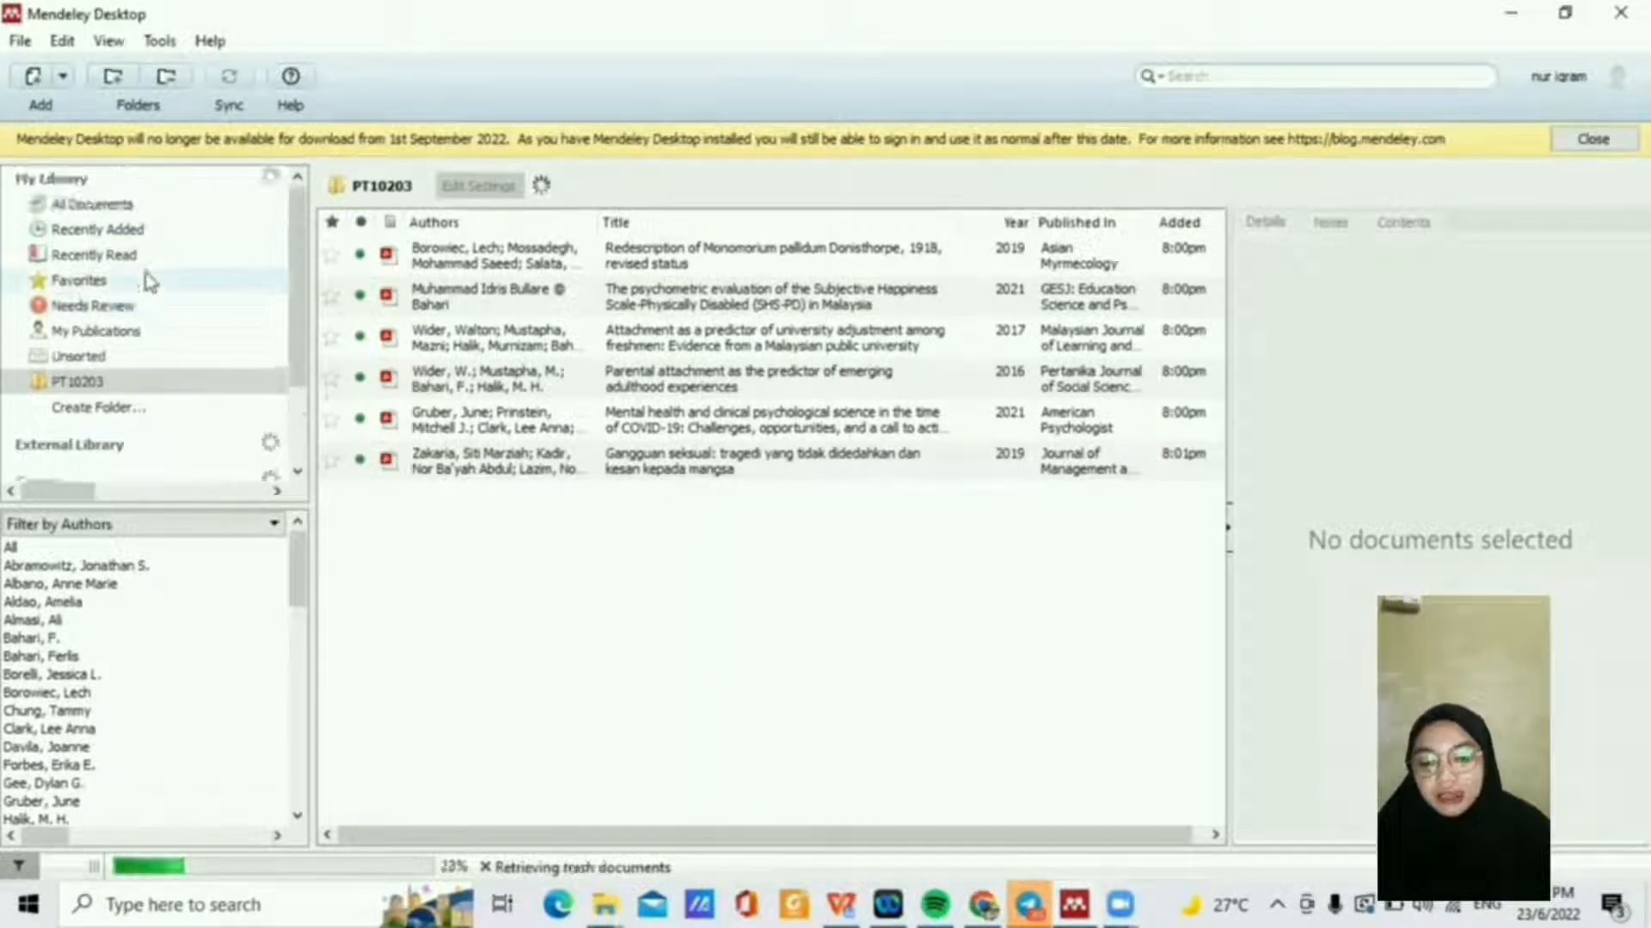
left_click(123, 207)
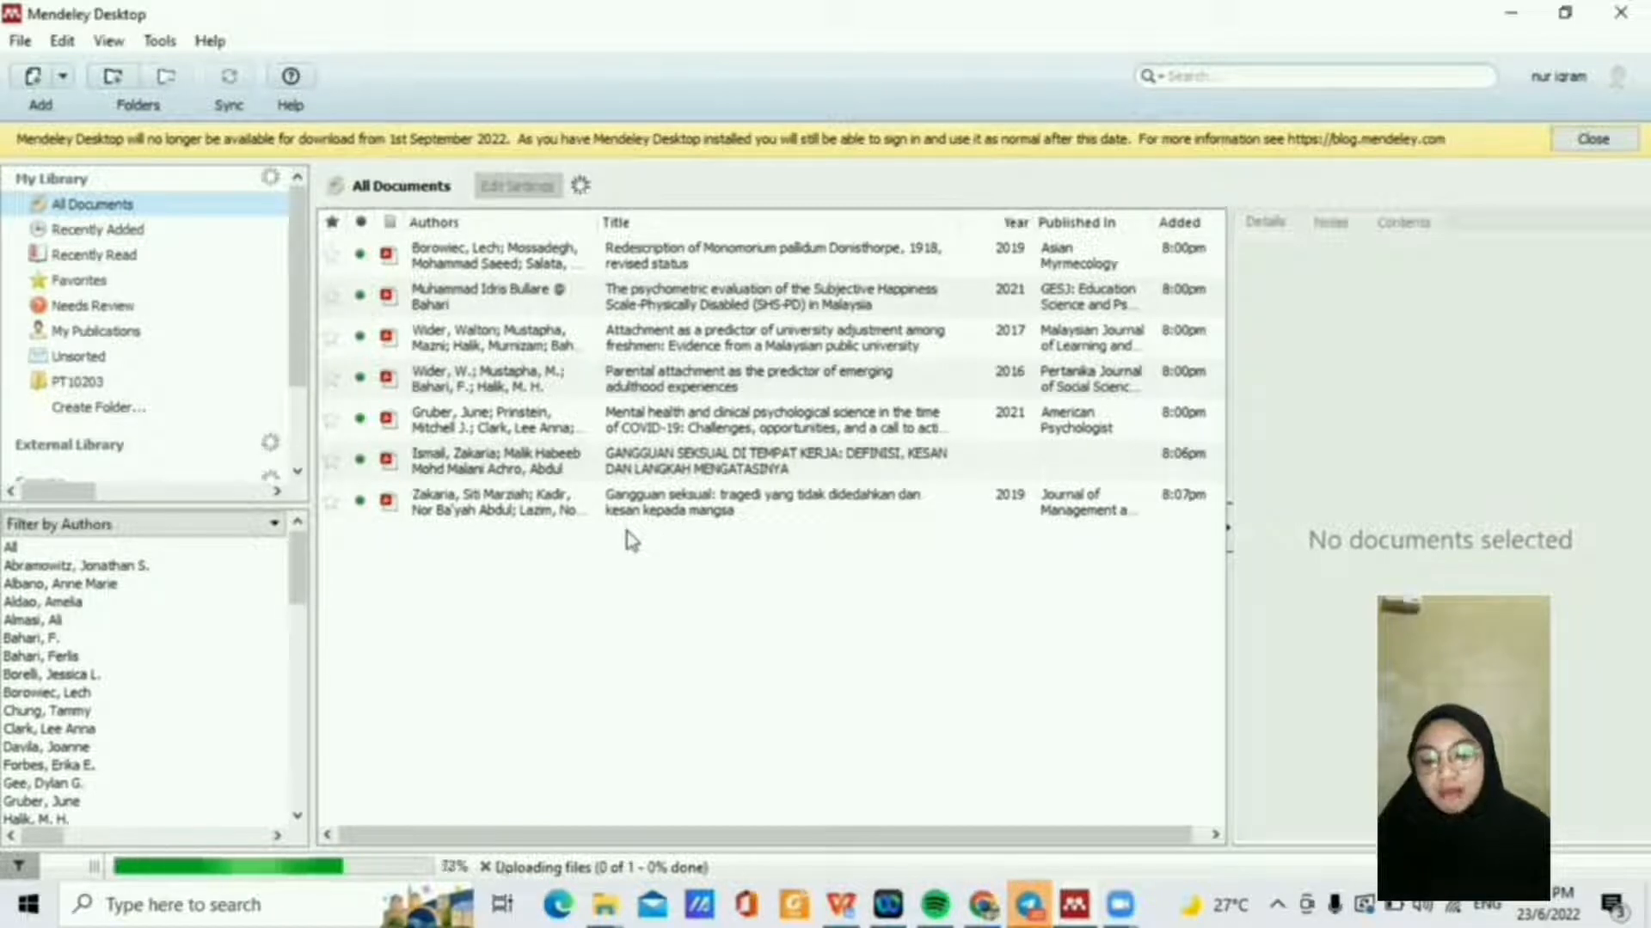
left_click(1595, 139)
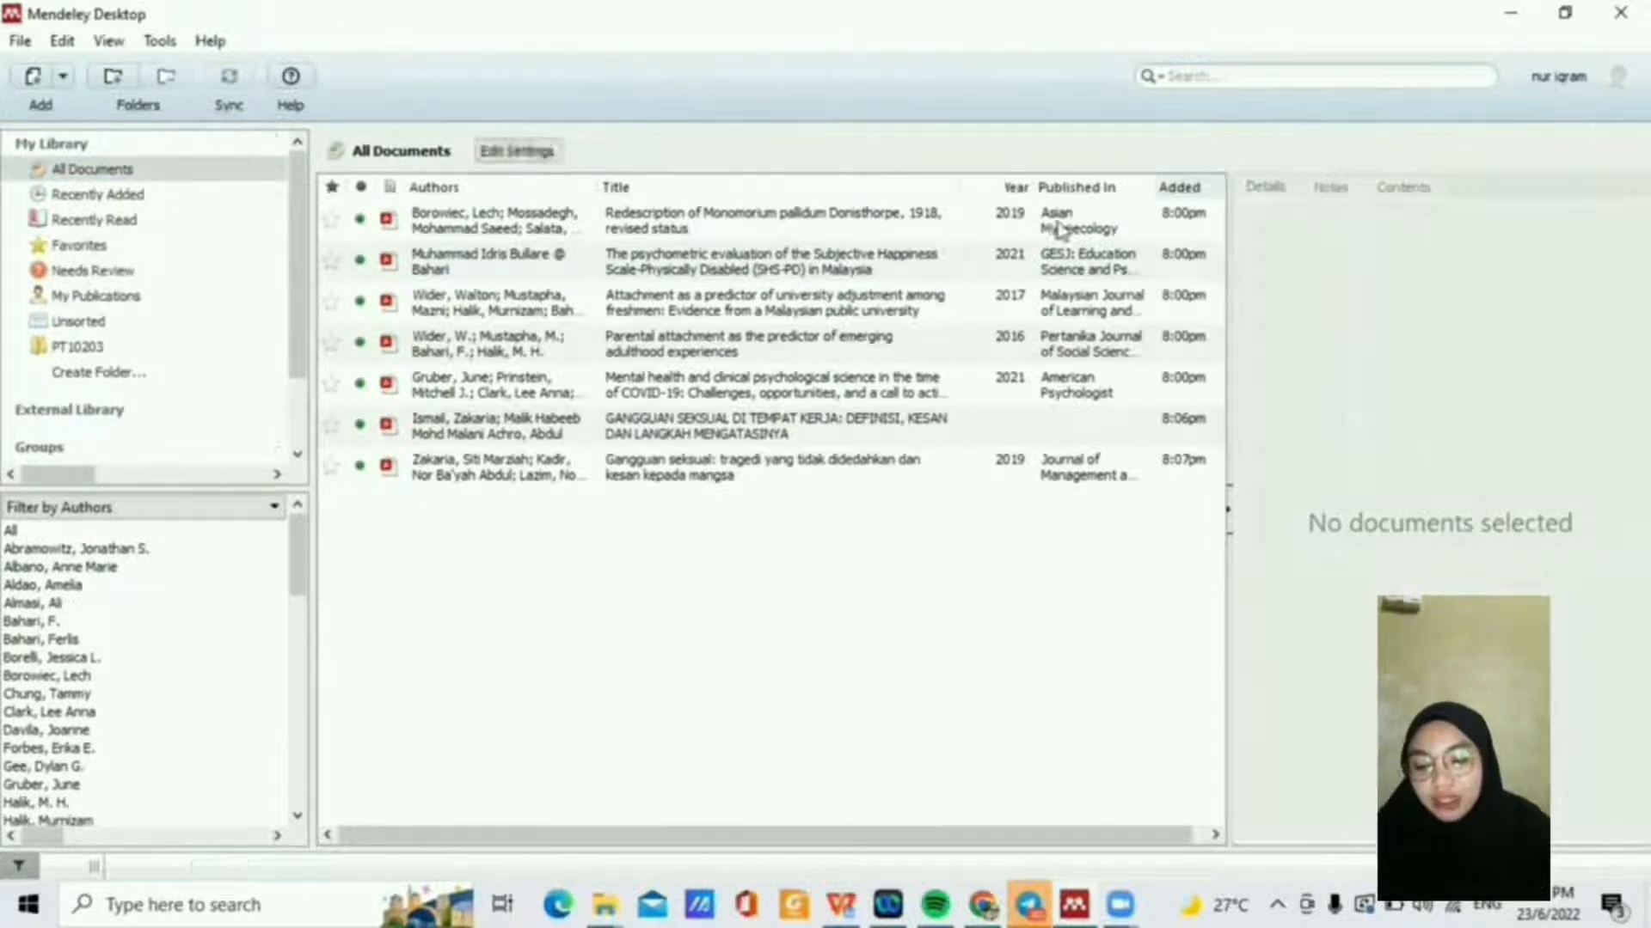
left_click(824, 433)
double_click(824, 432)
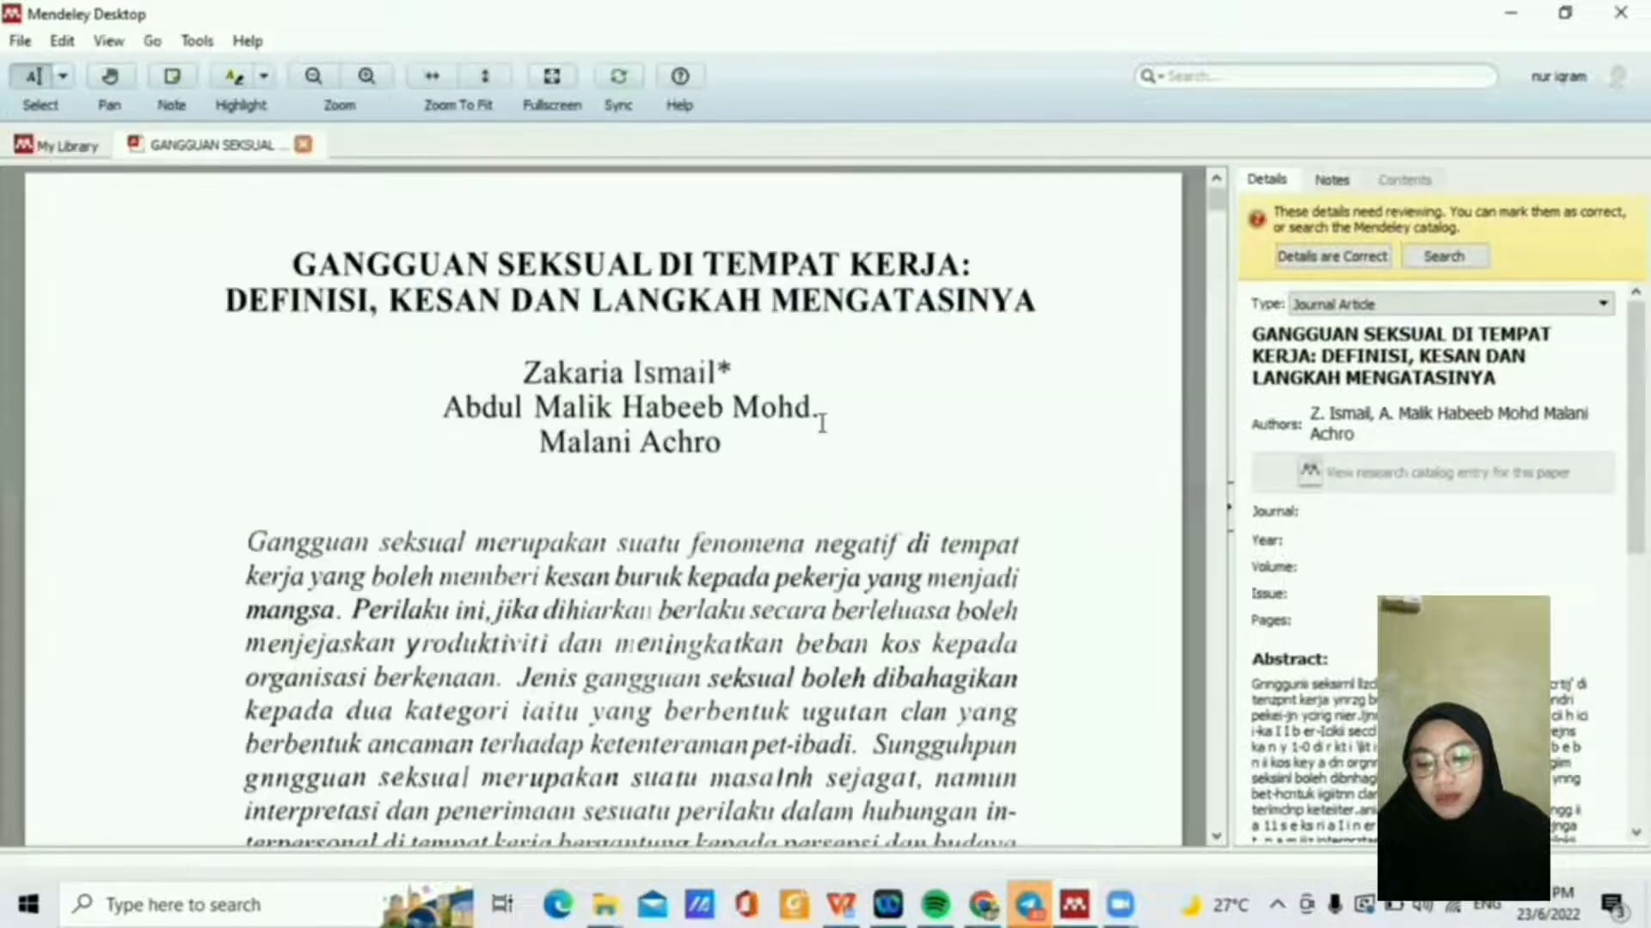
scroll(822, 423, "down", 5)
scroll(822, 423, "down", 10)
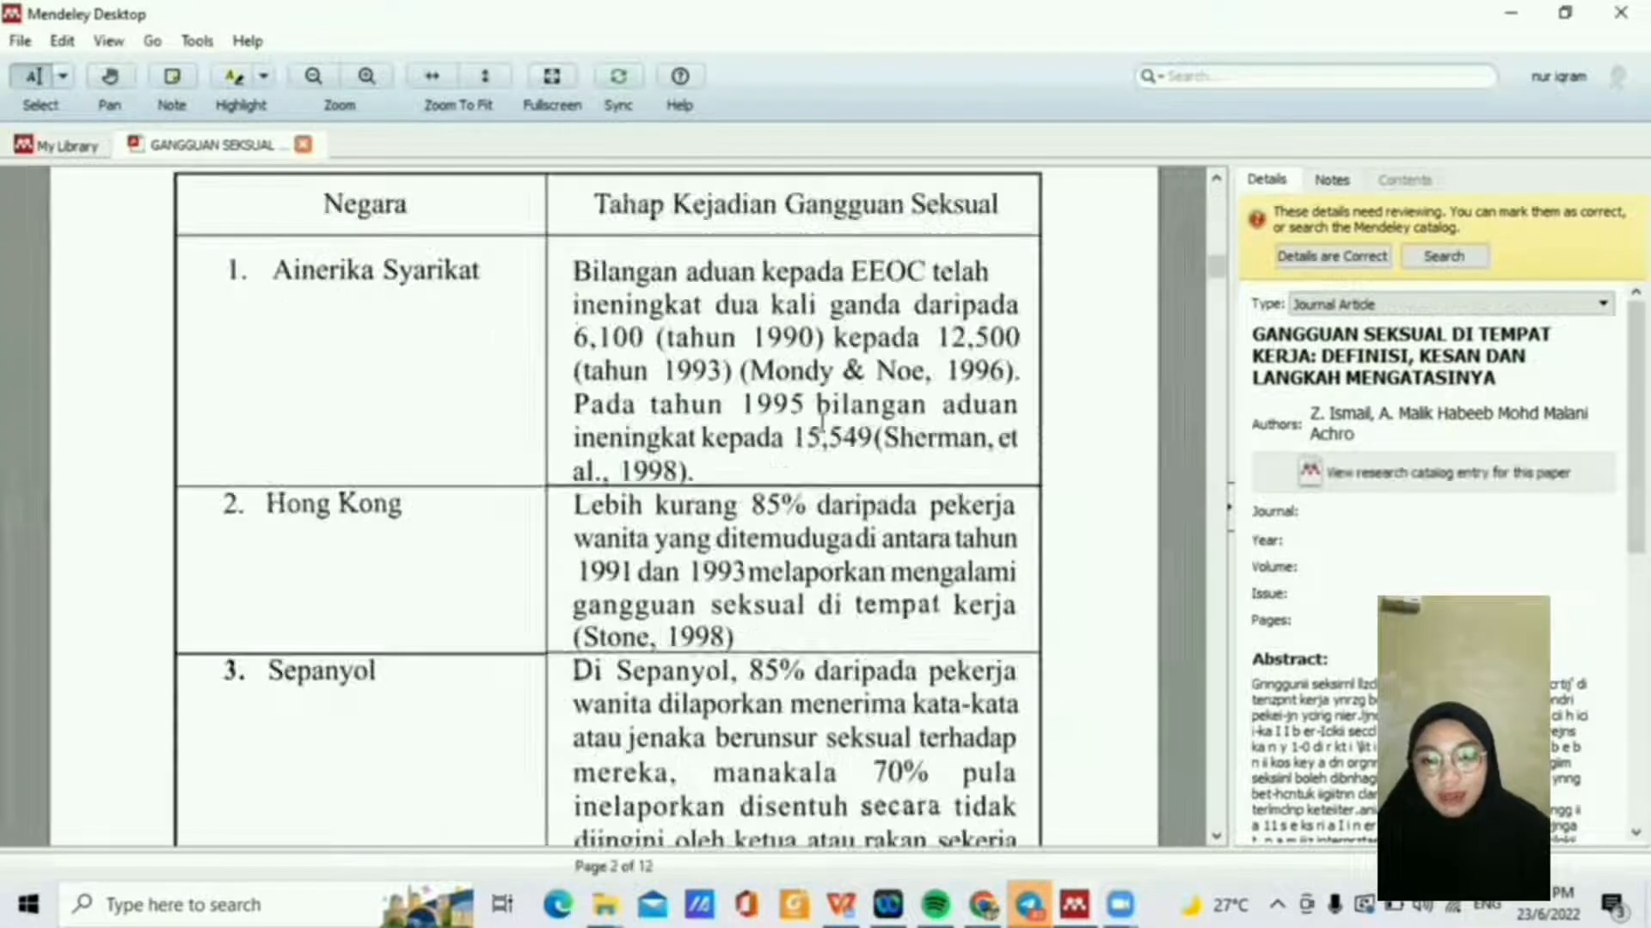
left_click(302, 148)
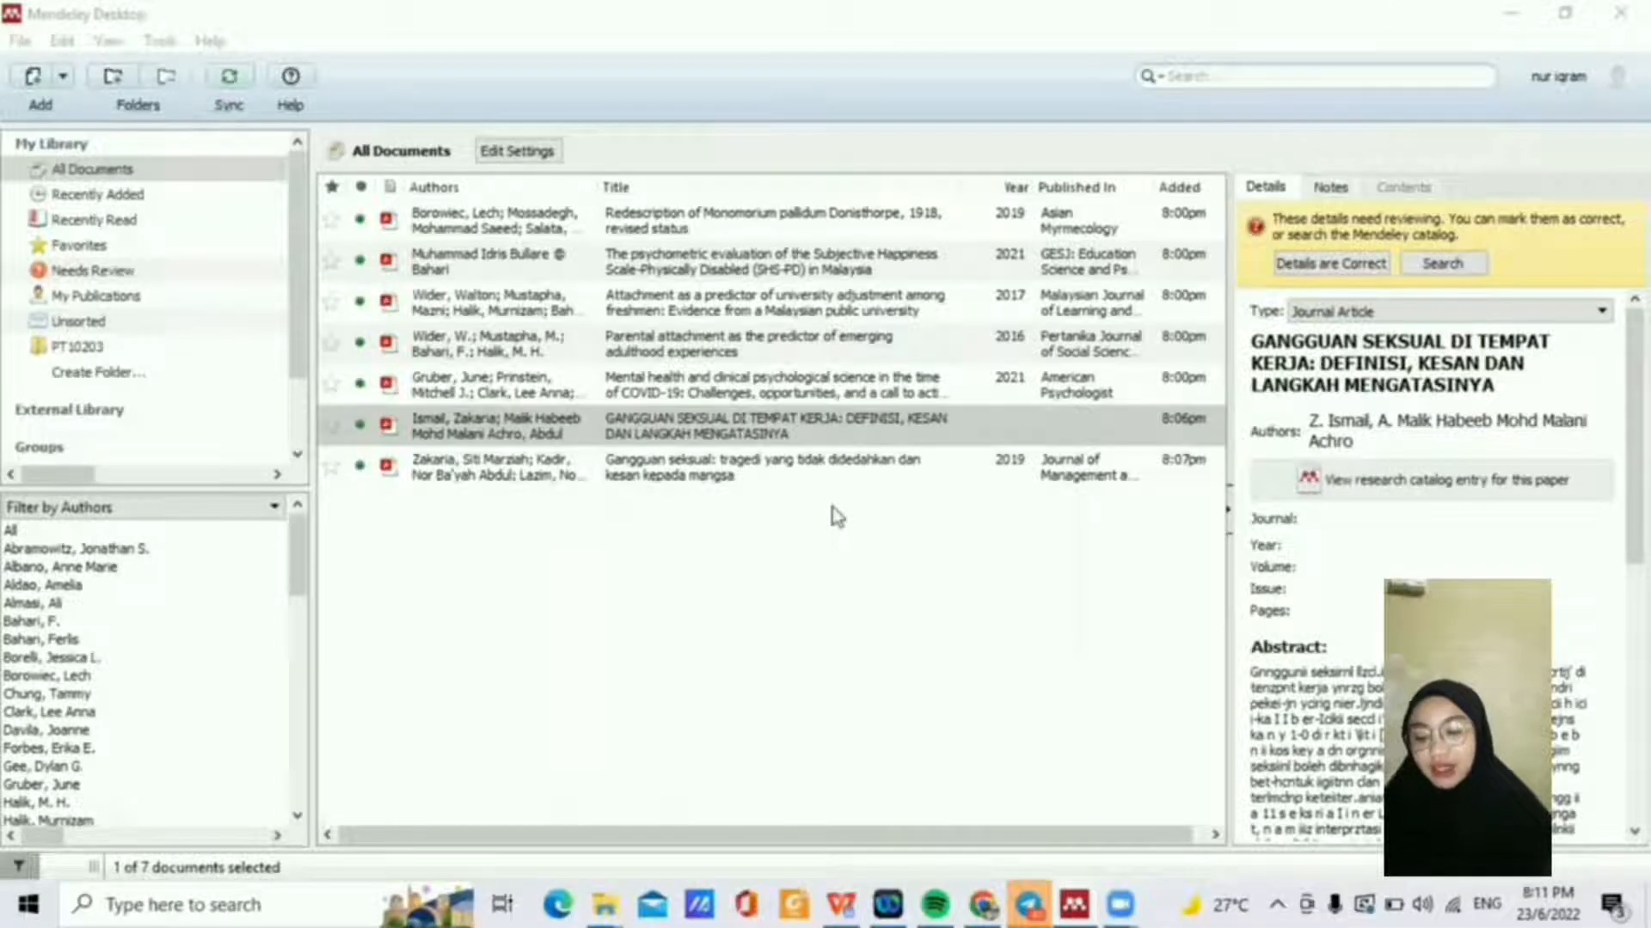
Step: Import the Johor Bahru sexual harassment study PDF from the pt10203 folder
left_click(19, 41)
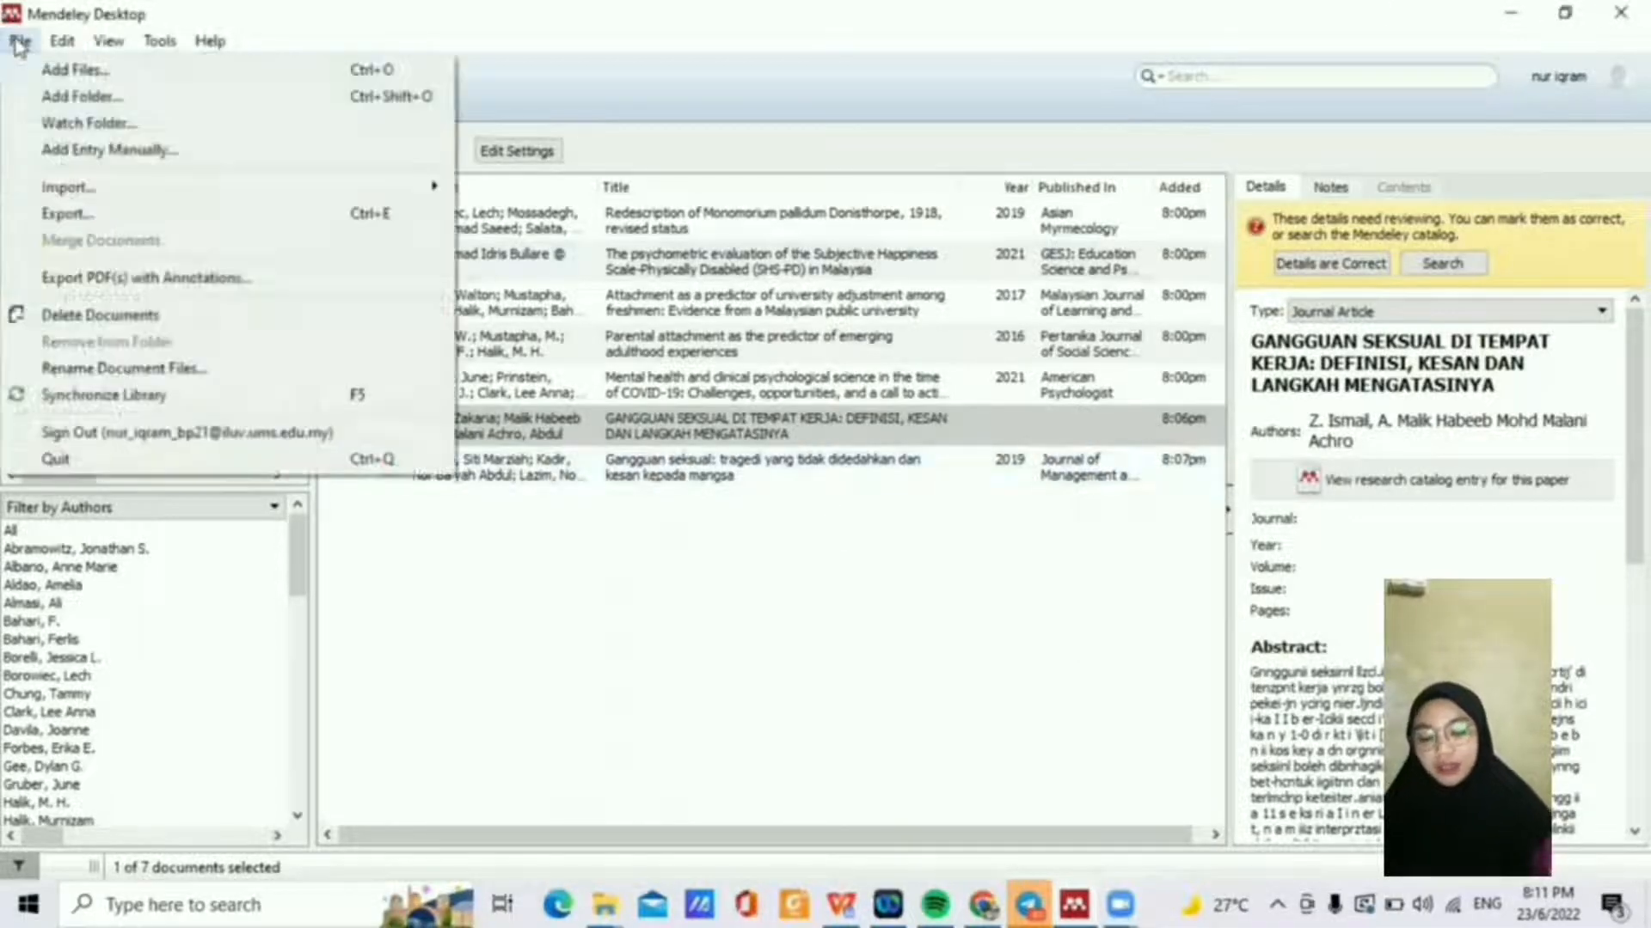
left_click(53, 68)
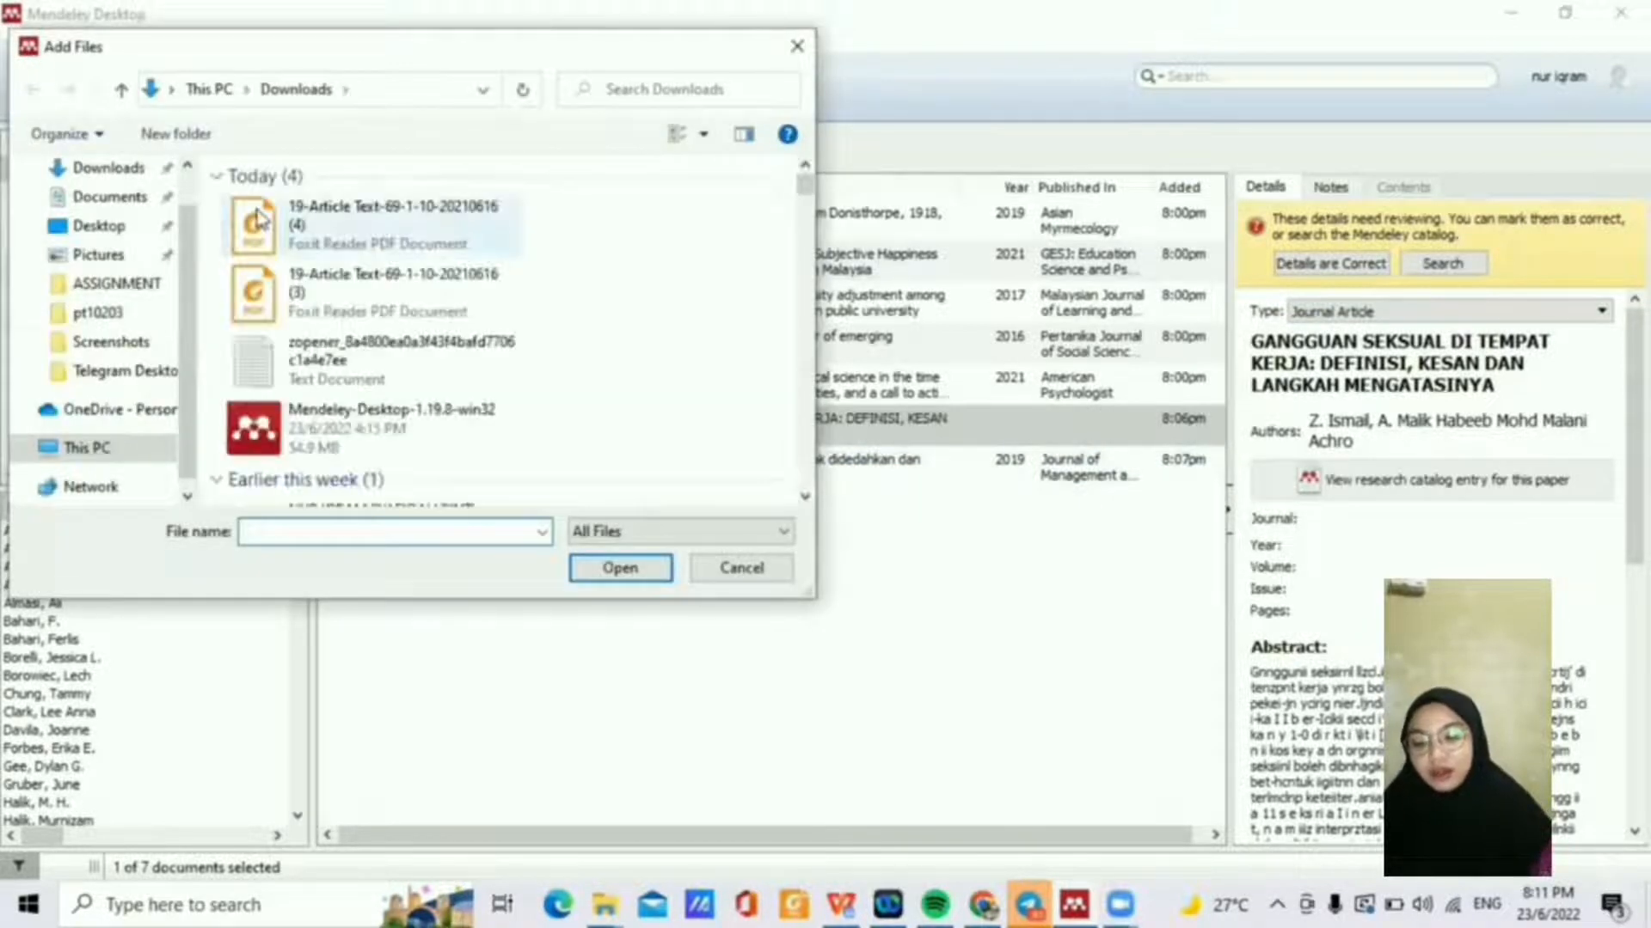
left_click(129, 314)
double_click(343, 329)
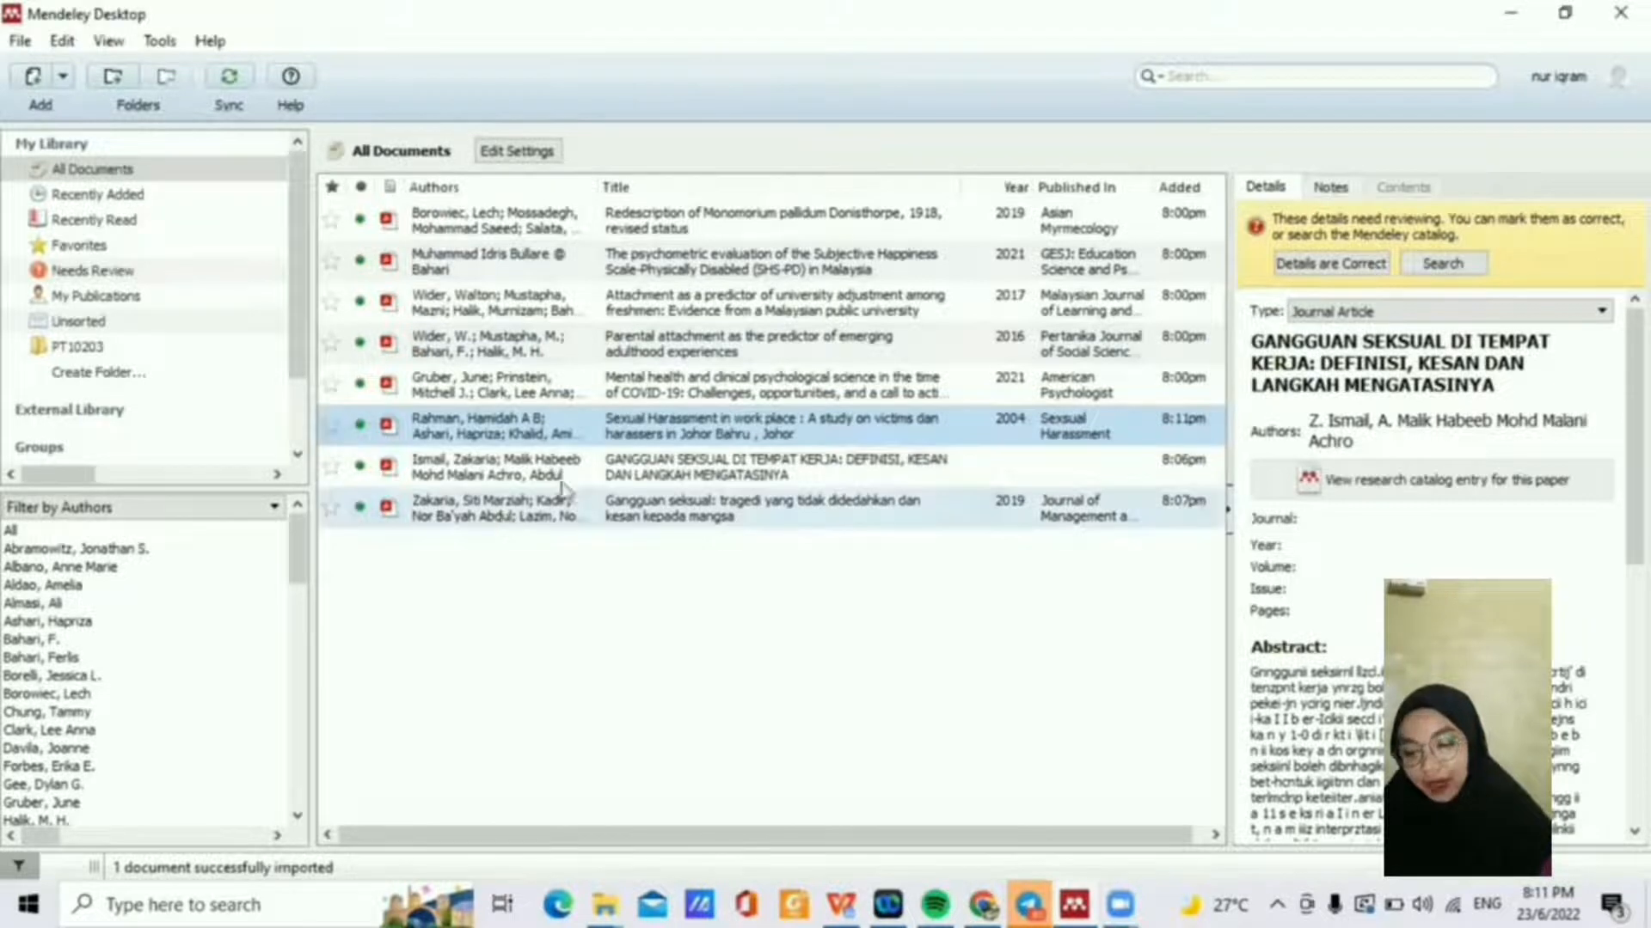
Step: Preview the Gangguan seksual: tragedi article and the new Sexual Harassment study PDFs, then close both
double_click(577, 514)
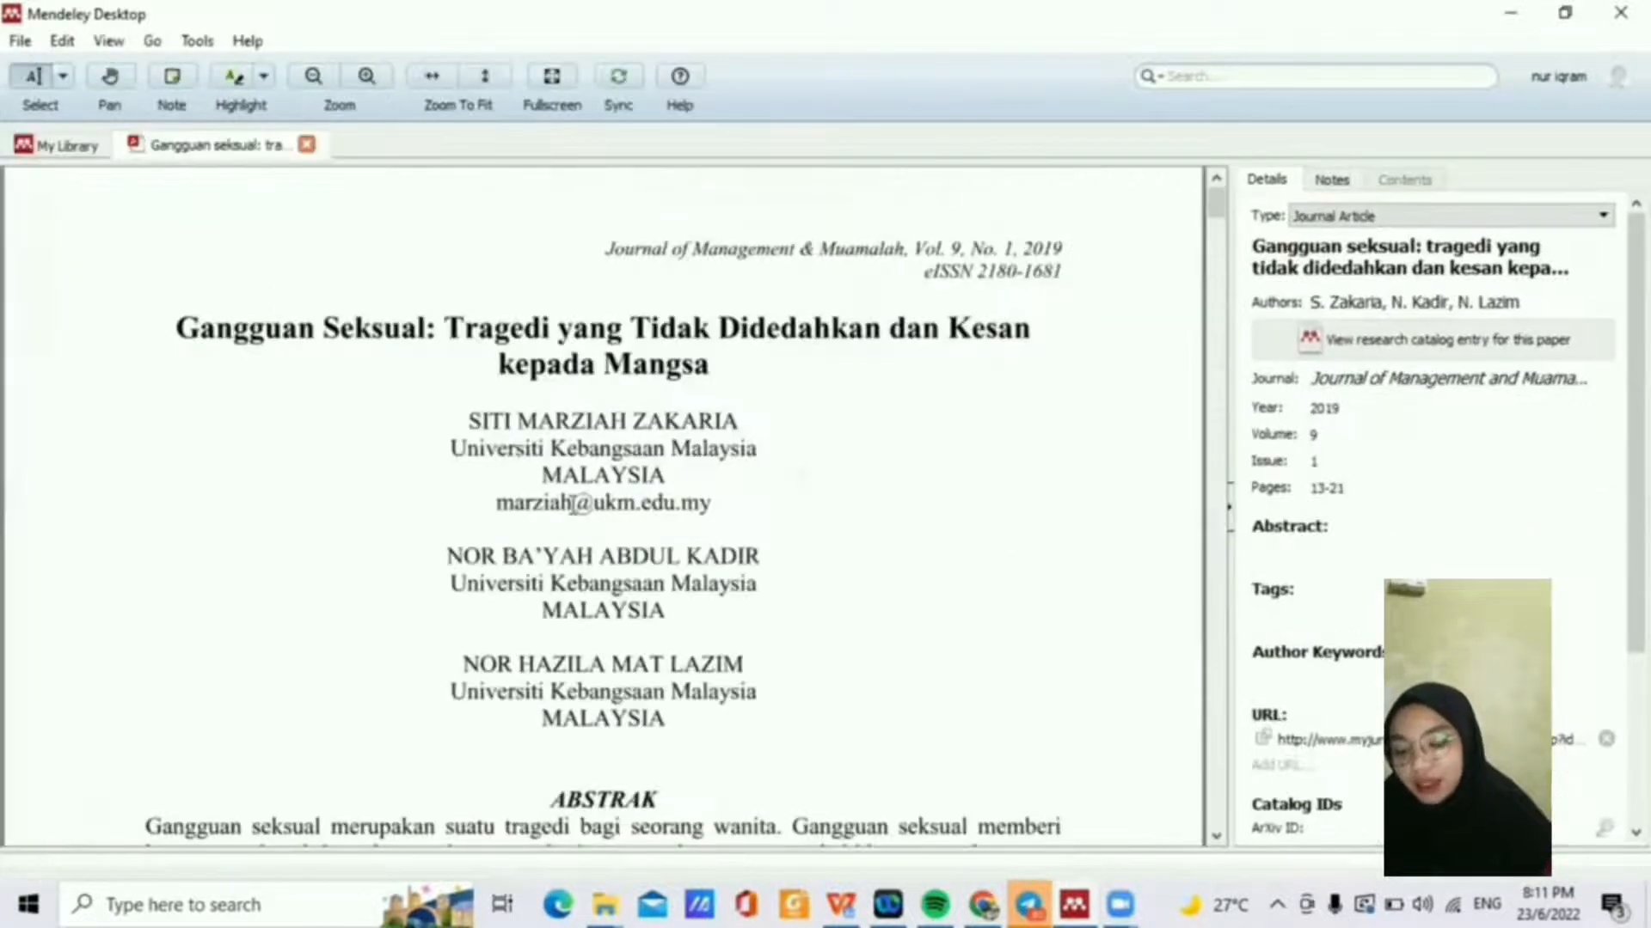
scroll(576, 503, "down", 1)
left_click(307, 144)
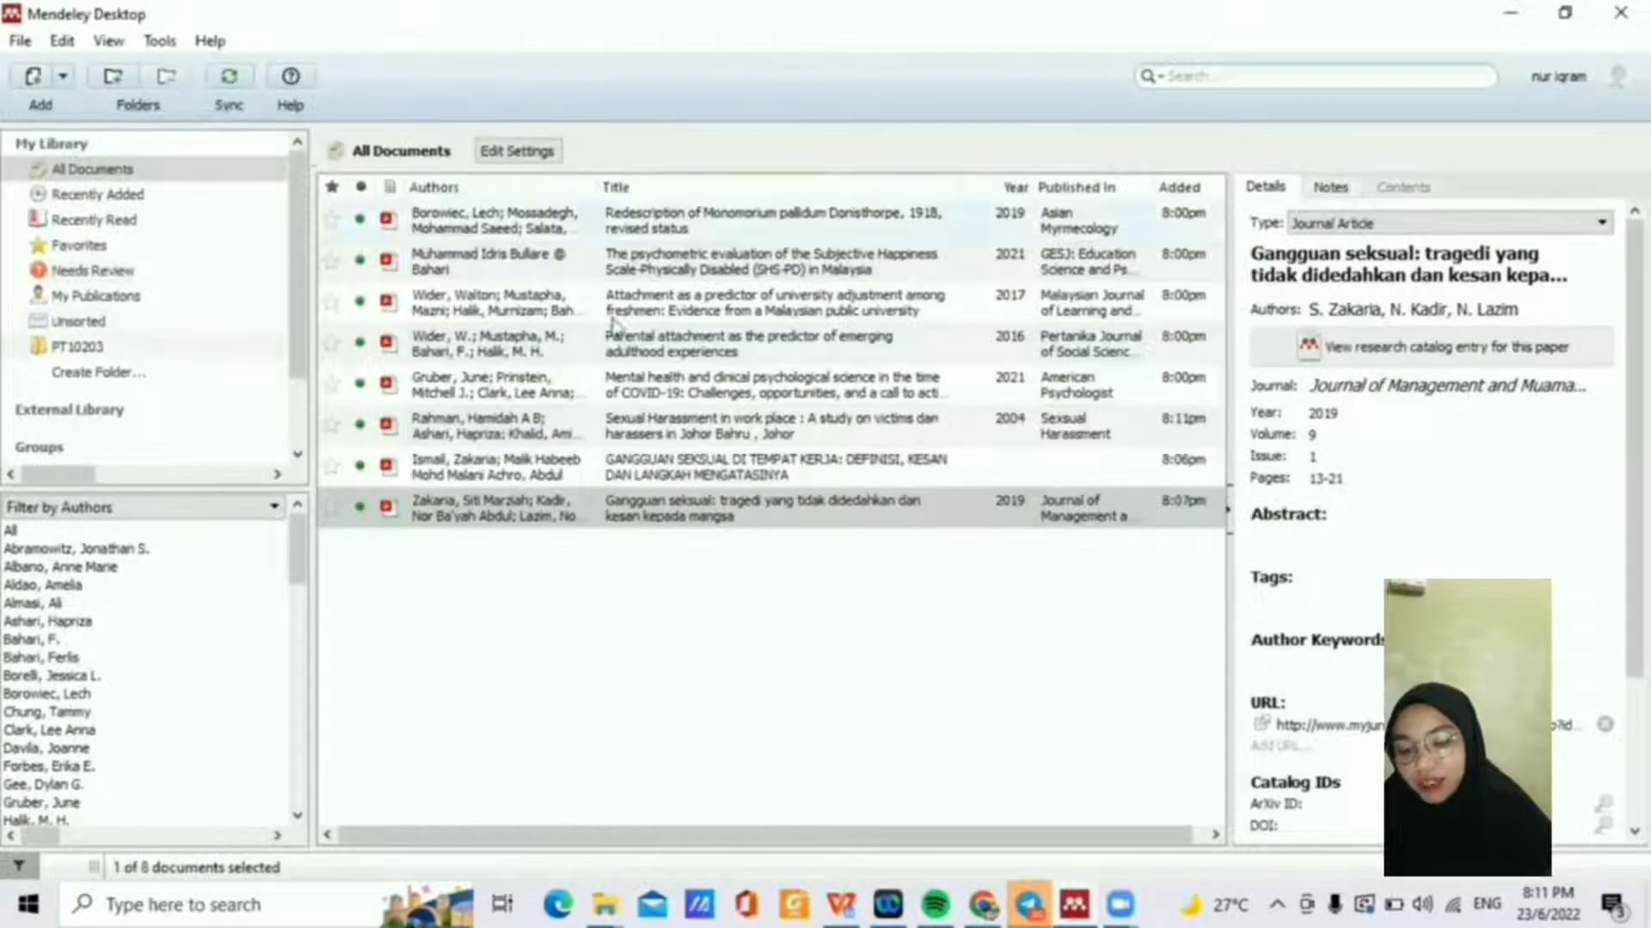
double_click(628, 426)
scroll(629, 426, "down", 5)
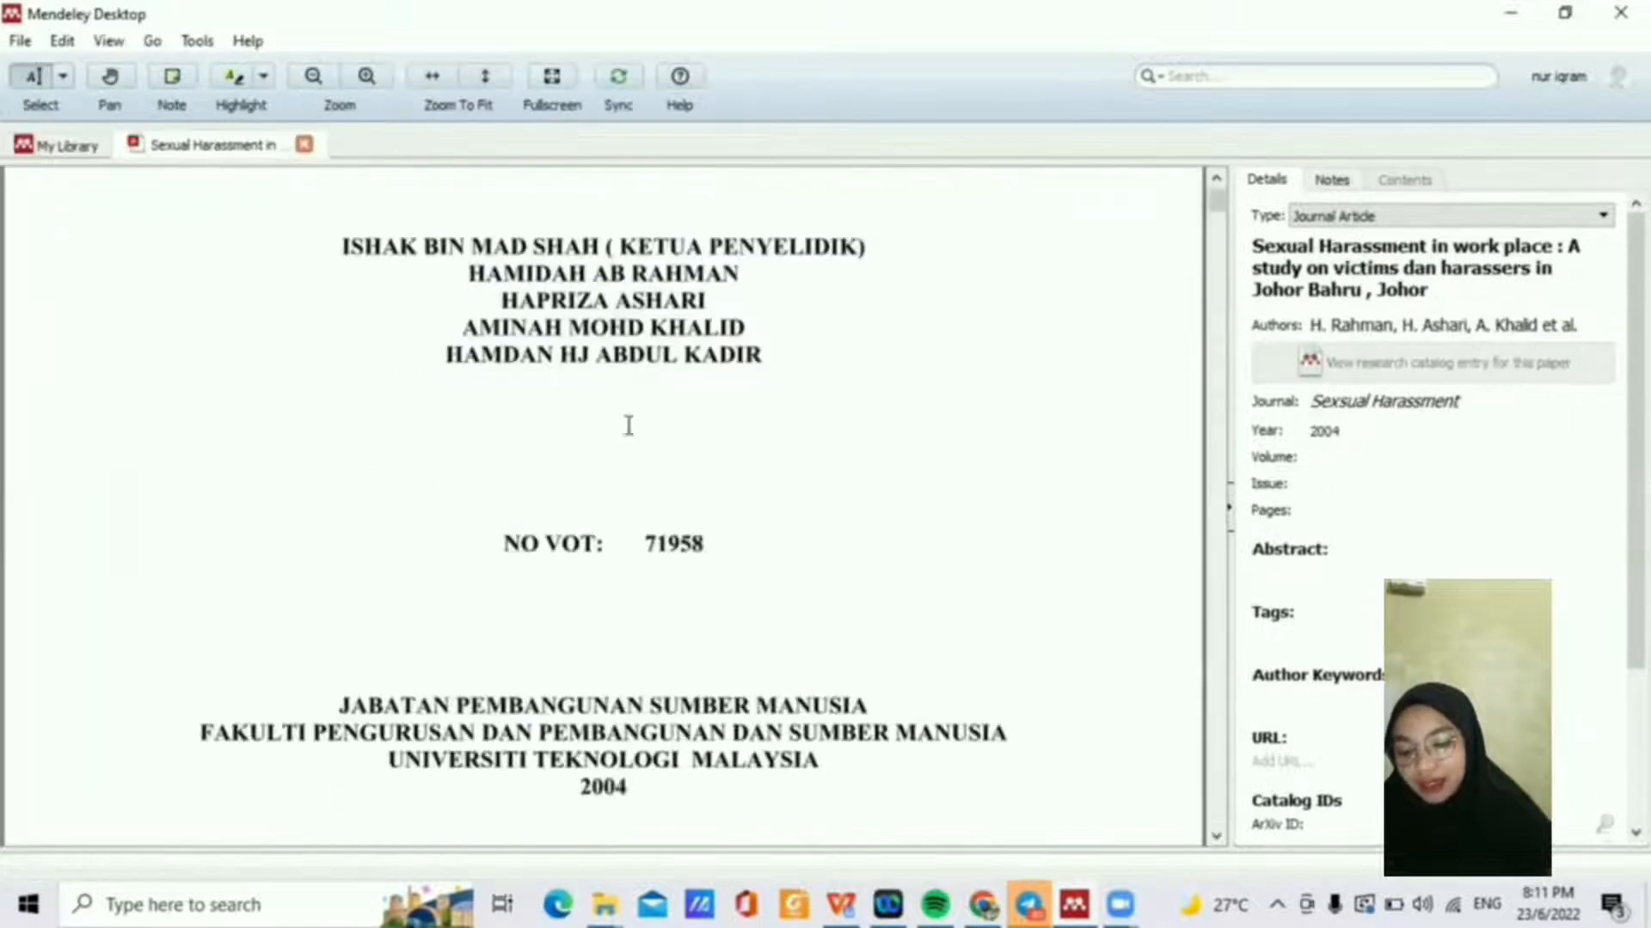
scroll(628, 426, "down", 15)
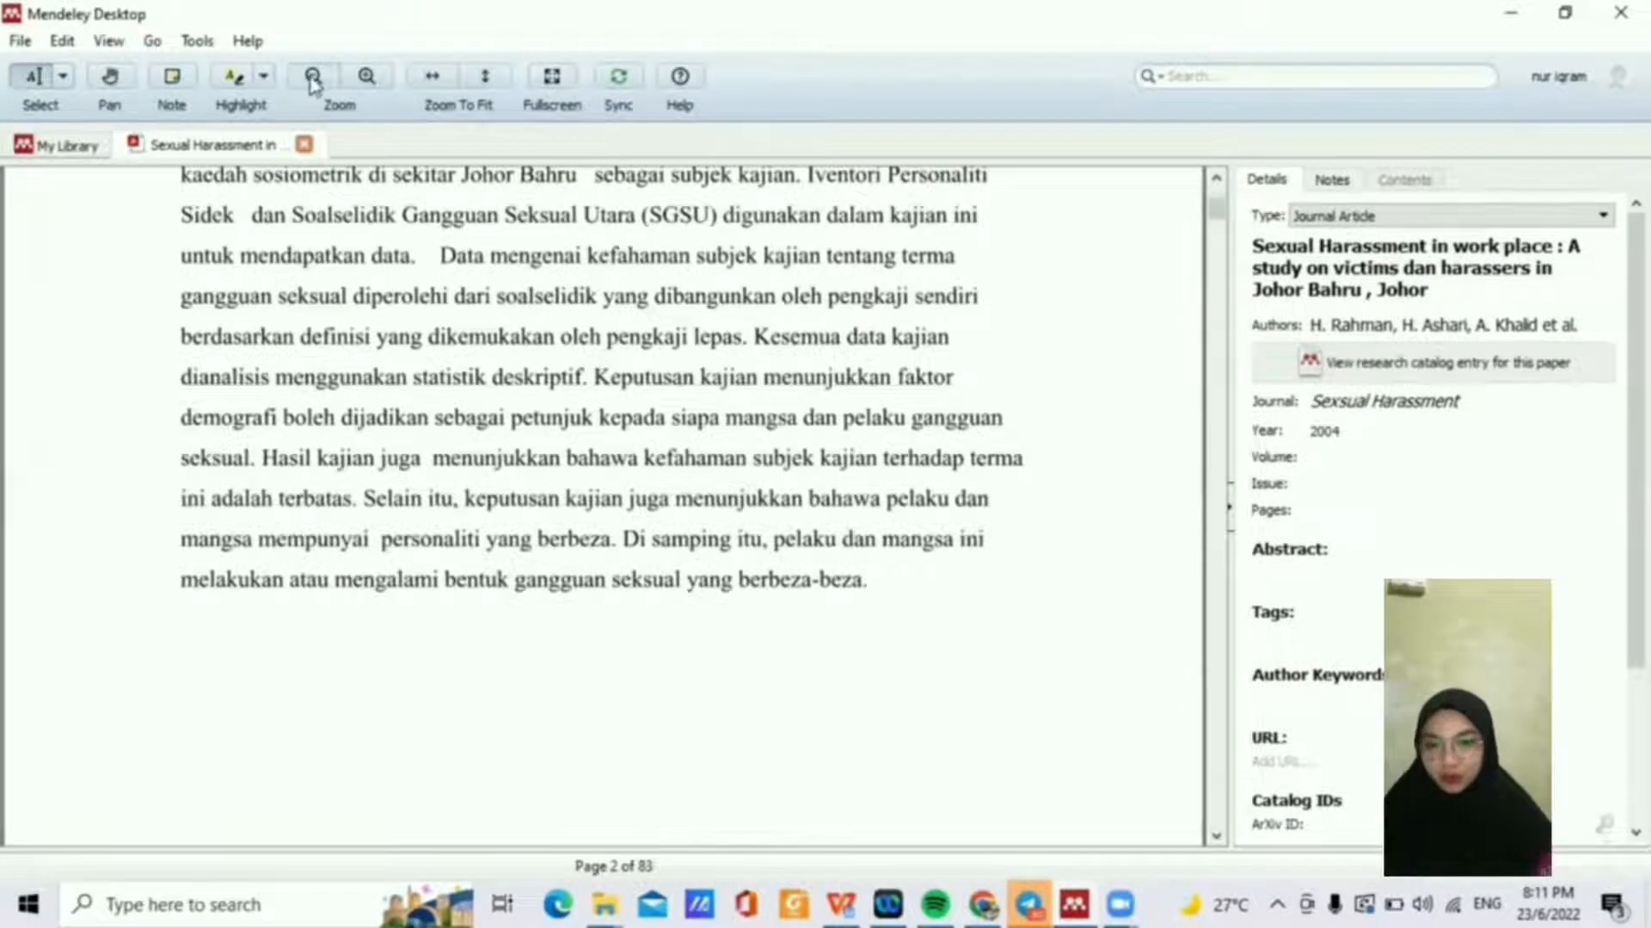
left_click(305, 144)
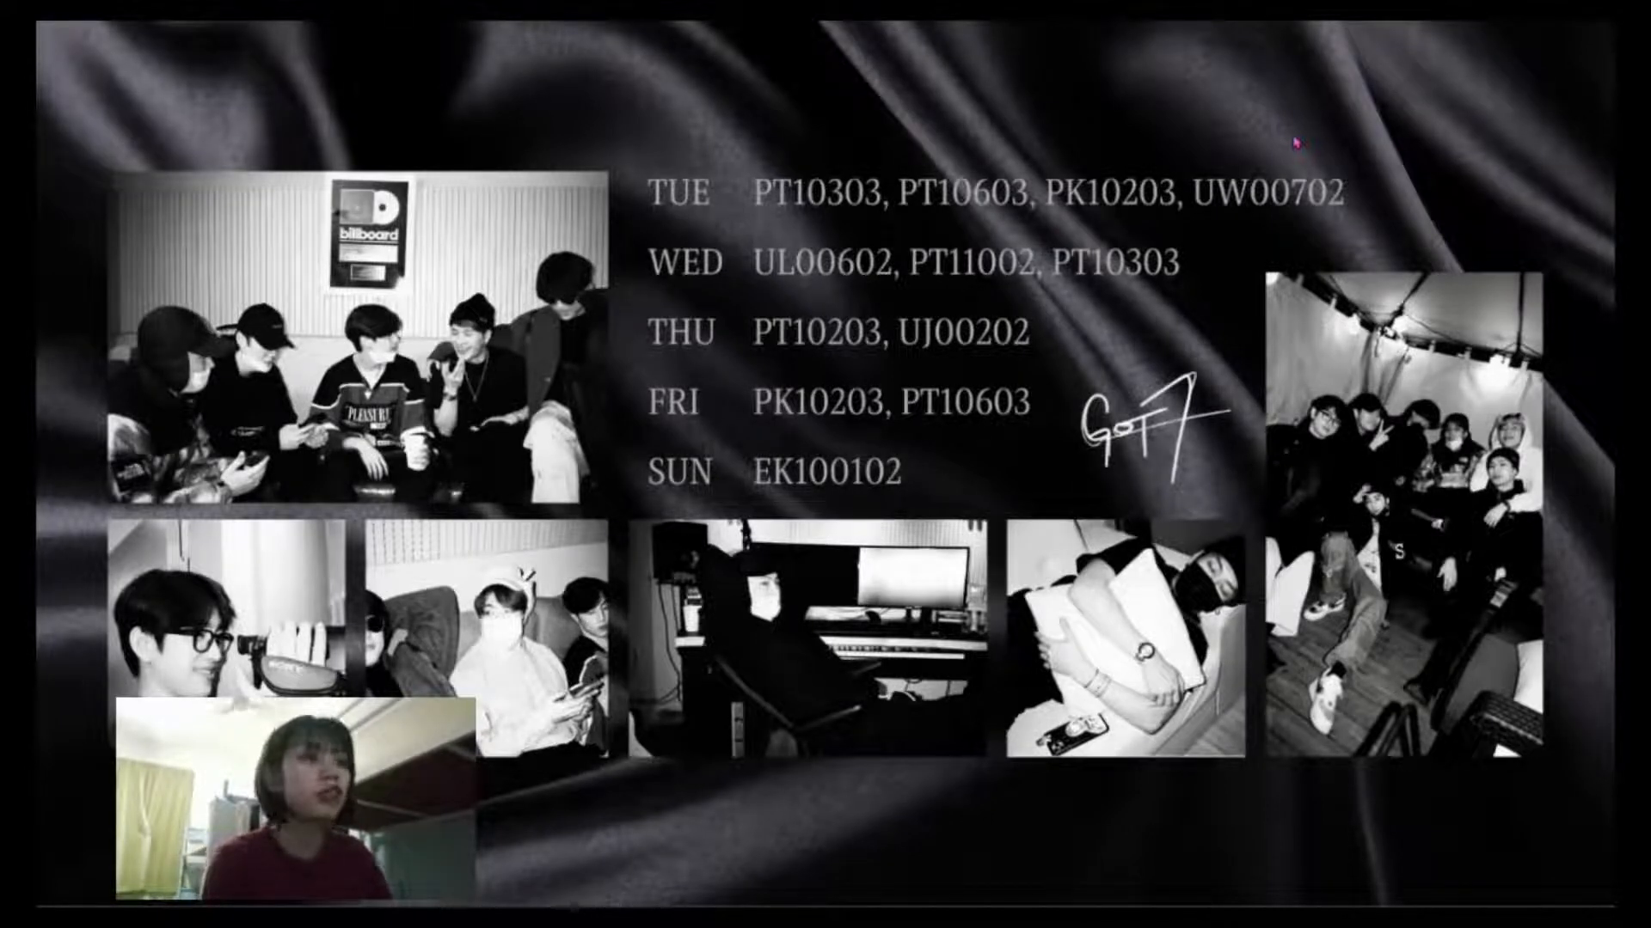
Step: Switch back to Mendeley Desktop showing the Gangguan Seksual: Tragedi article's PDF
key("alt+Tab")
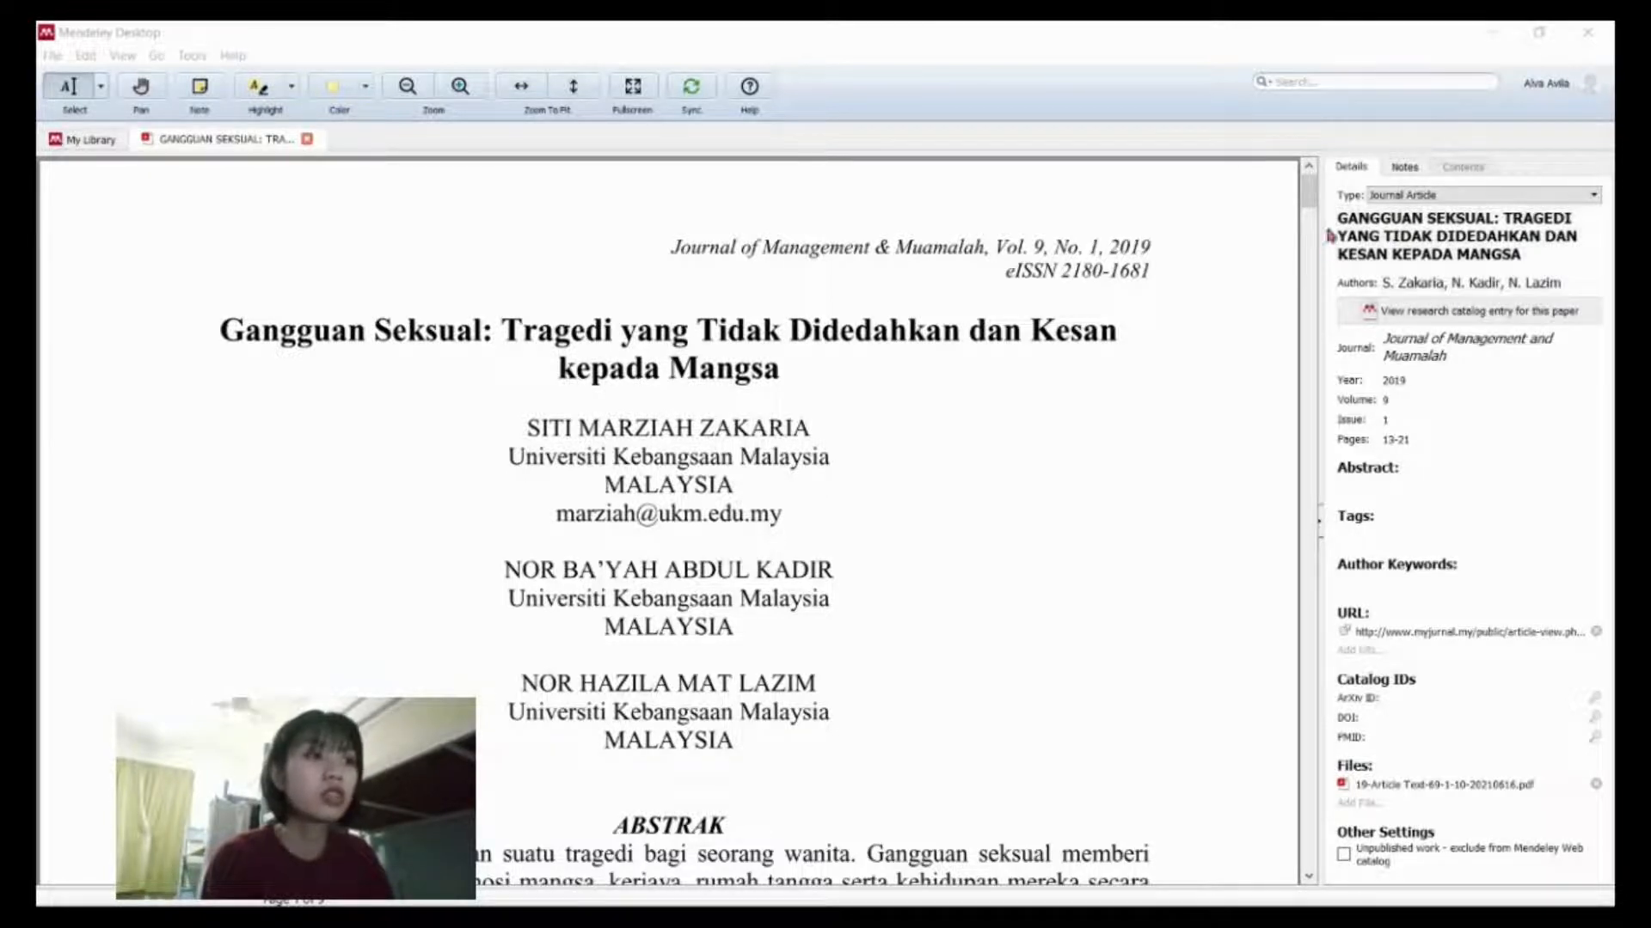
Step: Erase the all-caps article title in the Details pane down to its first letters
mouse_move(1311, 203)
left_mouse_down()
mouse_move(1300, 277)
mouse_move(1309, 196)
left_mouse_up()
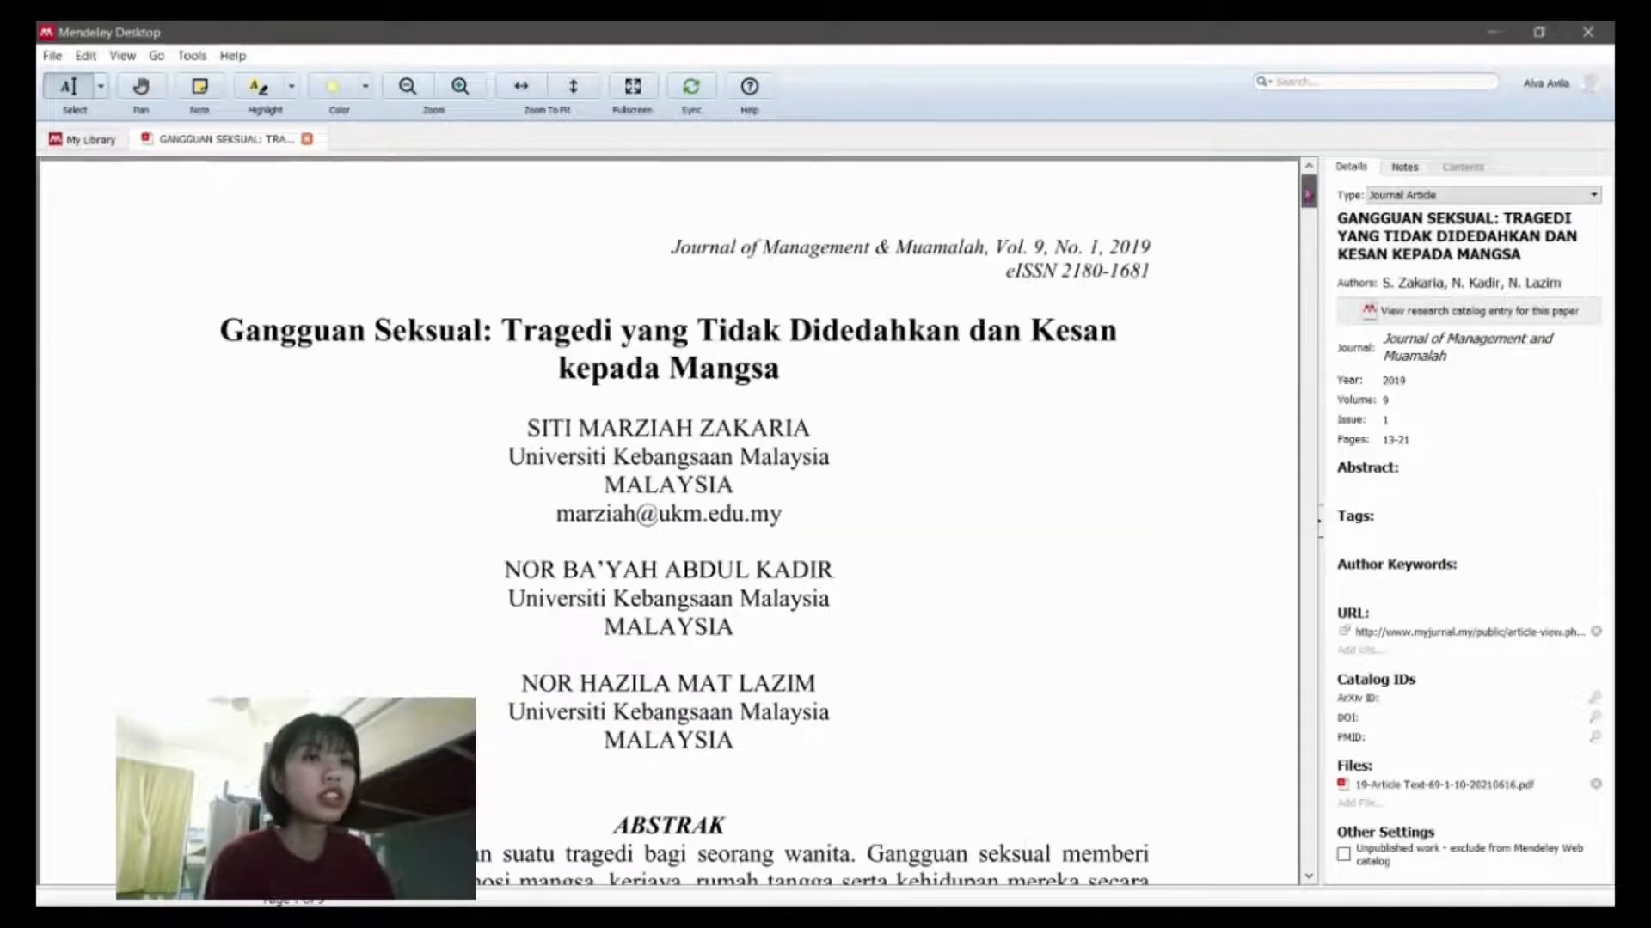
left_click(1528, 256)
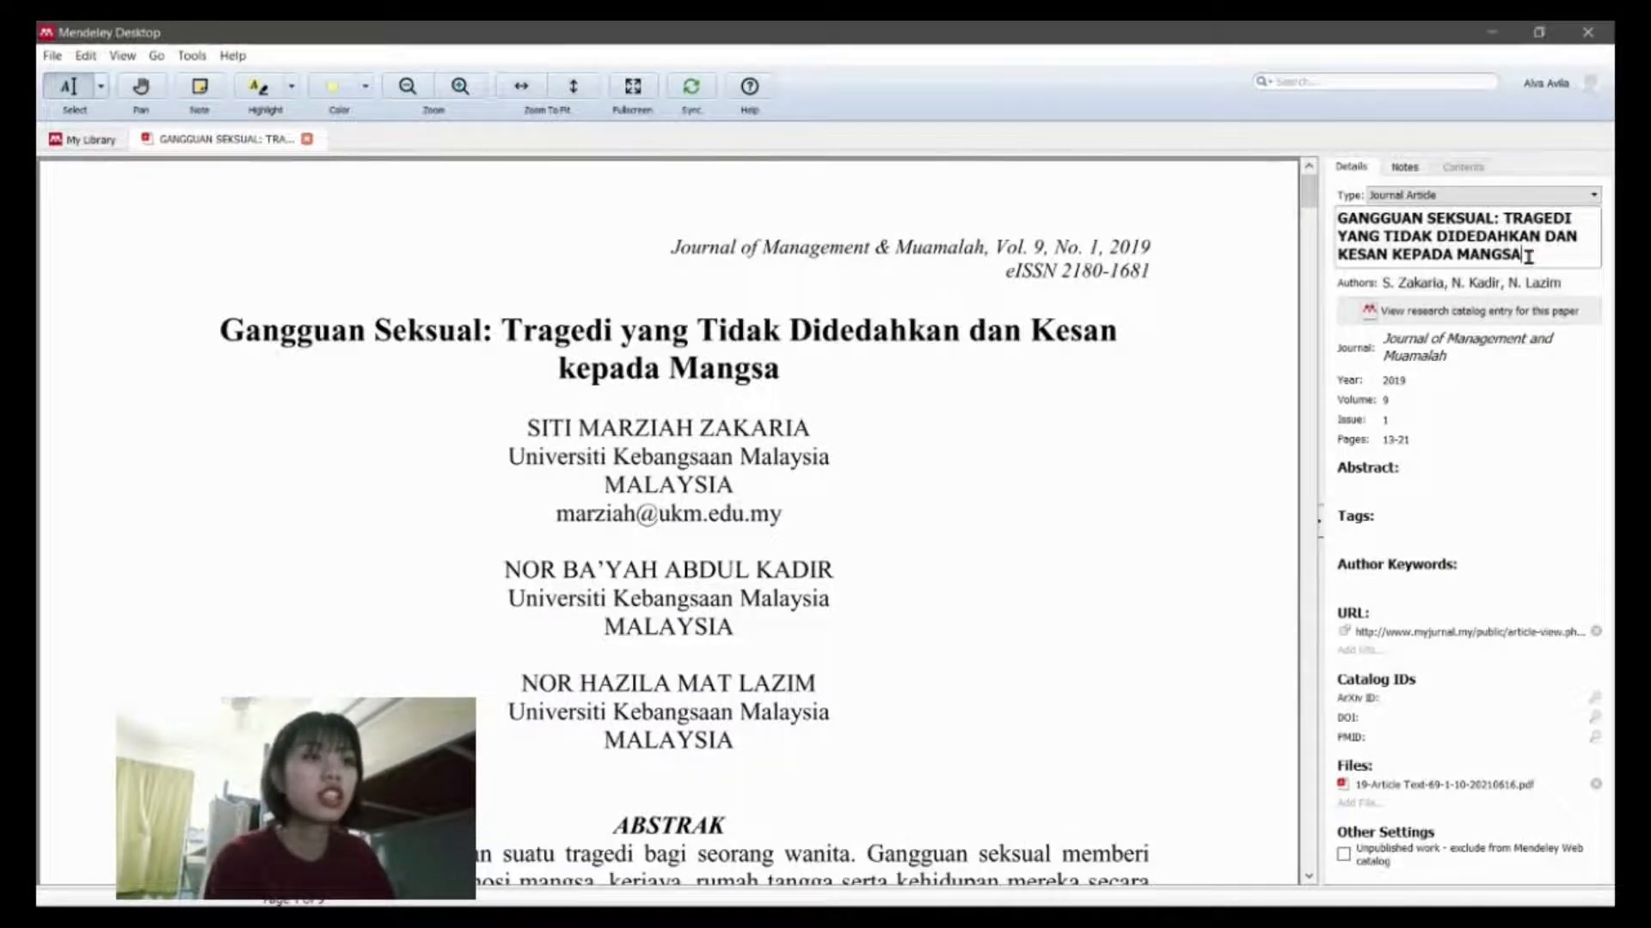
key("BackSpace")
key("BackSpace")
key("BackSpace")
key("BackSpace")
key("BackSpace")
key("BackSpace")
key("BackSpace")
key("BackSpace")
key("BackSpace")
key("BackSpace")
key("BackSpace")
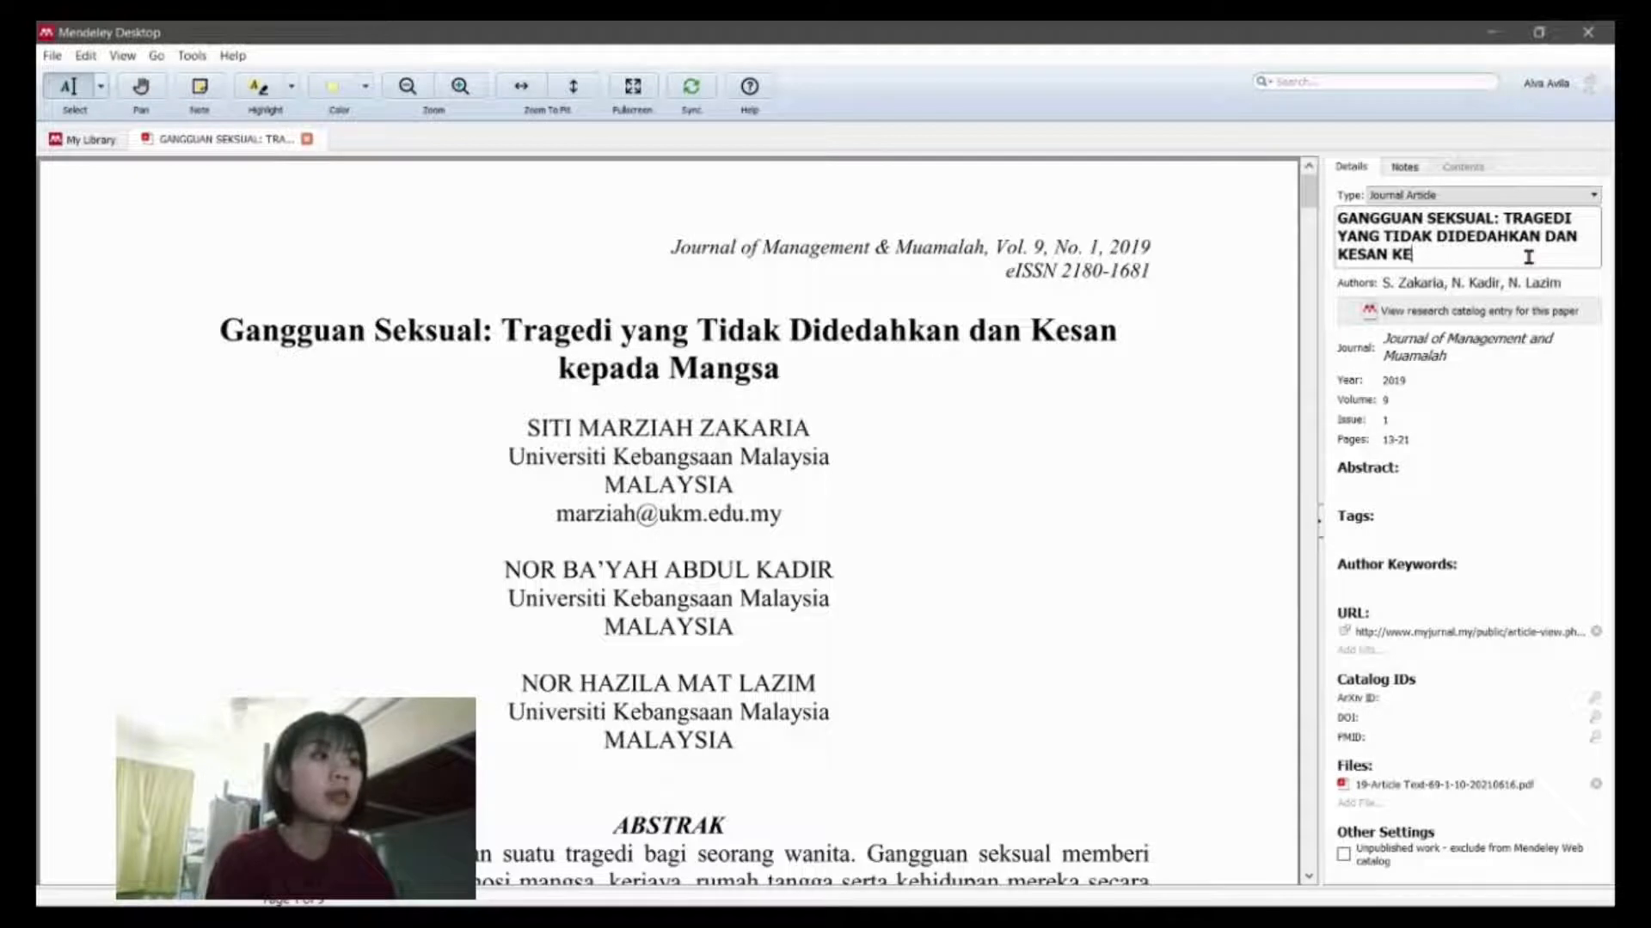
key("BackSpace")
key("BackSpace")
key("BackSpace")
key("BackSpace")
key("BackSpace")
key("BackSpace")
key("BackSpace")
key("BackSpace")
key("BackSpace")
key("BackSpace")
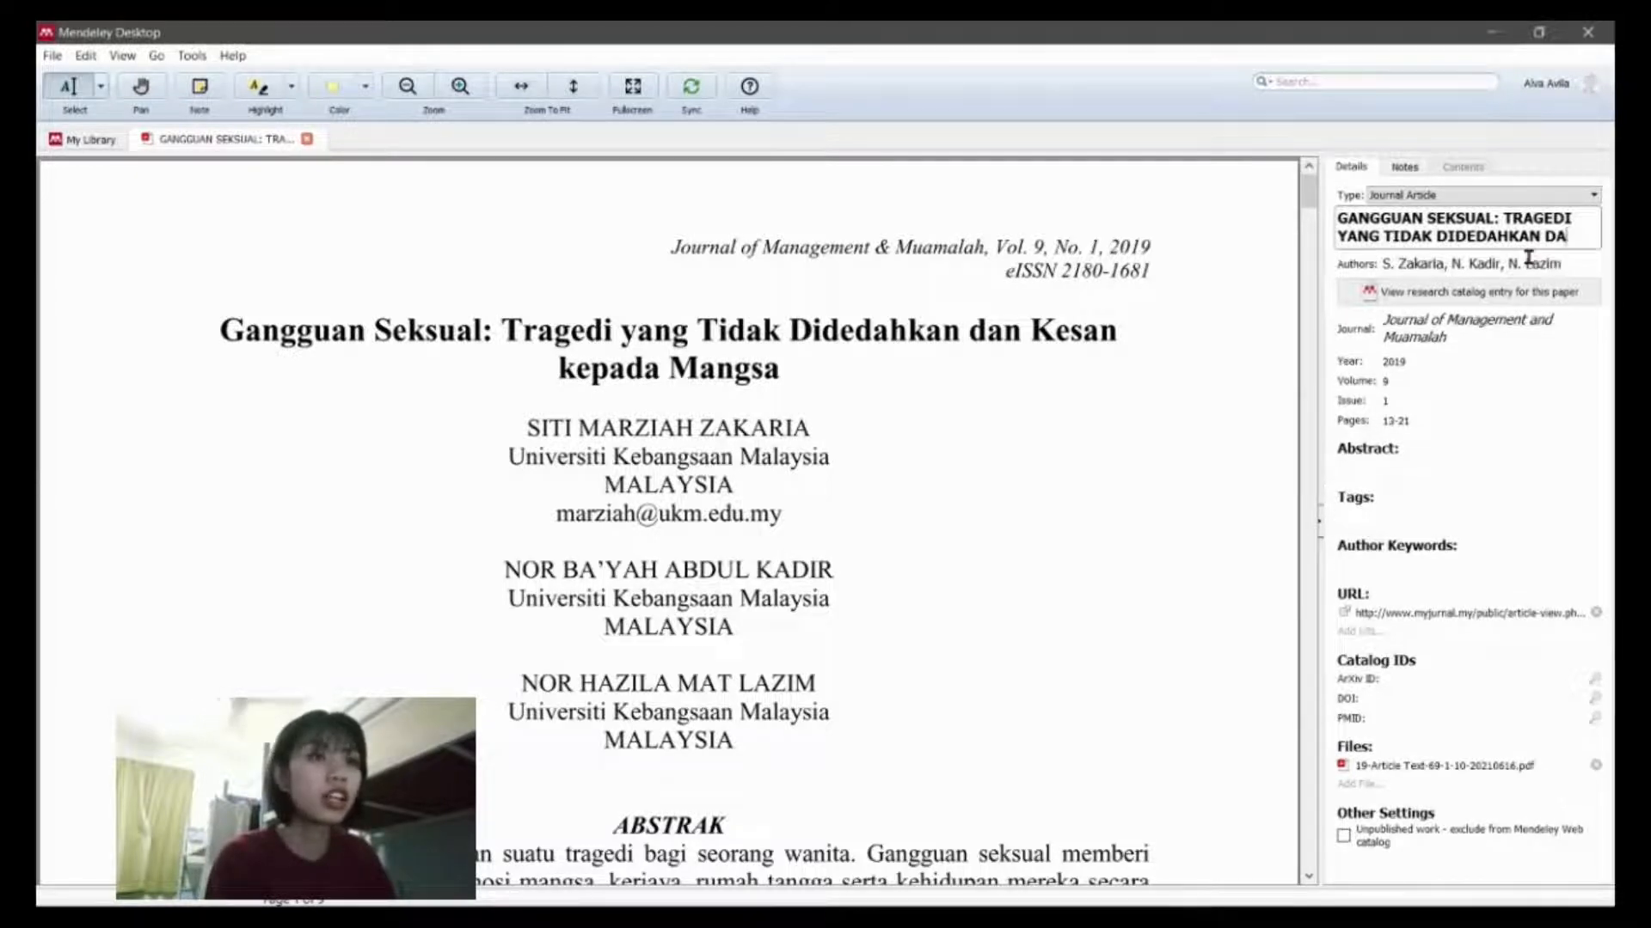
key("BackSpace")
key("BackSpace")
key("BackSpace")
key("BackSpace")
key("BackSpace")
key("BackSpace")
key("BackSpace")
key("BackSpace")
key("BackSpace")
key("BackSpace")
key("BackSpace")
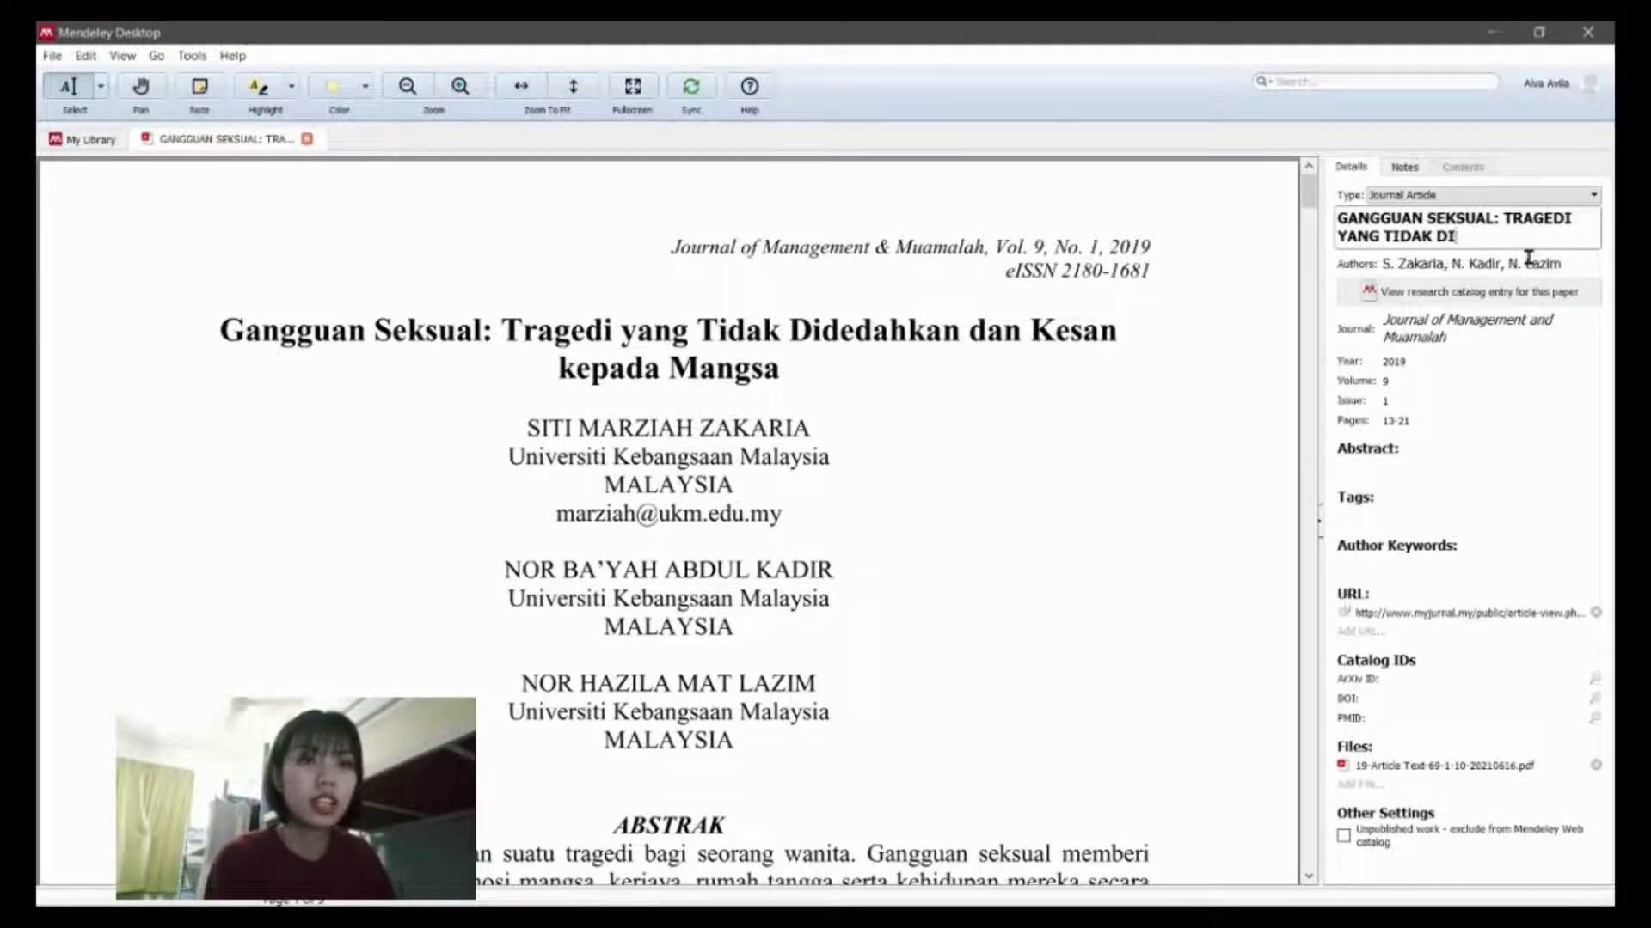
key("BackSpace")
key("BackSpace")
key("BackSpace")
key("BackSpace")
key("BackSpace")
key("BackSpace")
key("BackSpace")
key("BackSpace")
key("BackSpace")
key("BackSpace")
key("BackSpace")
key("BackSpace")
key("BackSpace")
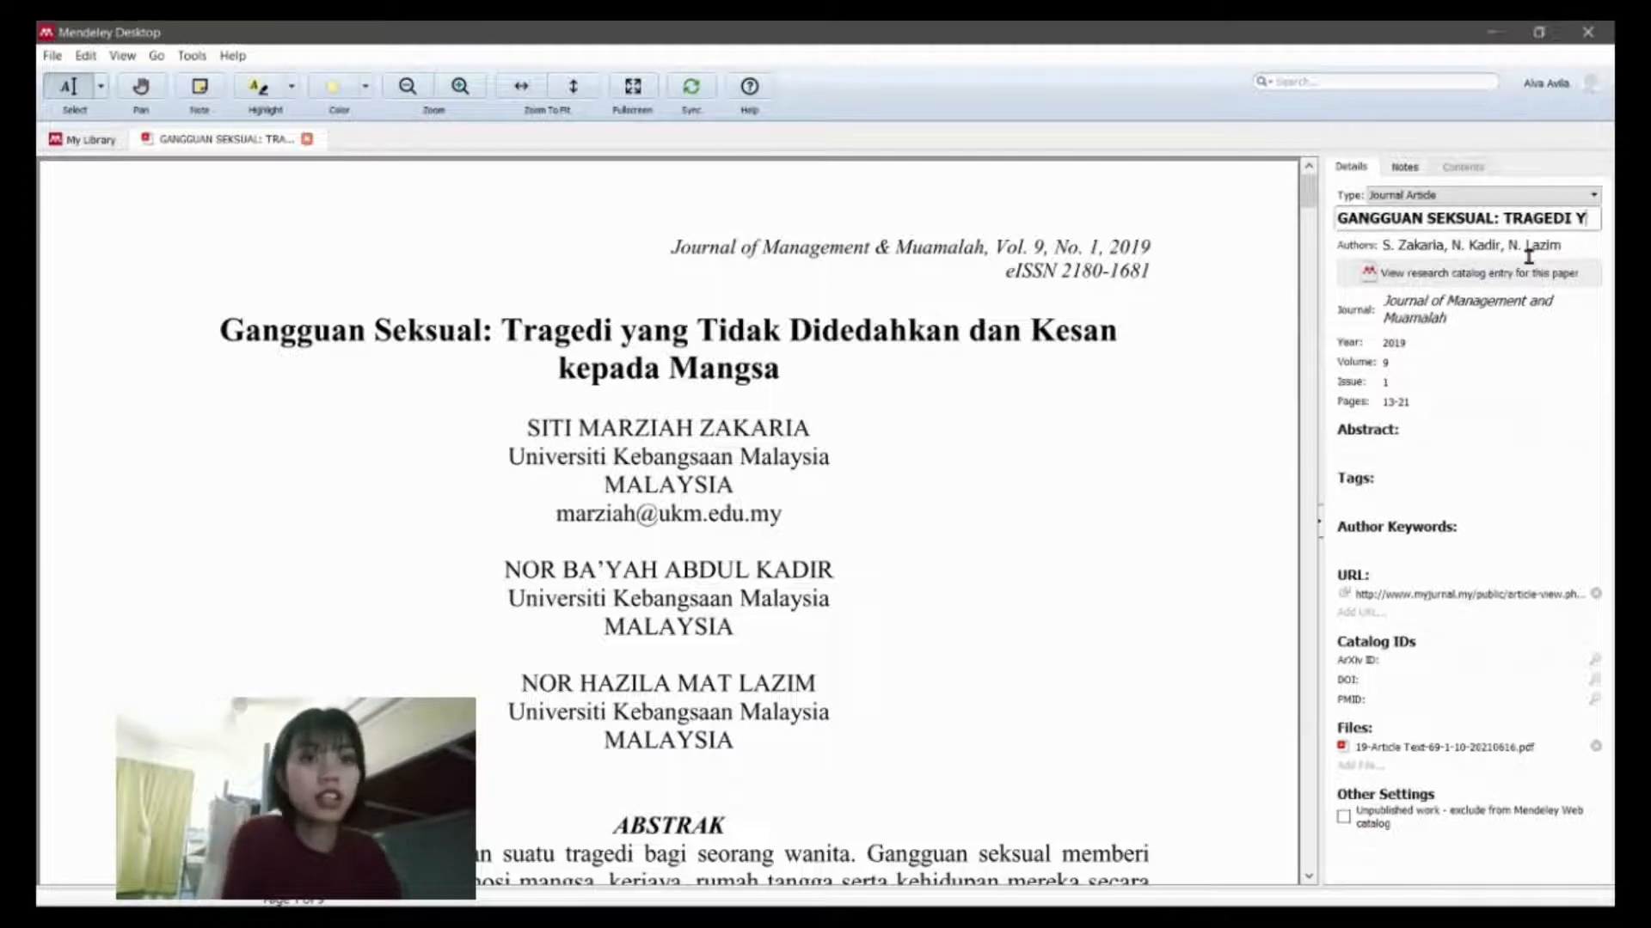
key("BackSpace")
key("BackSpace")
key("BackSpace")
key("BackSpace")
key("BackSpace")
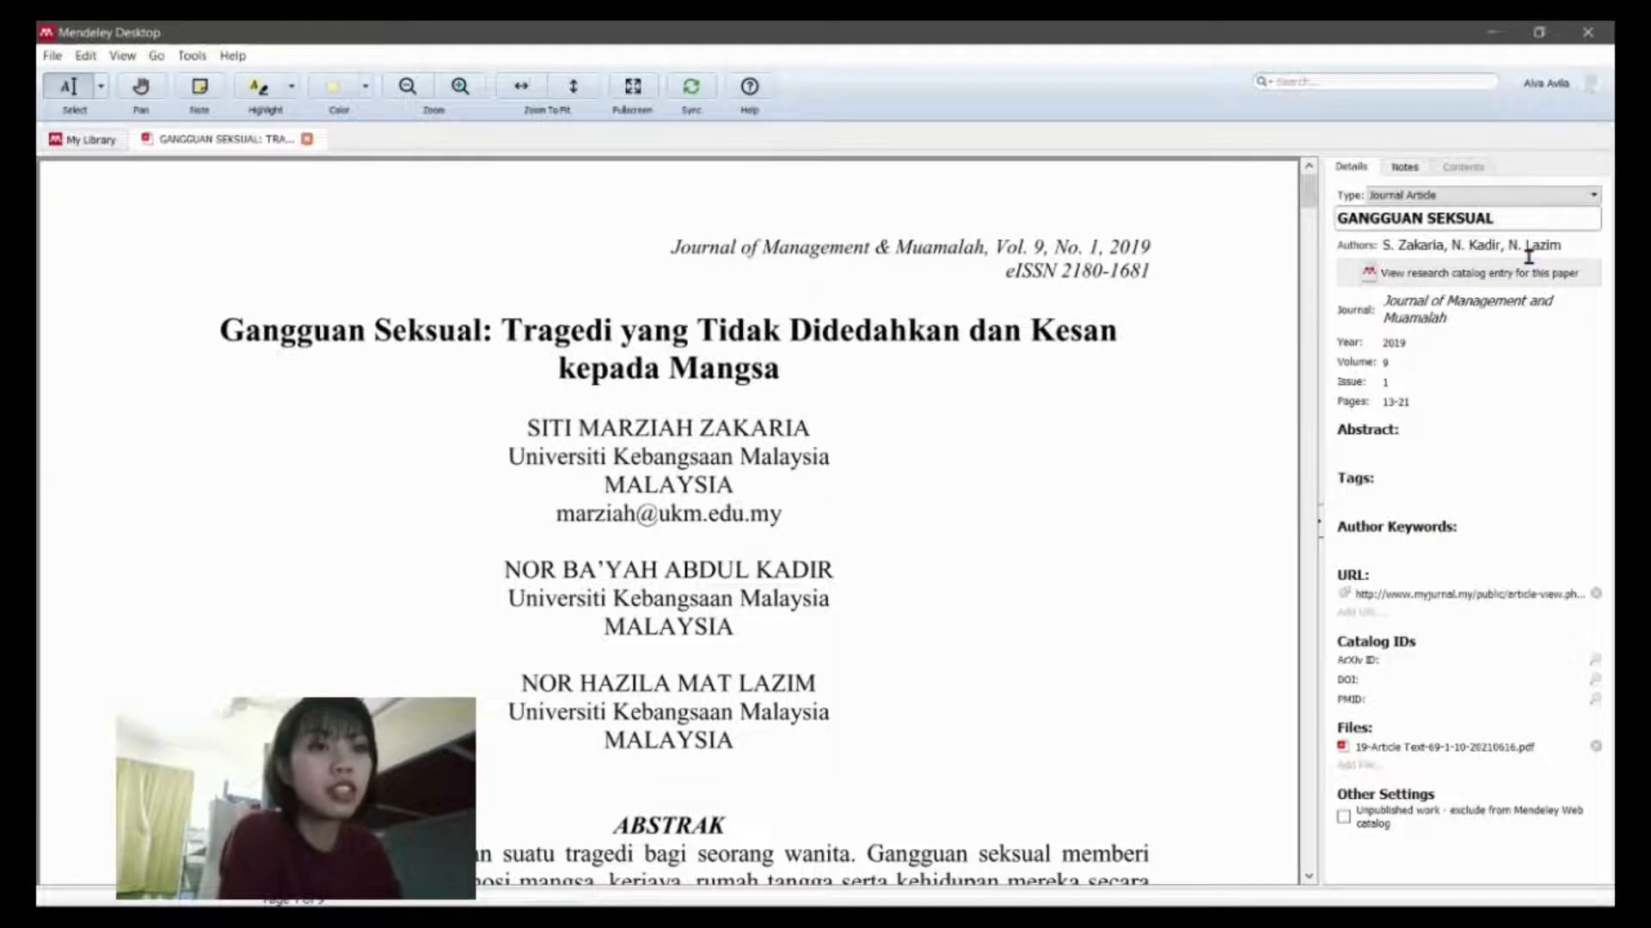
key("BackSpace")
key("BackSpace")
key("BackSpace")
key("BackSpace")
key("BackSpace")
key("BackSpace")
key("BackSpace")
key("BackSpace")
key("BackSpace")
key("BackSpace")
key("BackSpace")
key("BackSpace")
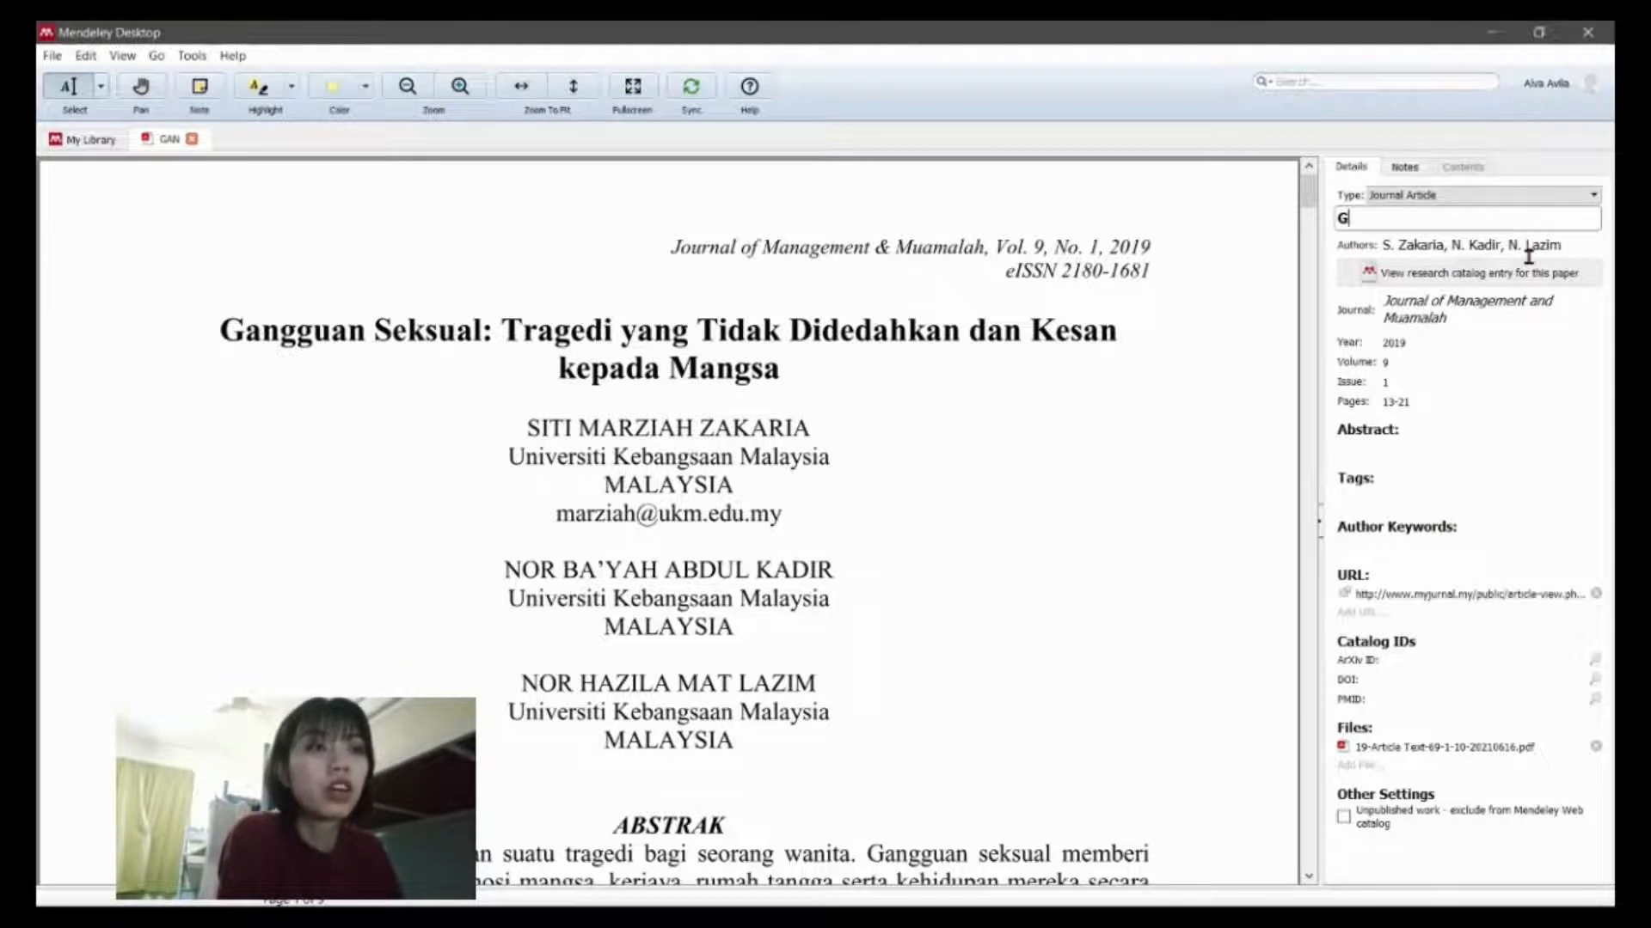
Step: Retype the title as 'Gangguan Seksual: Tragedi Yang Tidak Didedahkan Dan Kesan Kepada Mangsa'
type("gg")
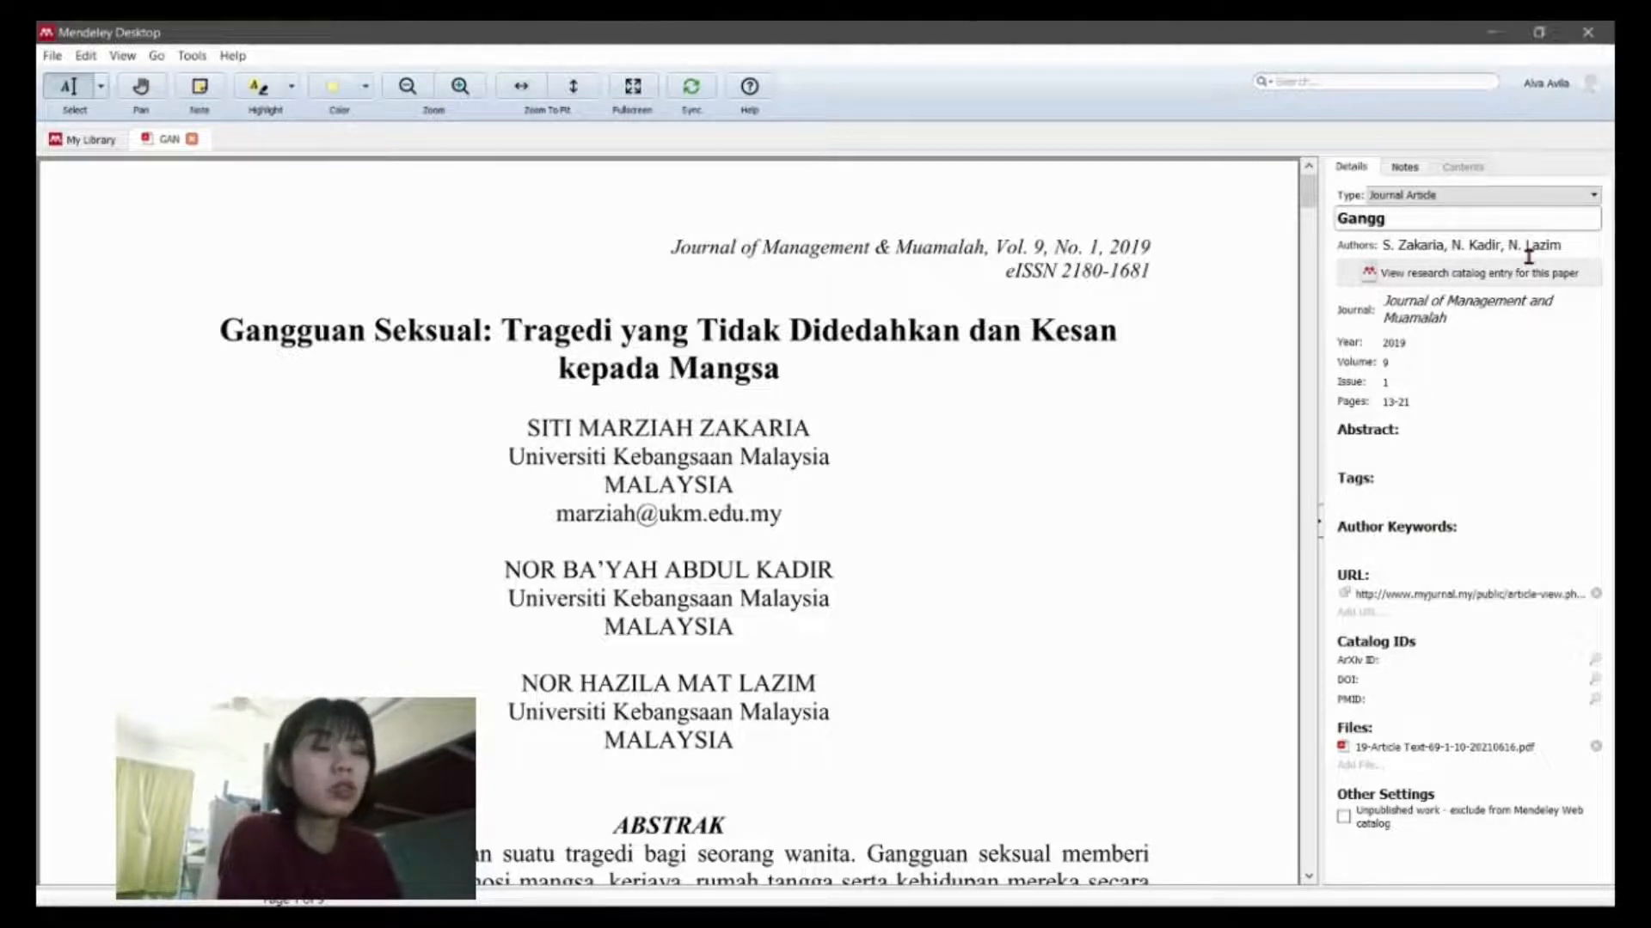
type("uan")
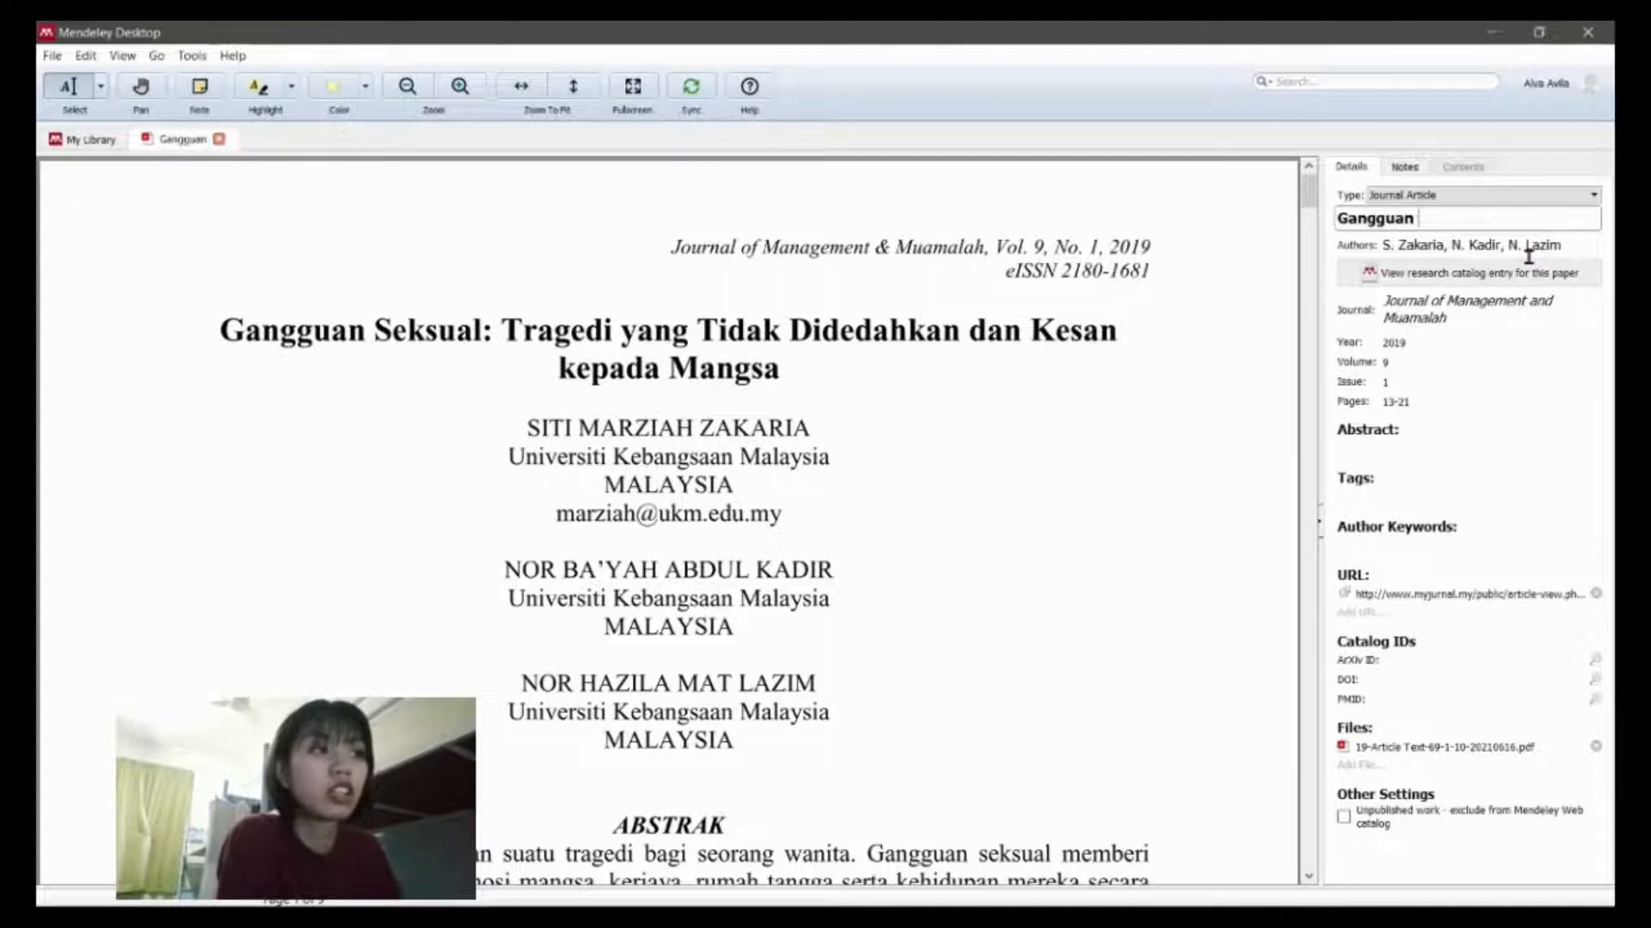
type(" Se")
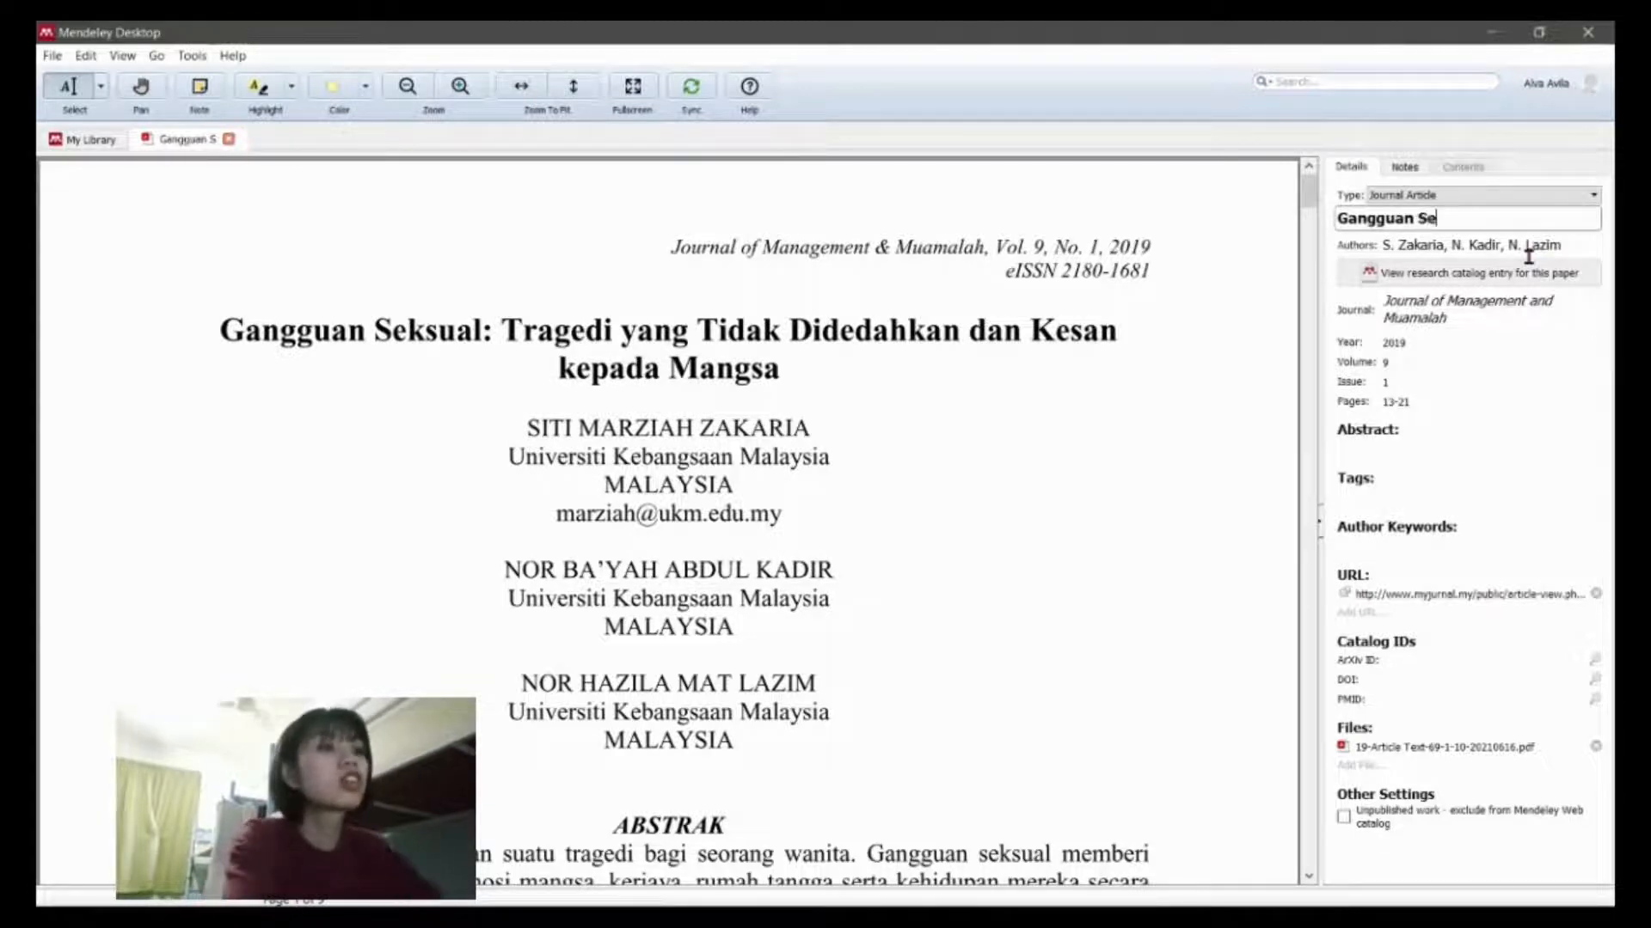
type("ksual")
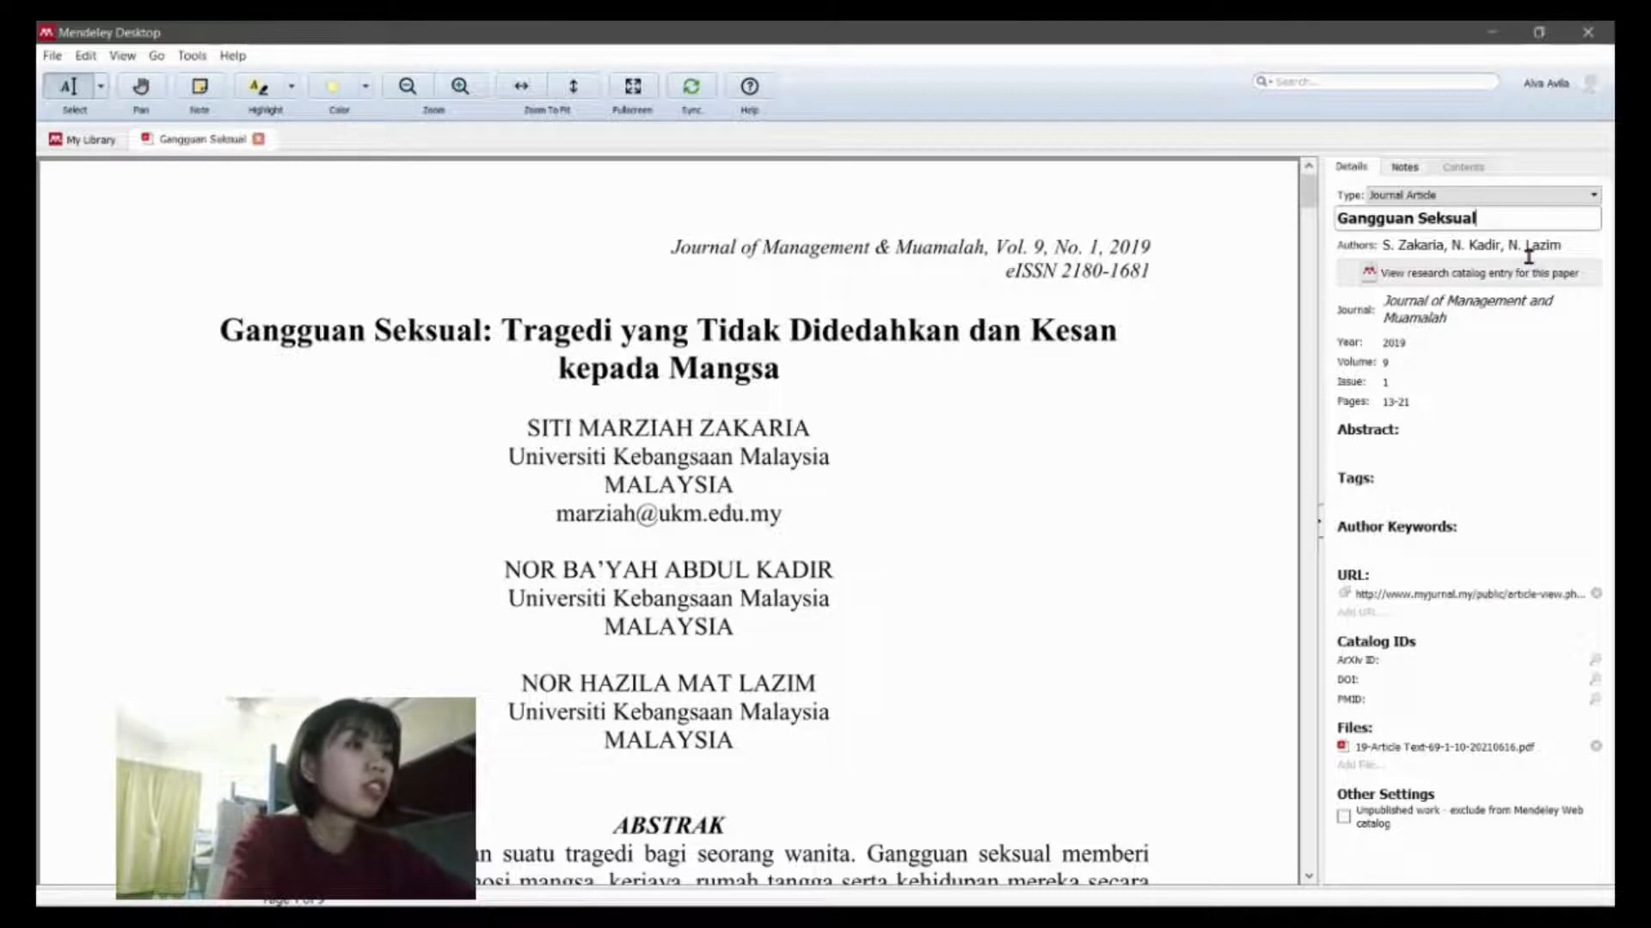
type(": Tra")
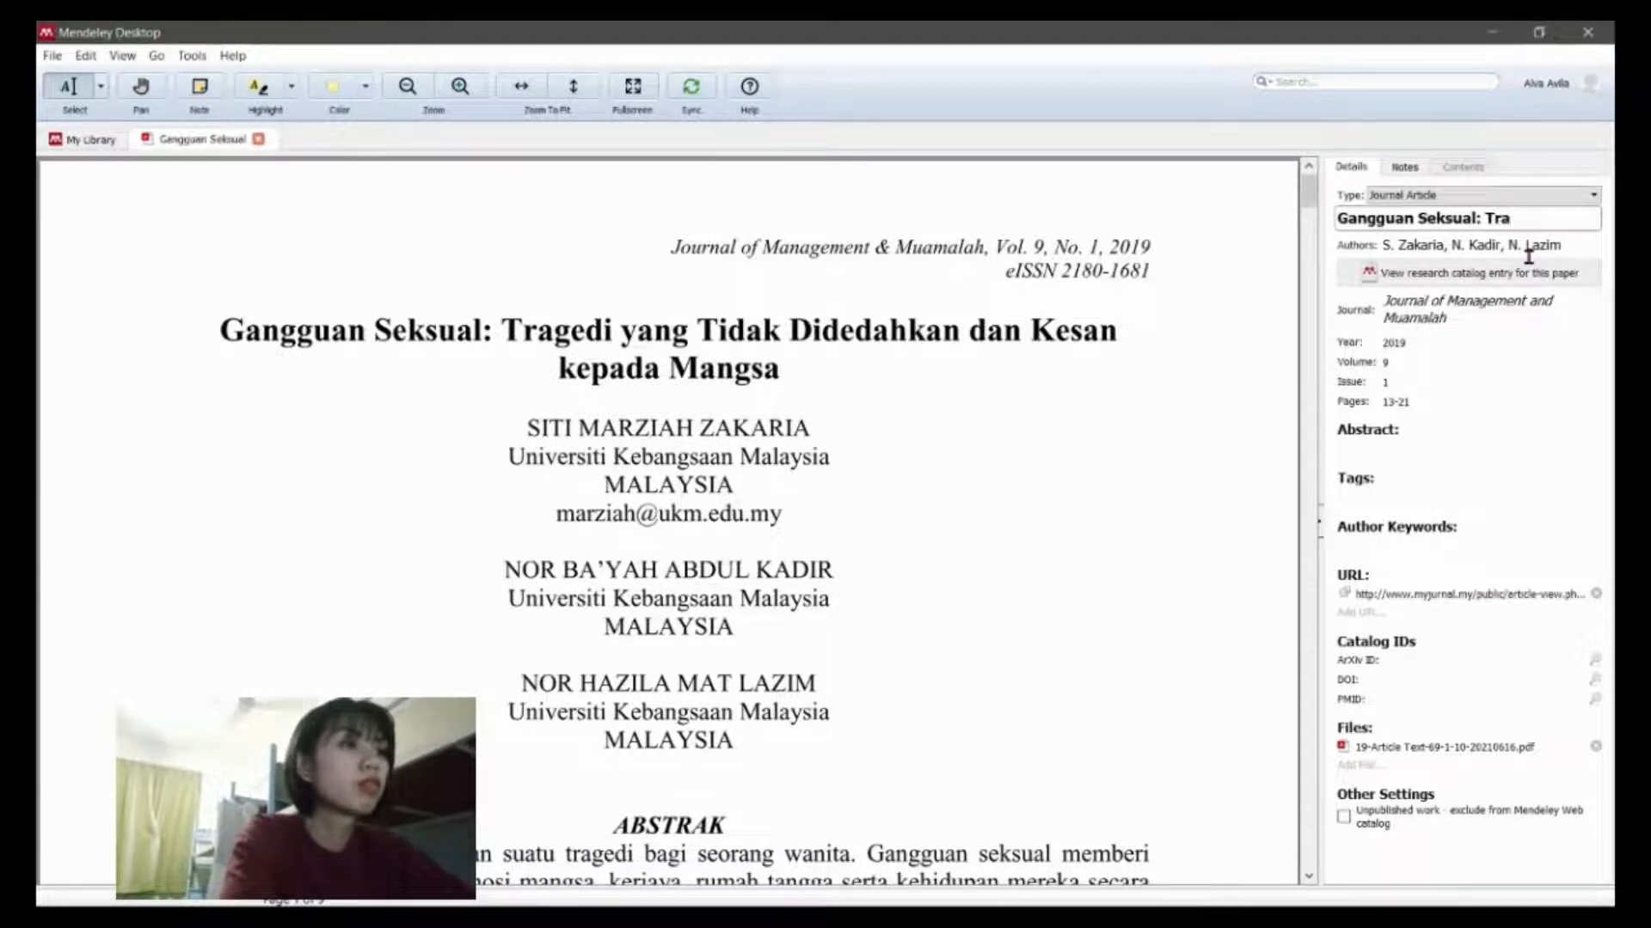
type("gedi")
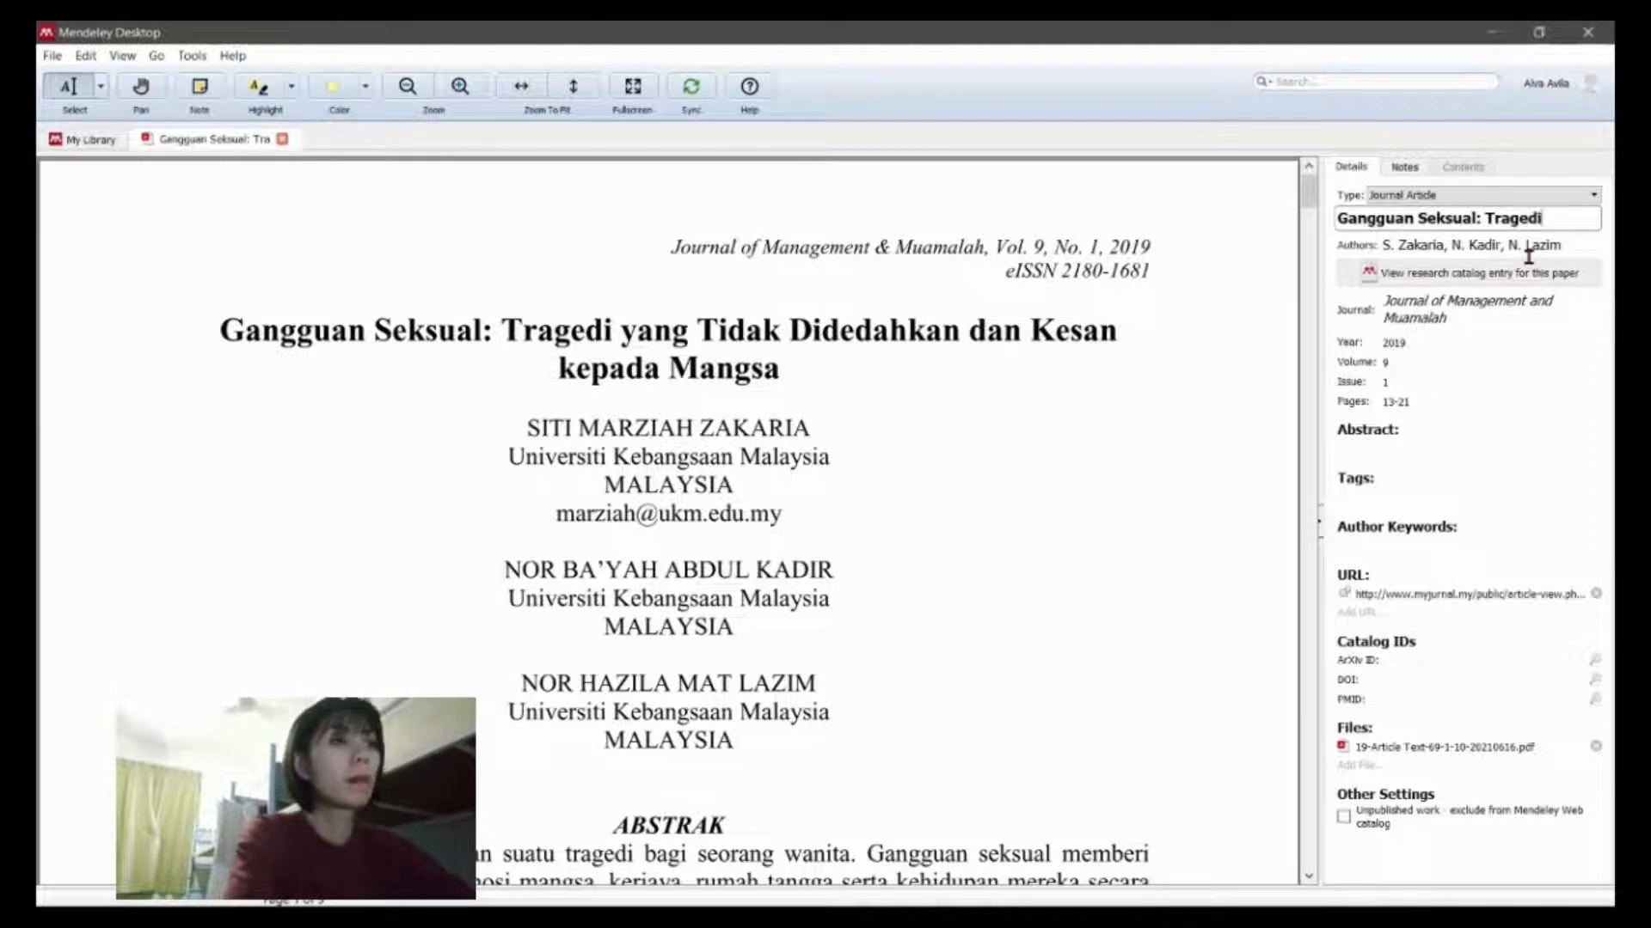
type(" y")
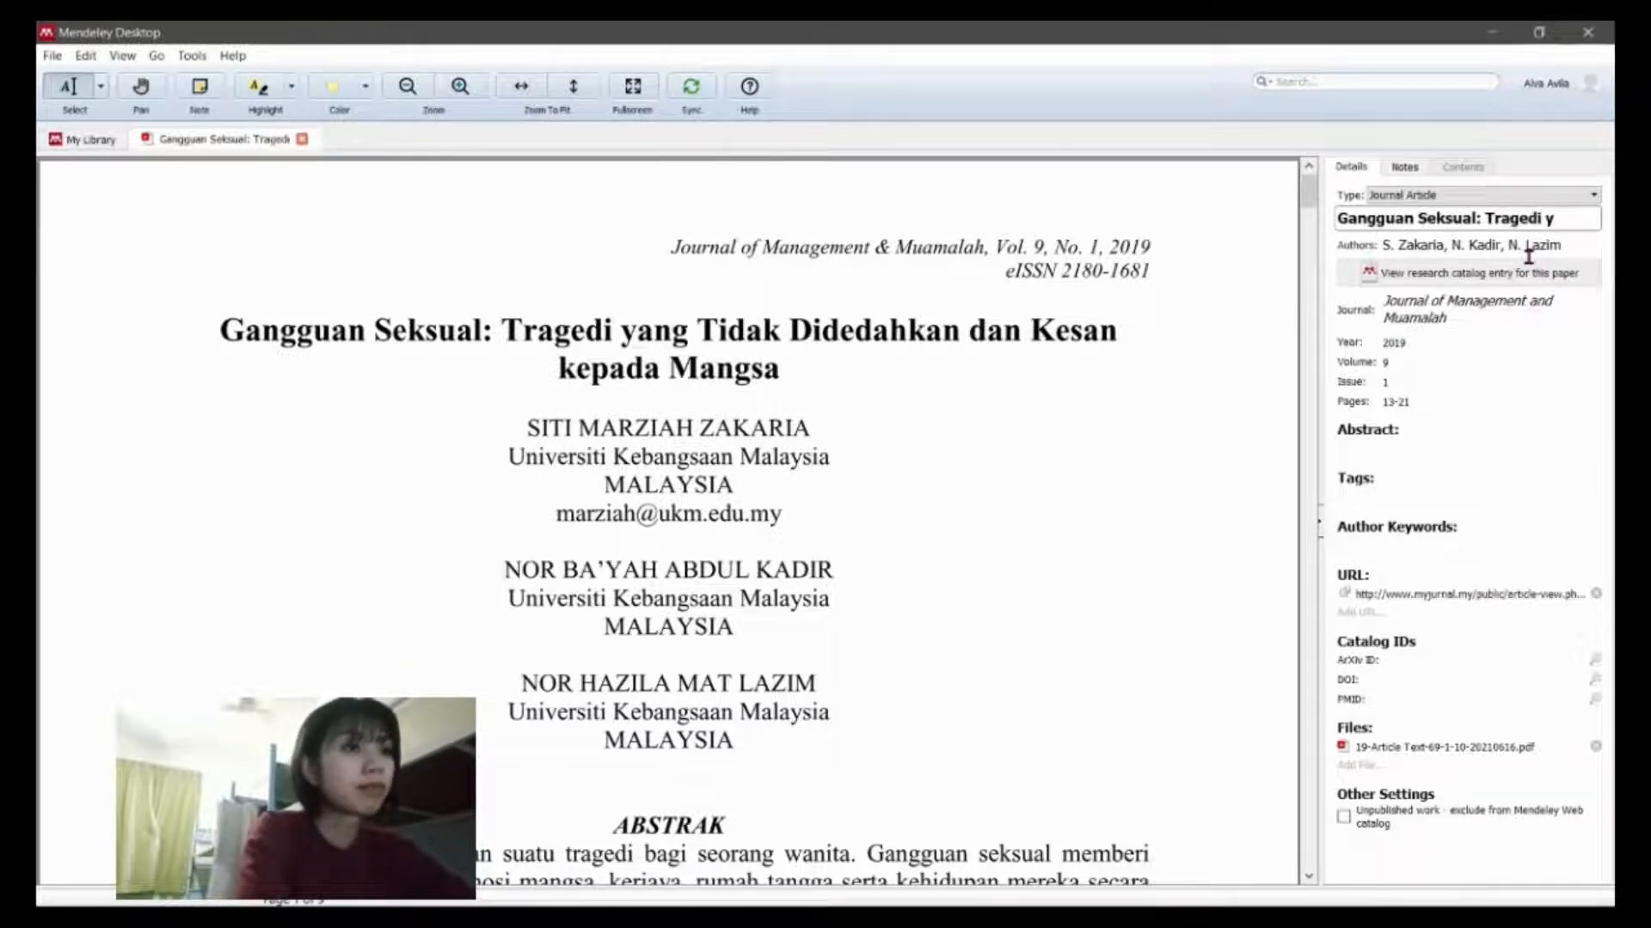
type("a")
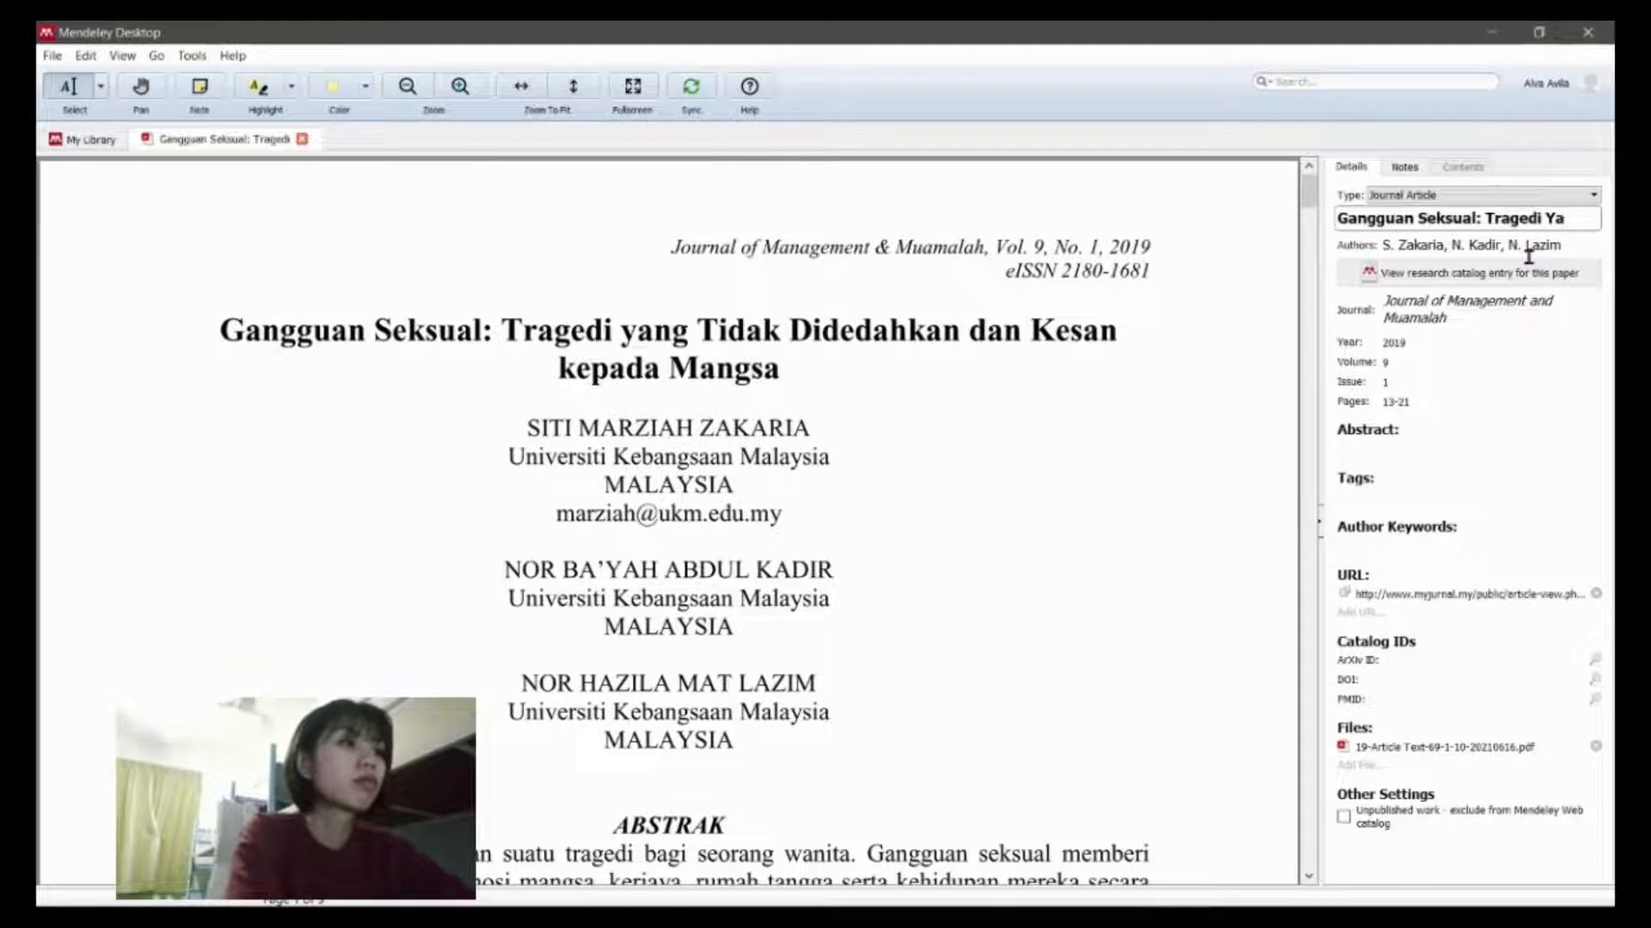
type("ng")
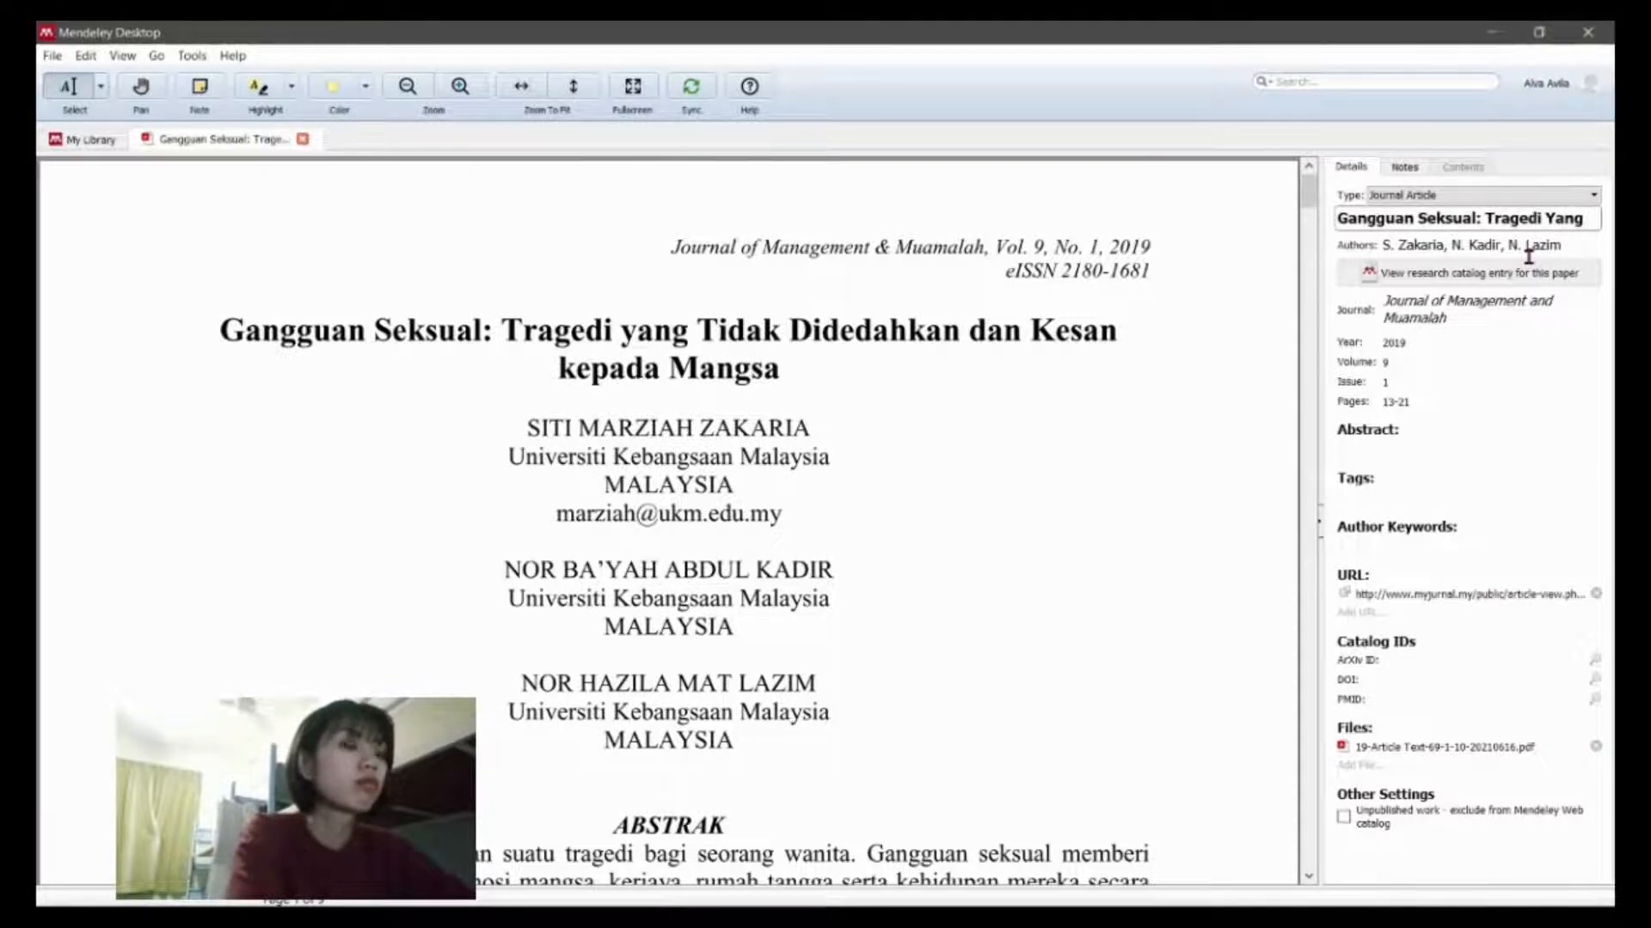
type(" Tidak Dideda")
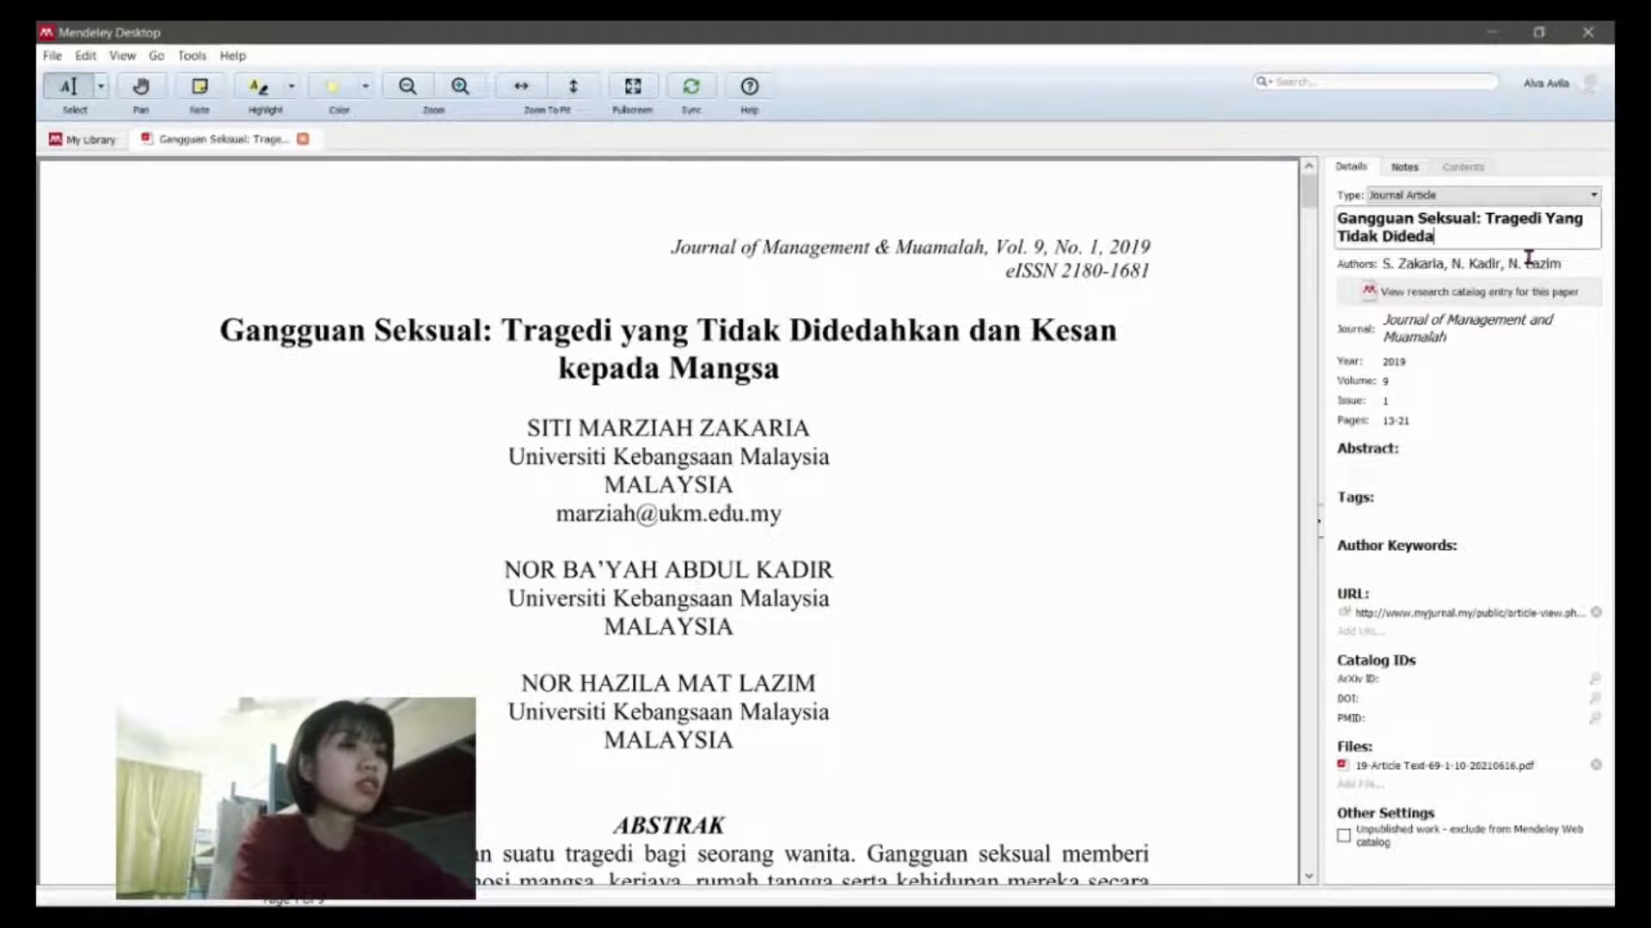
type("hkan da")
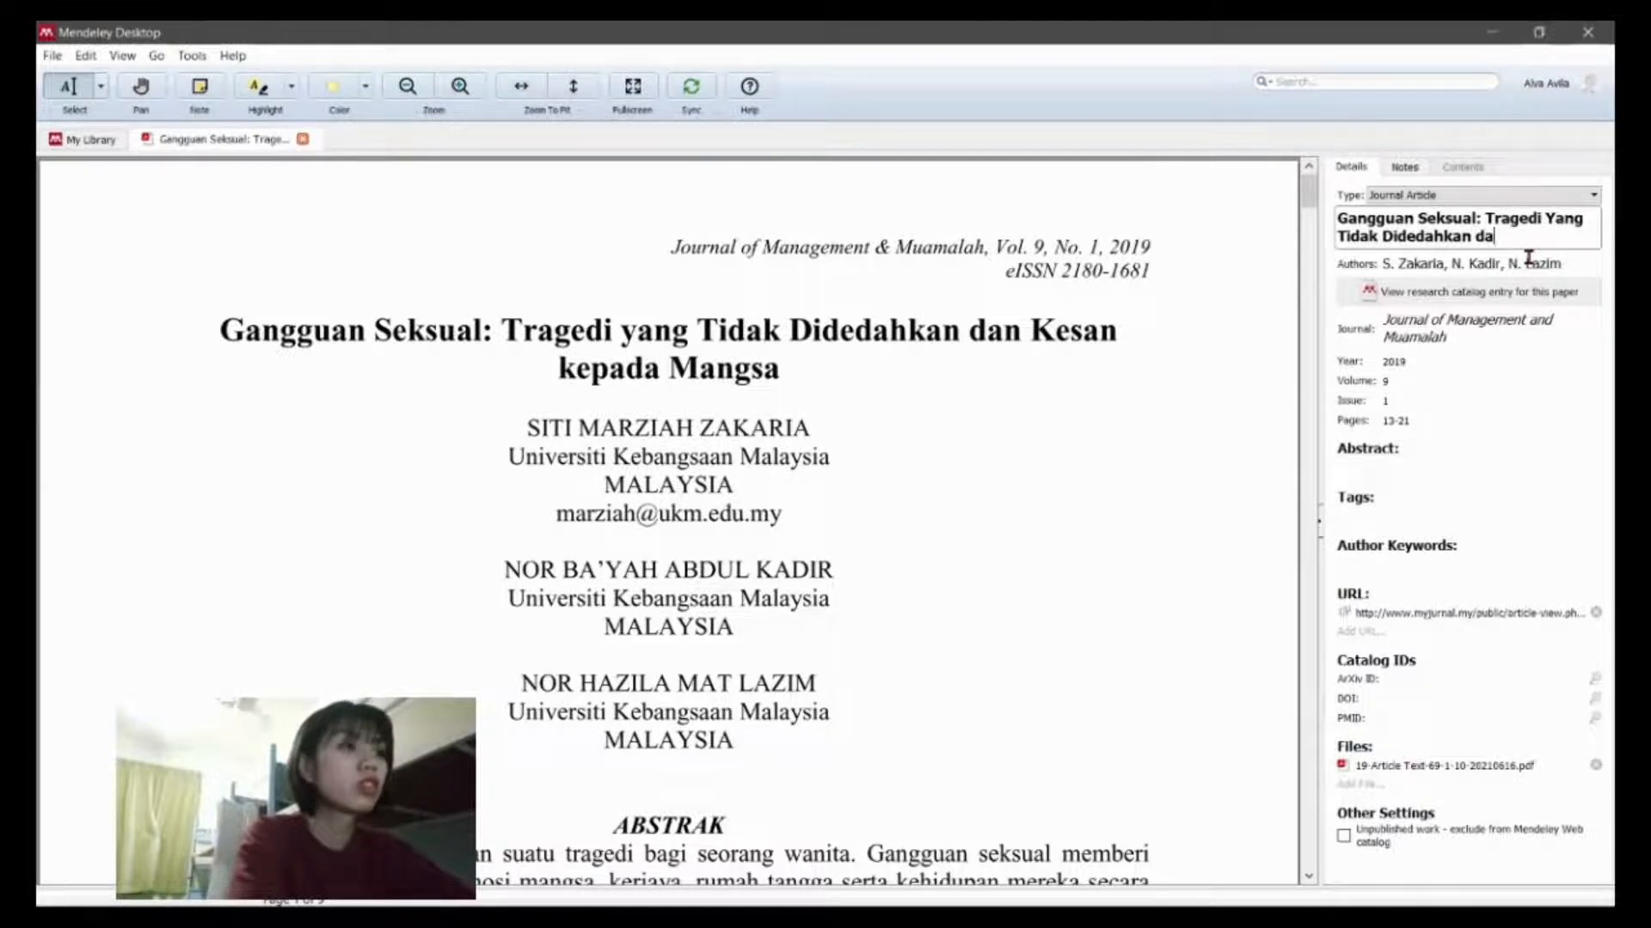
type("n kesa")
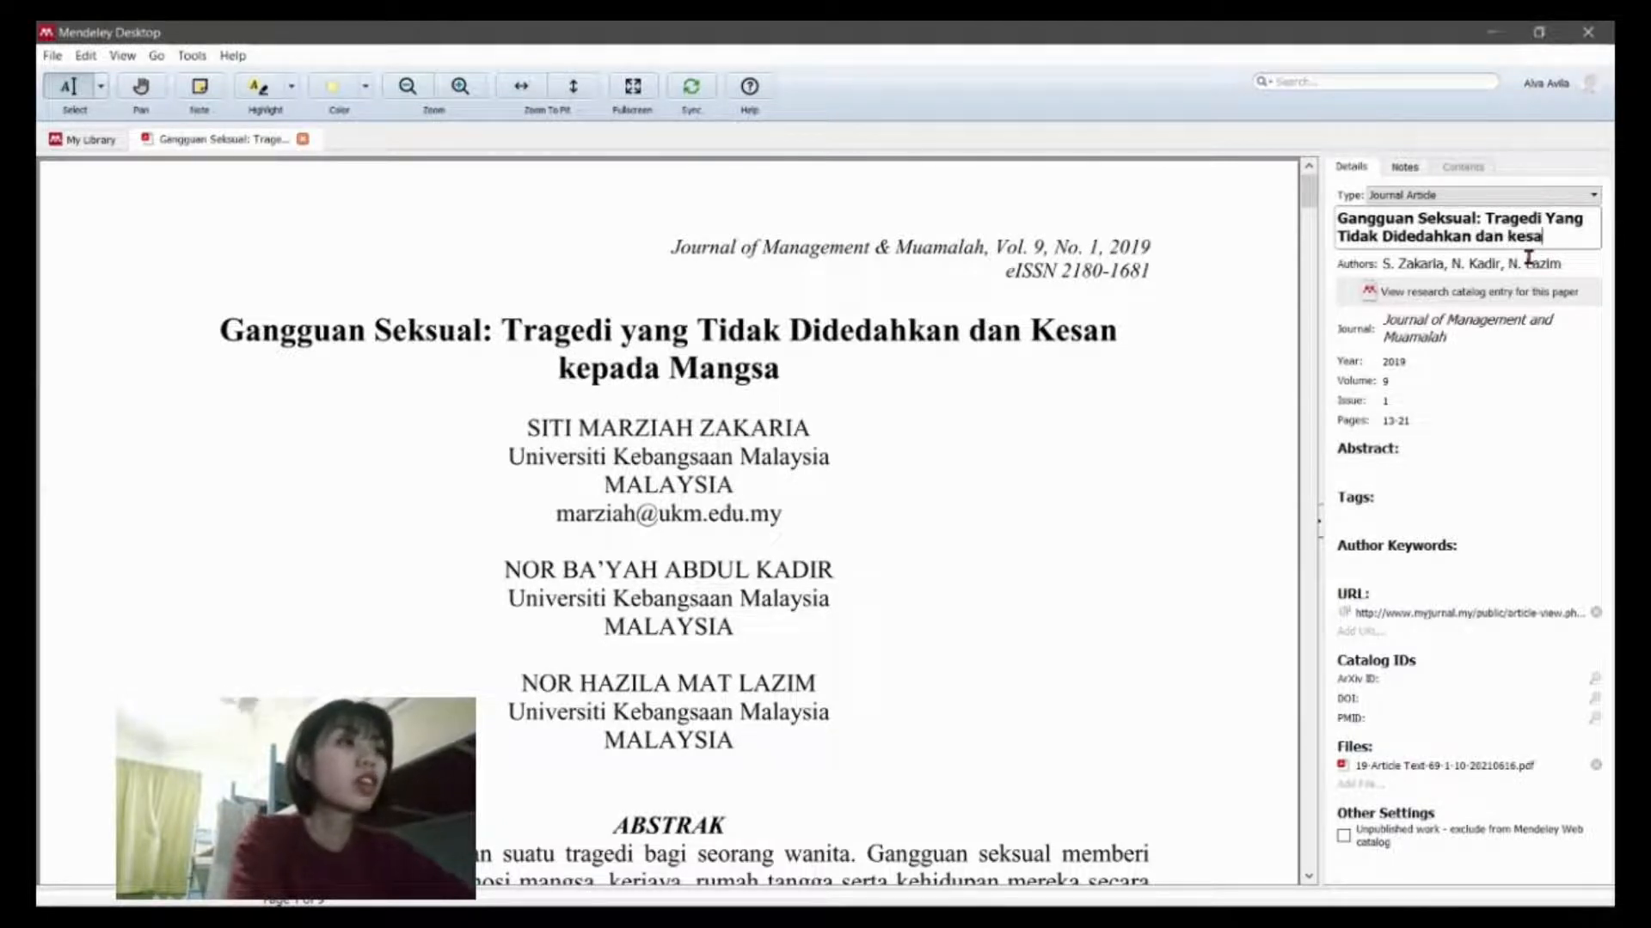
key("BackSpace")
key("BackSpace")
key("BackSpace")
key("BackSpace")
key("BackSpace")
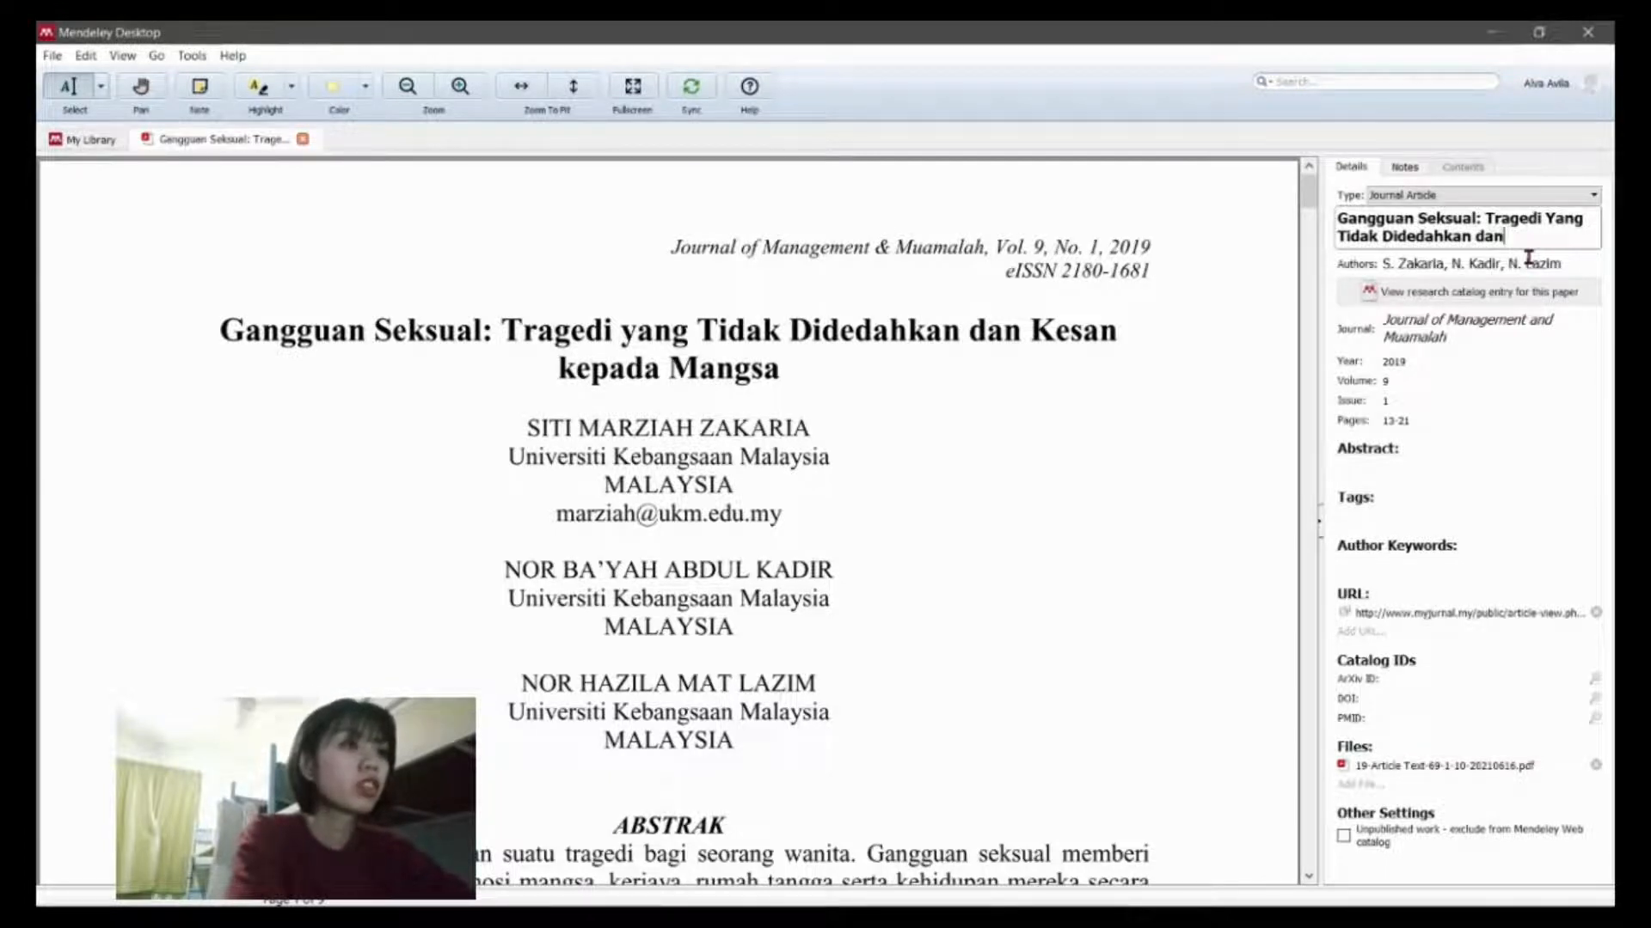
key("BackSpace")
key("BackSpace")
key("BackSpace")
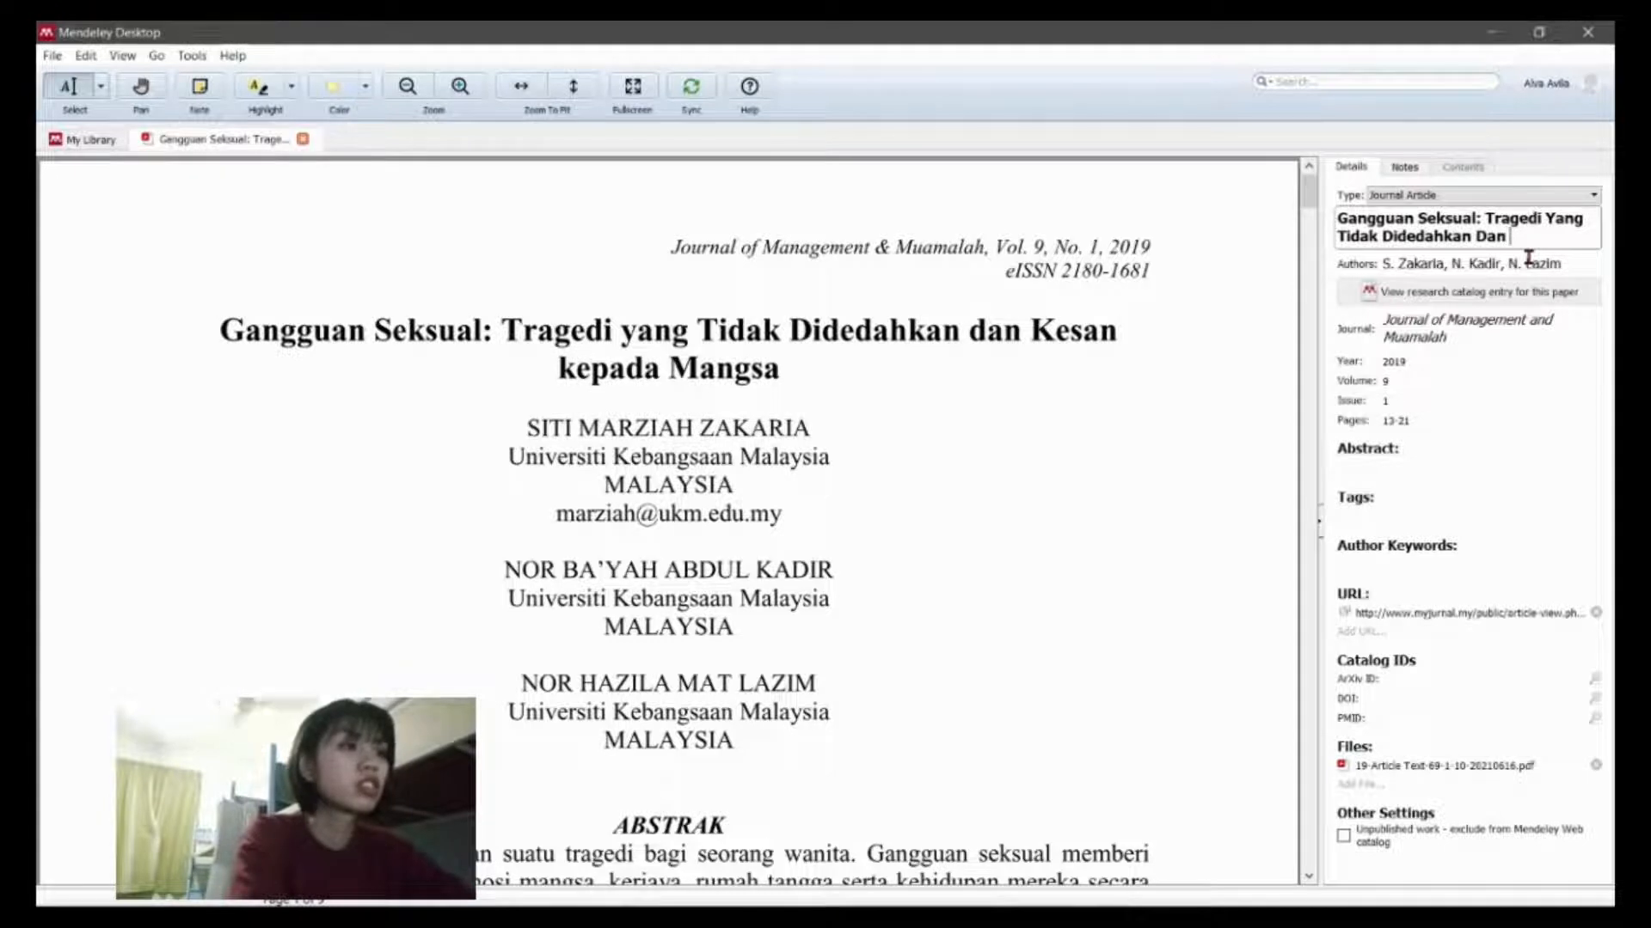
type("Dan ")
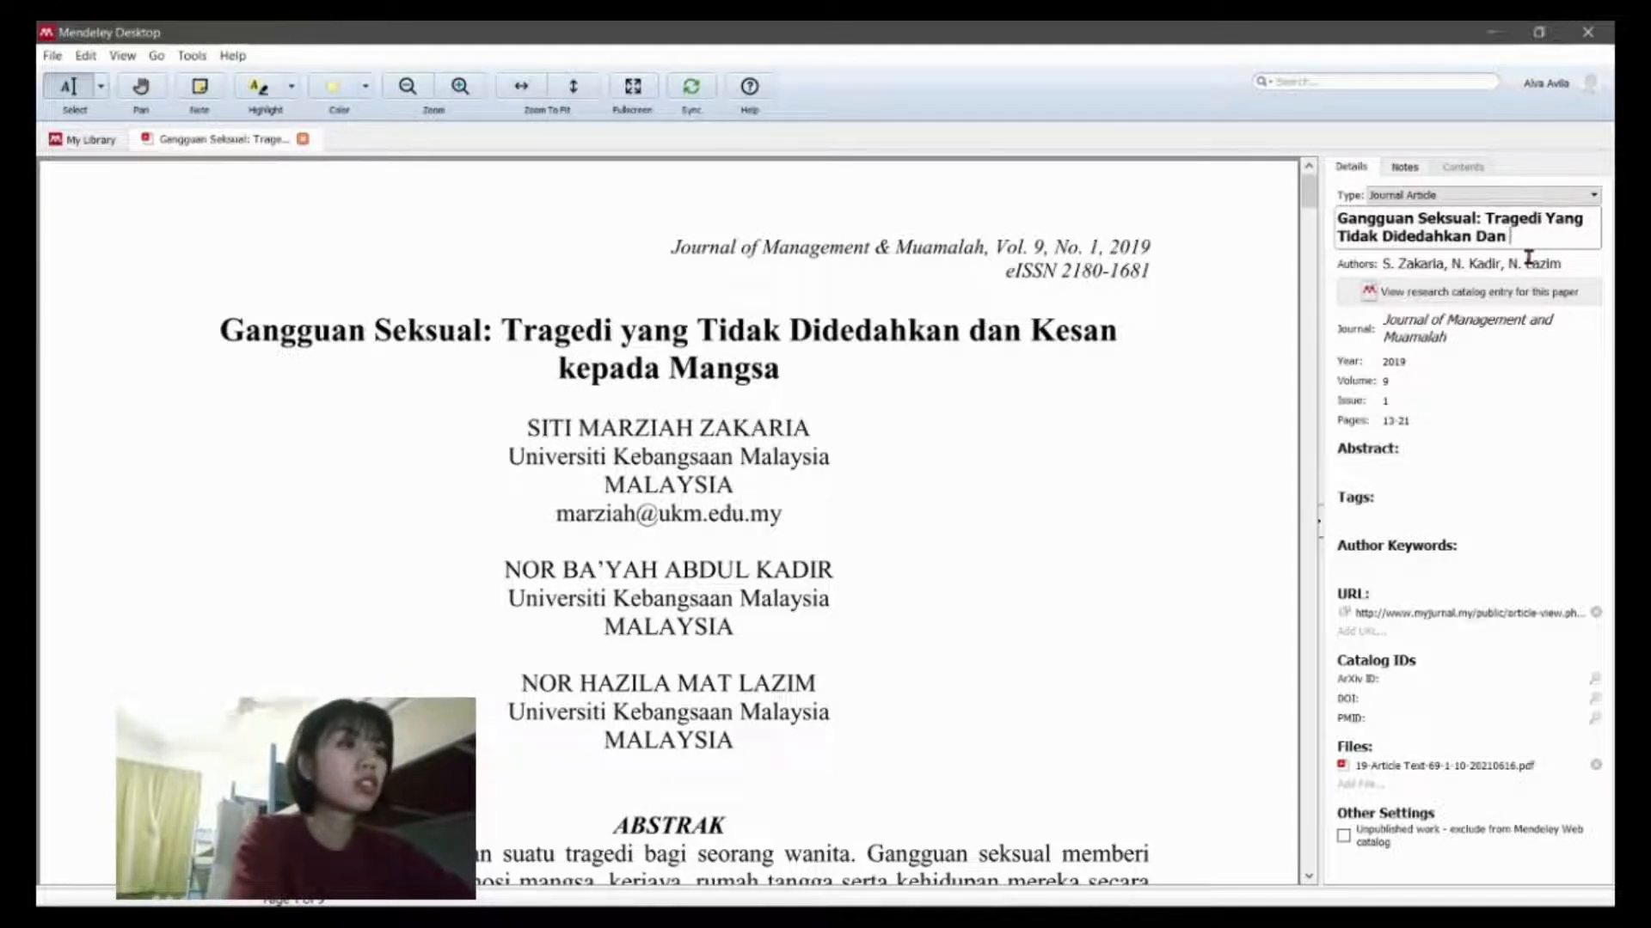
type("Kesan")
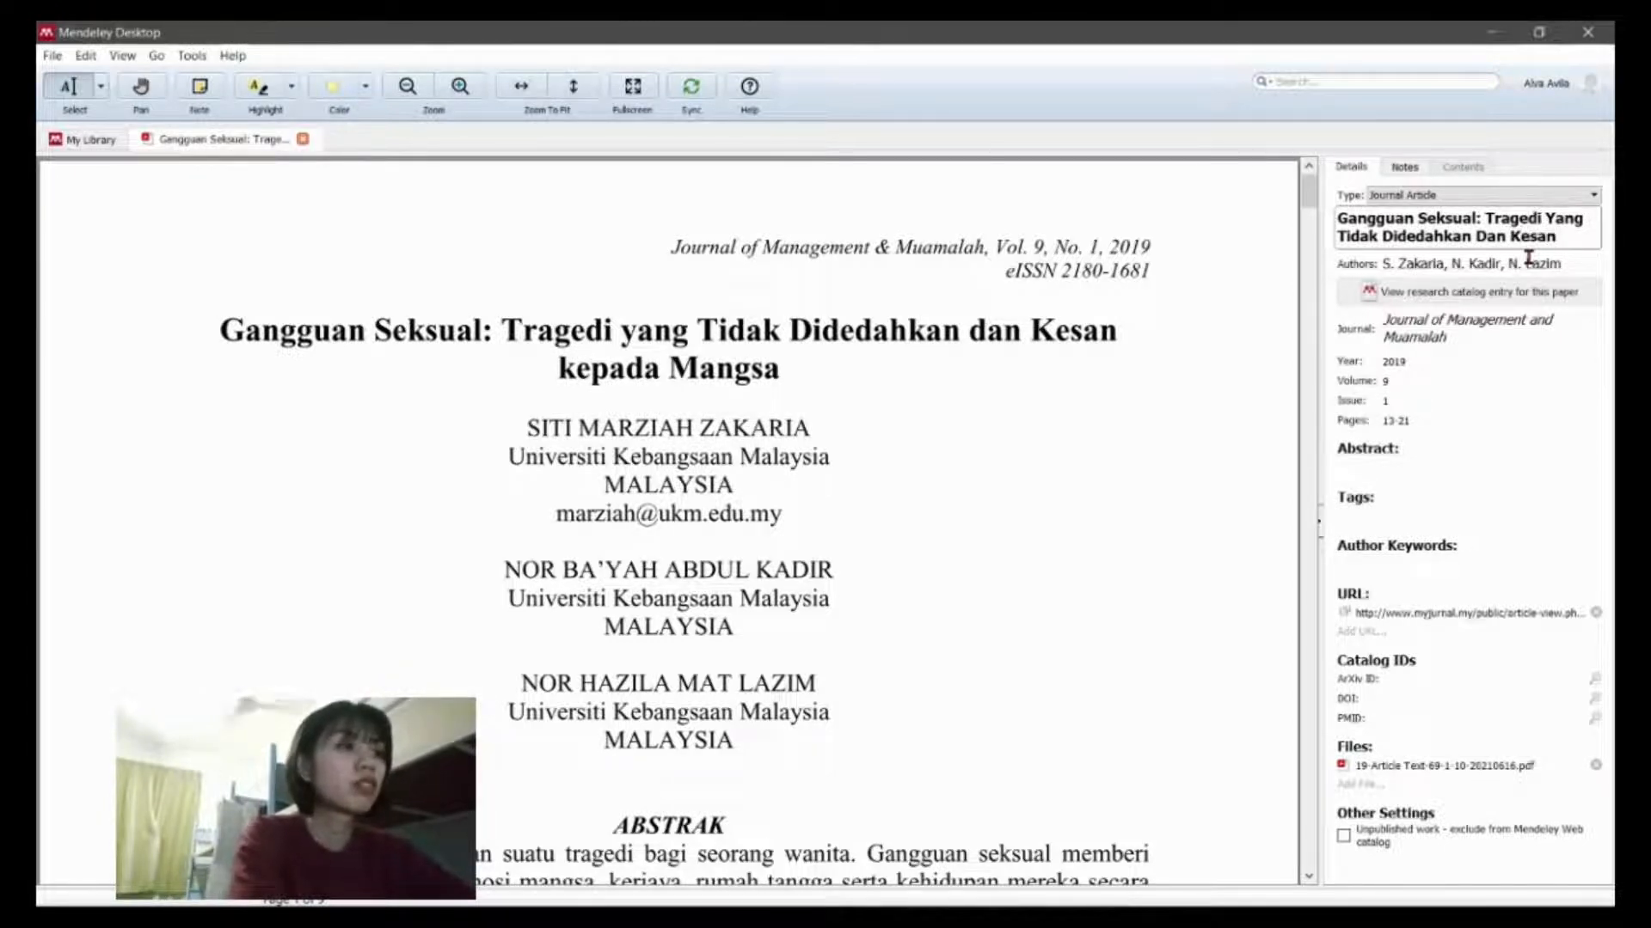
type(" K")
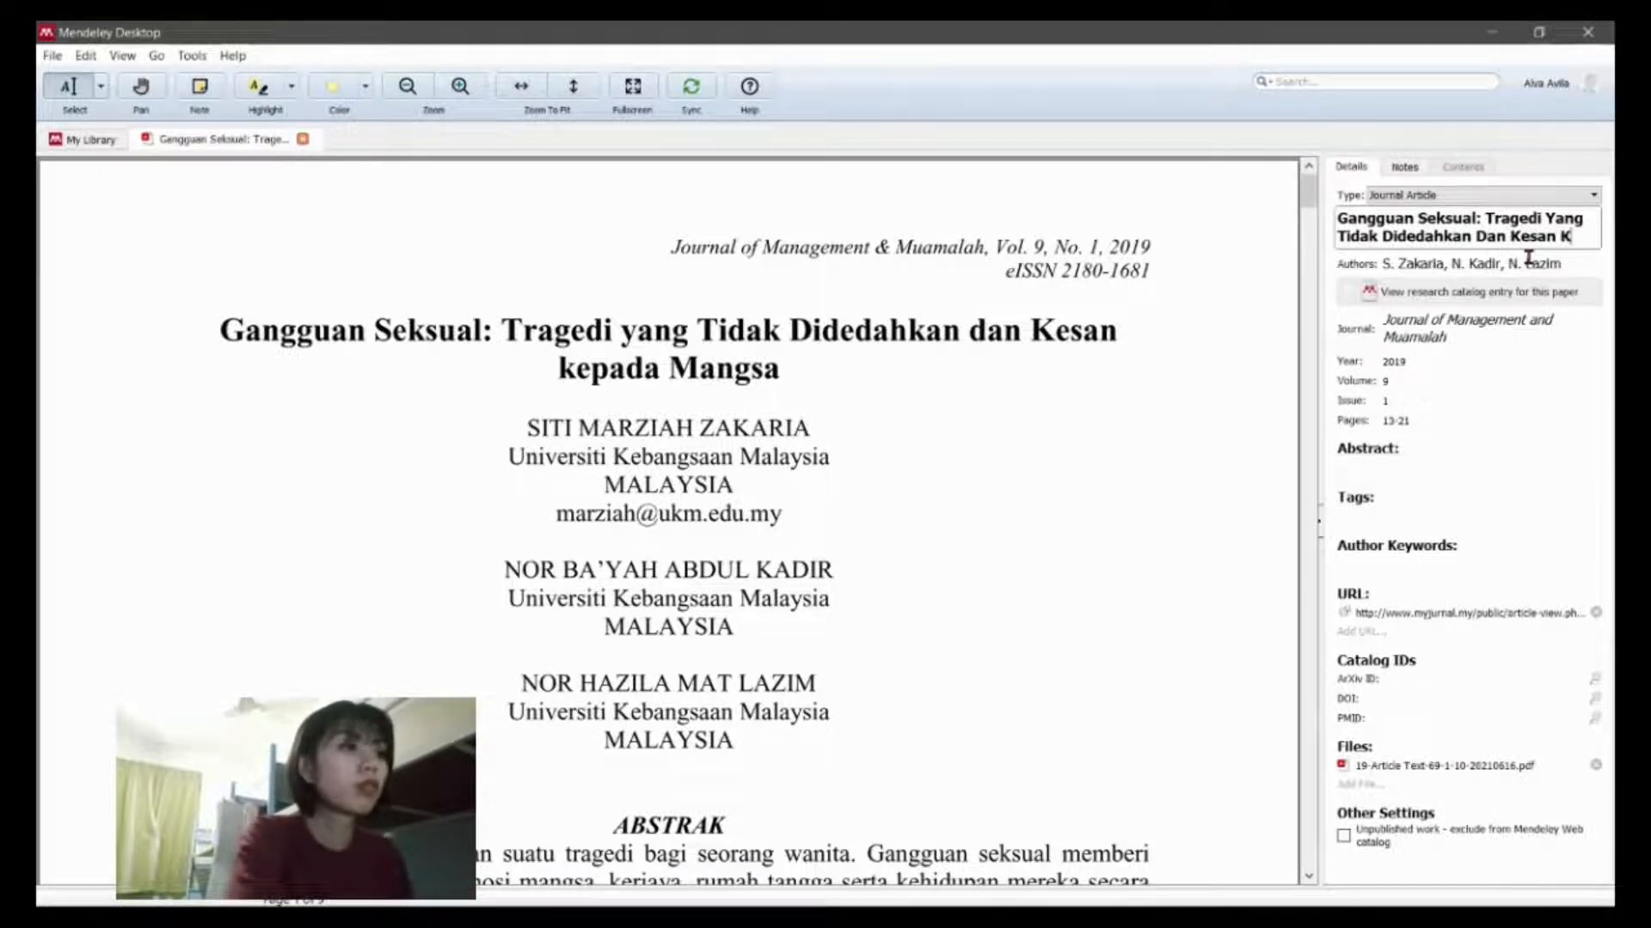
type("epada")
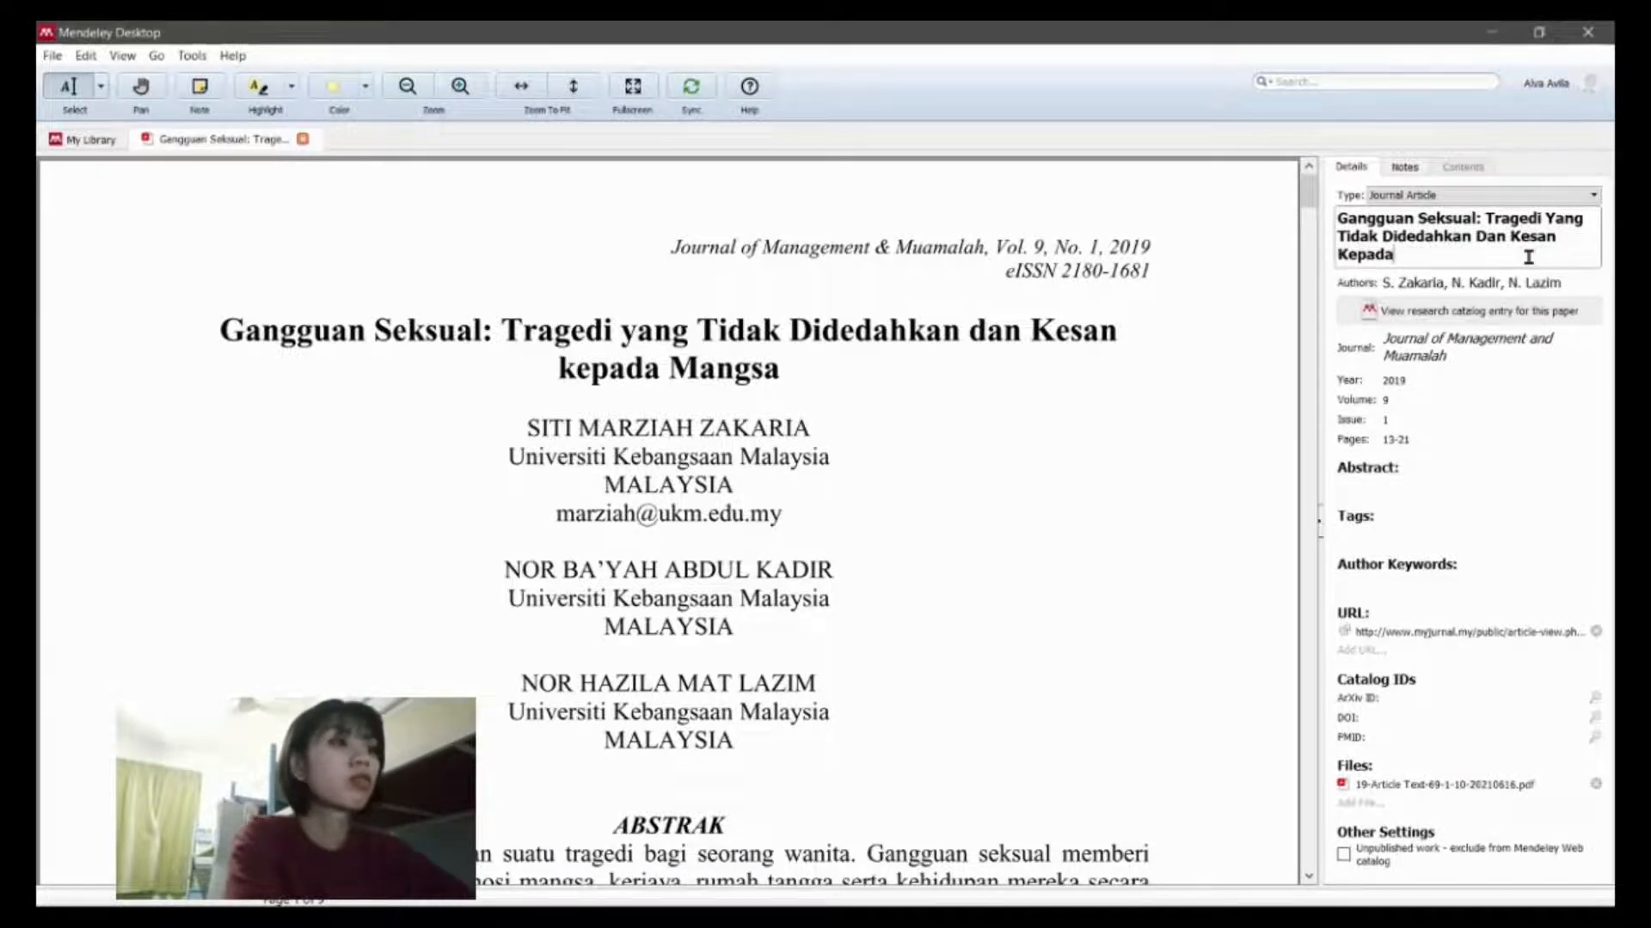
type(" Mangsa")
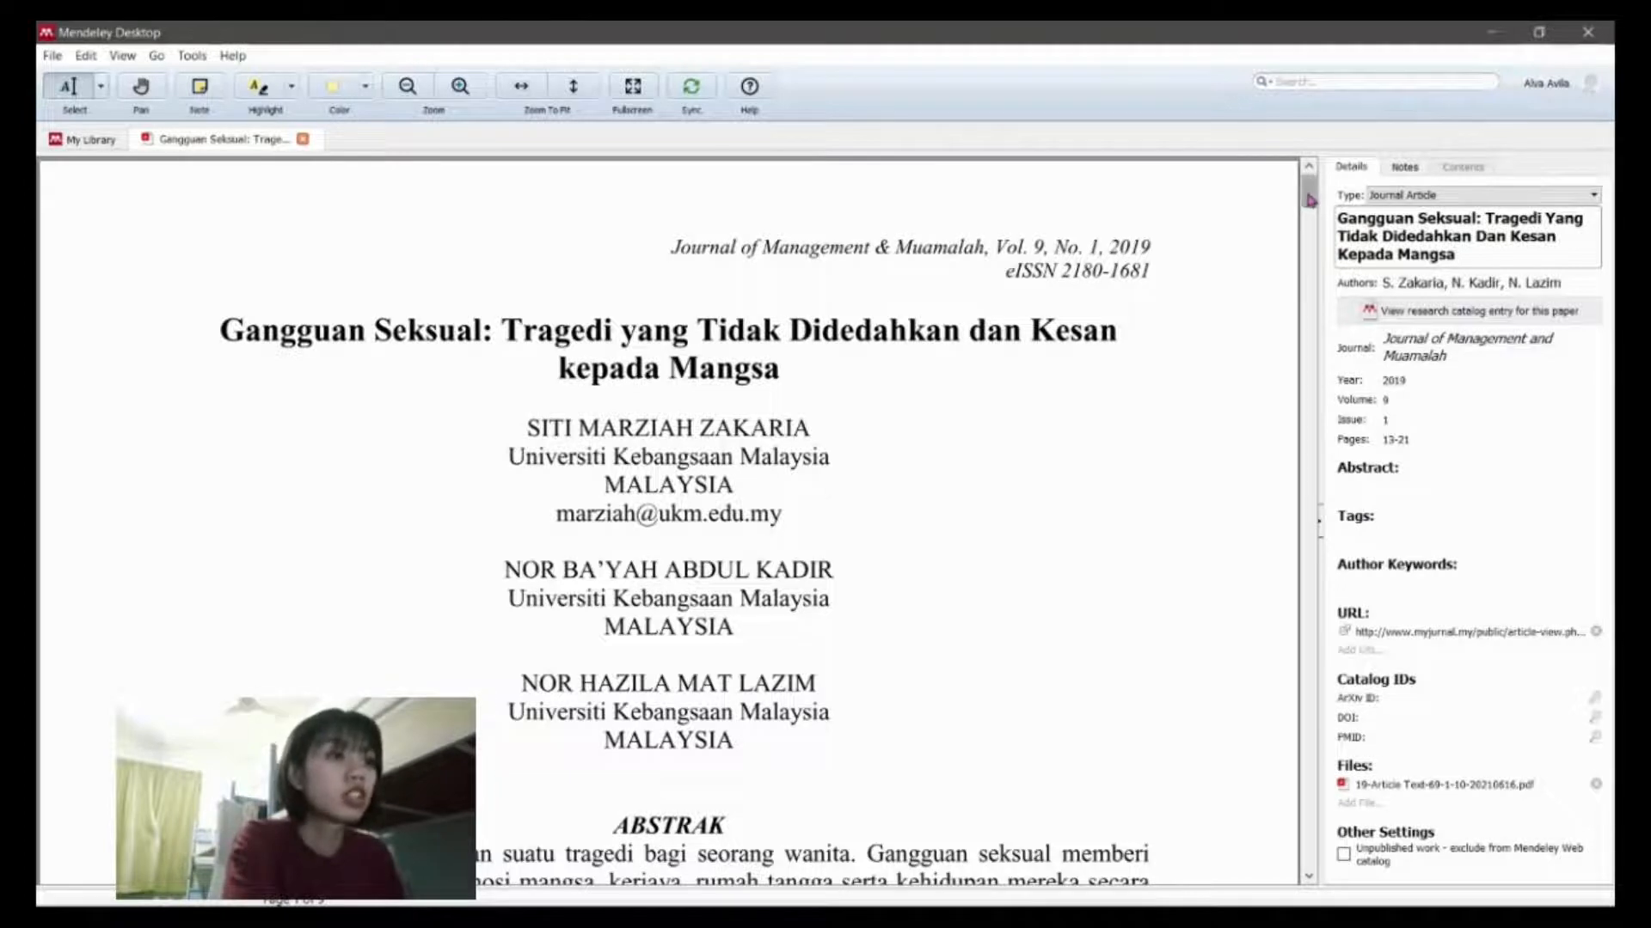
Step: Scroll through the article PDF down to the Rujukan list and back to page 1
scroll(1303, 440, "down", 5)
scroll(1303, 440, "down", 15)
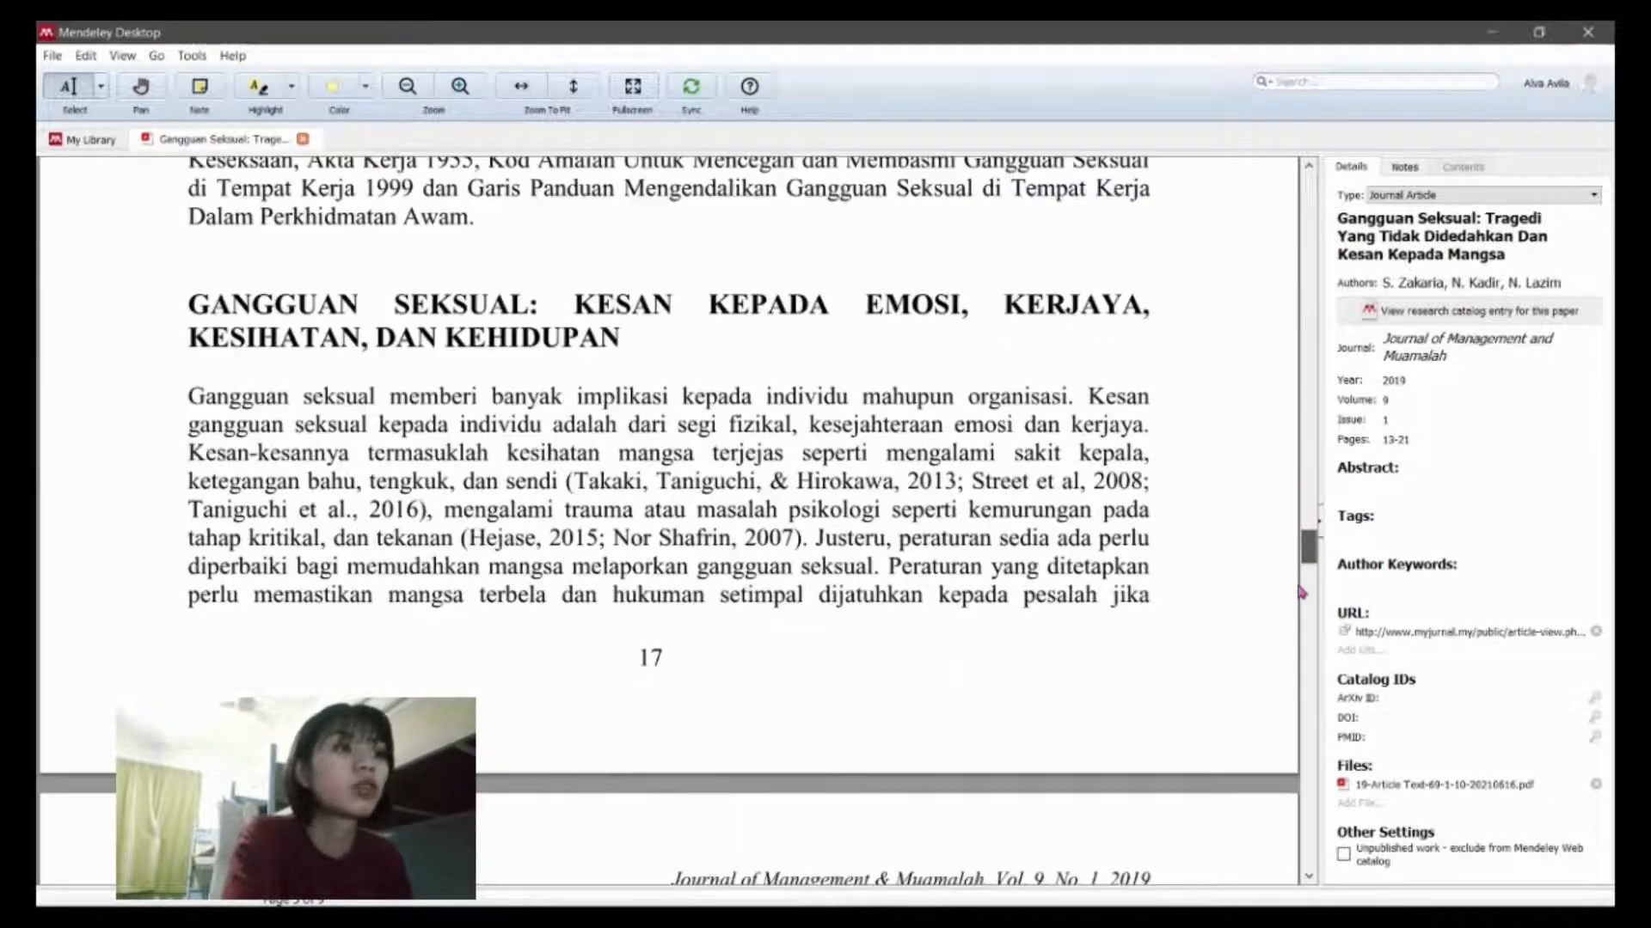
scroll(1301, 719, "down", 15)
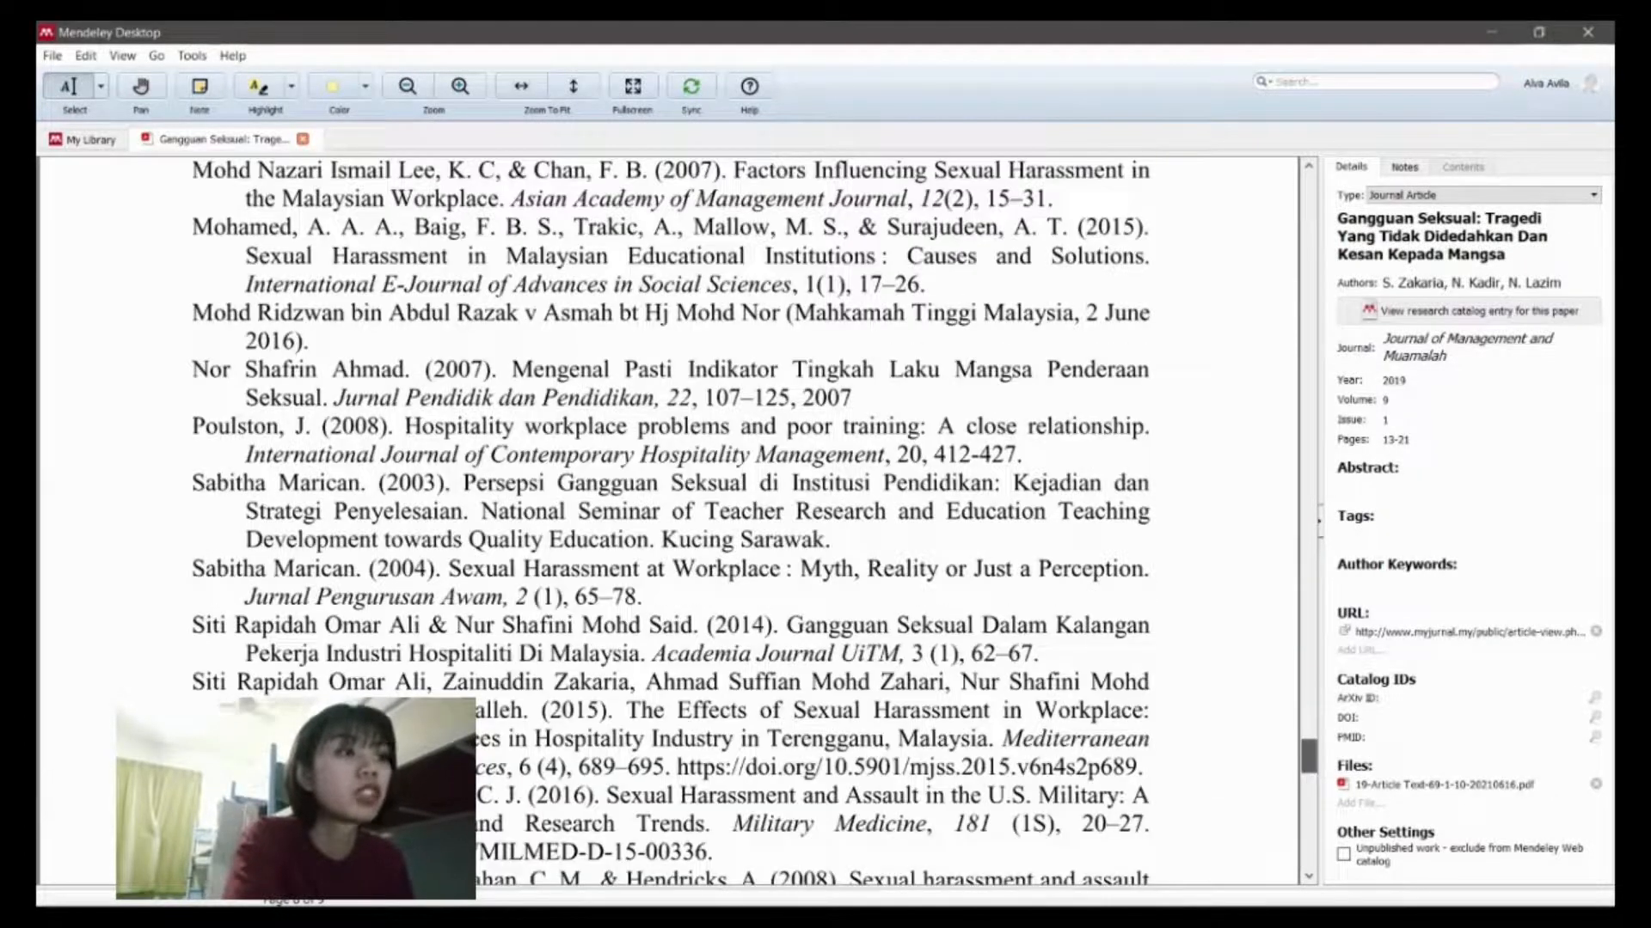
scroll(1287, 839, "up", 10)
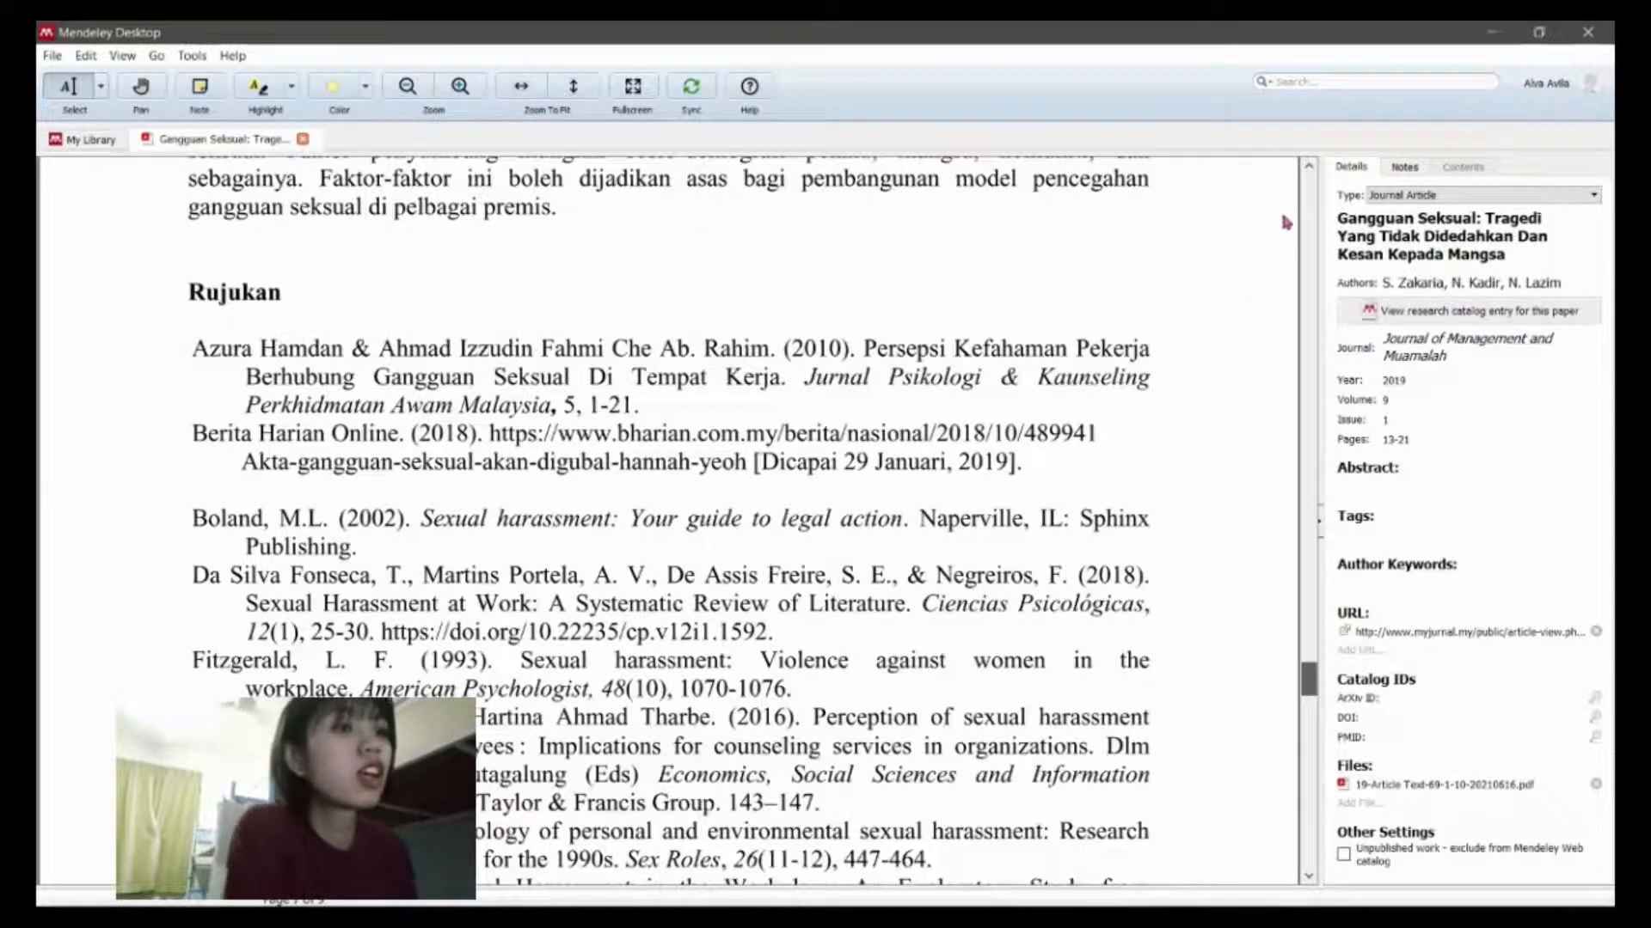
left_click_drag(1282, 215, 1297, 133)
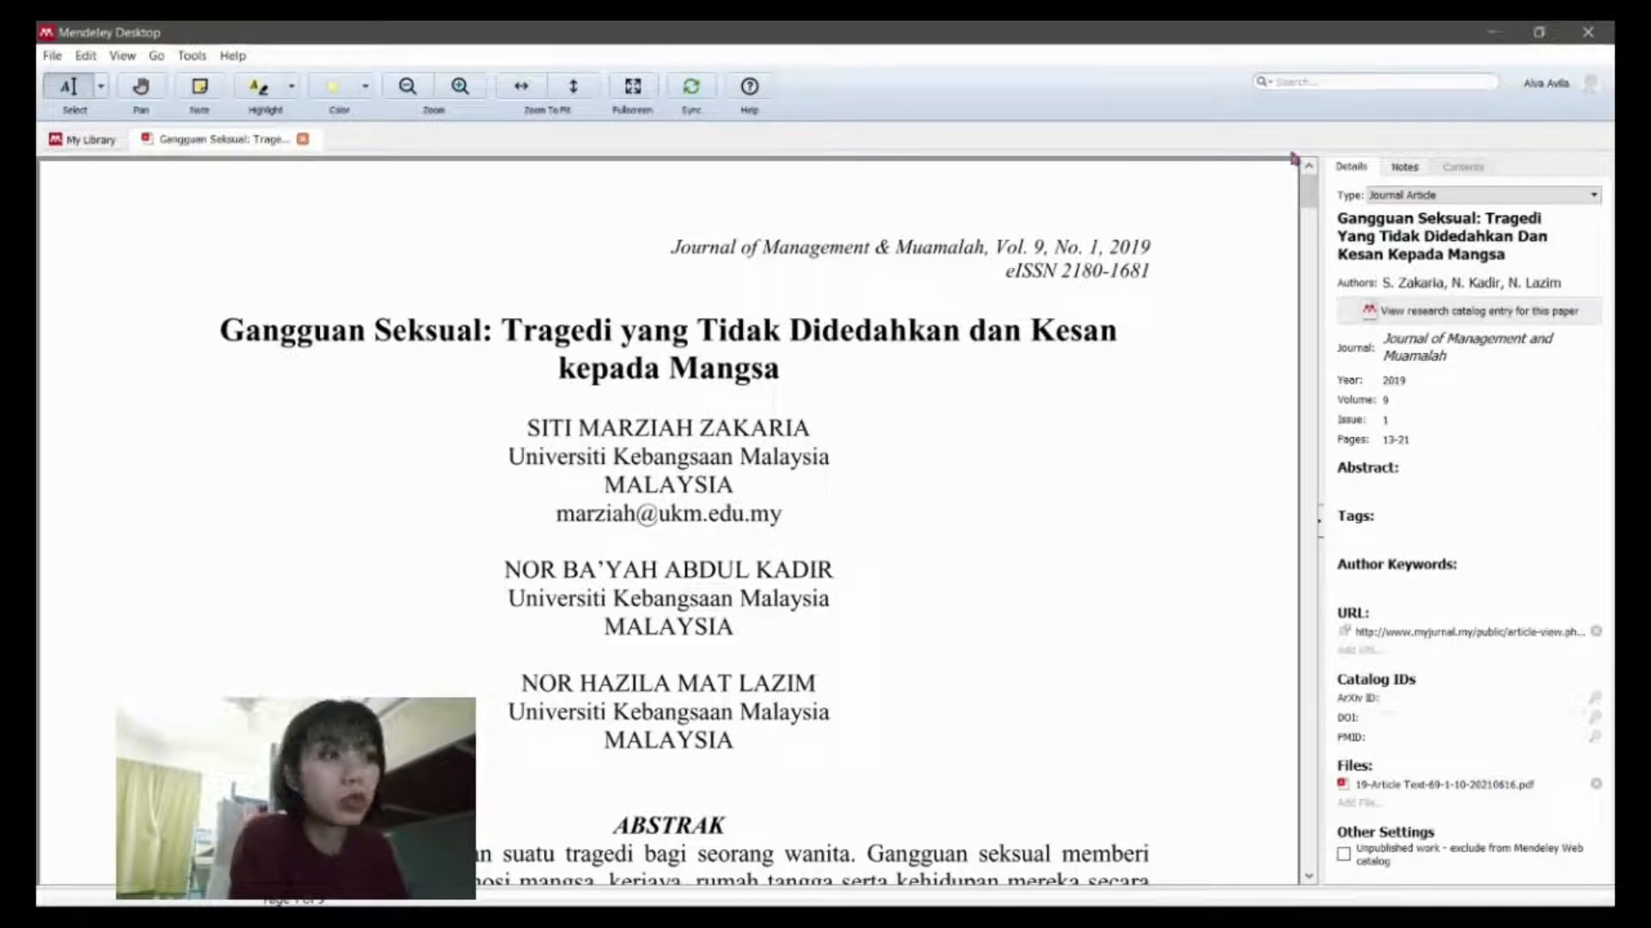
left_click_drag(1311, 206, 1303, 296)
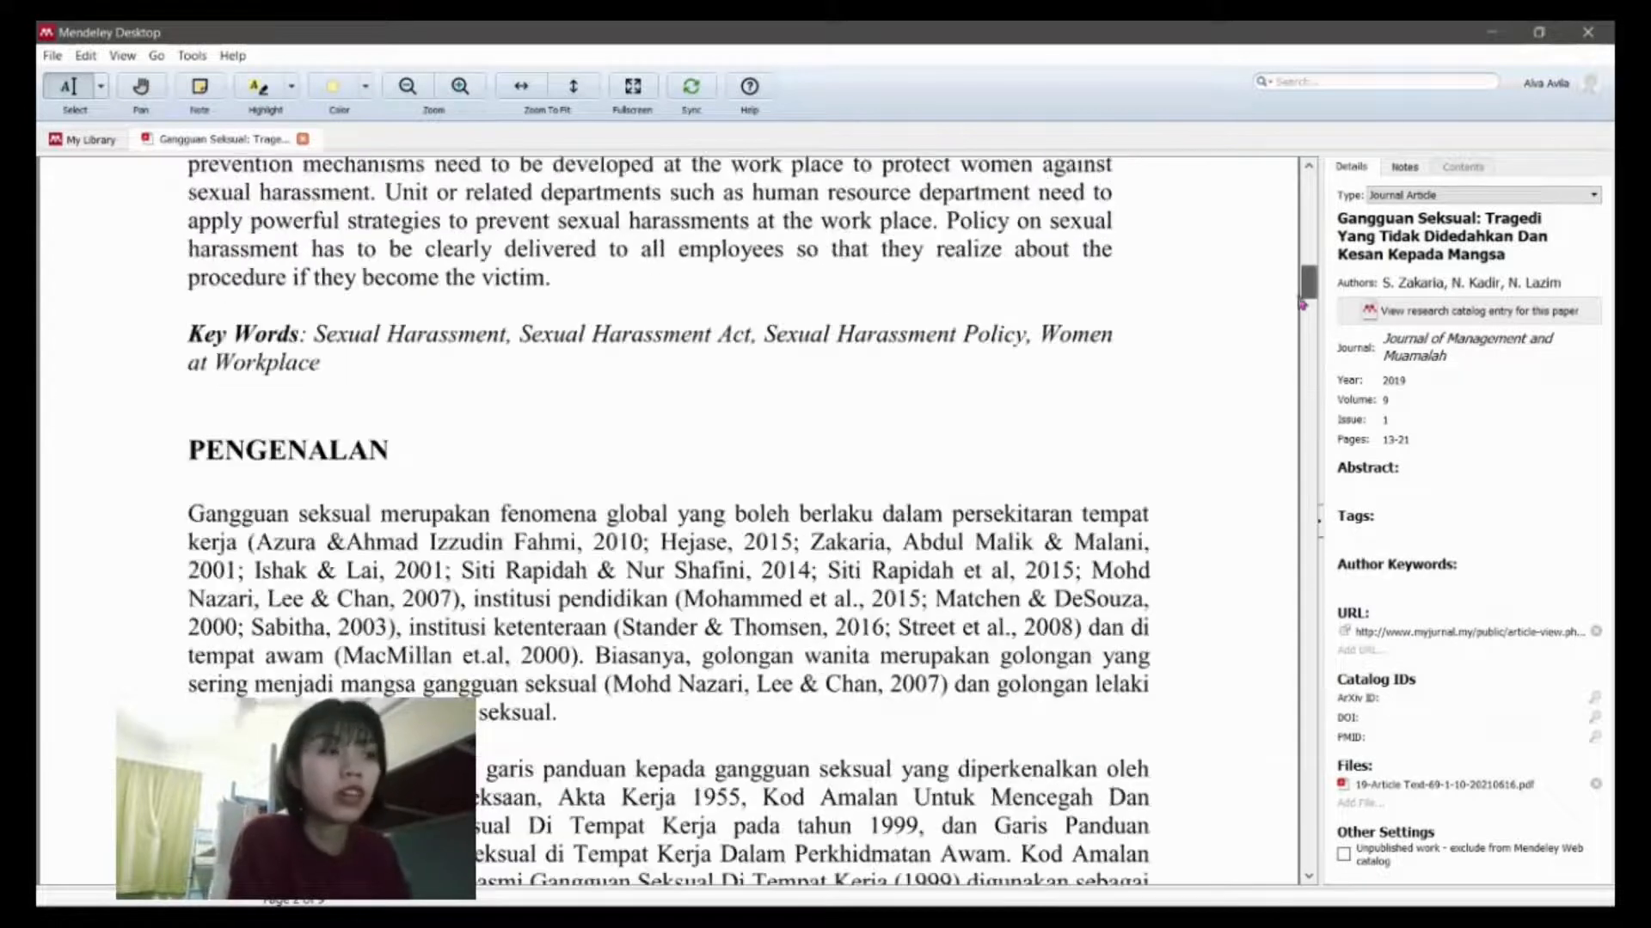
left_click_drag(1305, 292, 1328, 205)
scroll(483, 481, "up", 4)
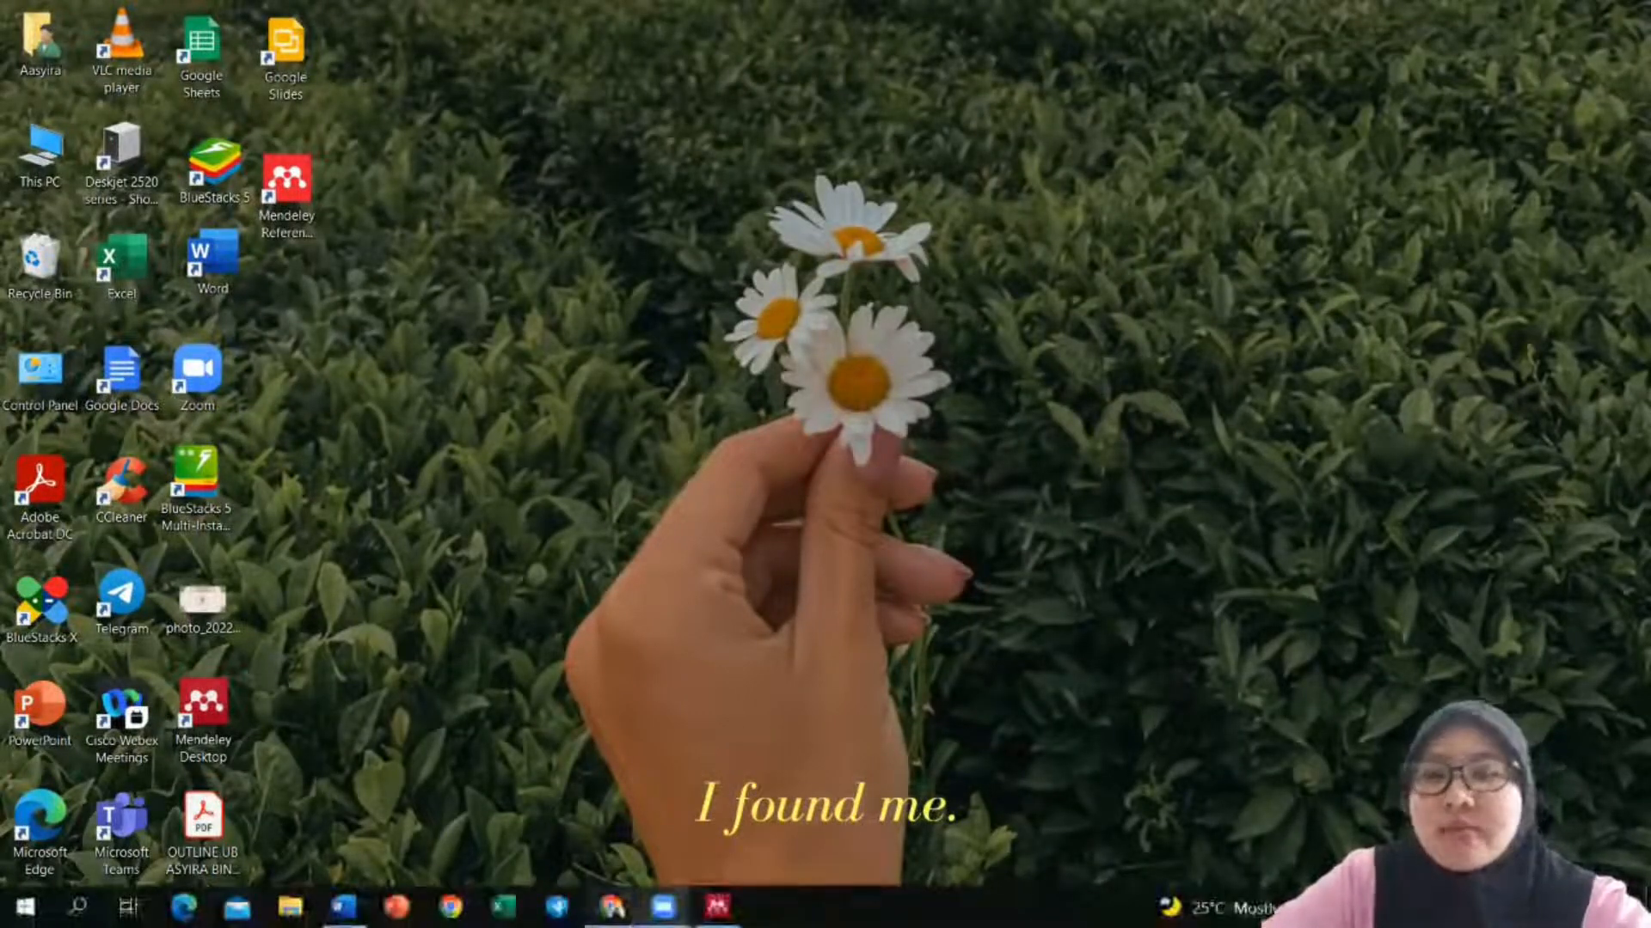
Step: Restore Microsoft Word's blank Document1 from the taskbar
left_click(343, 907)
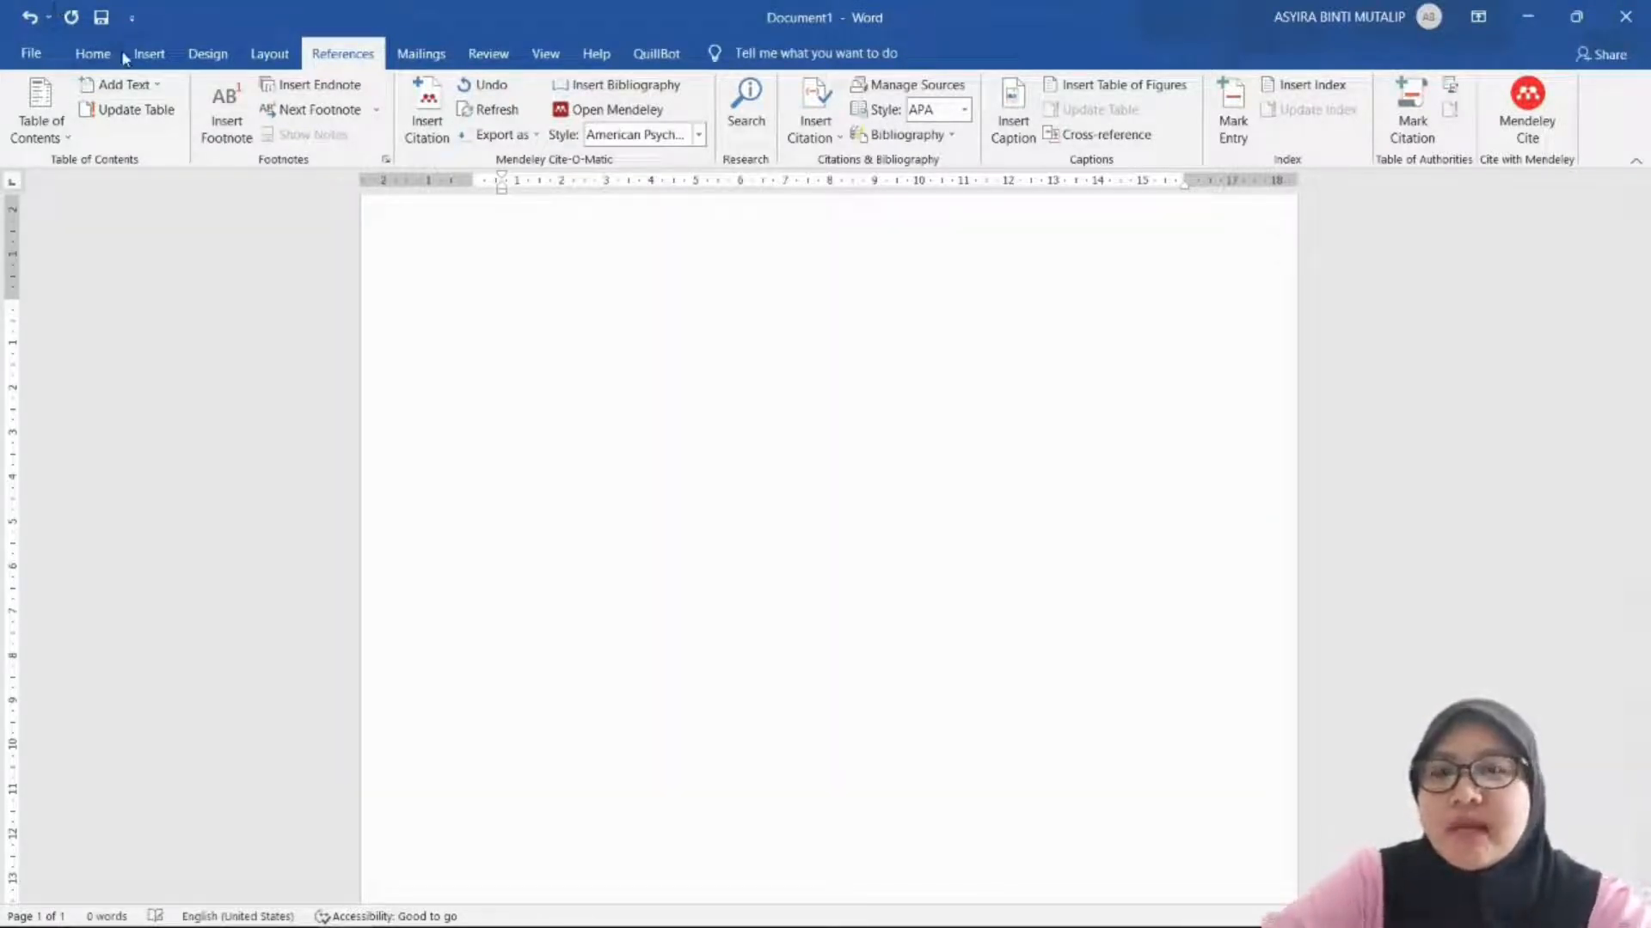
Step: Type the bold capitalised title 'KESAN GANGGUAN SEKSUAL KE ATAS MENTAL MANGSA MASYARAKAT DI MALAYSIA.'
left_click(93, 53)
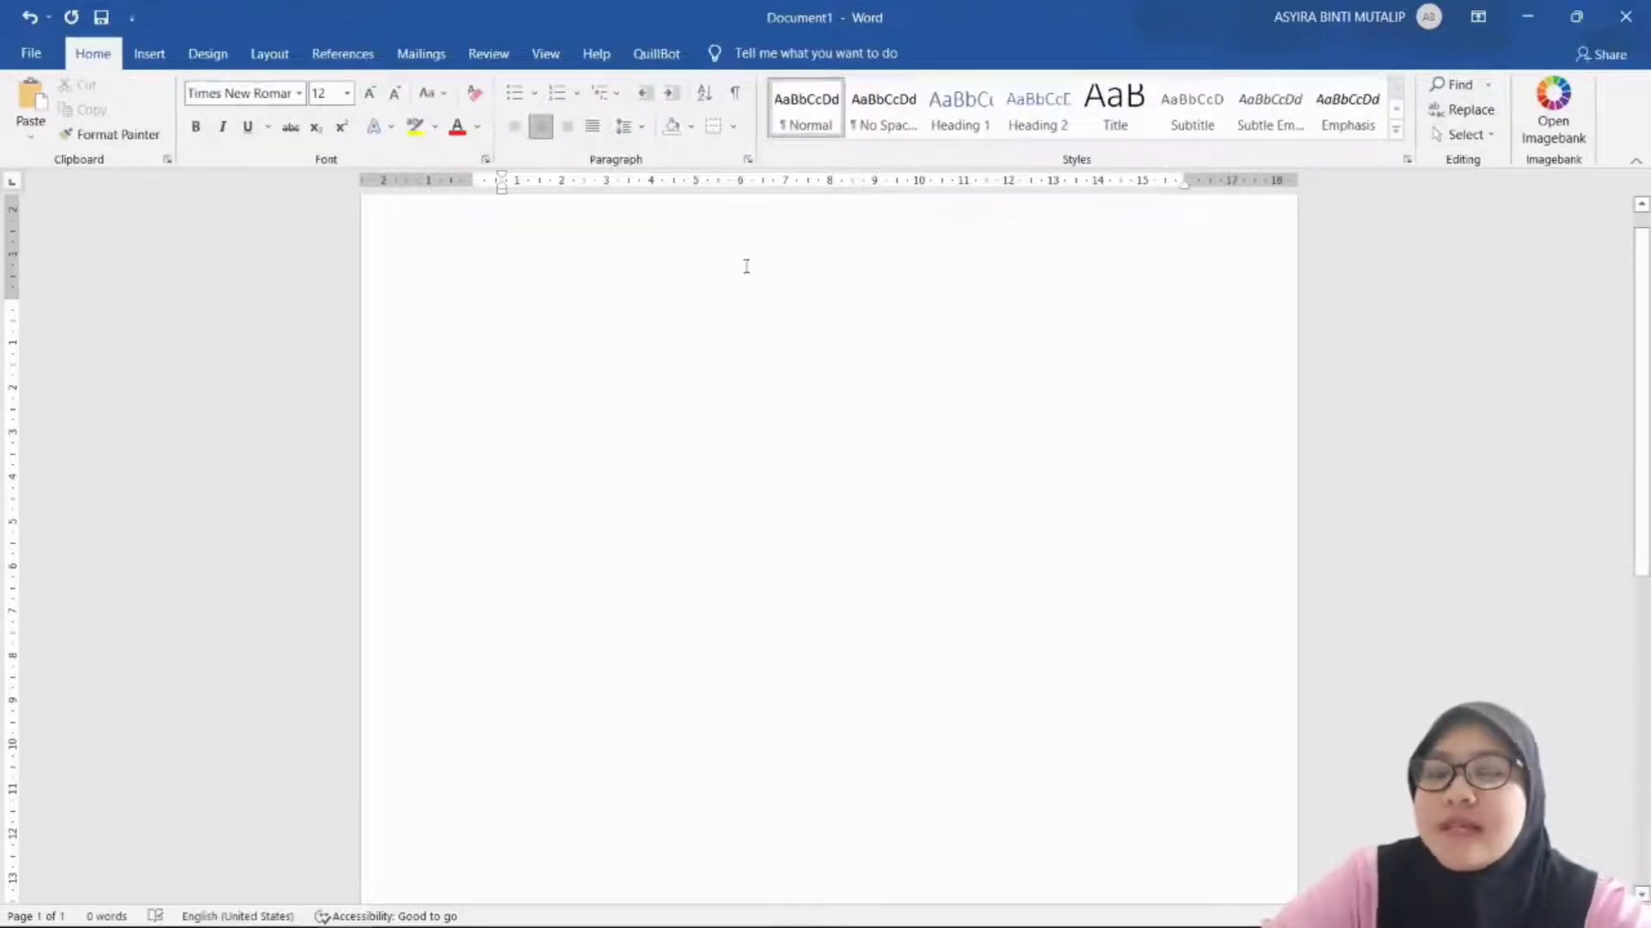
key("ctrl+b")
key("Caps_Lock")
type("KESAN GANGG")
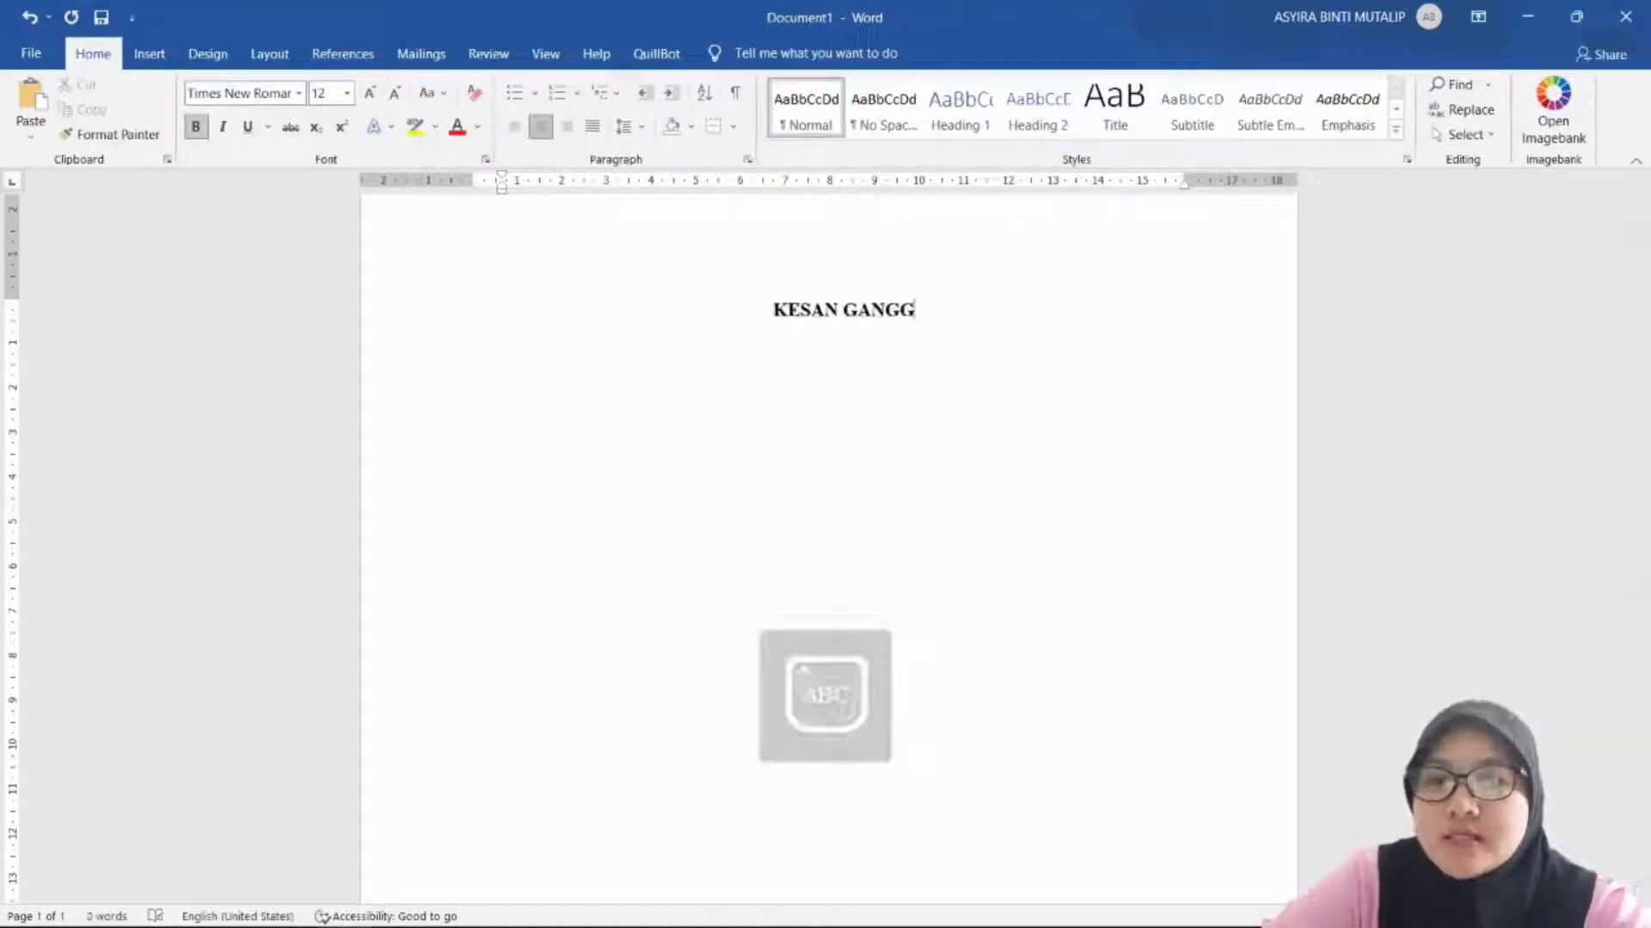
type("UAN SEKSUAL KE ATAS MENT")
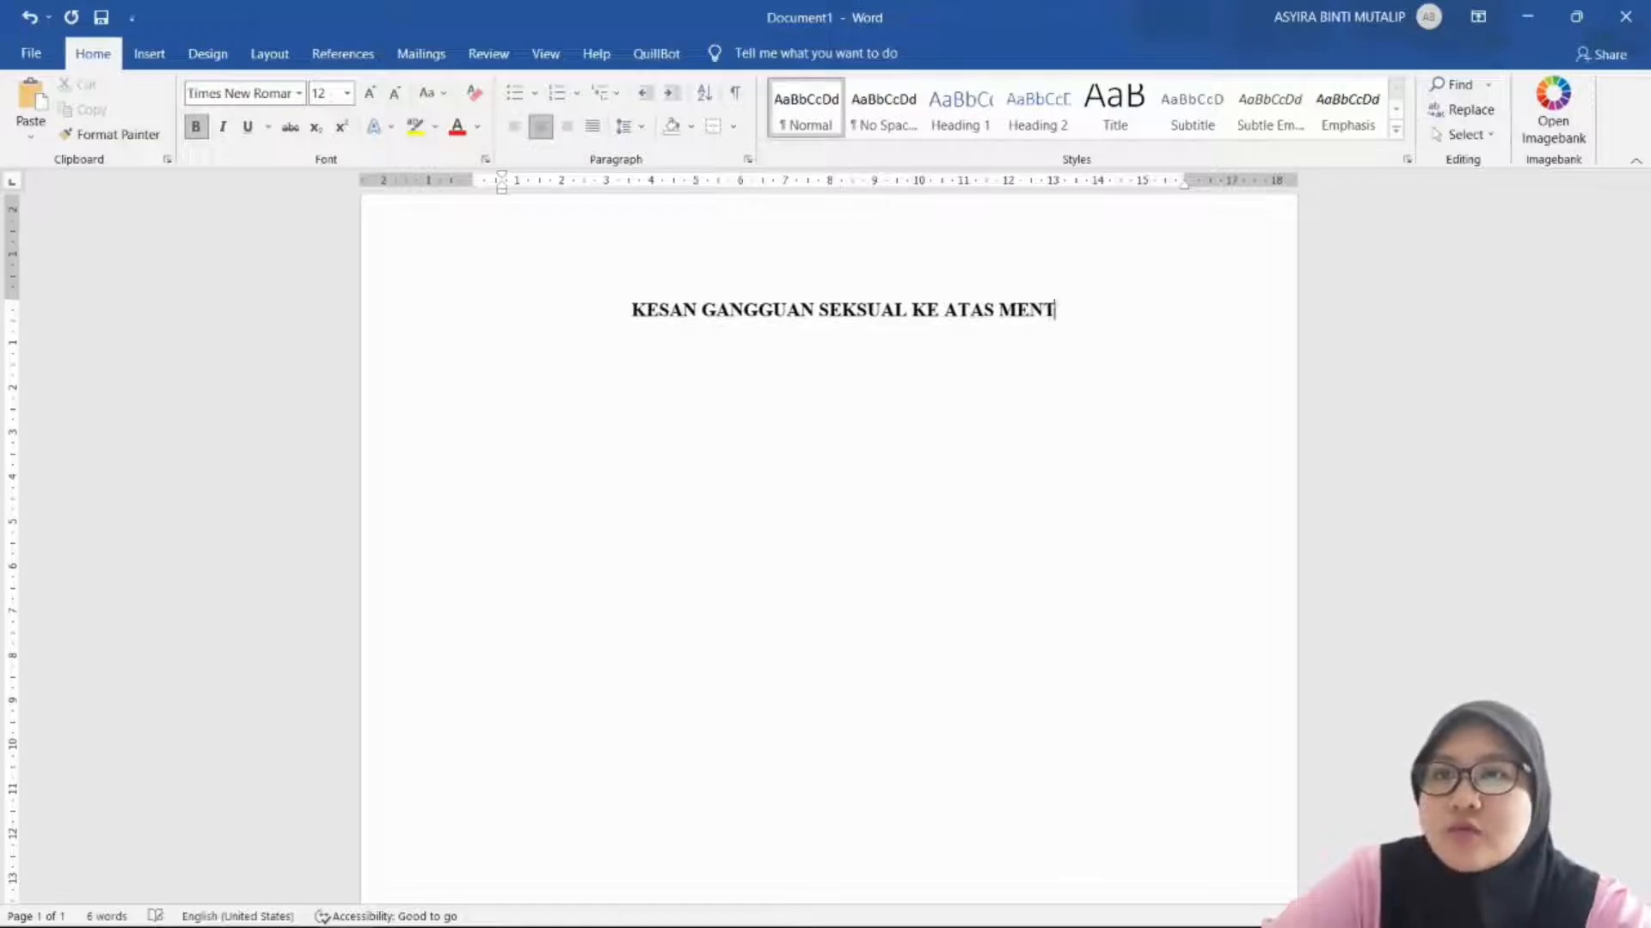
type("AL MANGSA MASYARAKAT ")
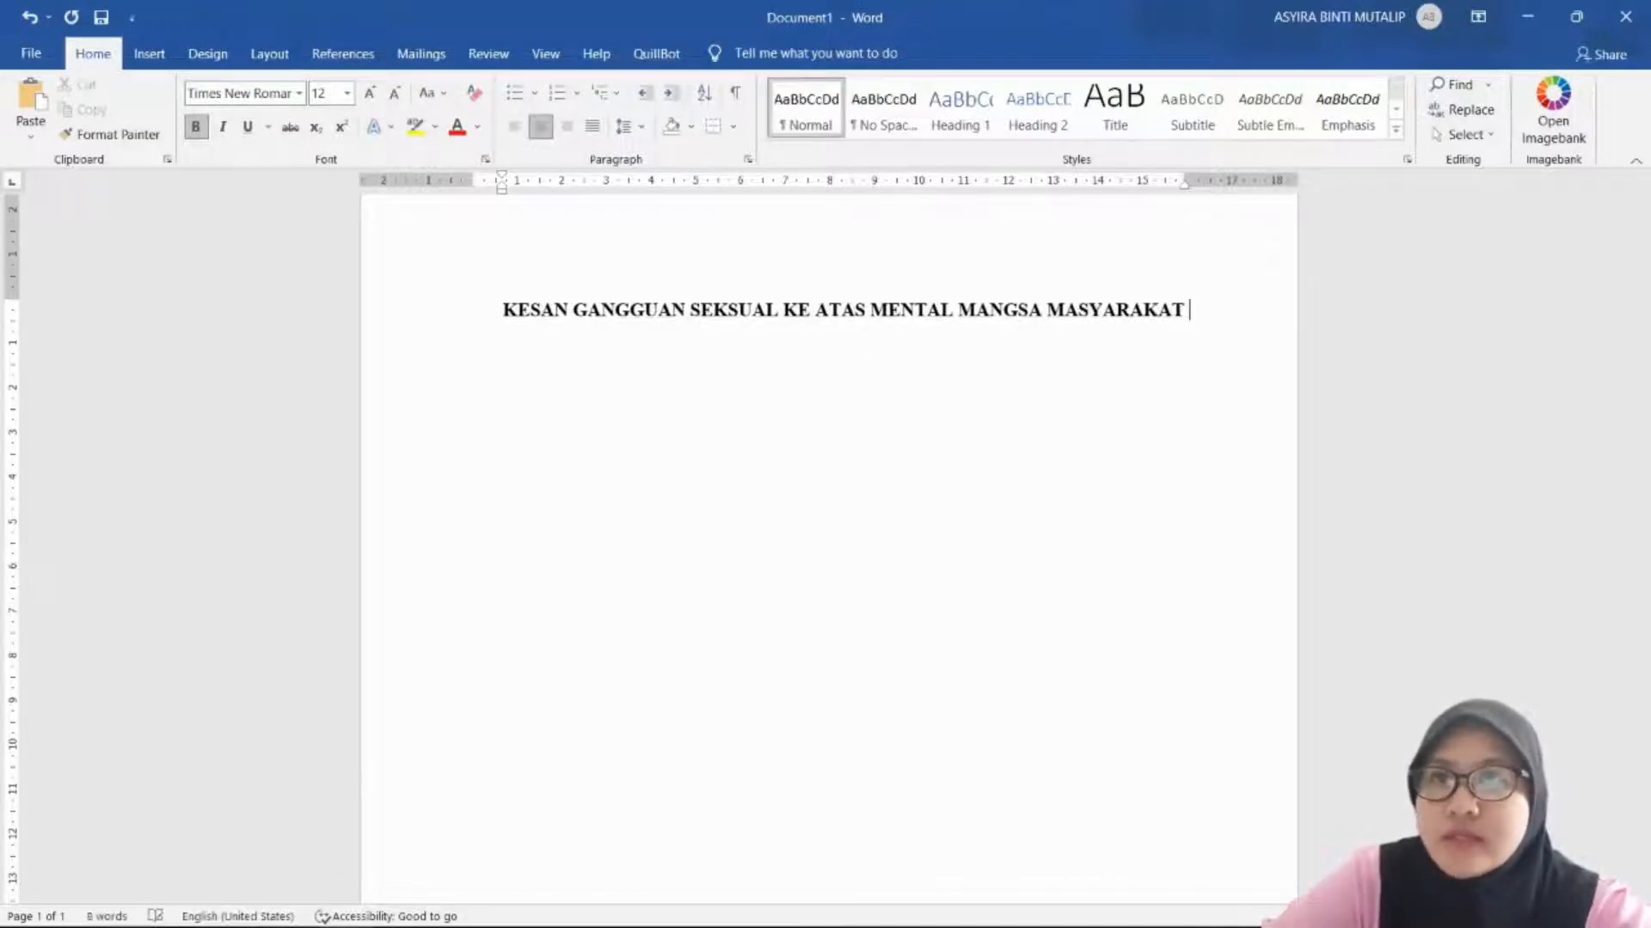
type("DI MALAYSIA.")
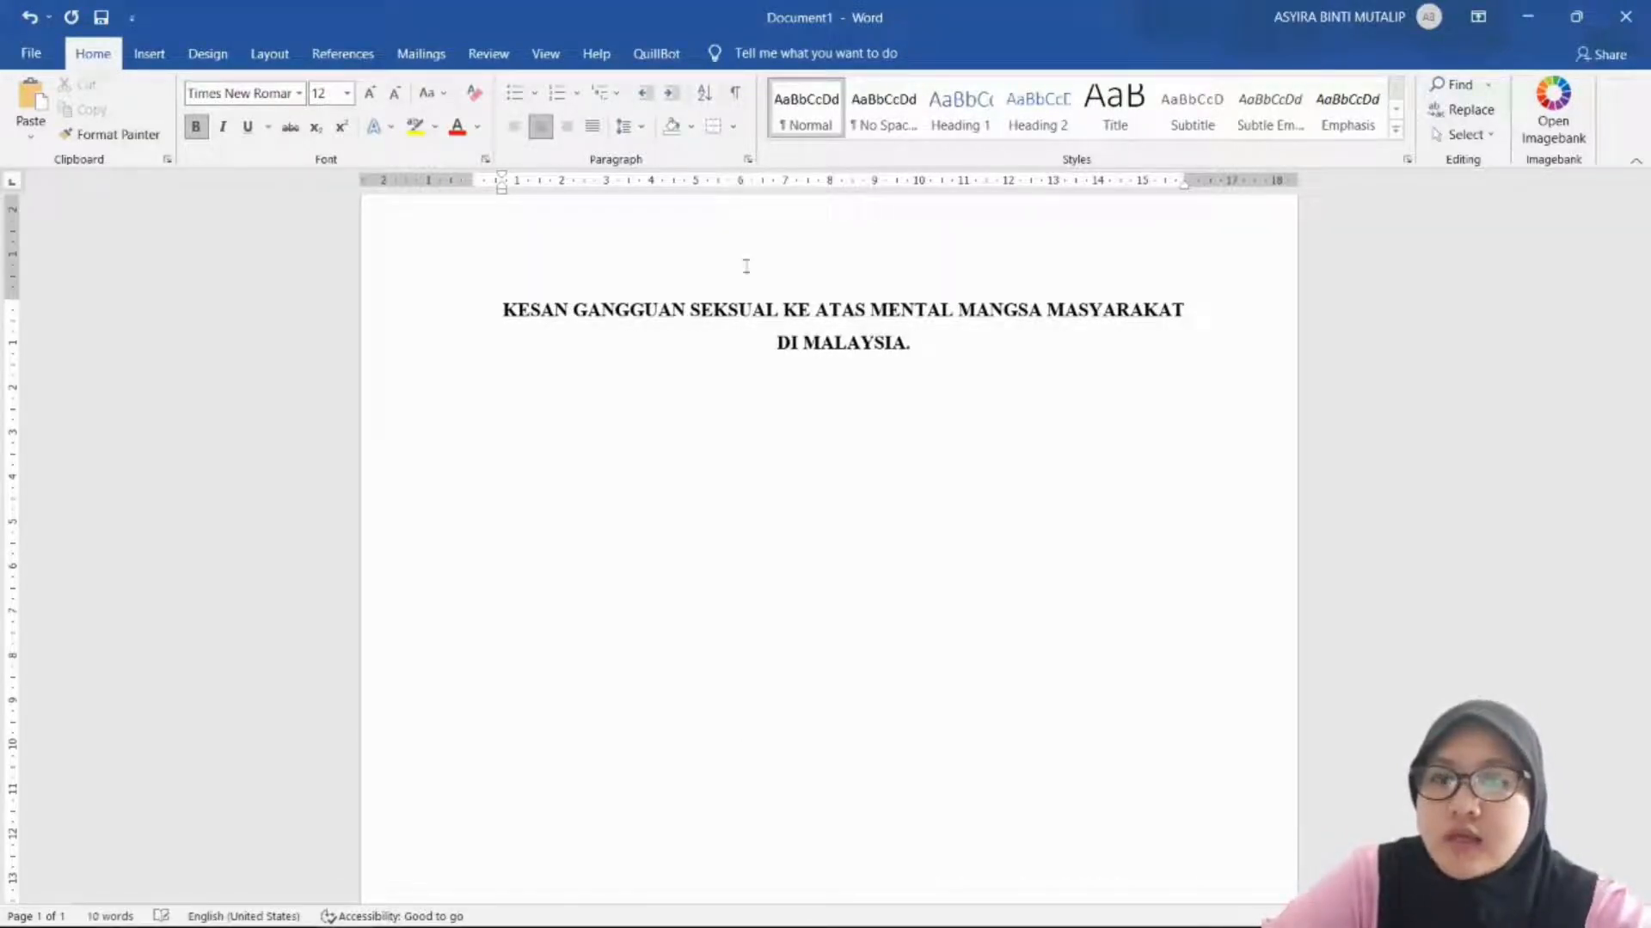
Step: Add the left-aligned 'BAB 1 : PENGENALAN' heading, '1.1 Pendahuluan' subheading and opening sentence on sexual harassment
key("ctrl+l")
key("Return")
type("BAB 1 ")
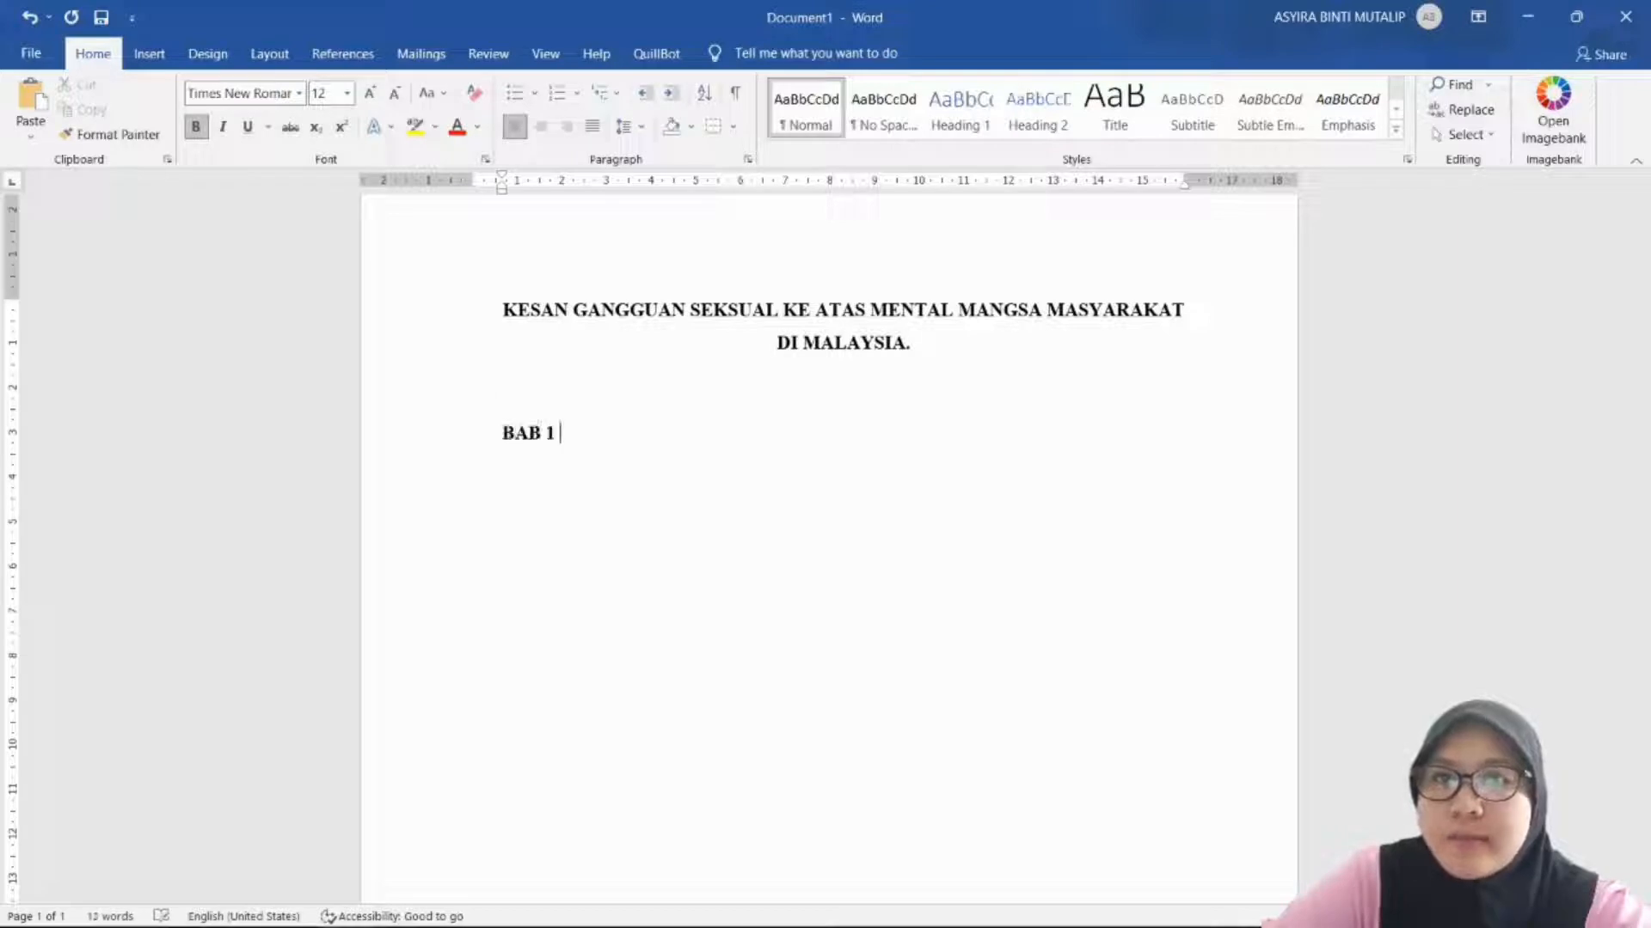
type(": PENGENALAN ")
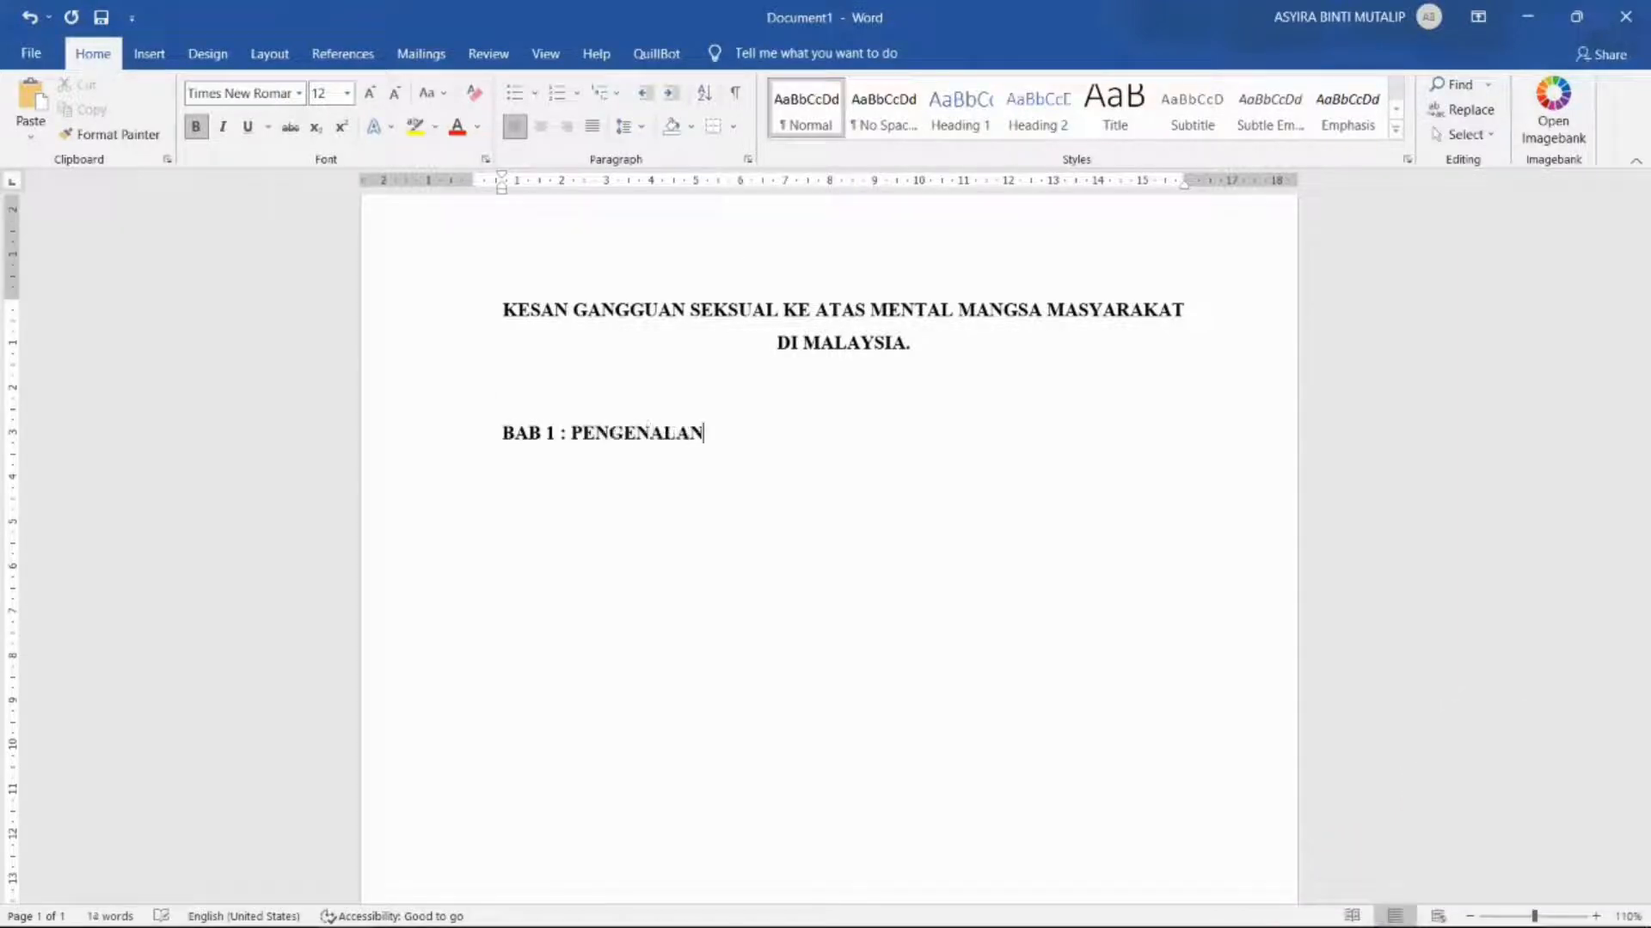
type("1.1")
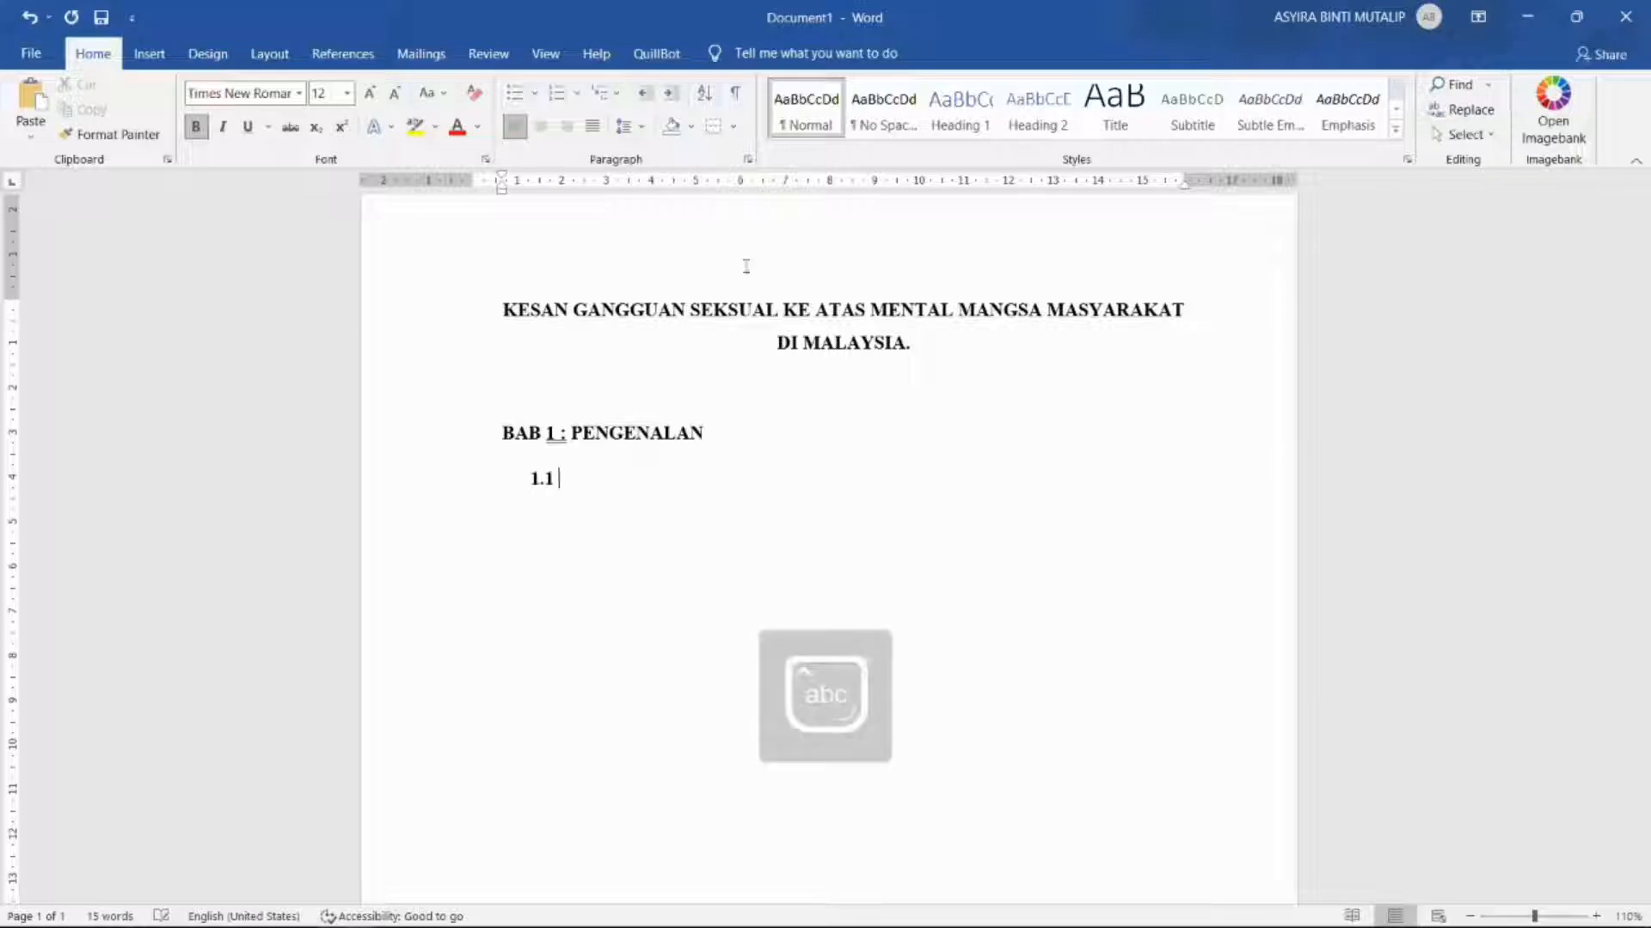
key("ctrl+b")
type("Pendahula")
key("BackSpace")
type("uan")
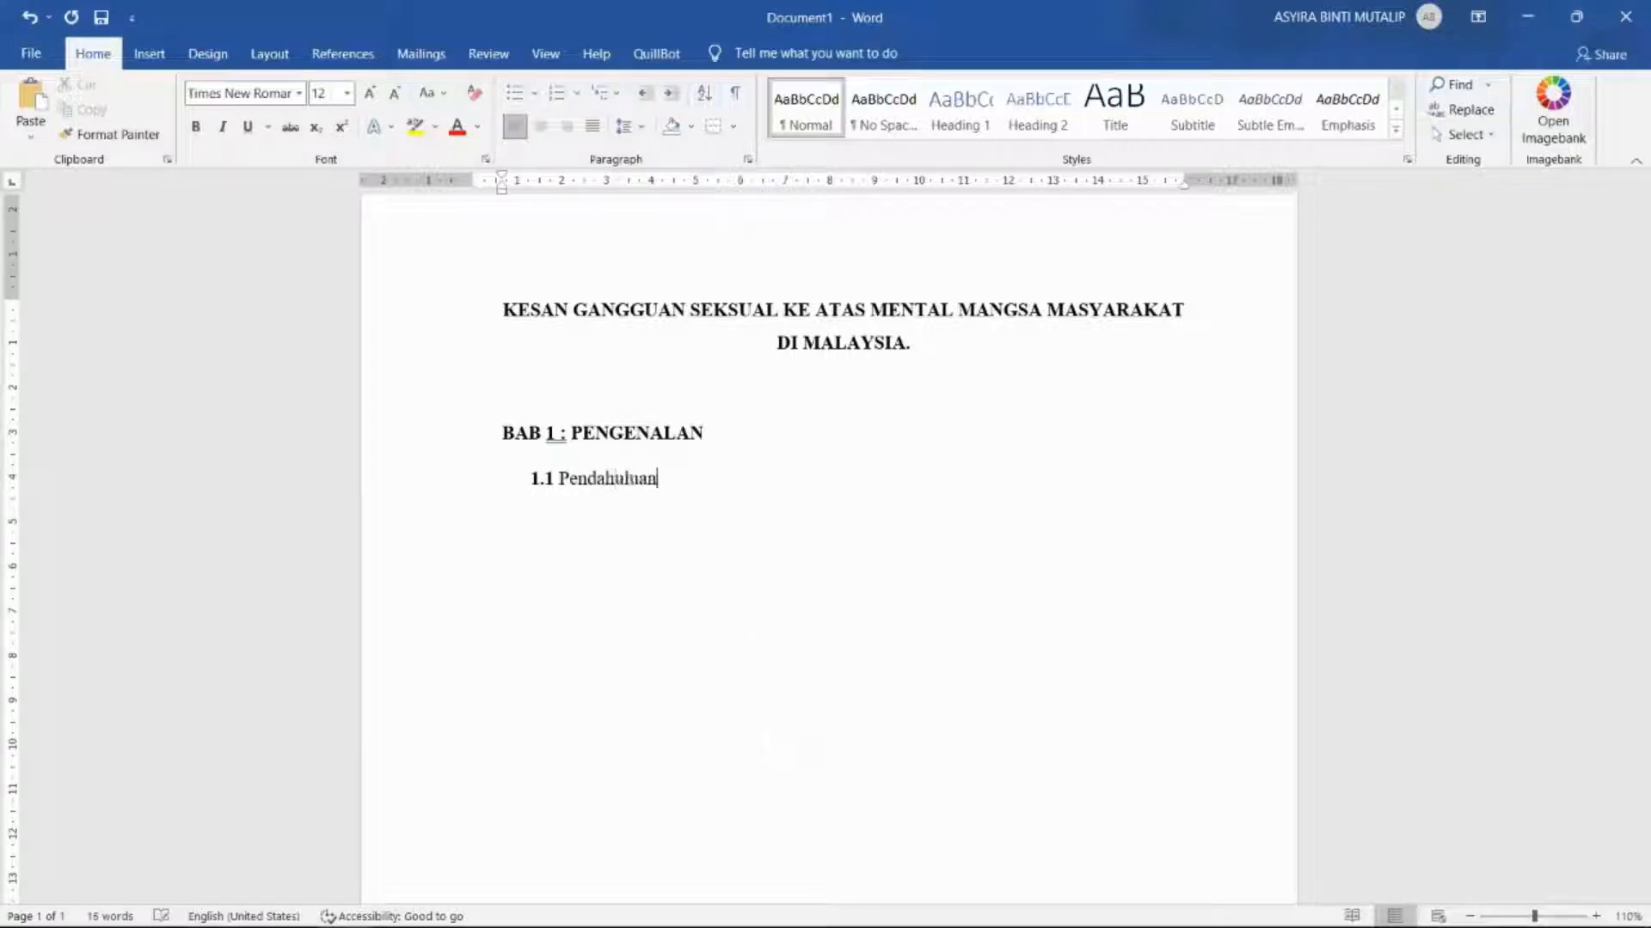
key("Return")
key("BackSpace")
key("BackSpace")
key("BackSpace")
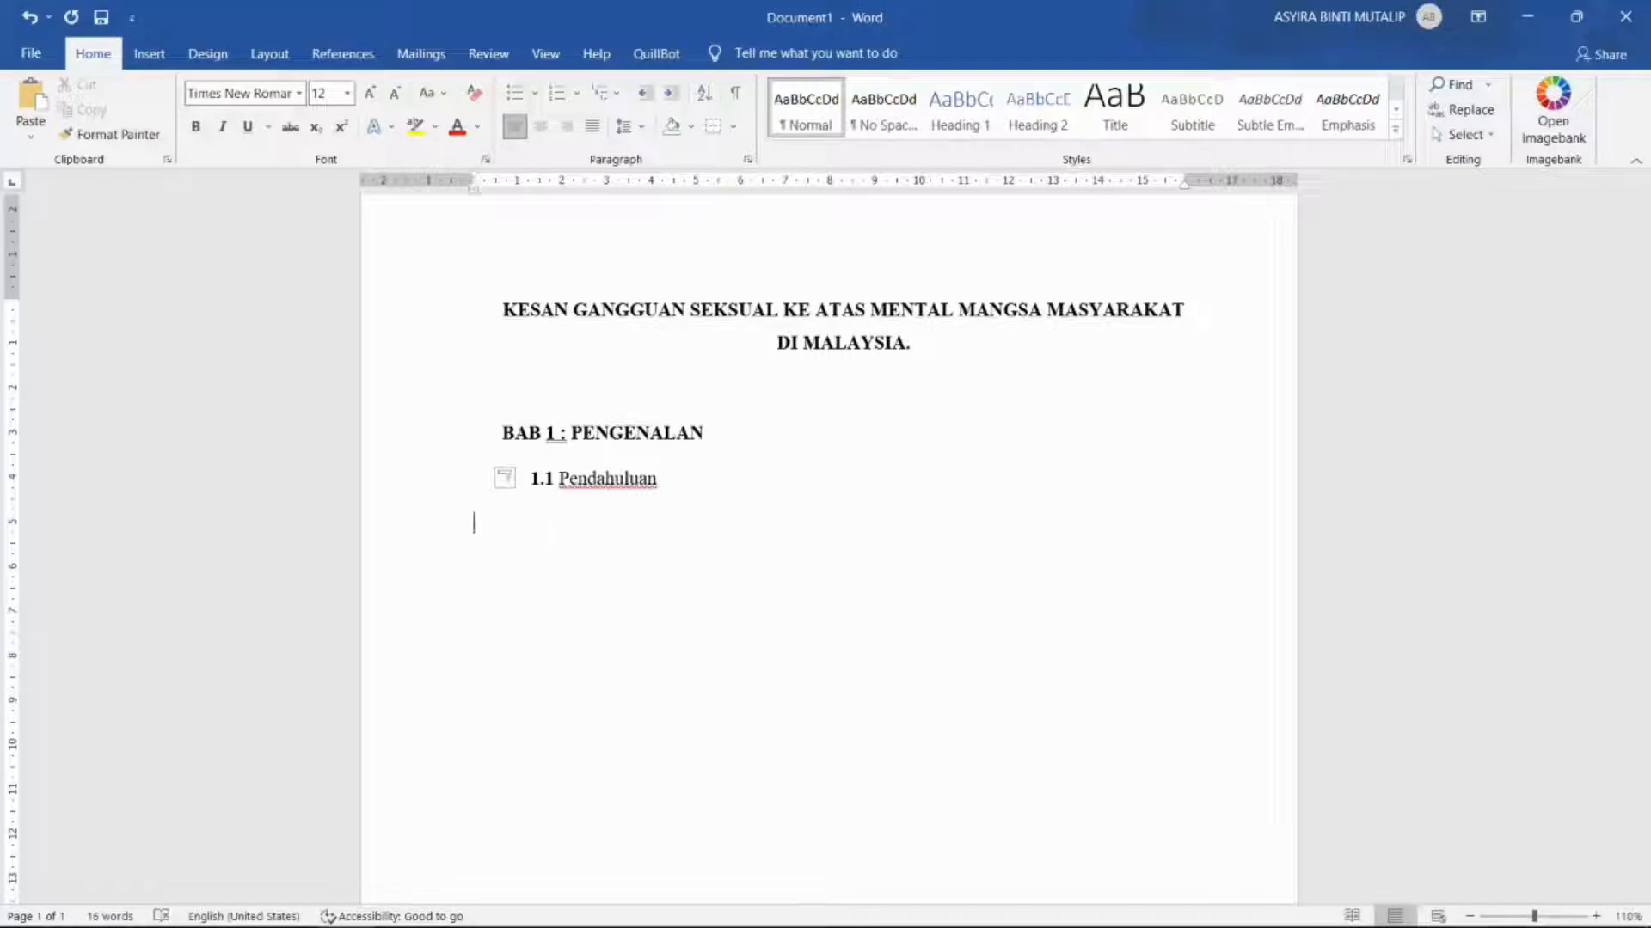
type("Gangguan ")
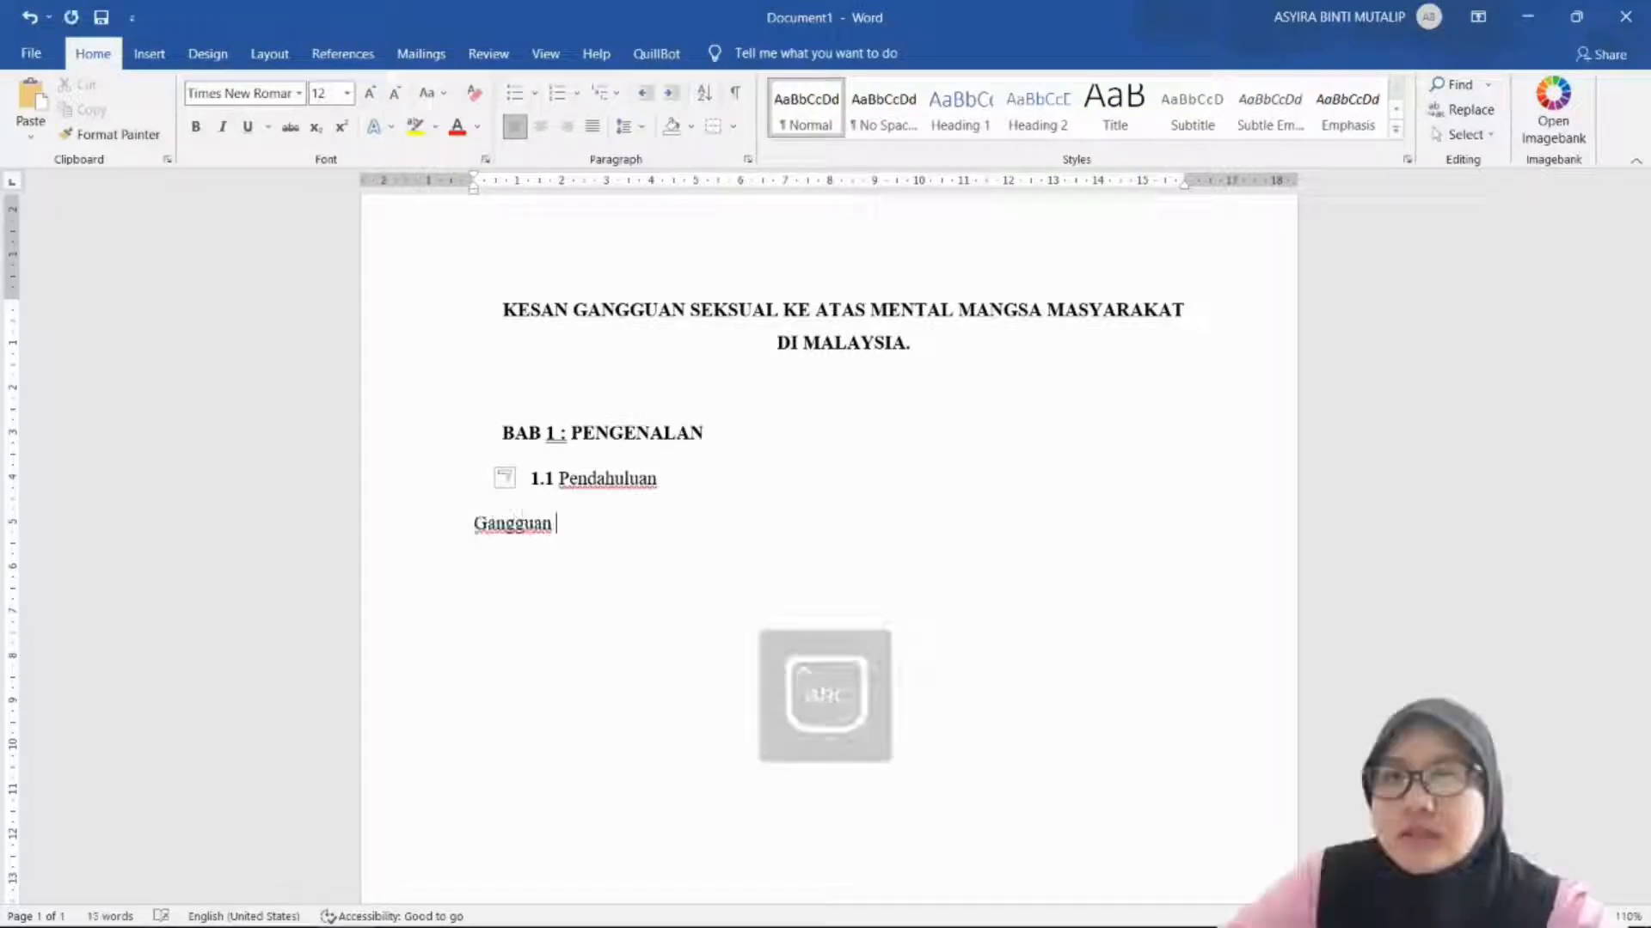
type("seksual merupakan")
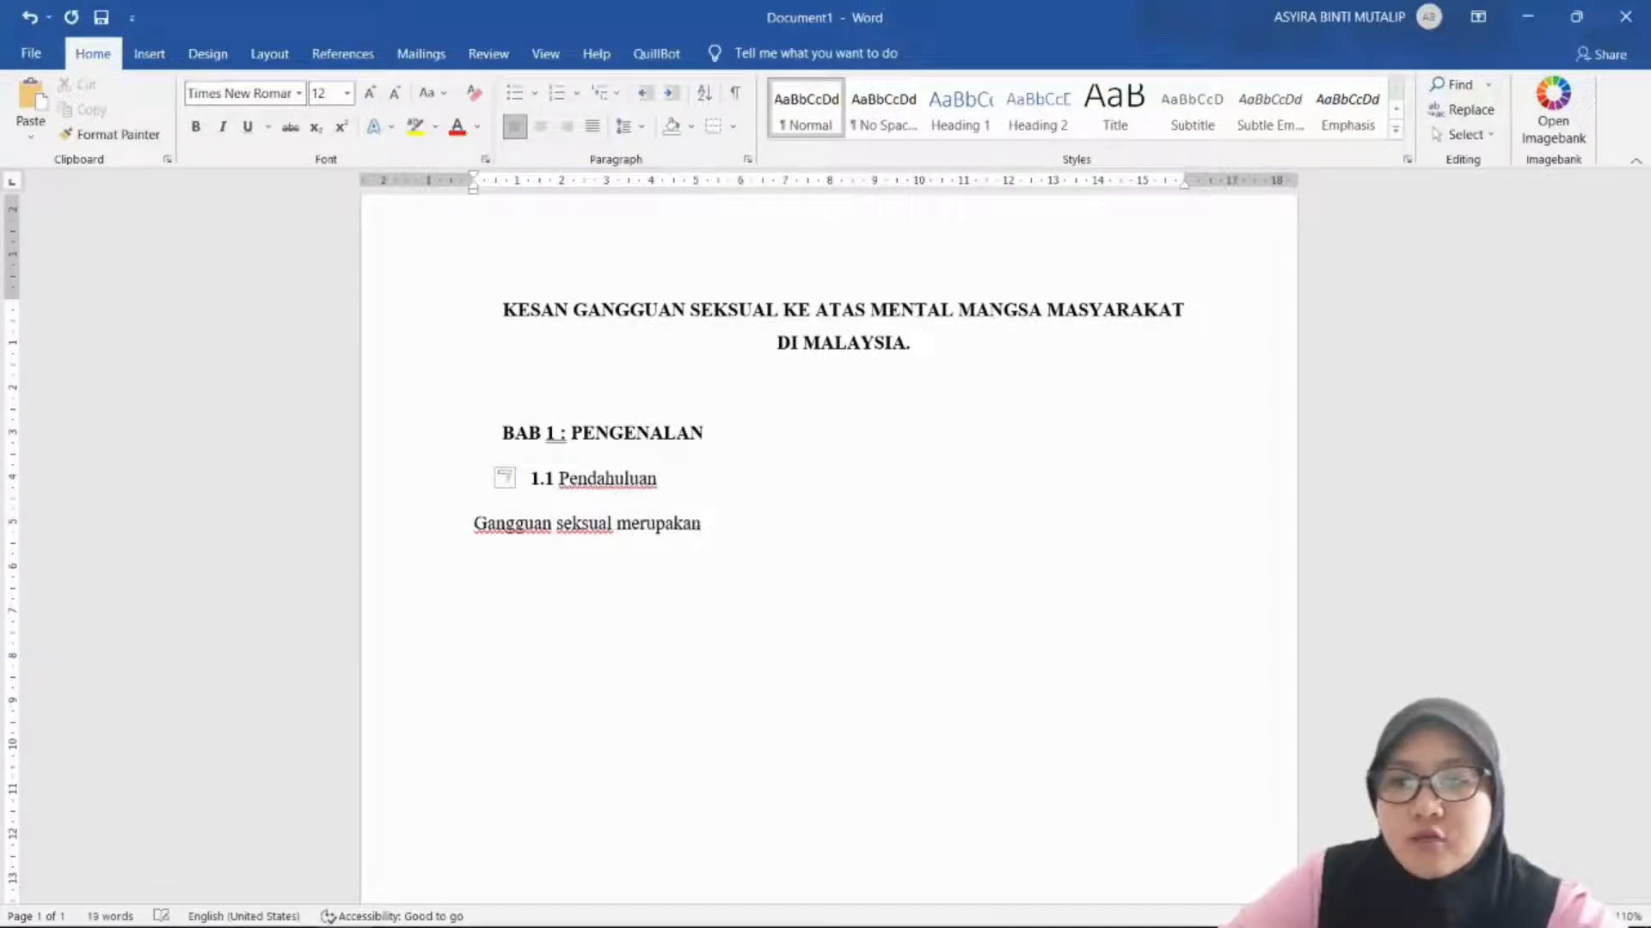
type(" salah satu isu")
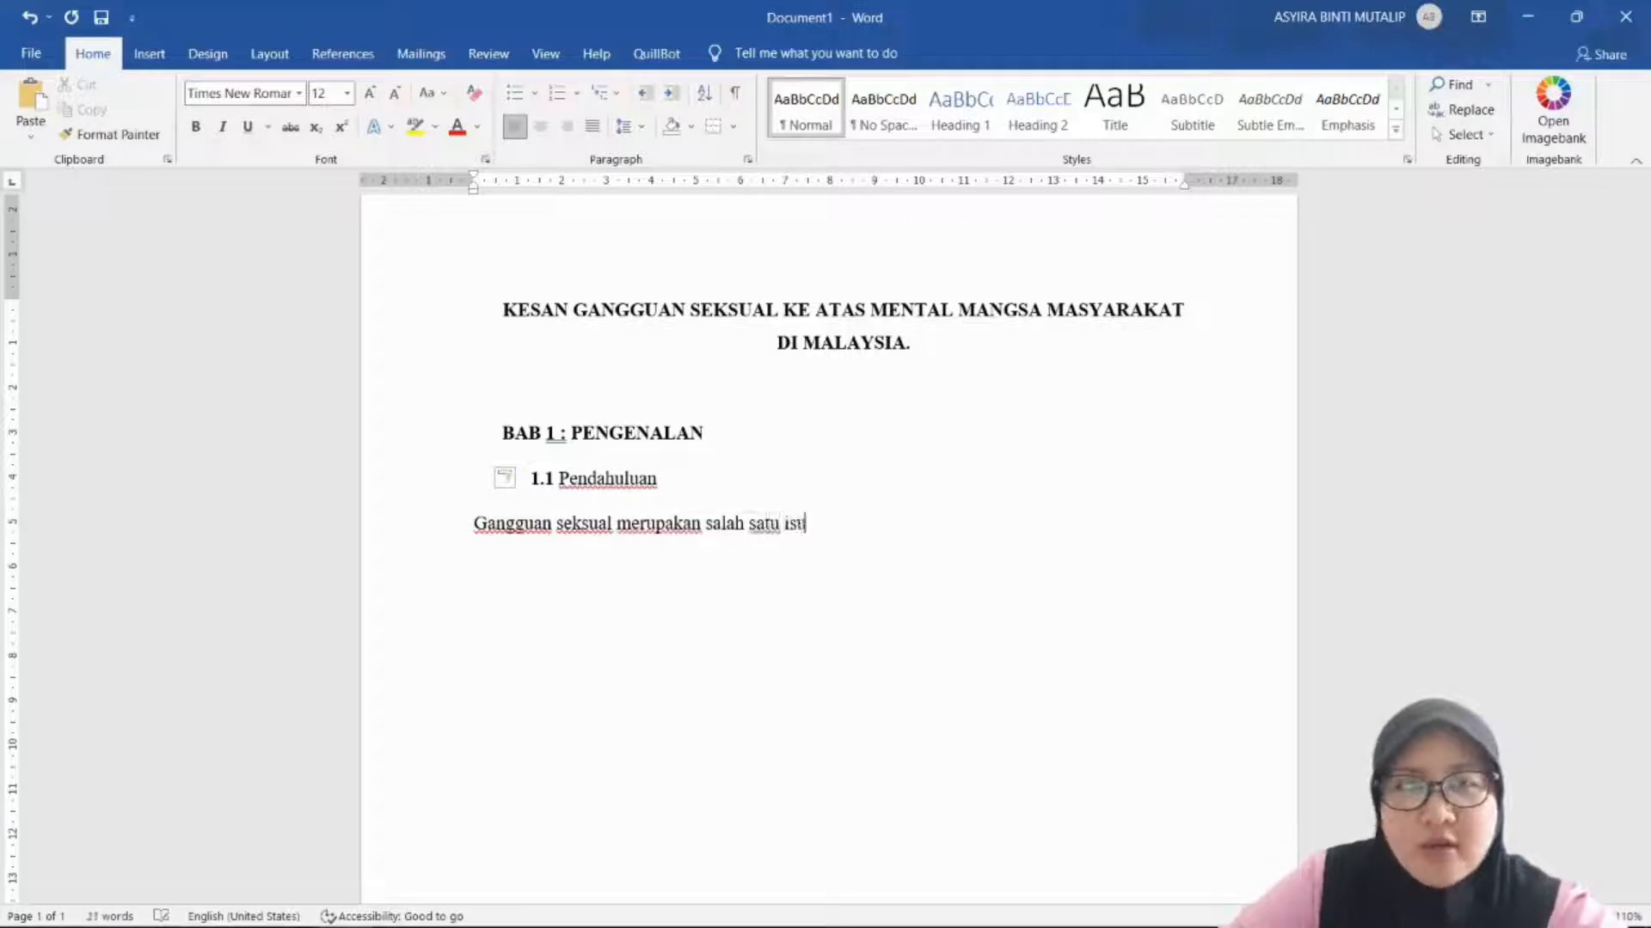
type(" yang amat serius yang seringkali")
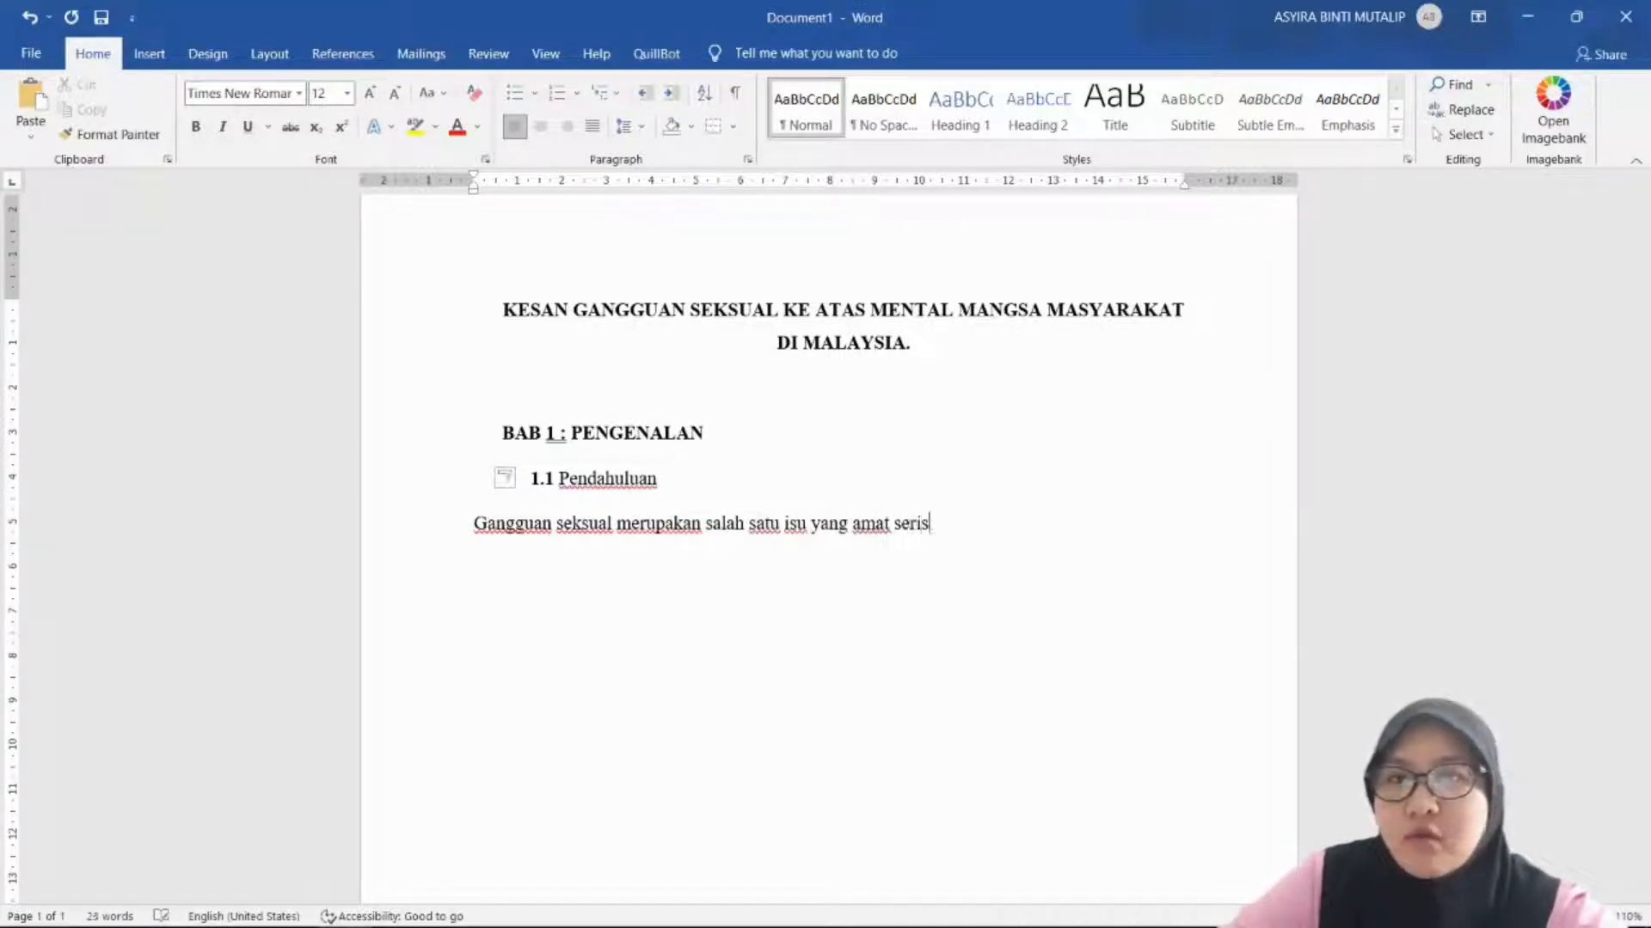
type(" berlaku")
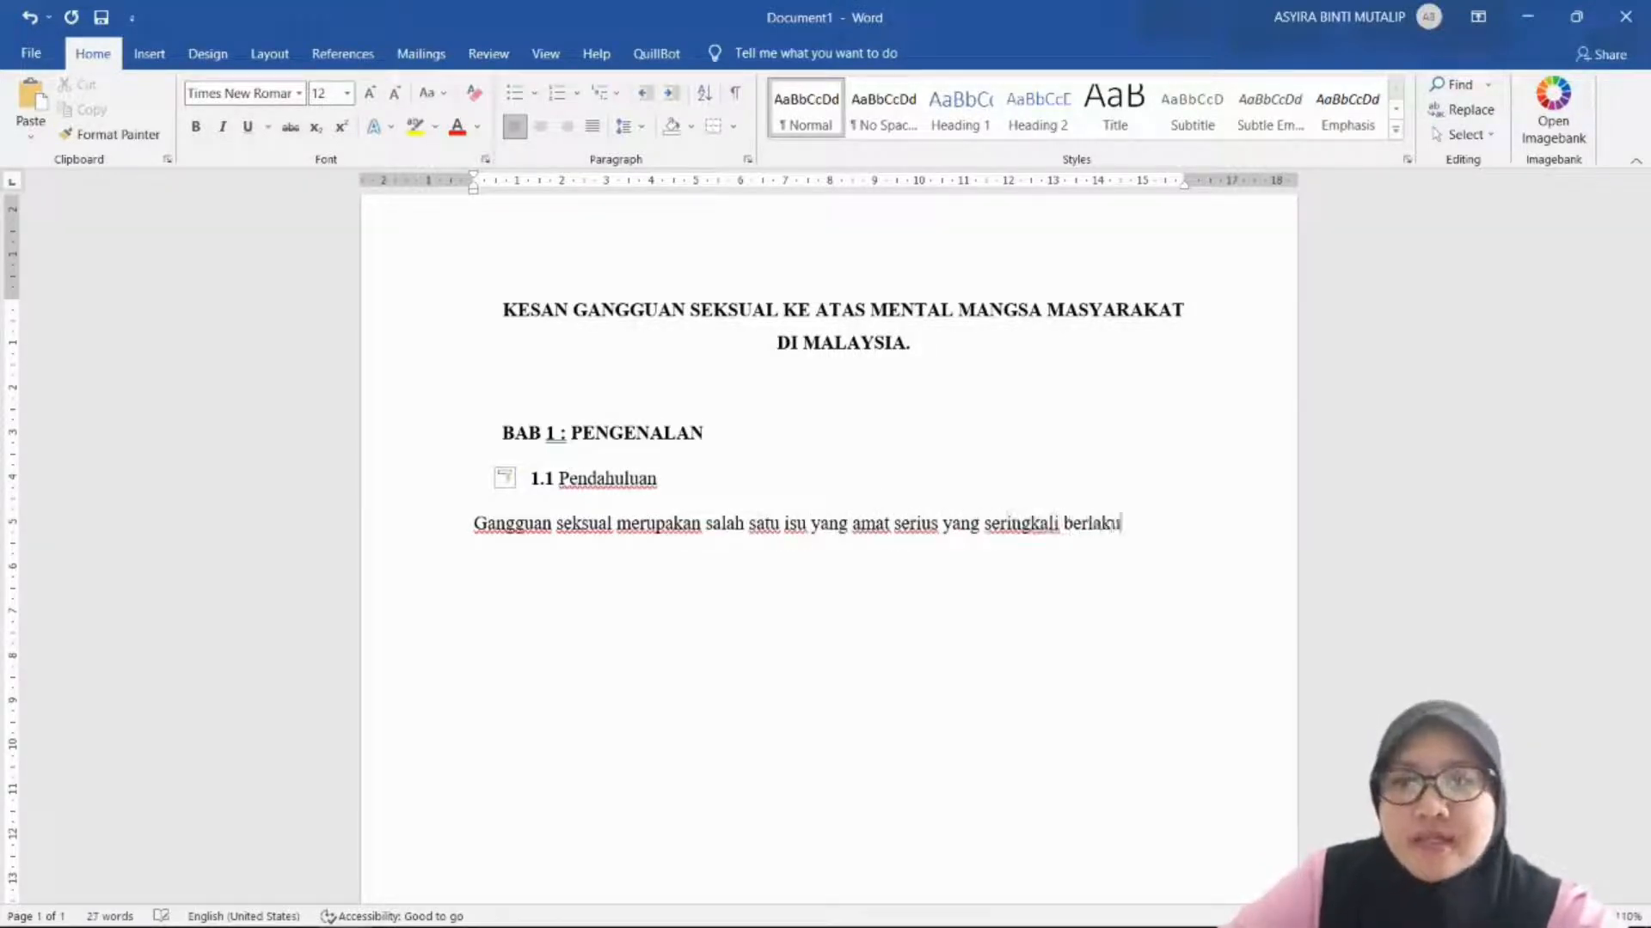
type(" di tempat ker")
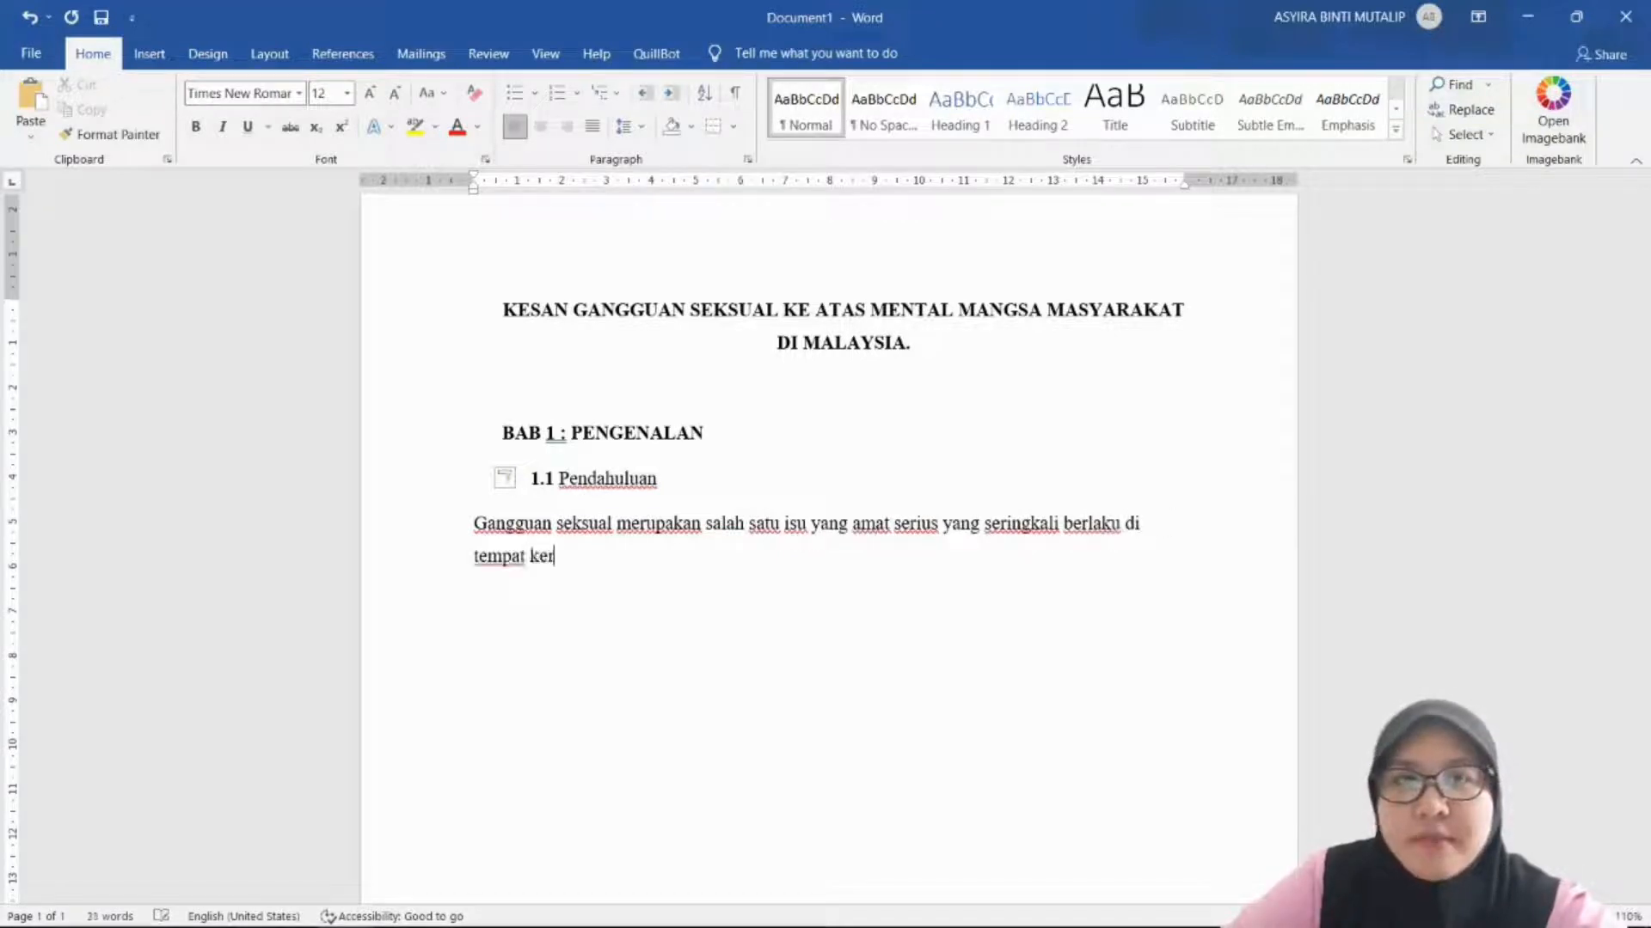
type("ja ataupun sekolah.")
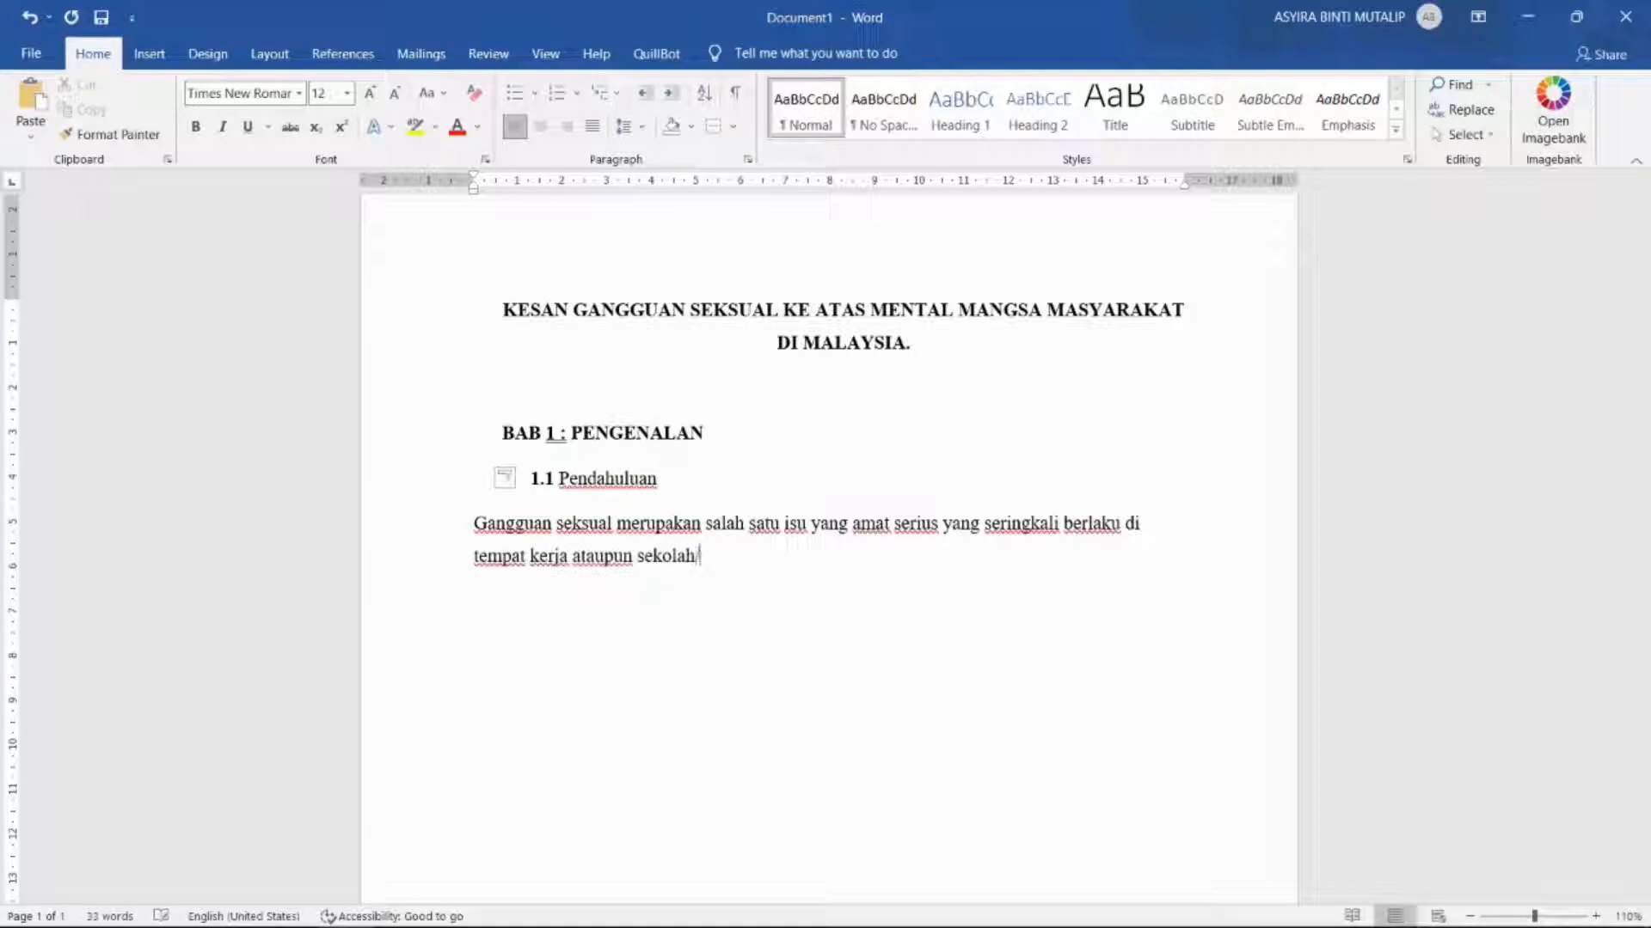
Step: Start a Mendeley citation from Word's References tab and open the 2019 Gangguan seksual paper's PDF
left_click(361, 62)
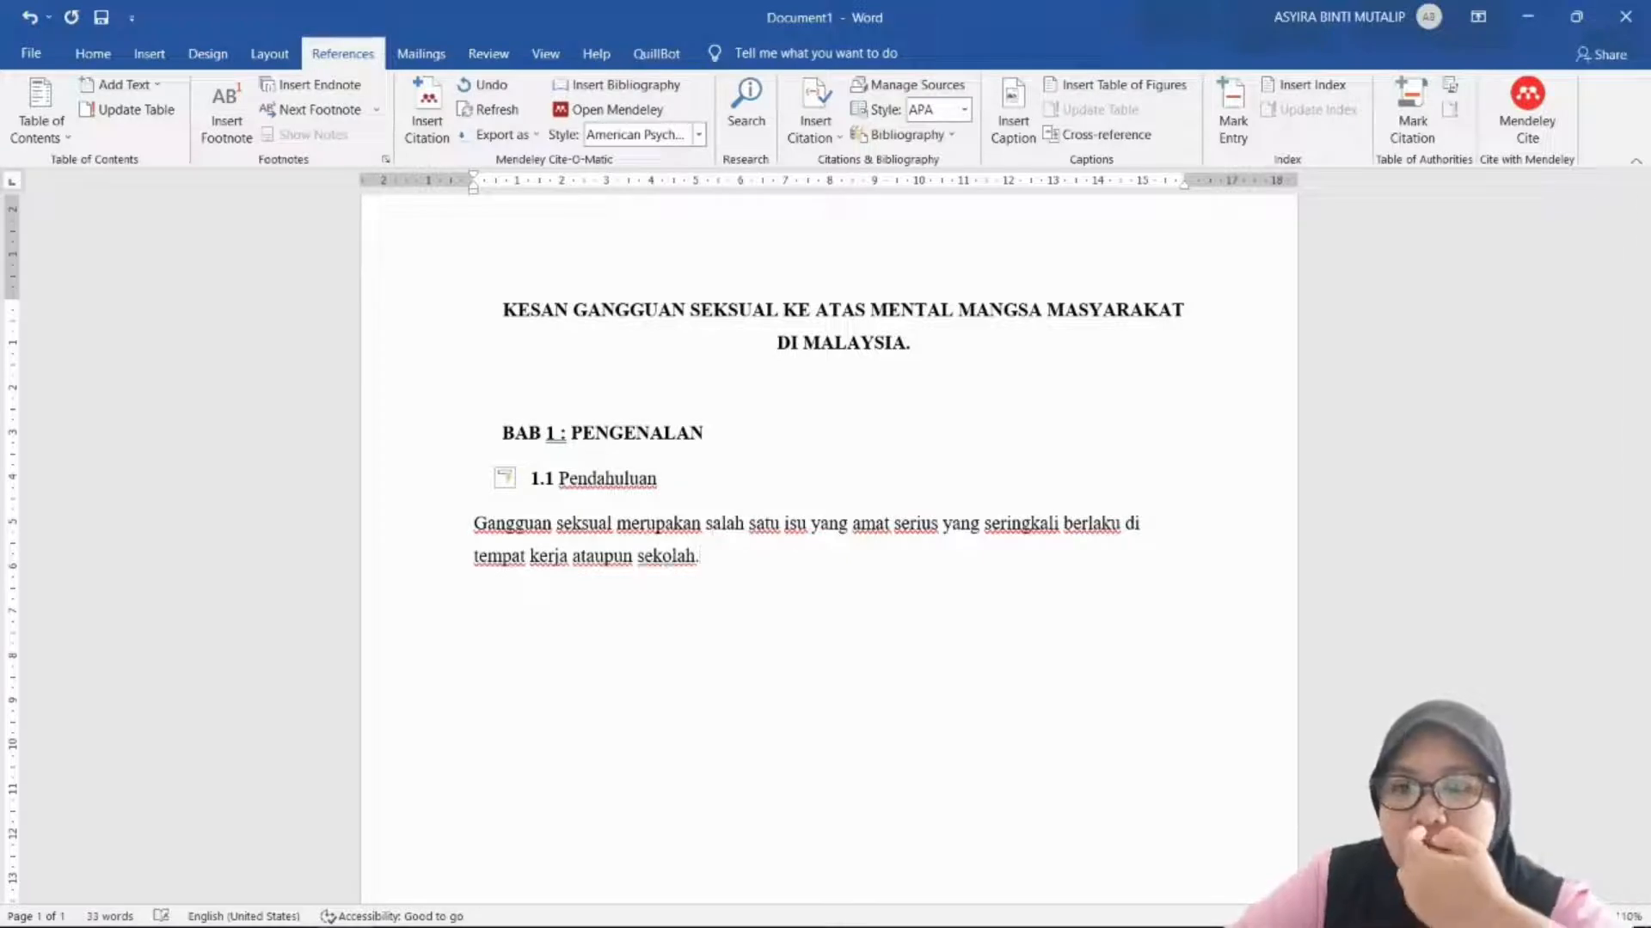
left_click(415, 121)
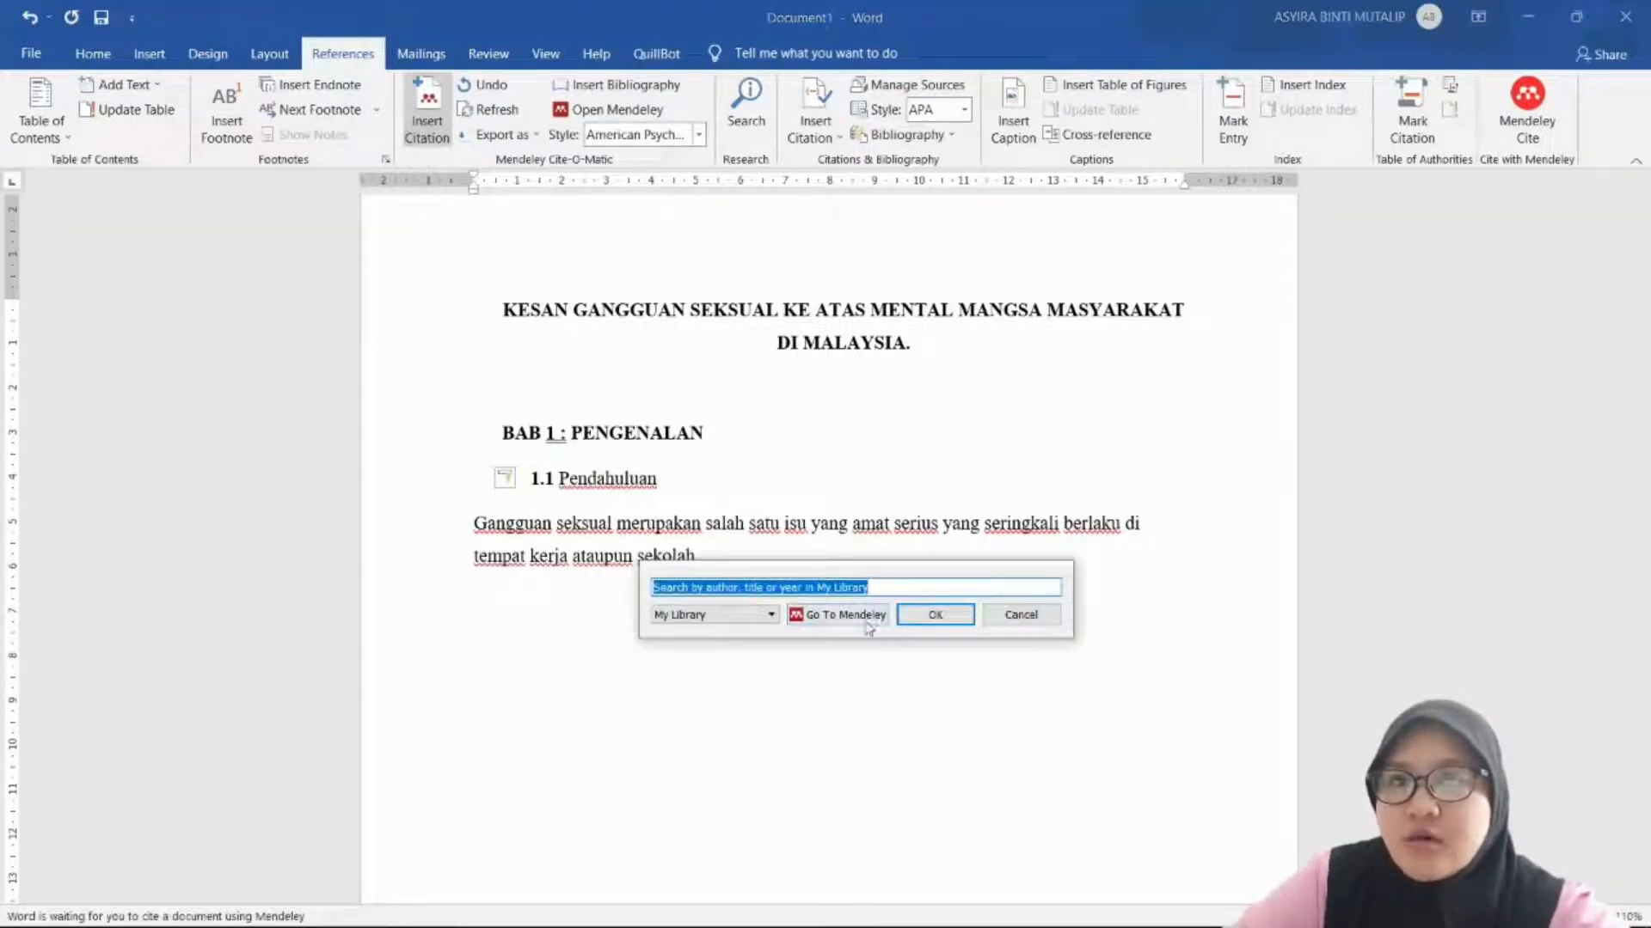
left_click(866, 623)
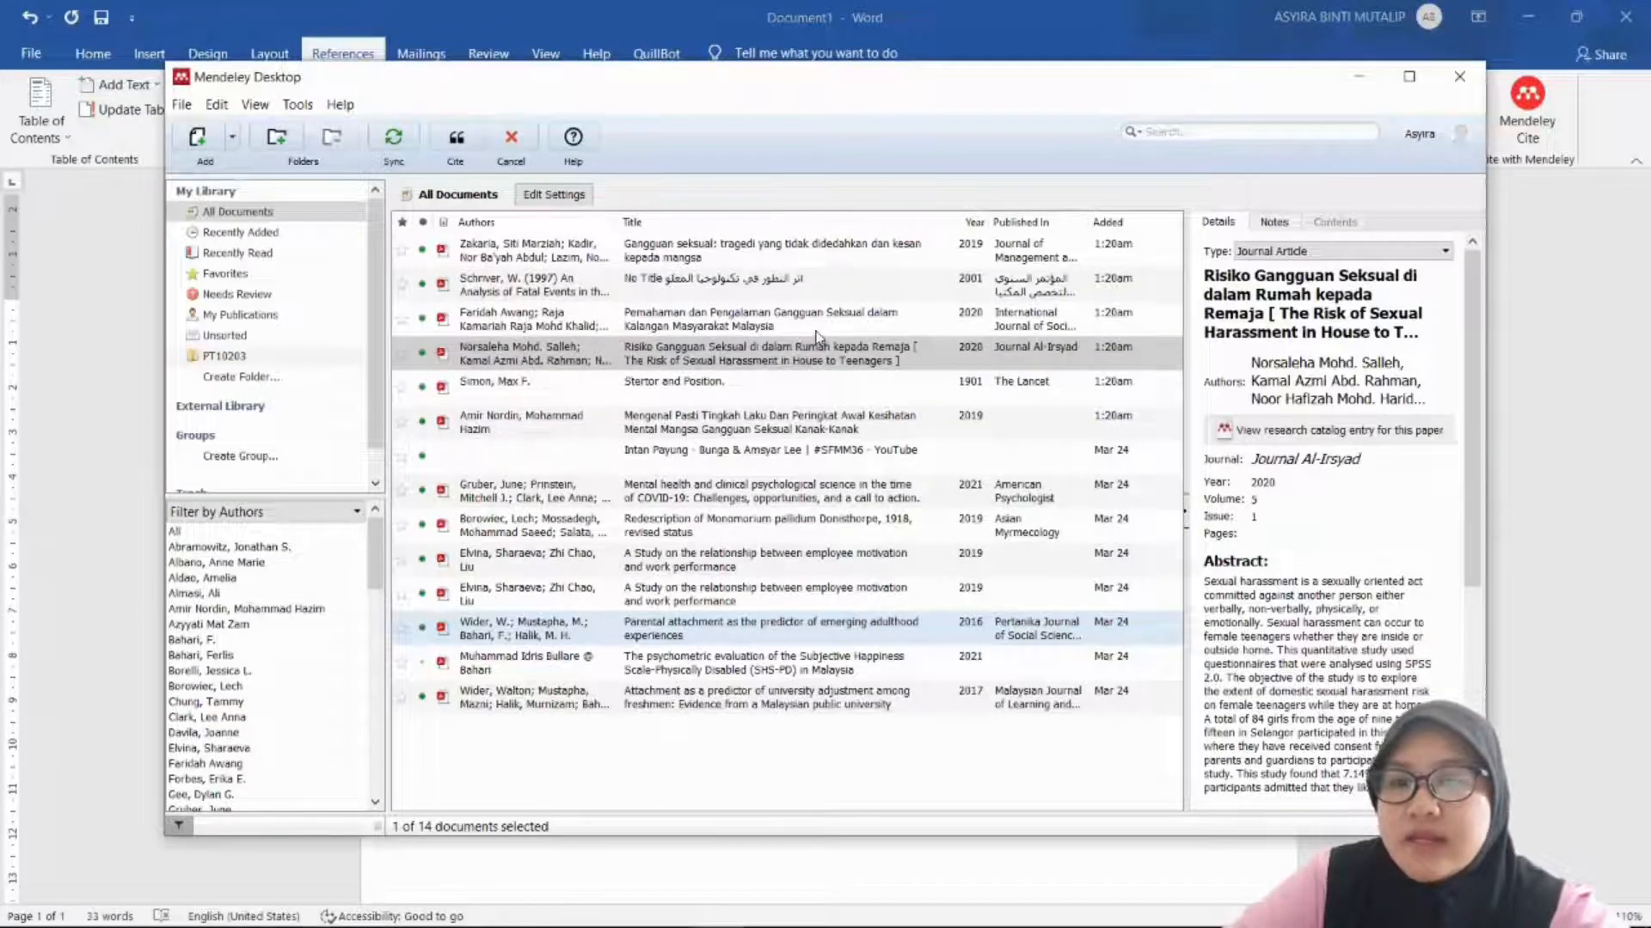
left_click(776, 249)
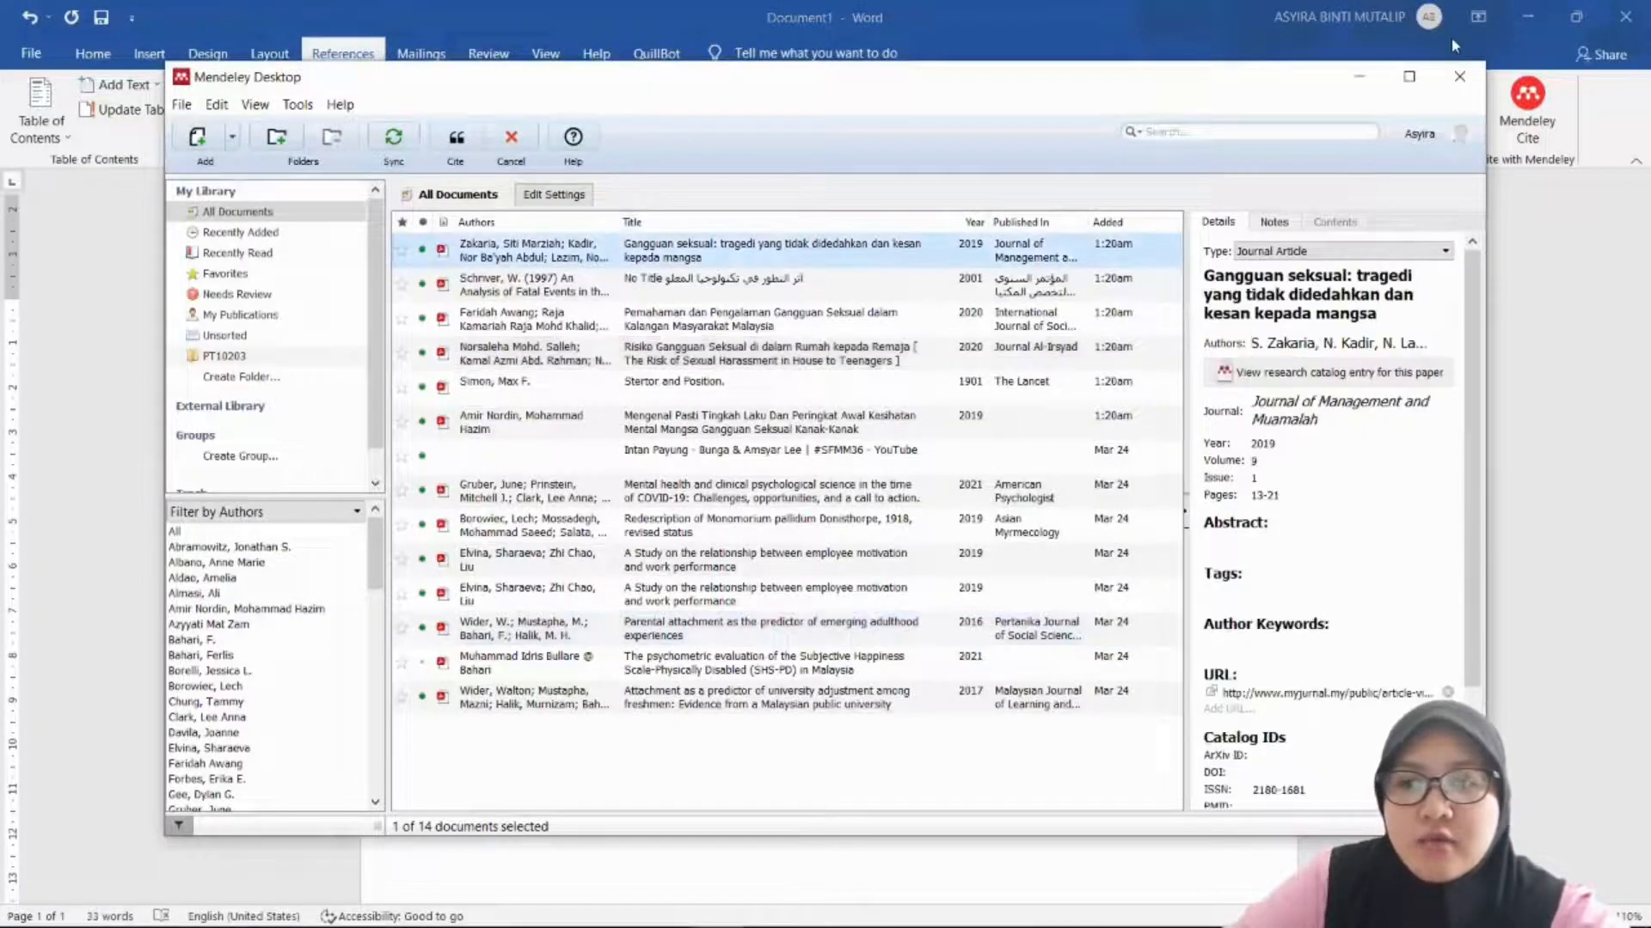
left_click(1410, 79)
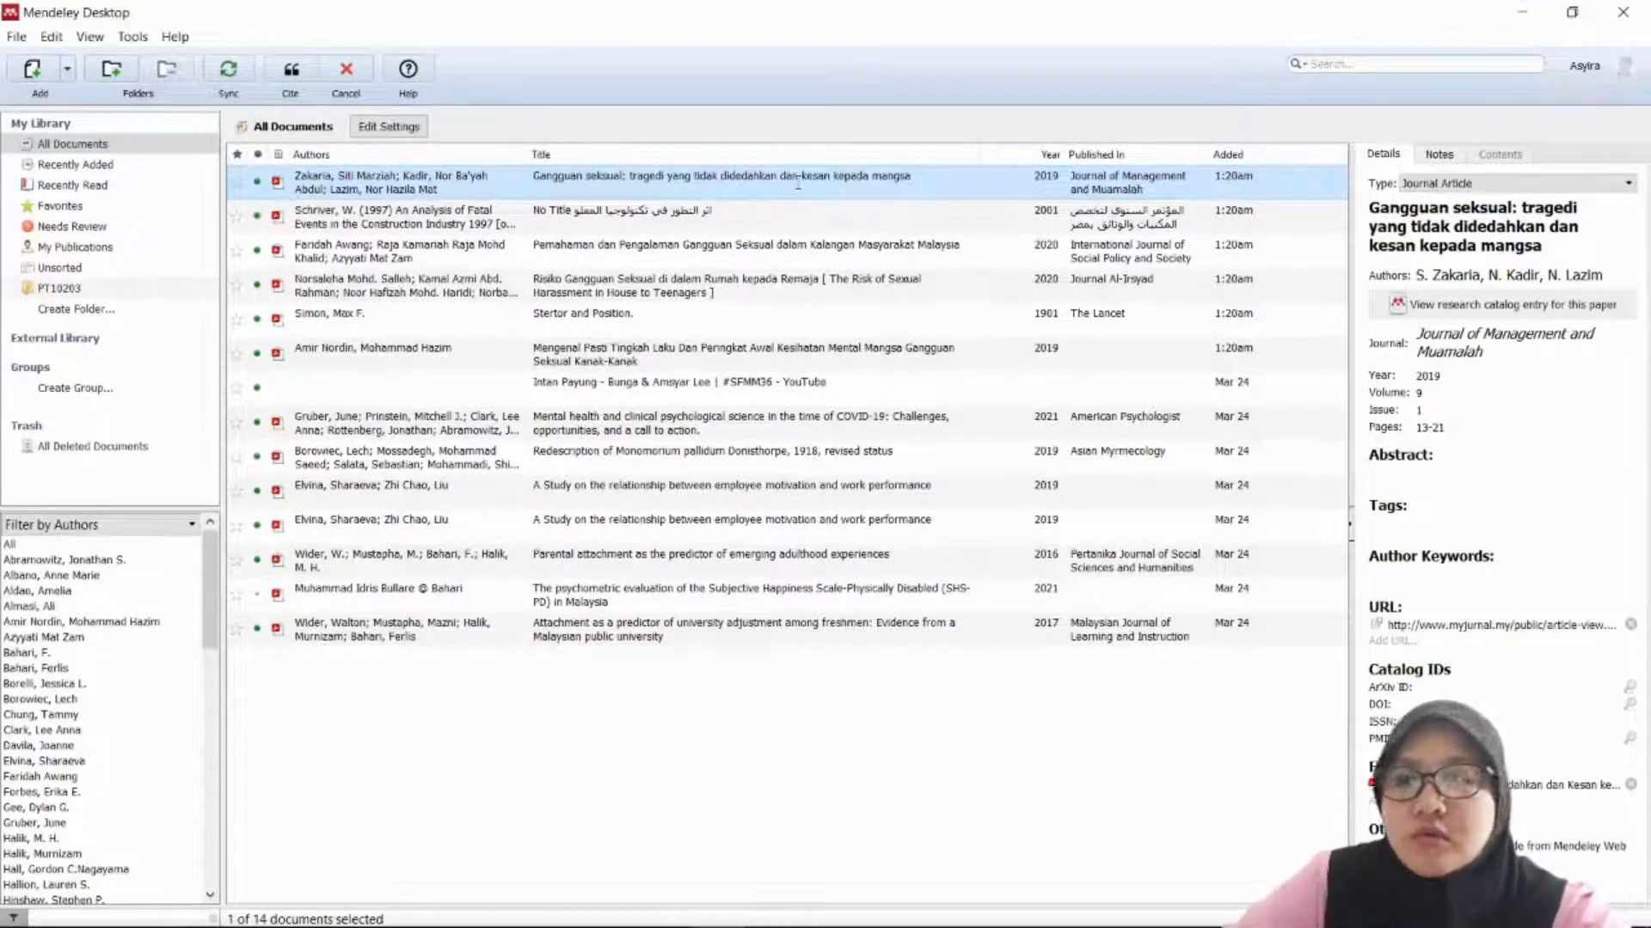
double_click(798, 183)
scroll(846, 327, "down", 1)
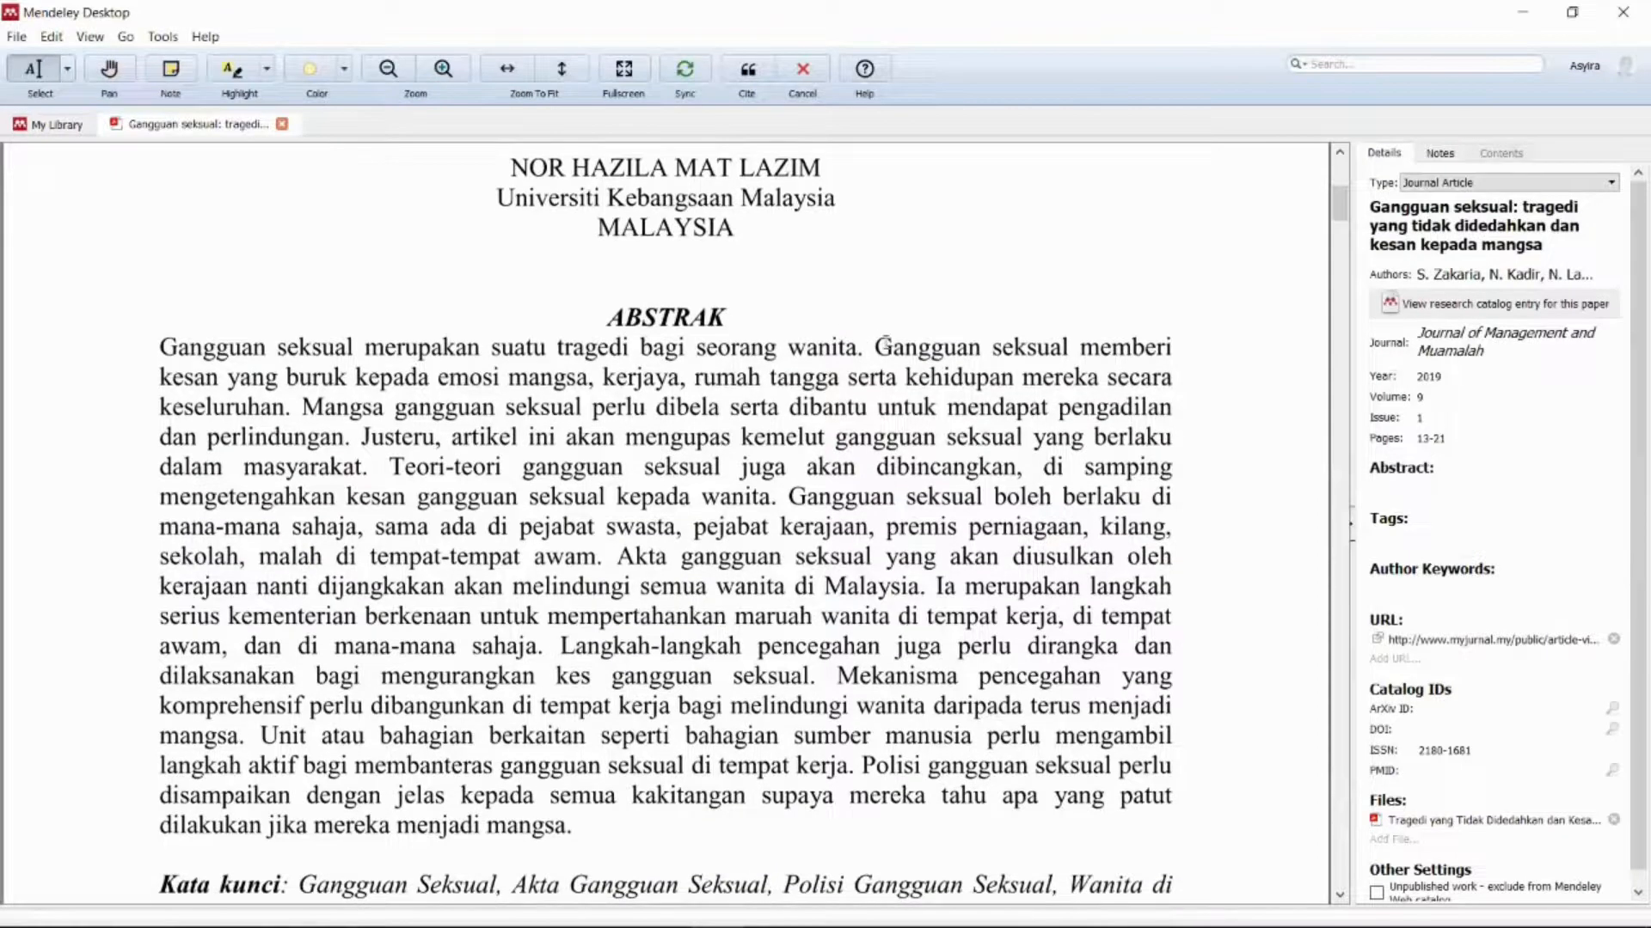
Step: Copy the abstract sentence on harassment's harmful effects and cite the 2019 Zakaria et al. paper
left_click_drag(870, 347, 290, 411)
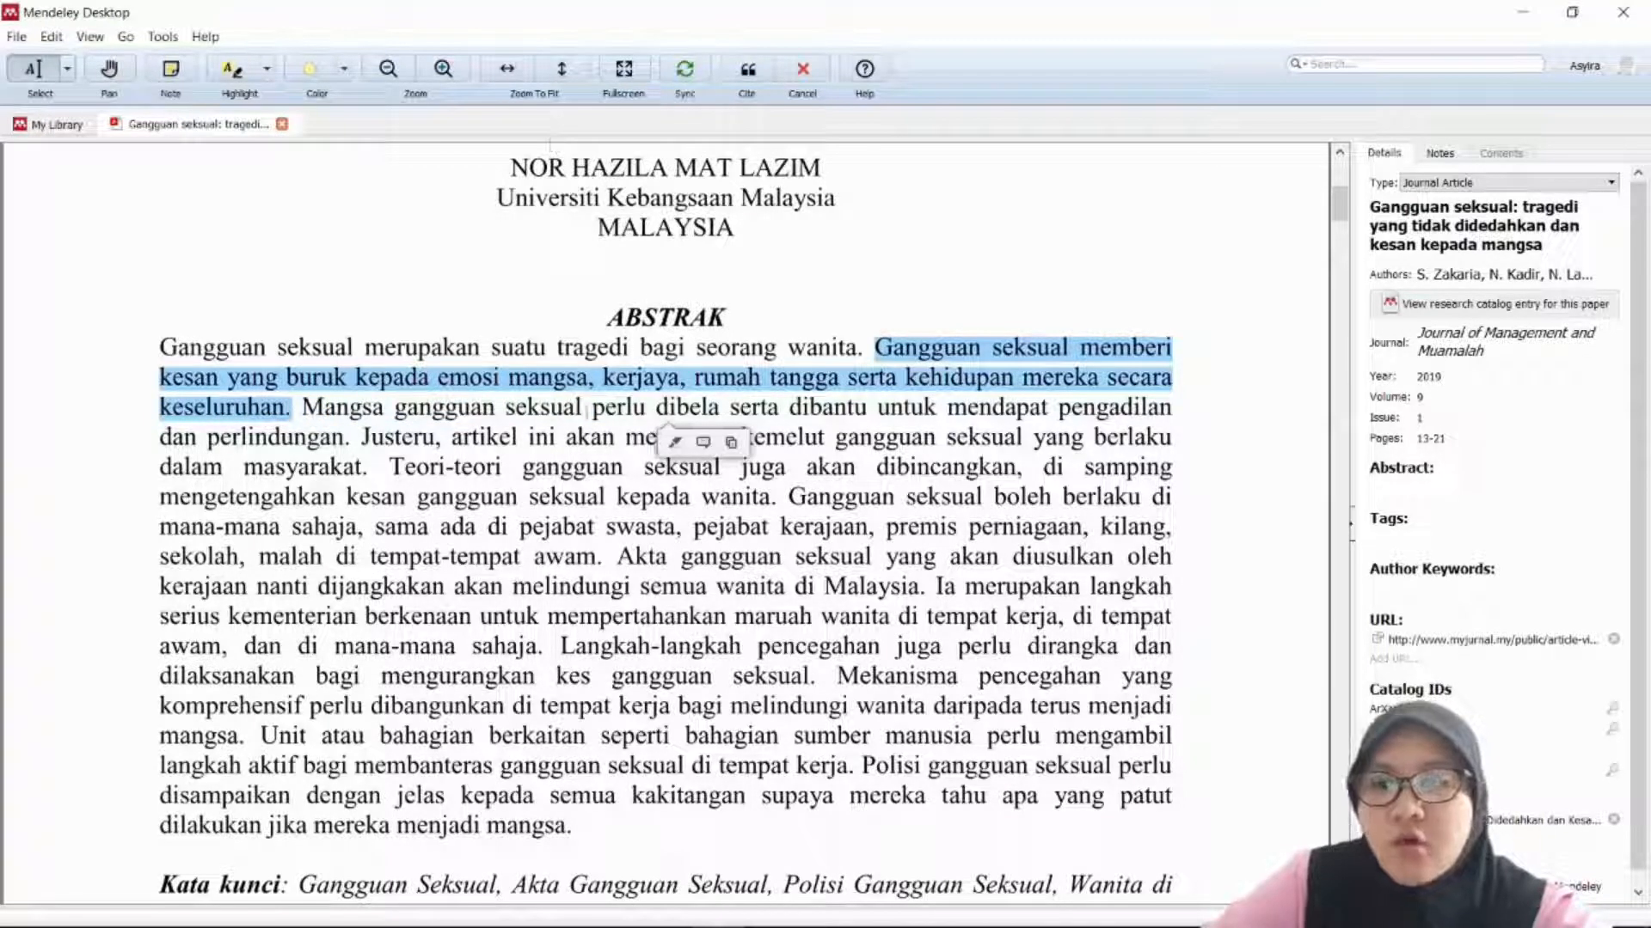
right_click(580, 375)
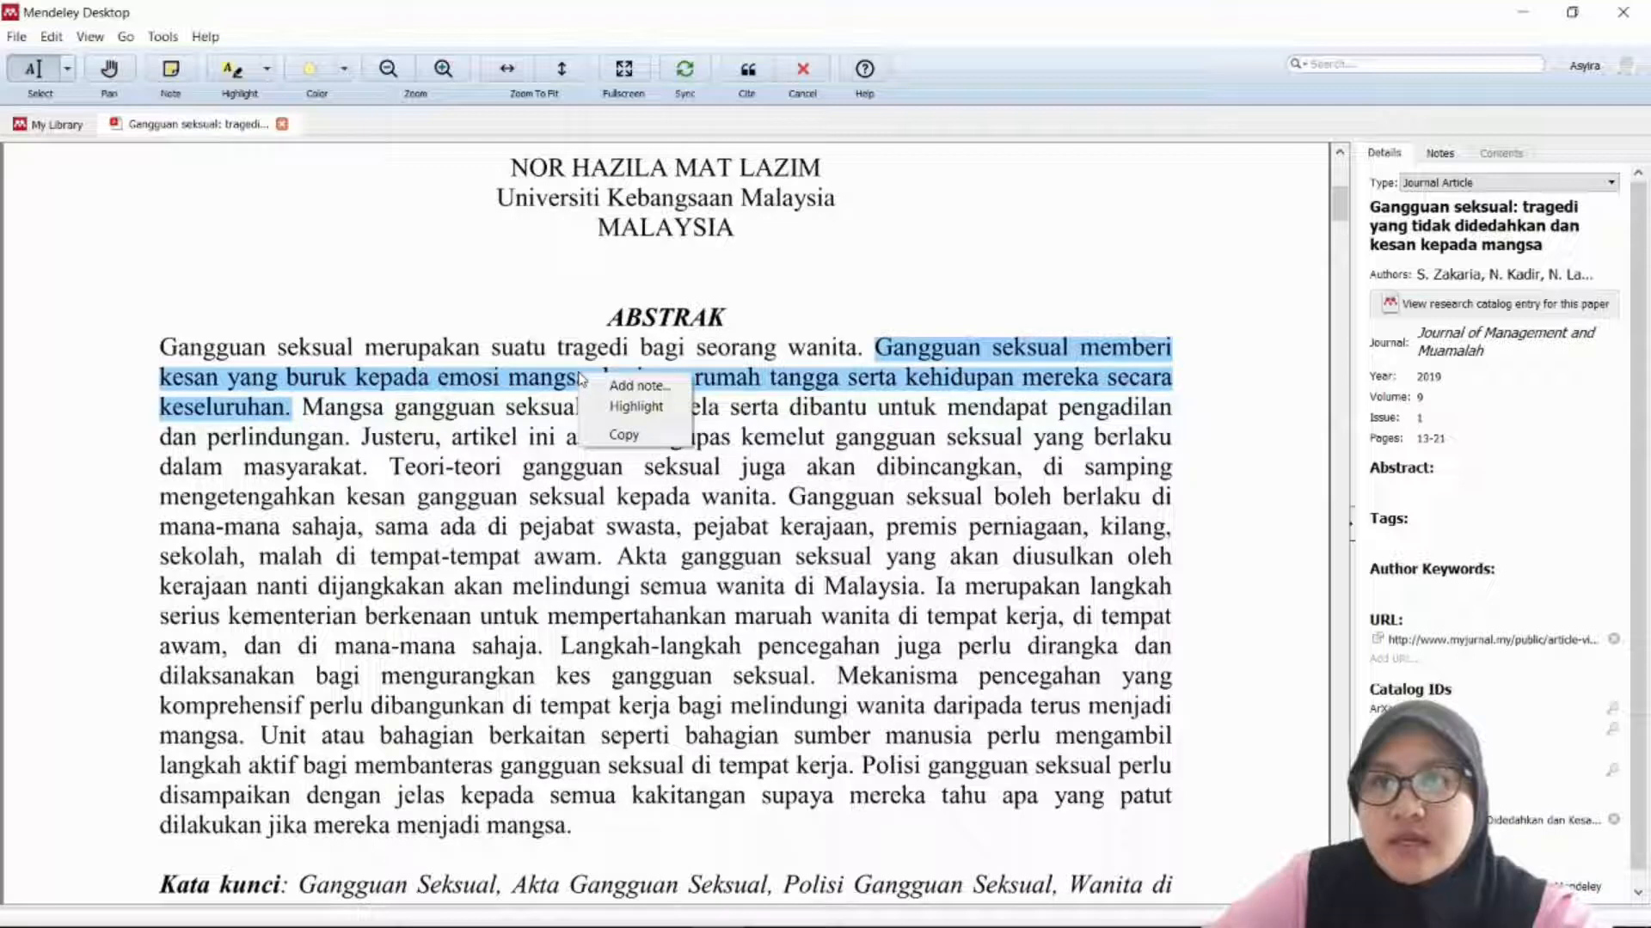
left_click(602, 440)
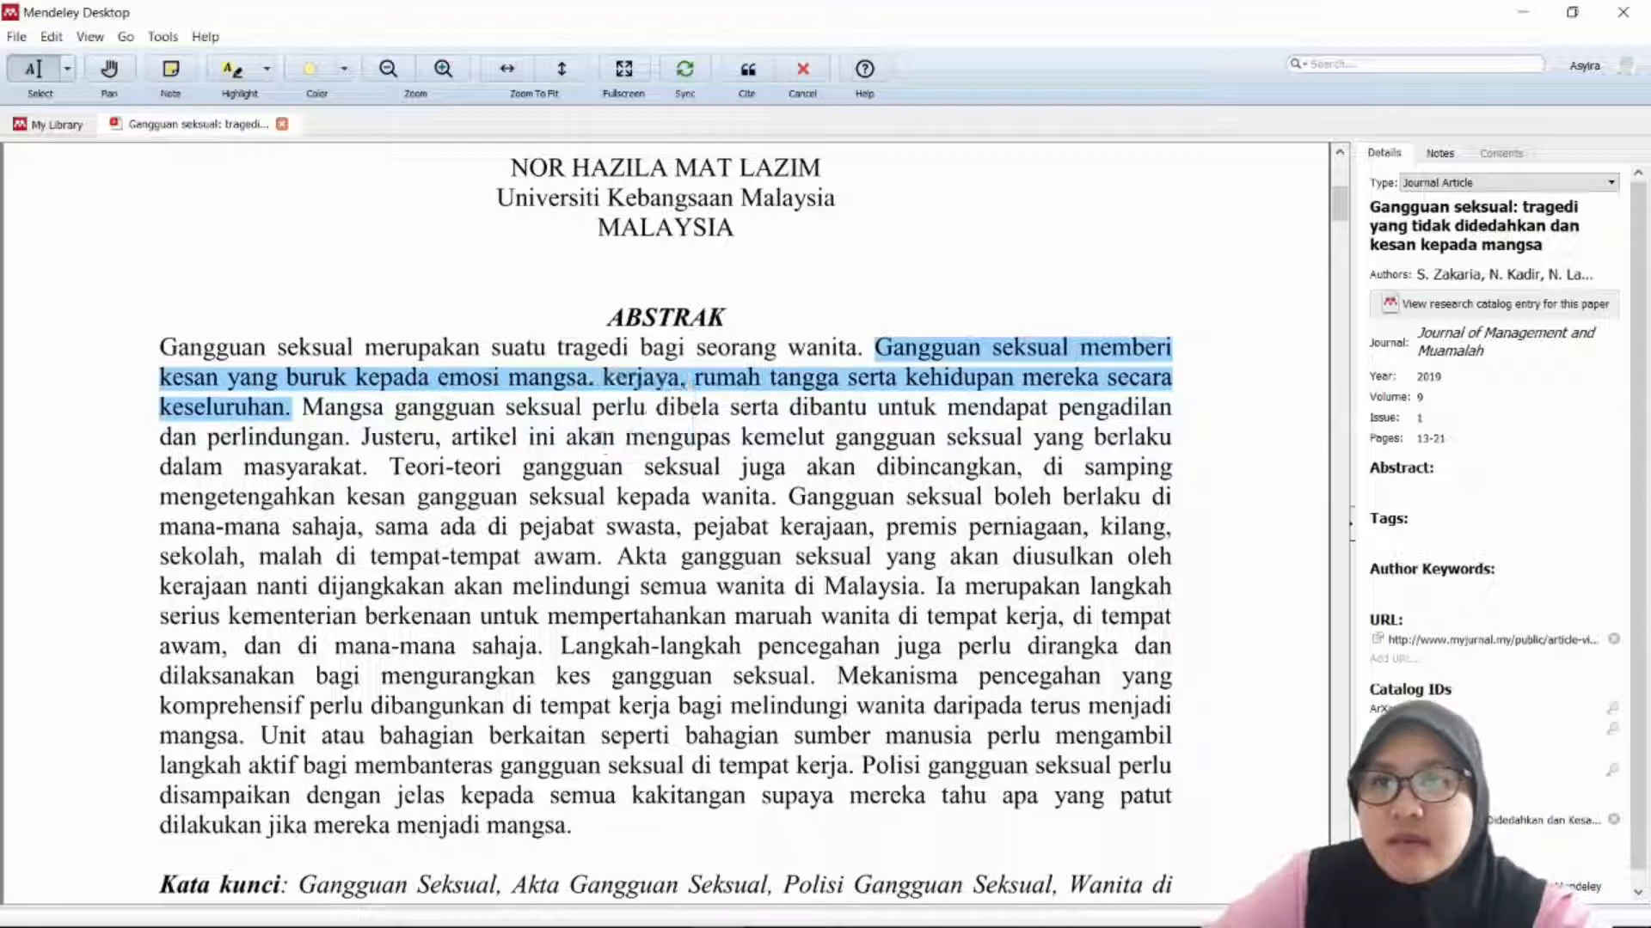
left_click(745, 71)
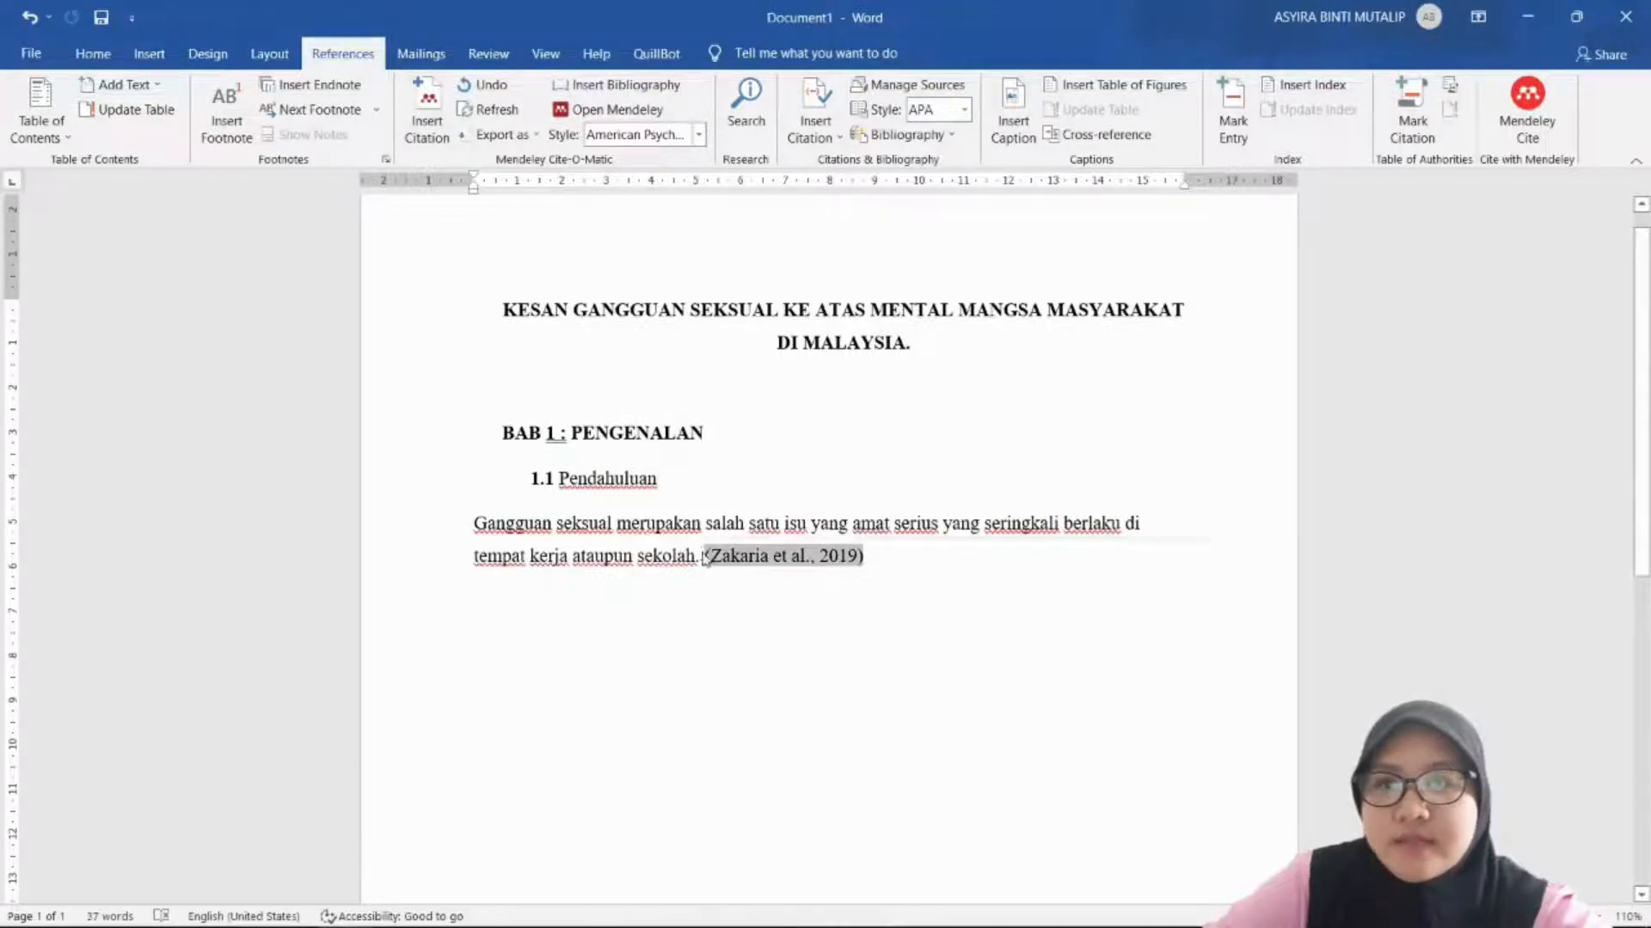
Step: Paste the copied sentence as plain text before '(Zakaria et al., 2019)', replacing the period with a space
right_click(704, 554)
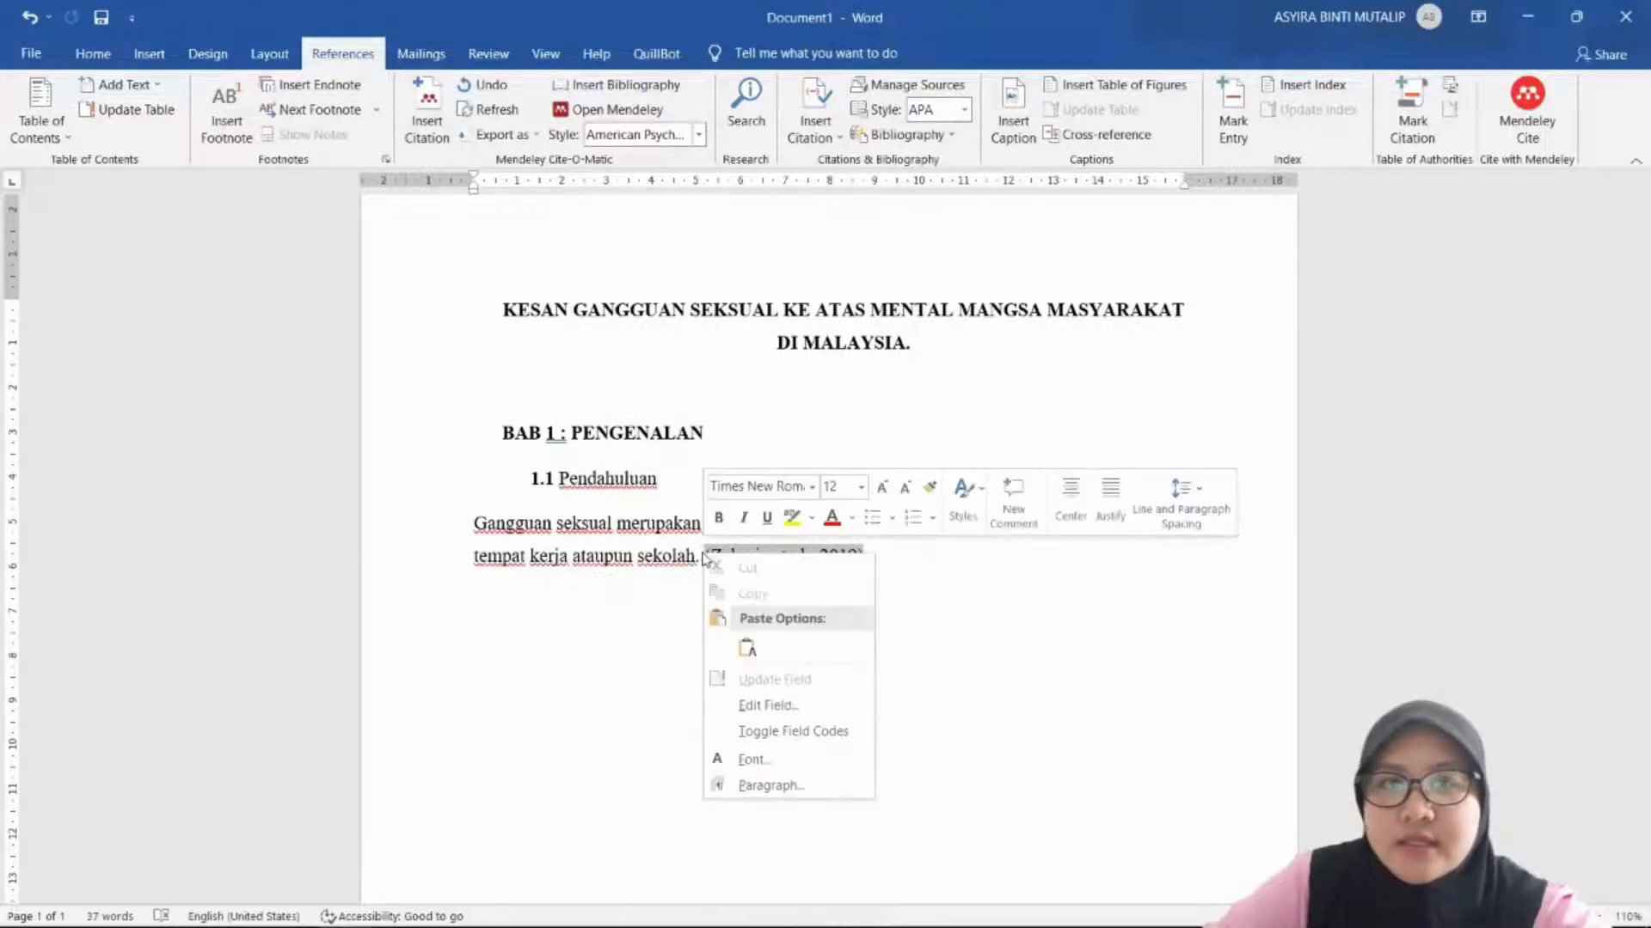
left_click(746, 650)
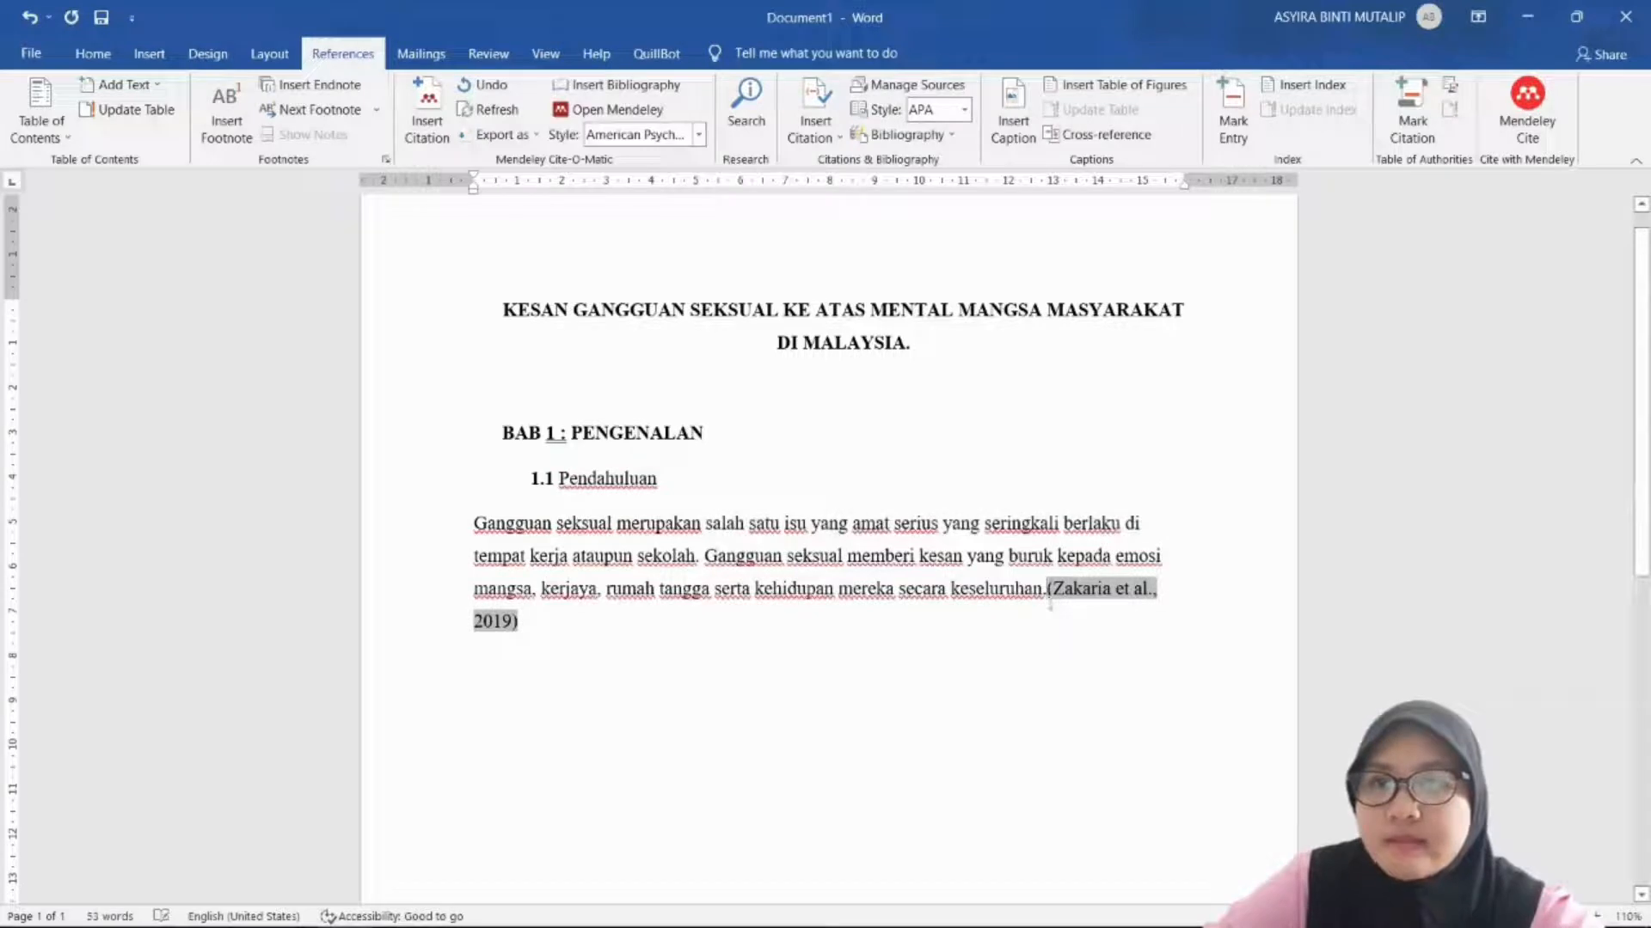
key("BackSpace")
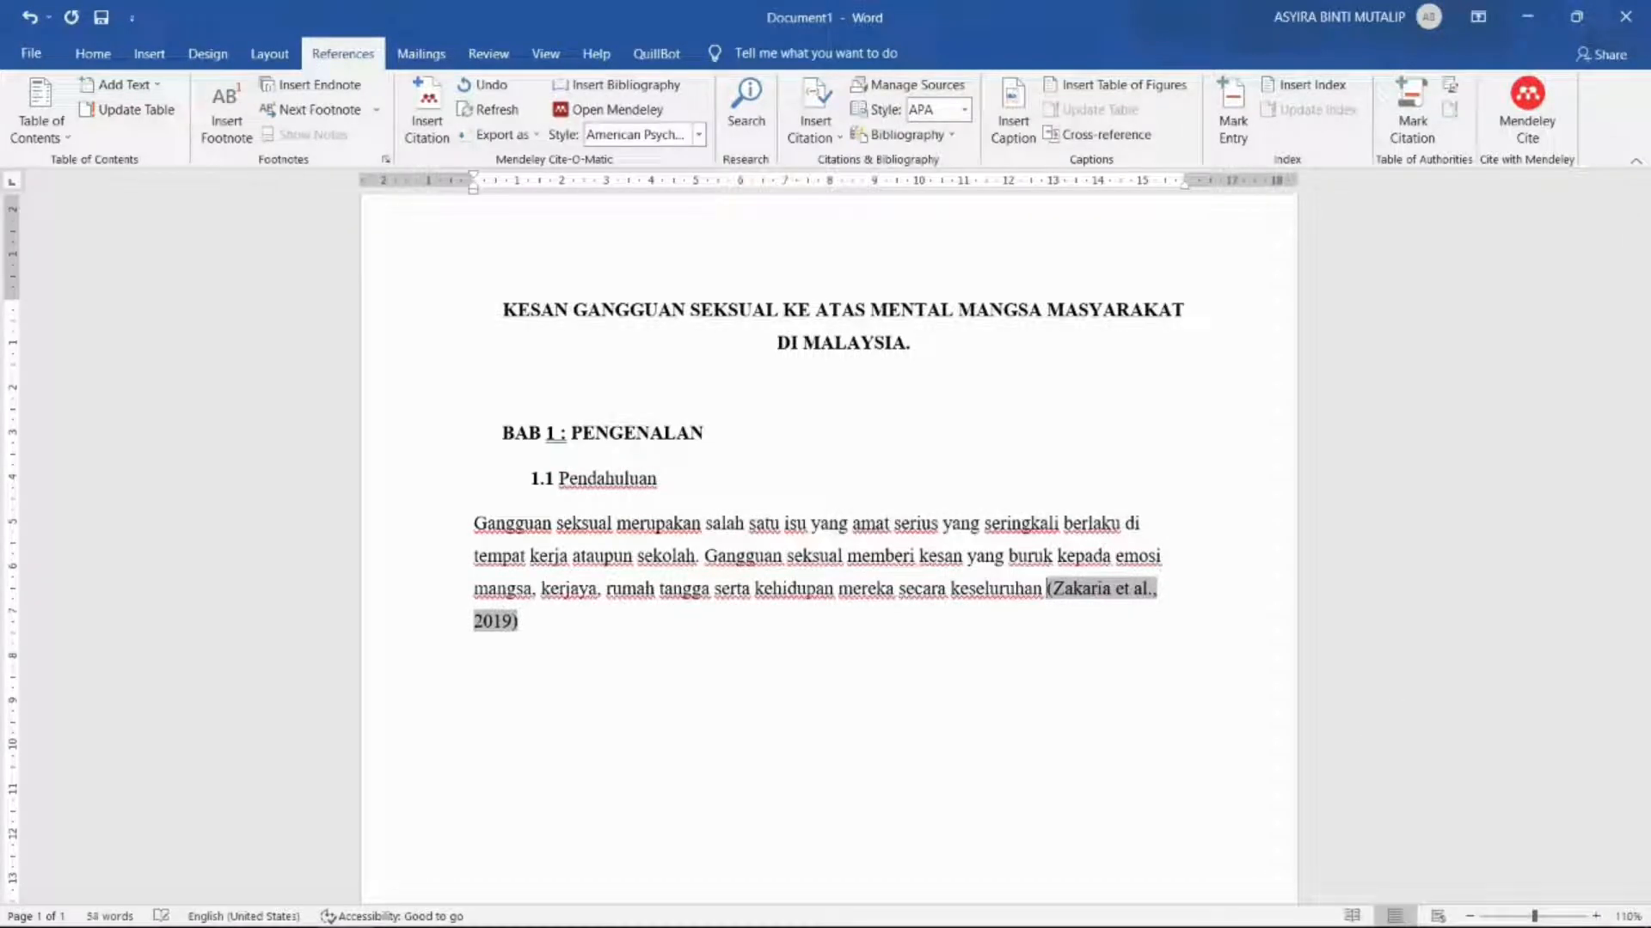
left_click(521, 620)
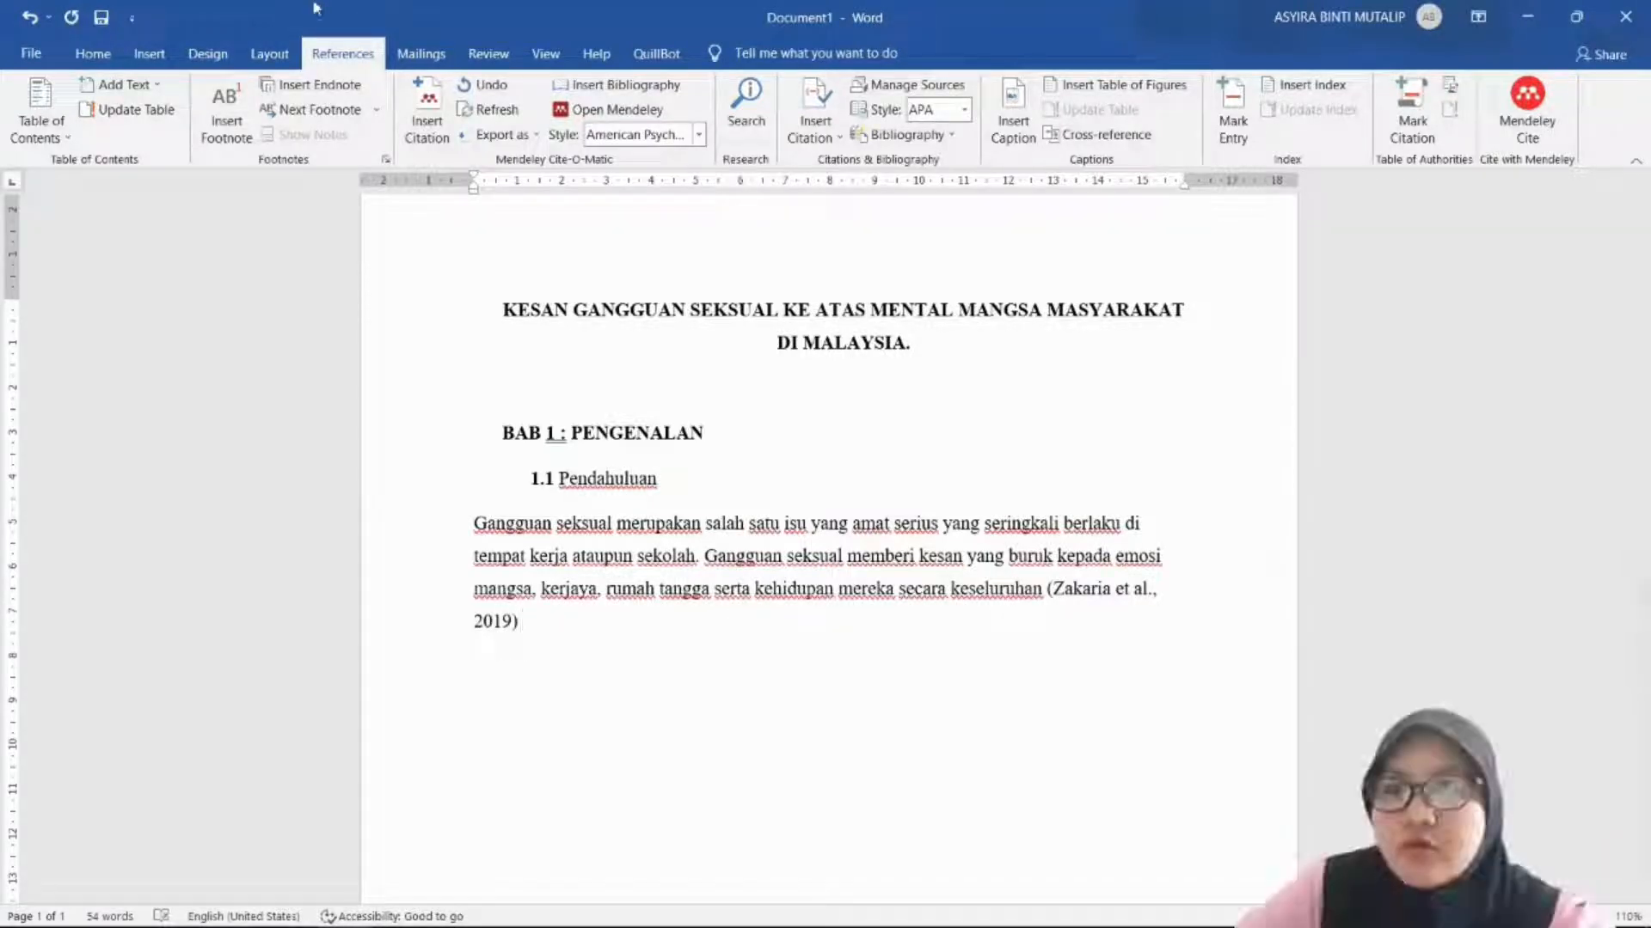
Step: Cite the 2020 'Pemahaman dan Pengalaman Gangguan Seksual' paper from its 'Walaupun definisi' sentence after the existing citation
left_click(430, 124)
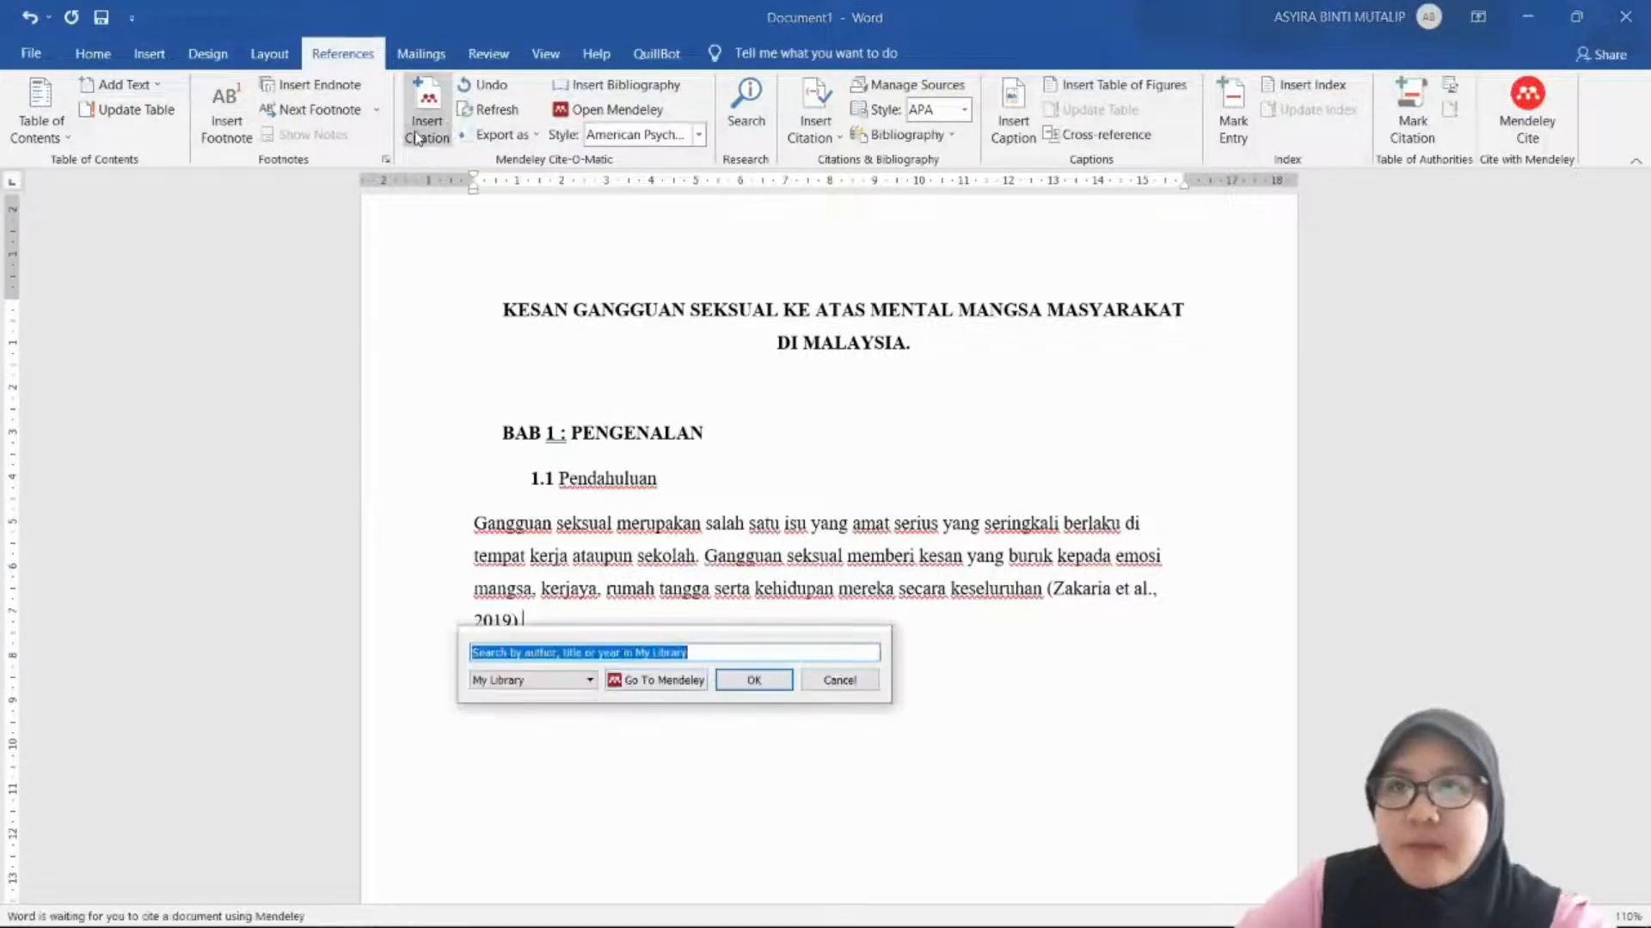
left_click(679, 680)
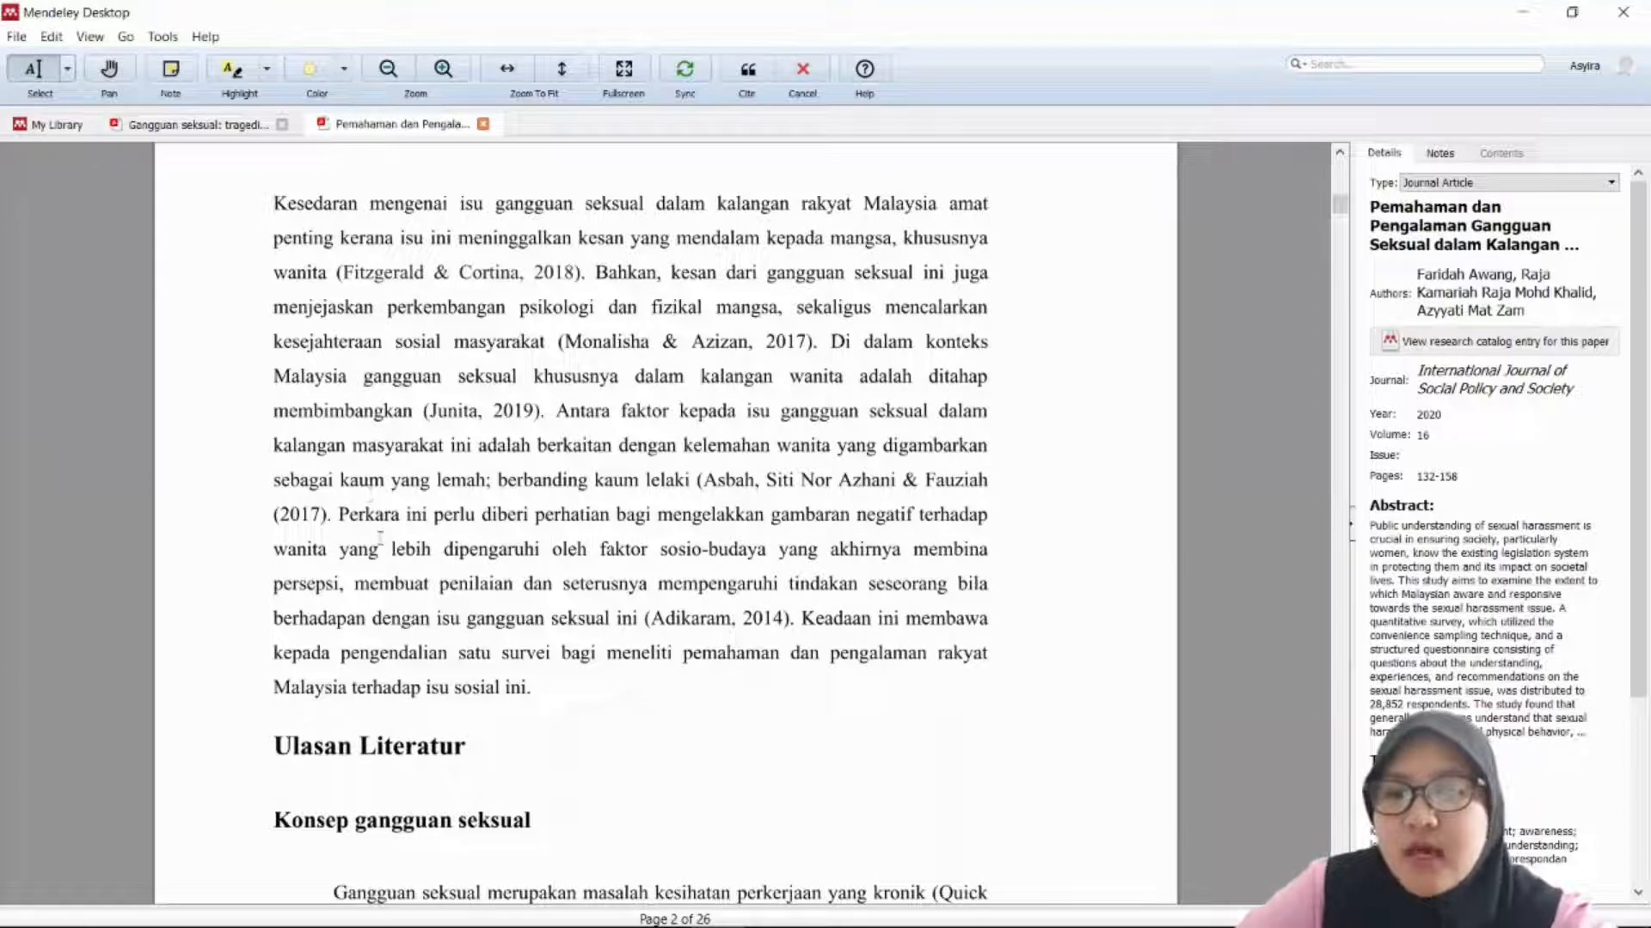
scroll(404, 213, "down", 5)
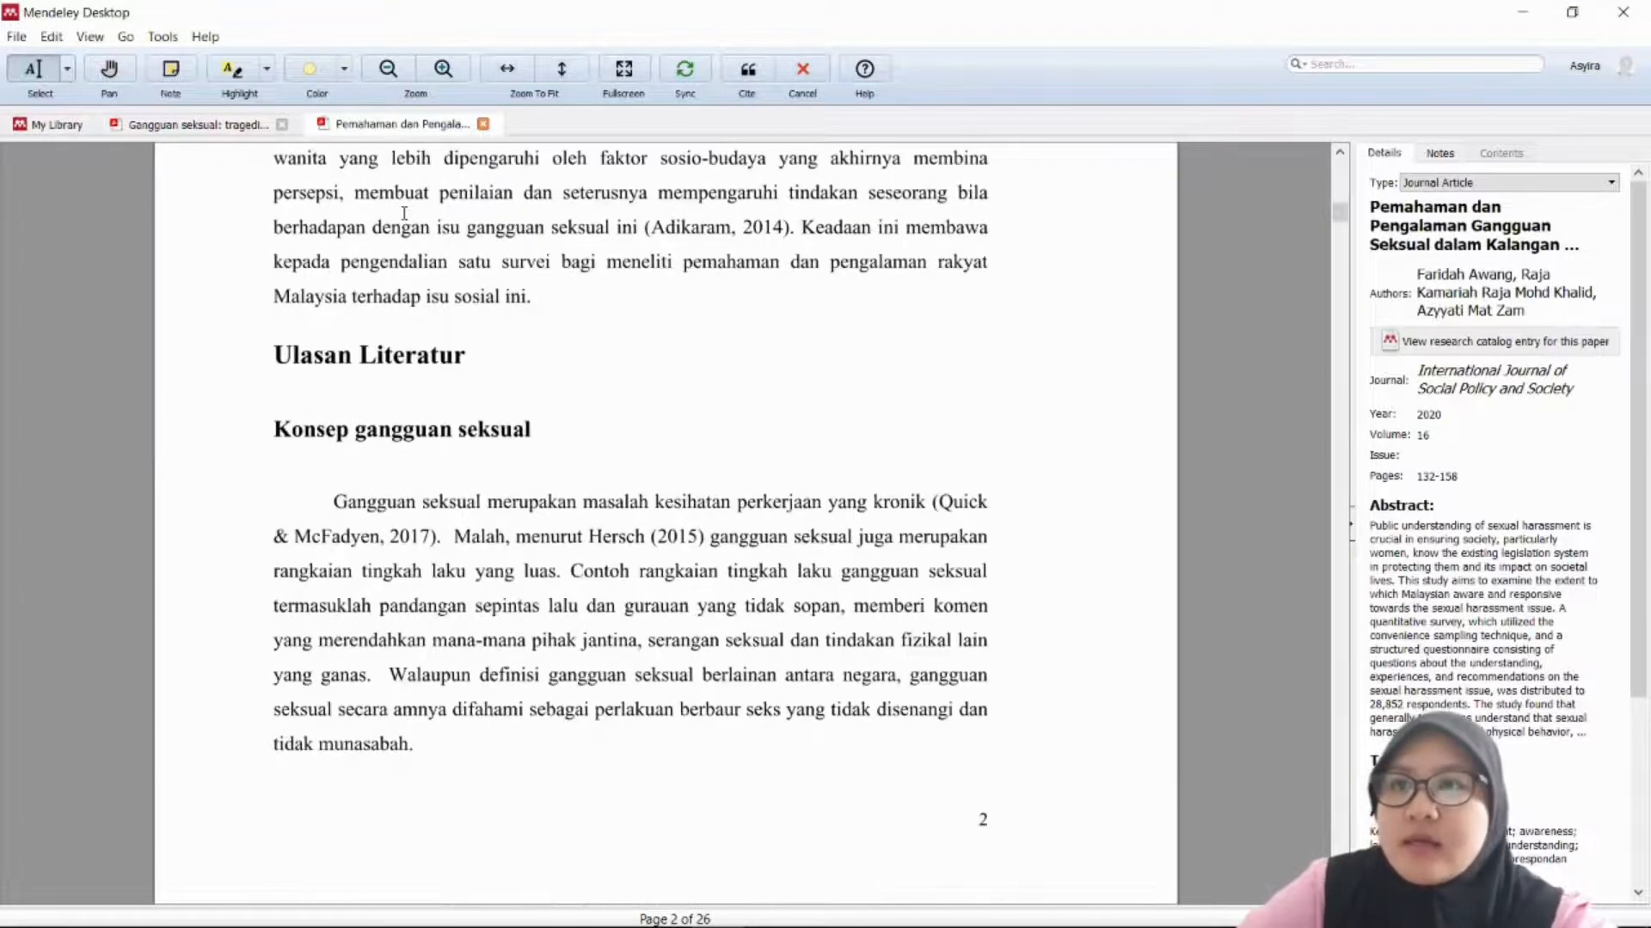
scroll(359, 499, "down", 1)
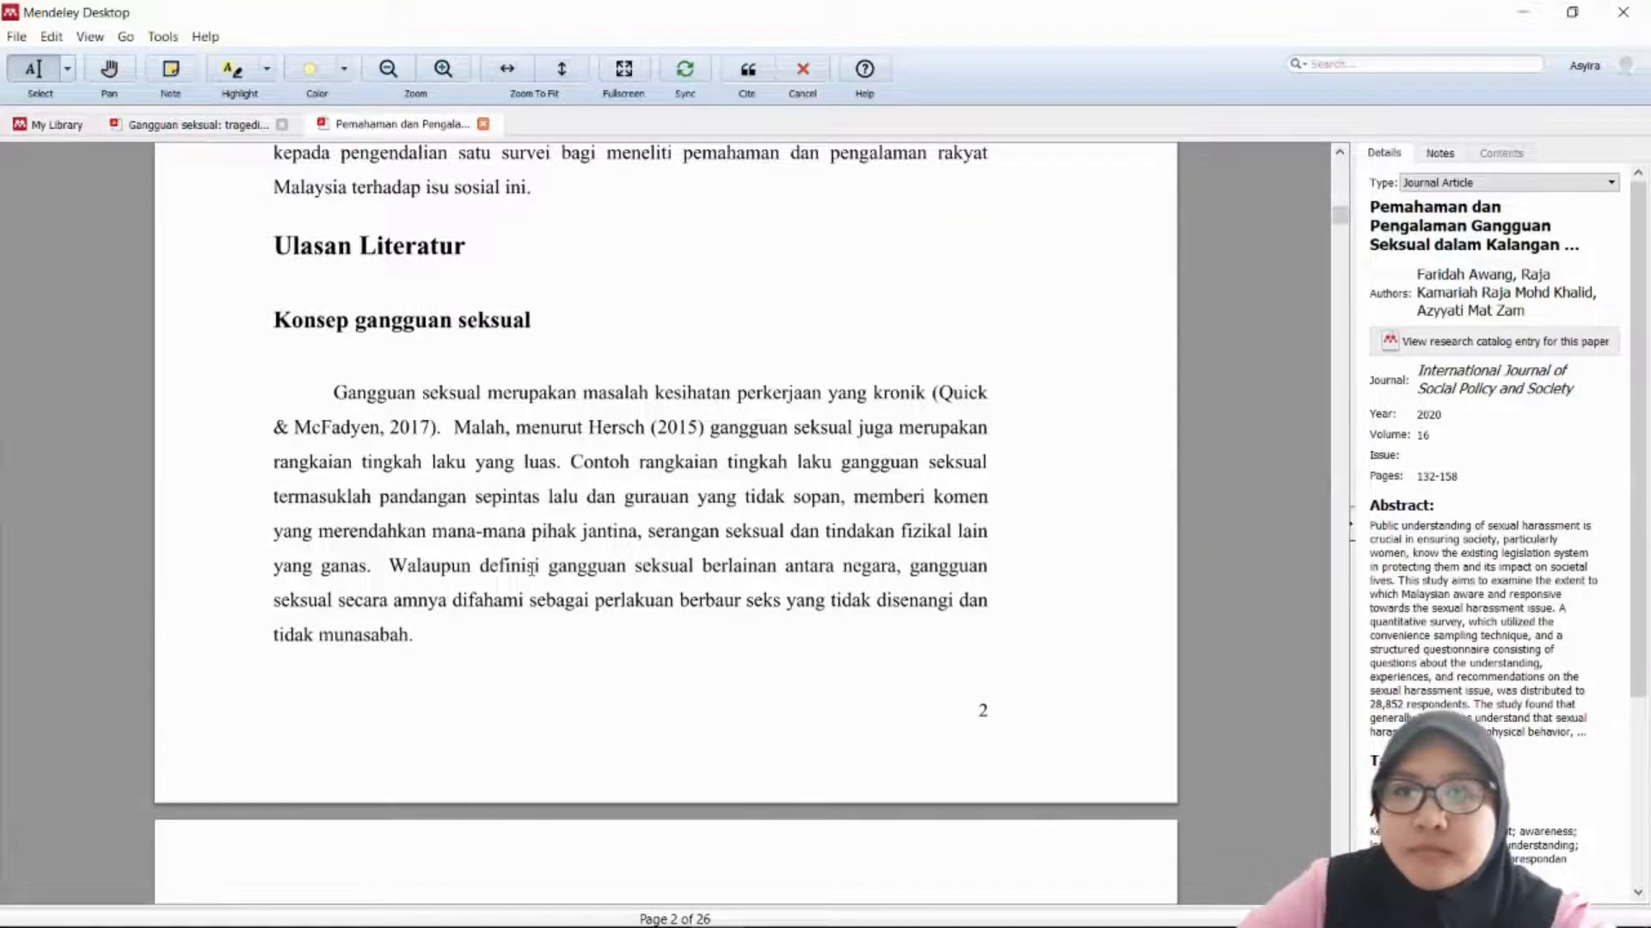
scroll(532, 566, "down", 2)
left_click_drag(392, 428, 443, 523)
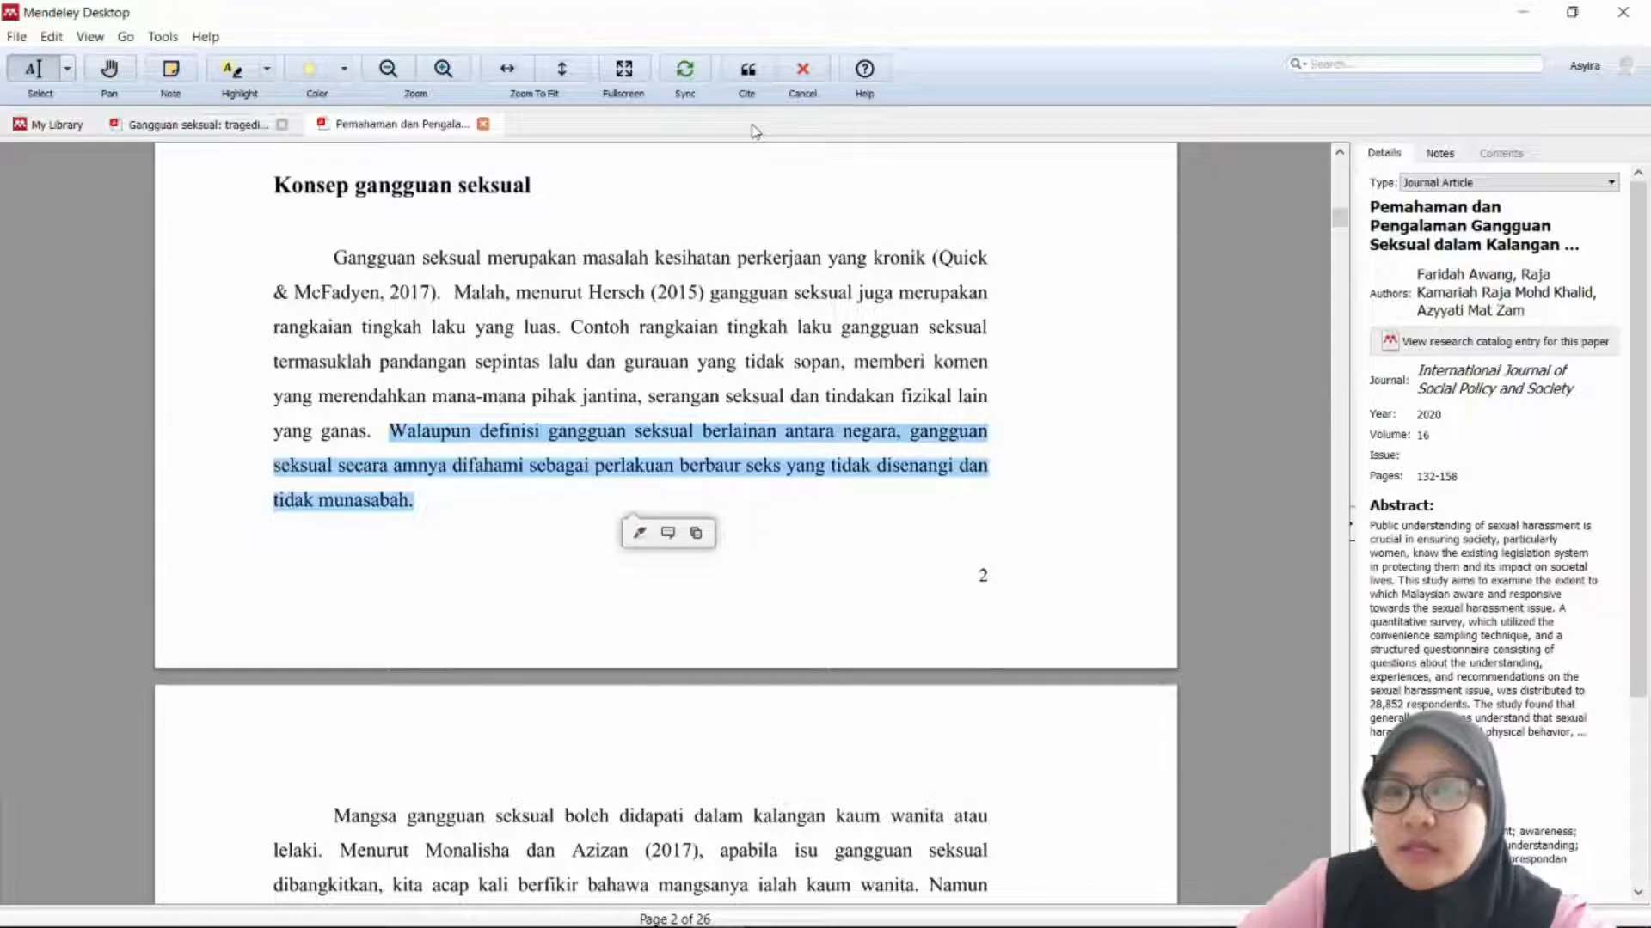
left_click(747, 70)
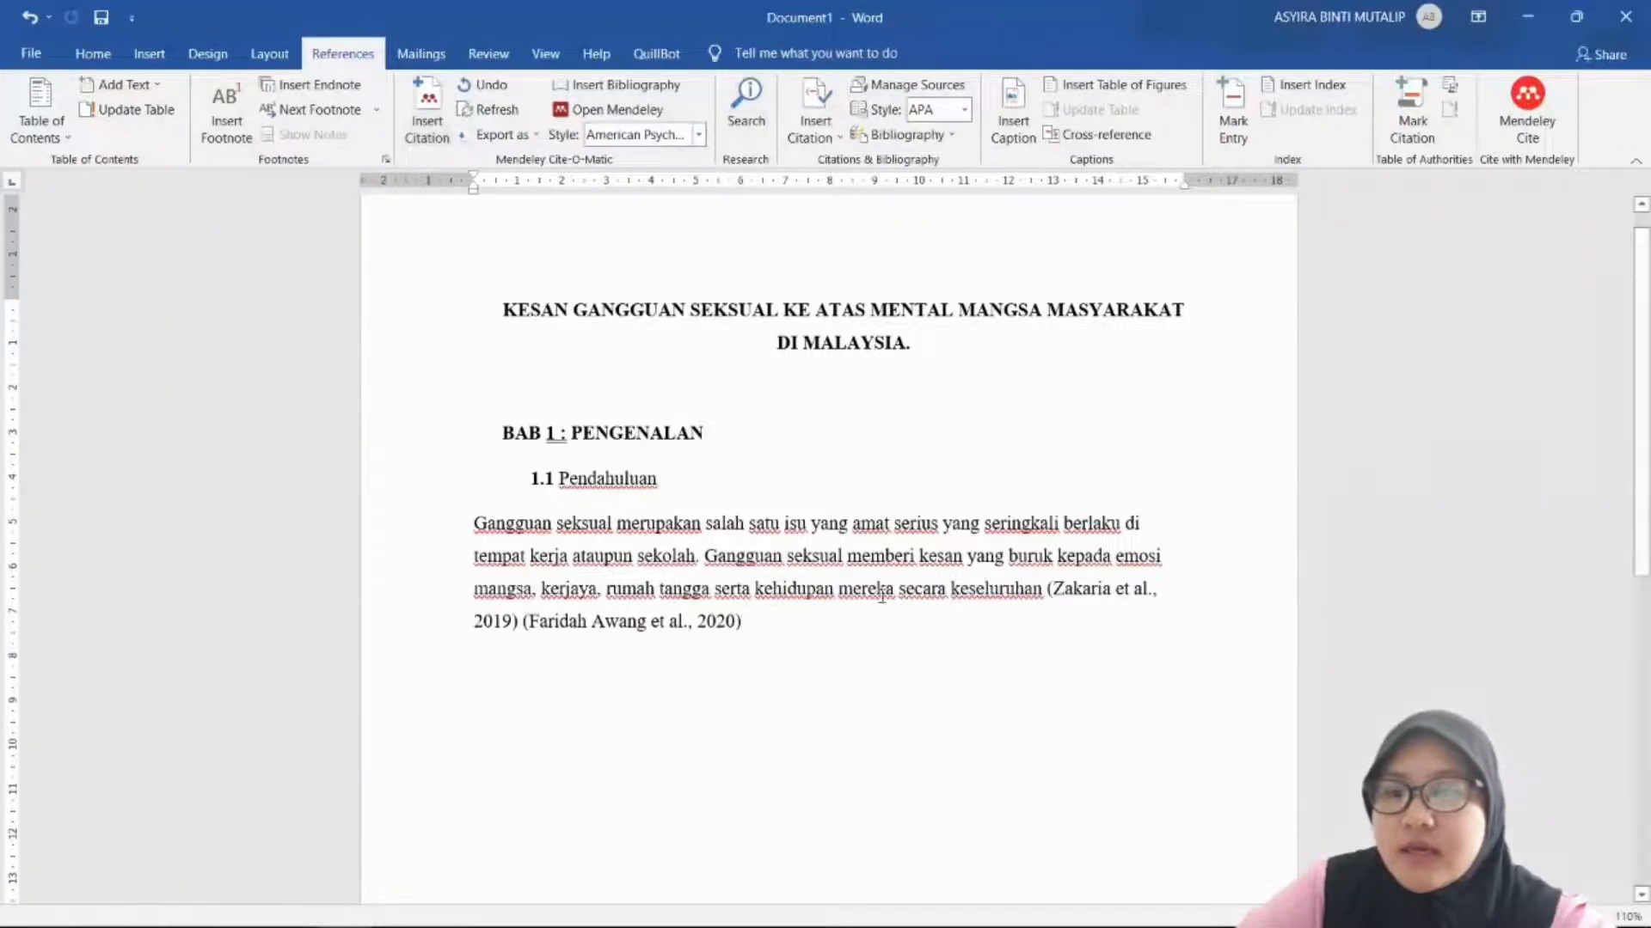
Step: Merge both citations into '(Faridah Awang et al., 2020; Zakaria et al., 2019)'
left_click(1047, 588)
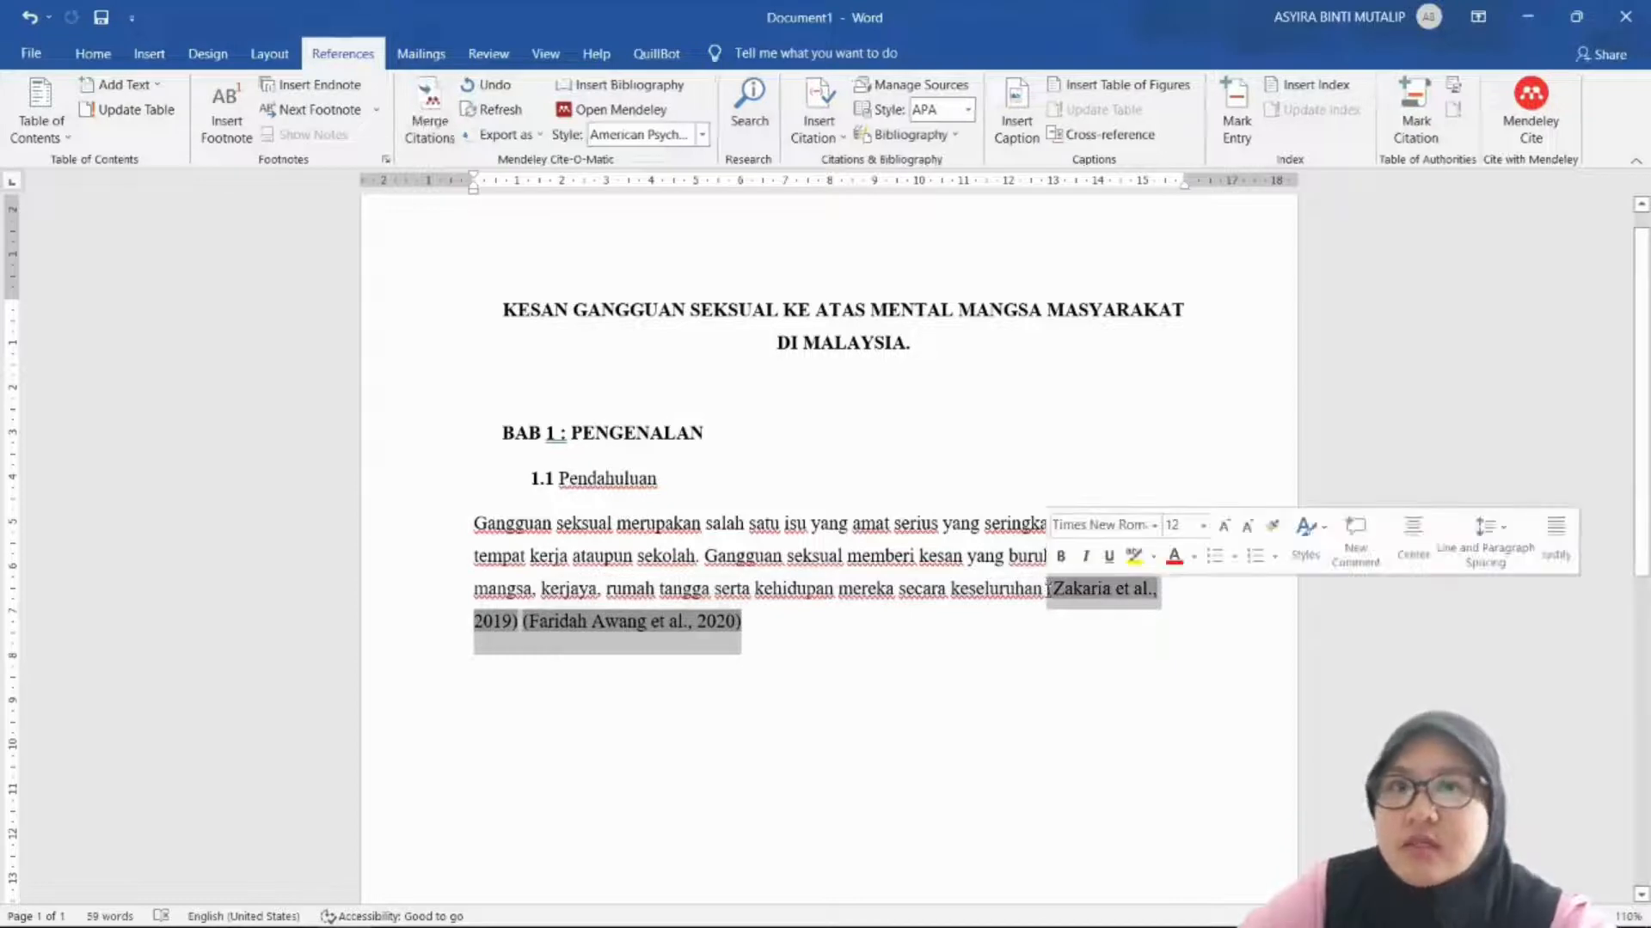
left_click(422, 133)
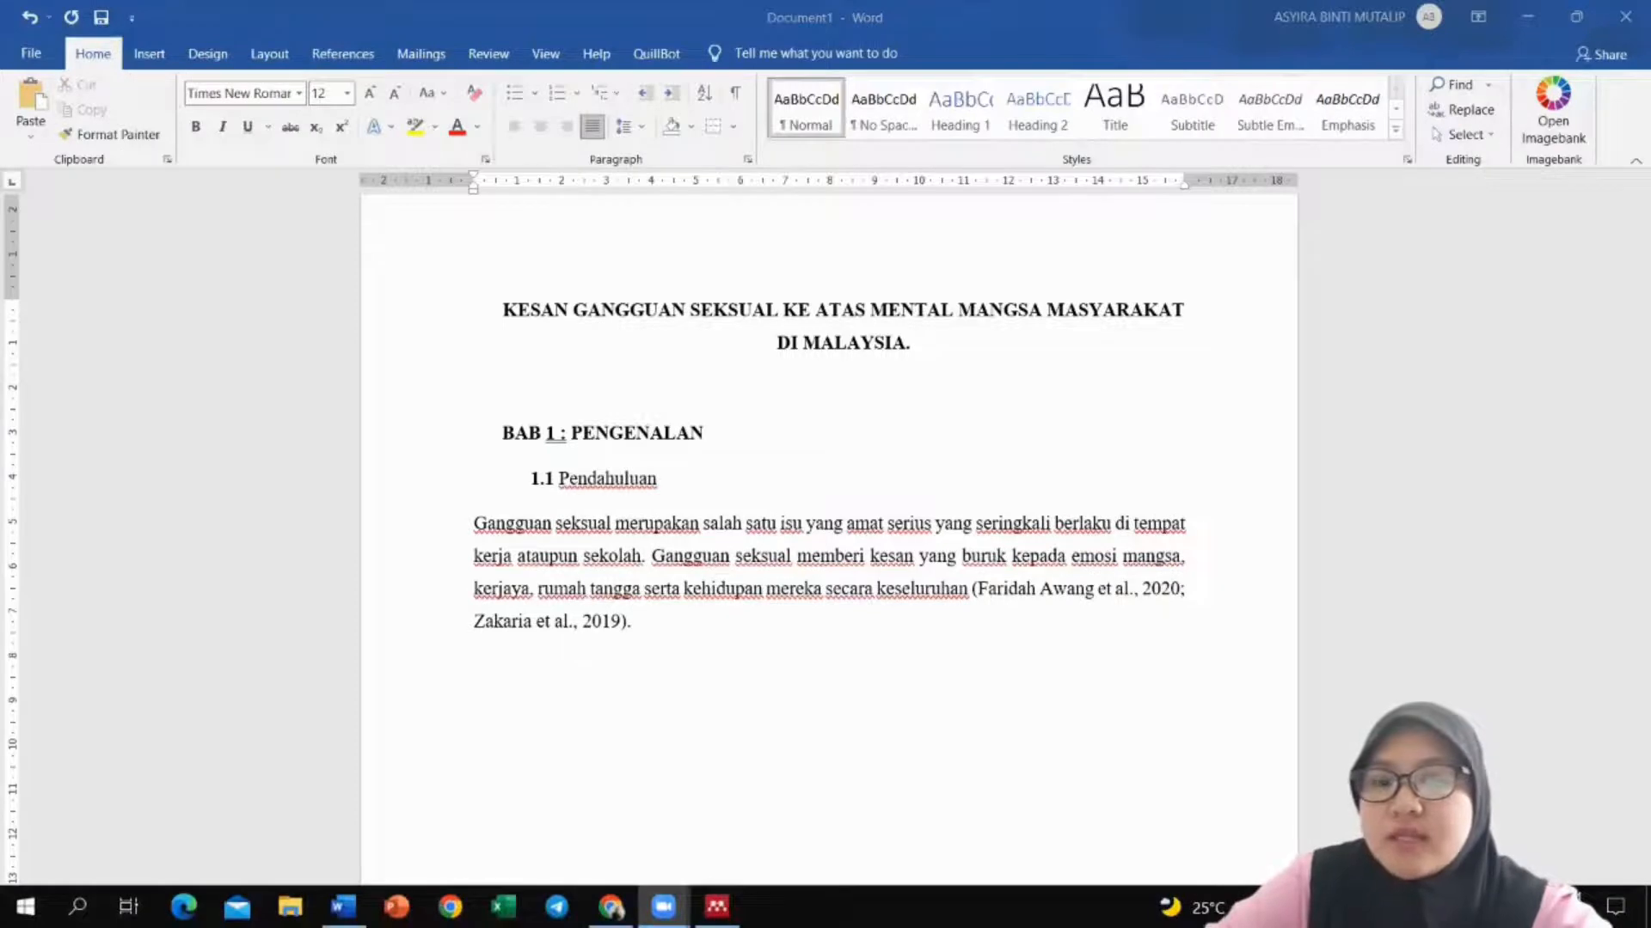
left_click(611, 906)
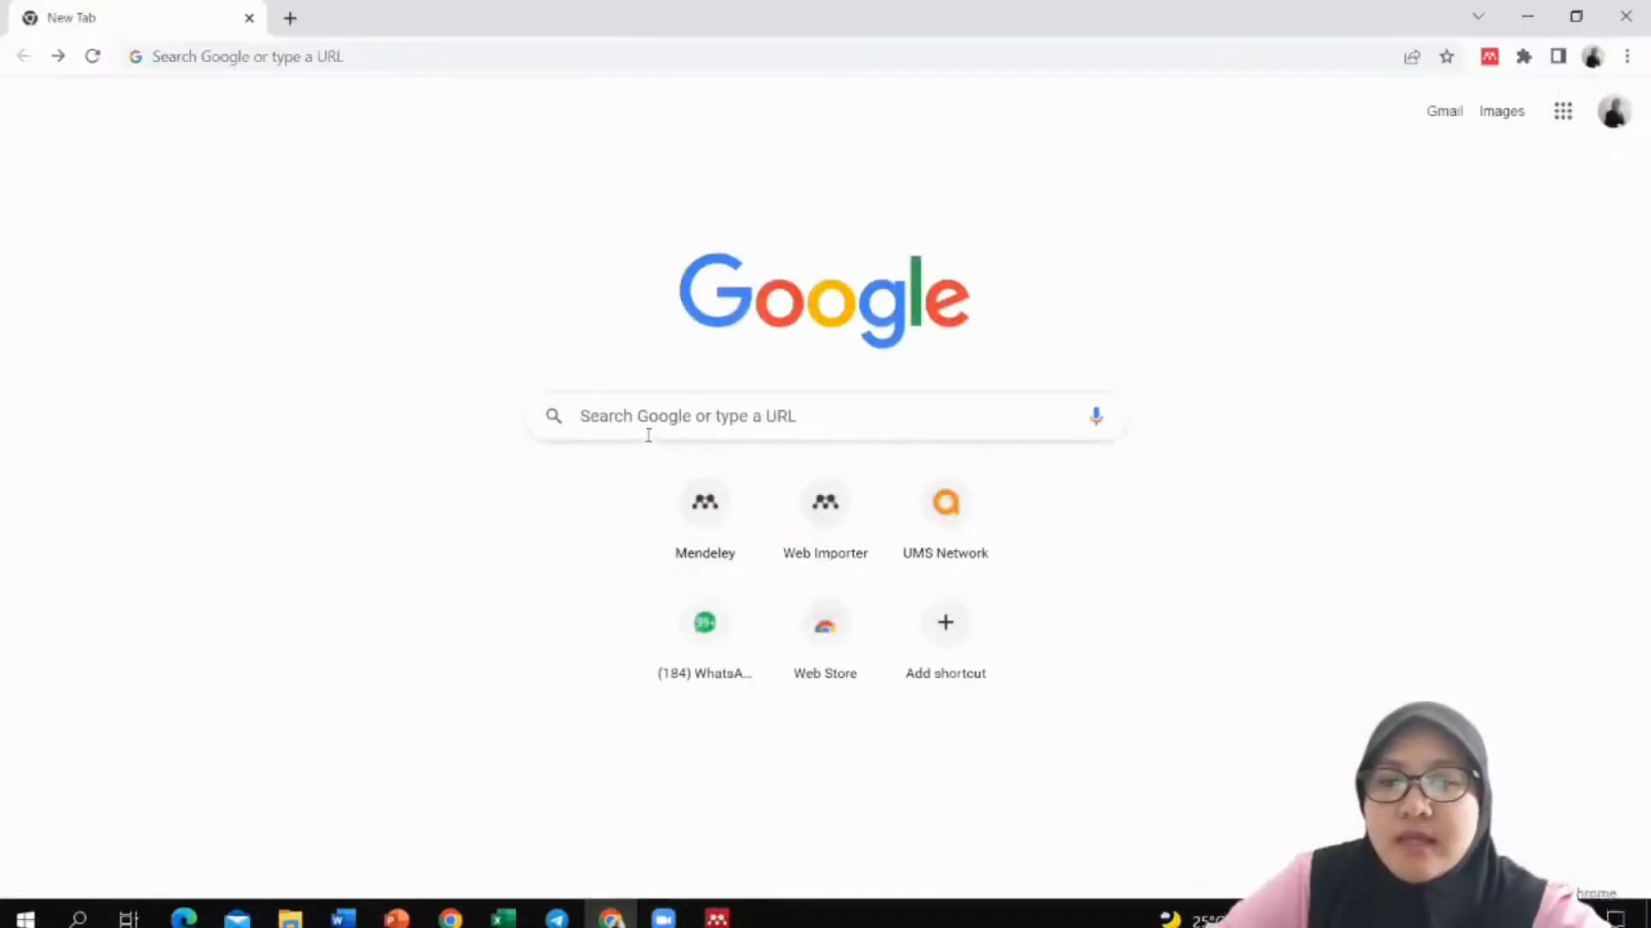
Step: Search Google for 'Pharaphrising tool' and open the QuillBot Paraphrasing Tool result
left_click(647, 435)
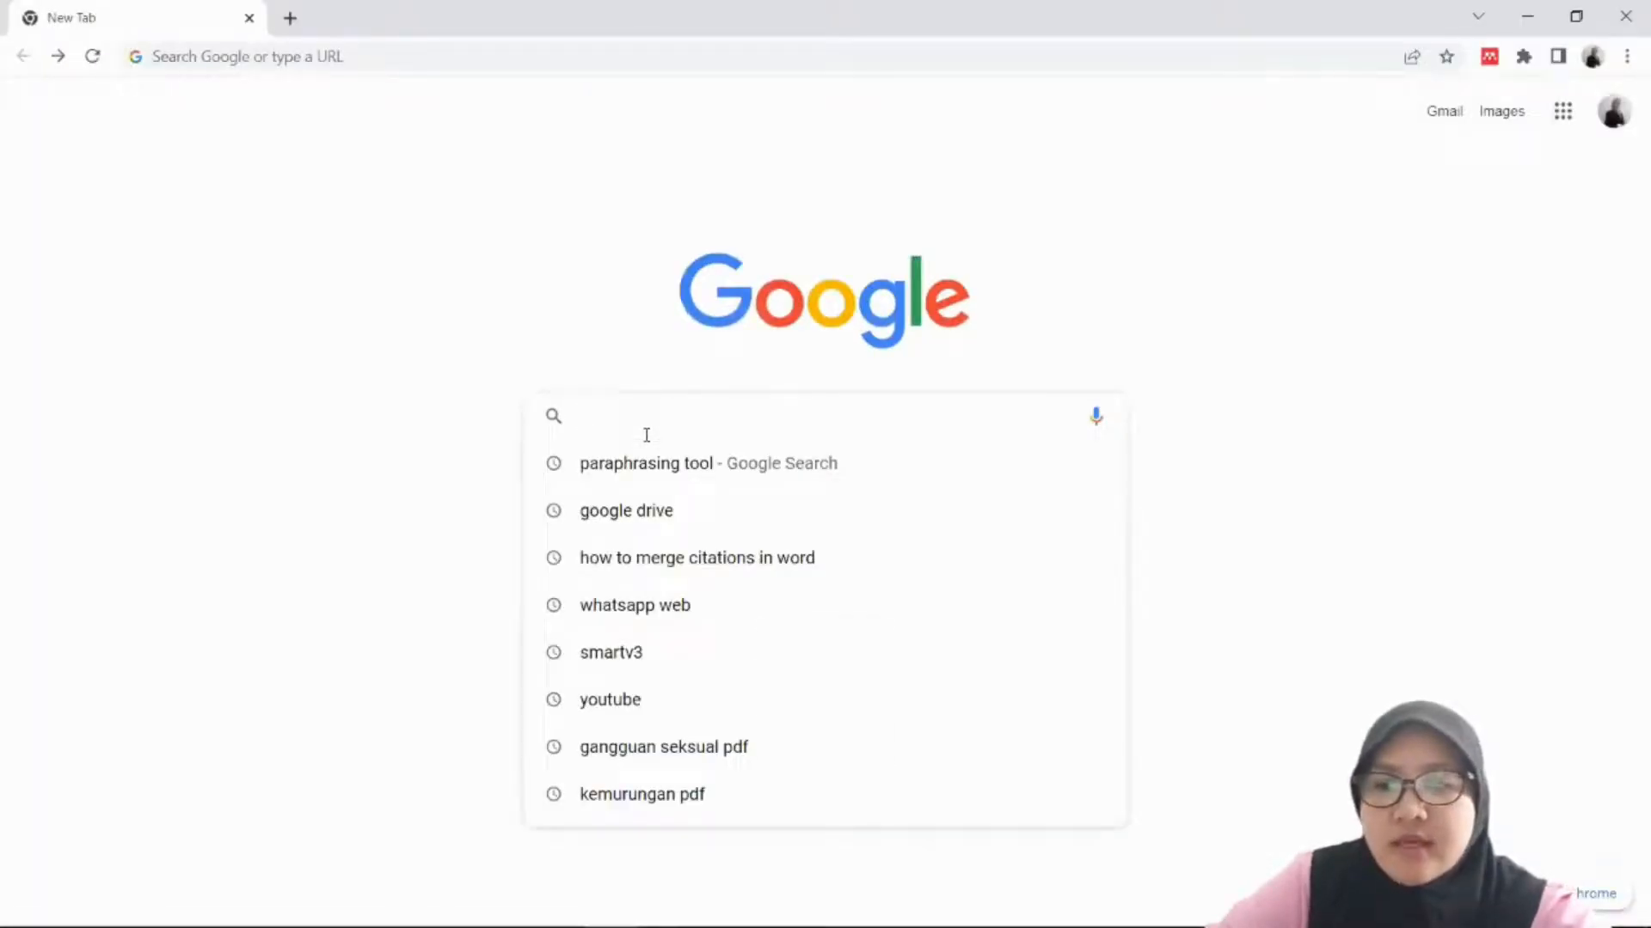
type("Phar")
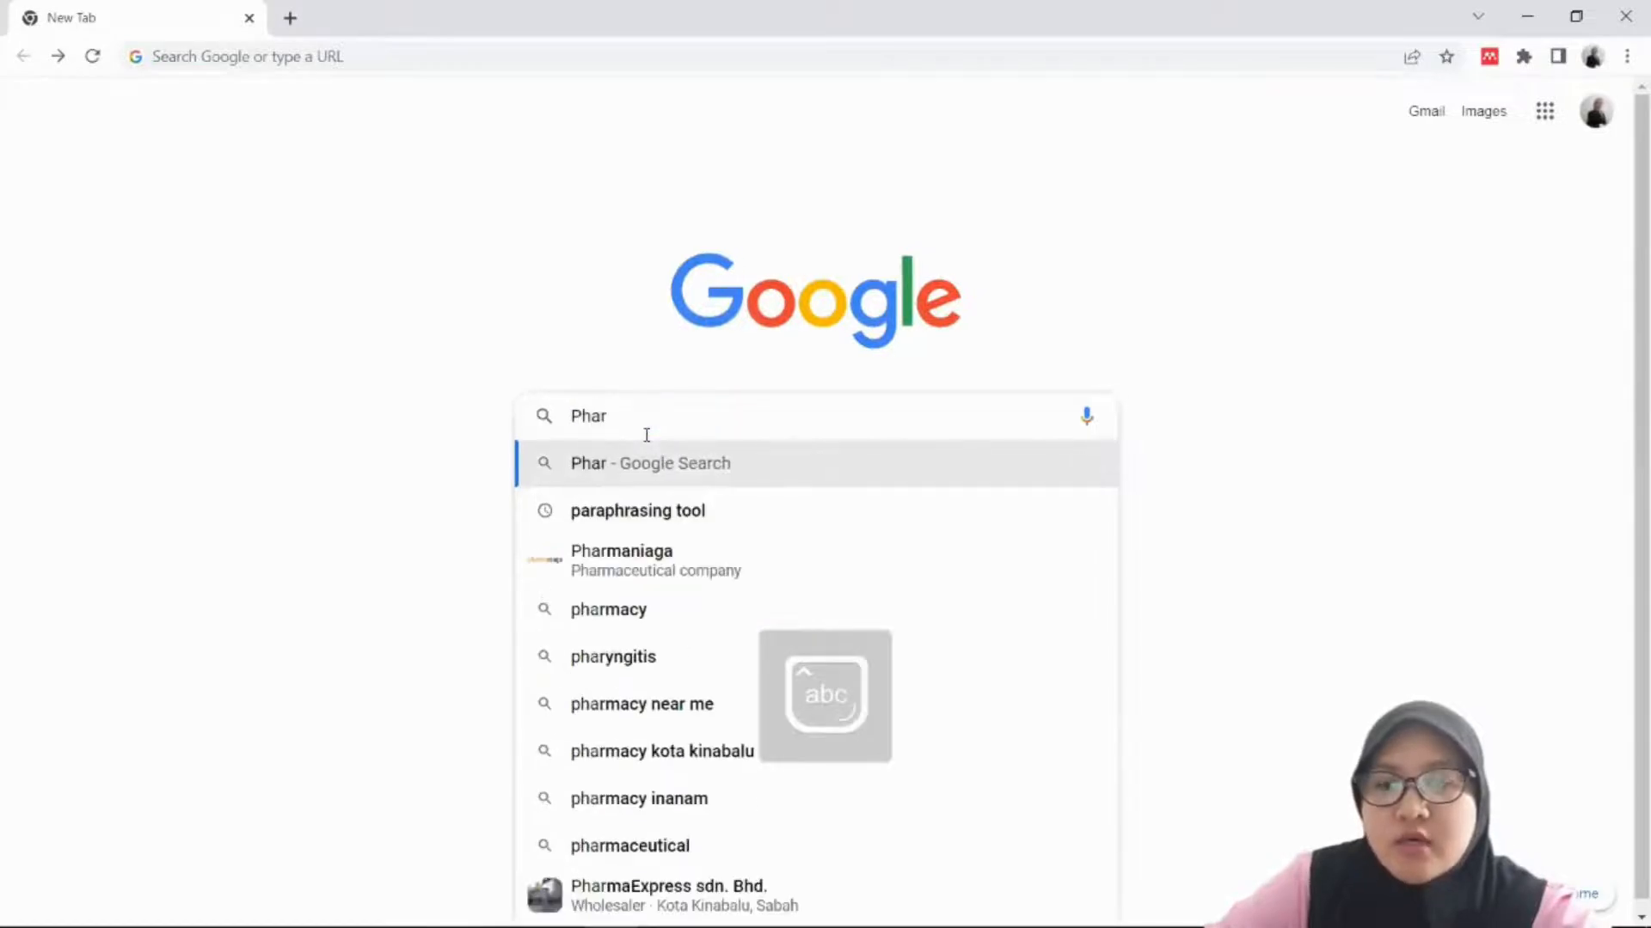
type("aphiris")
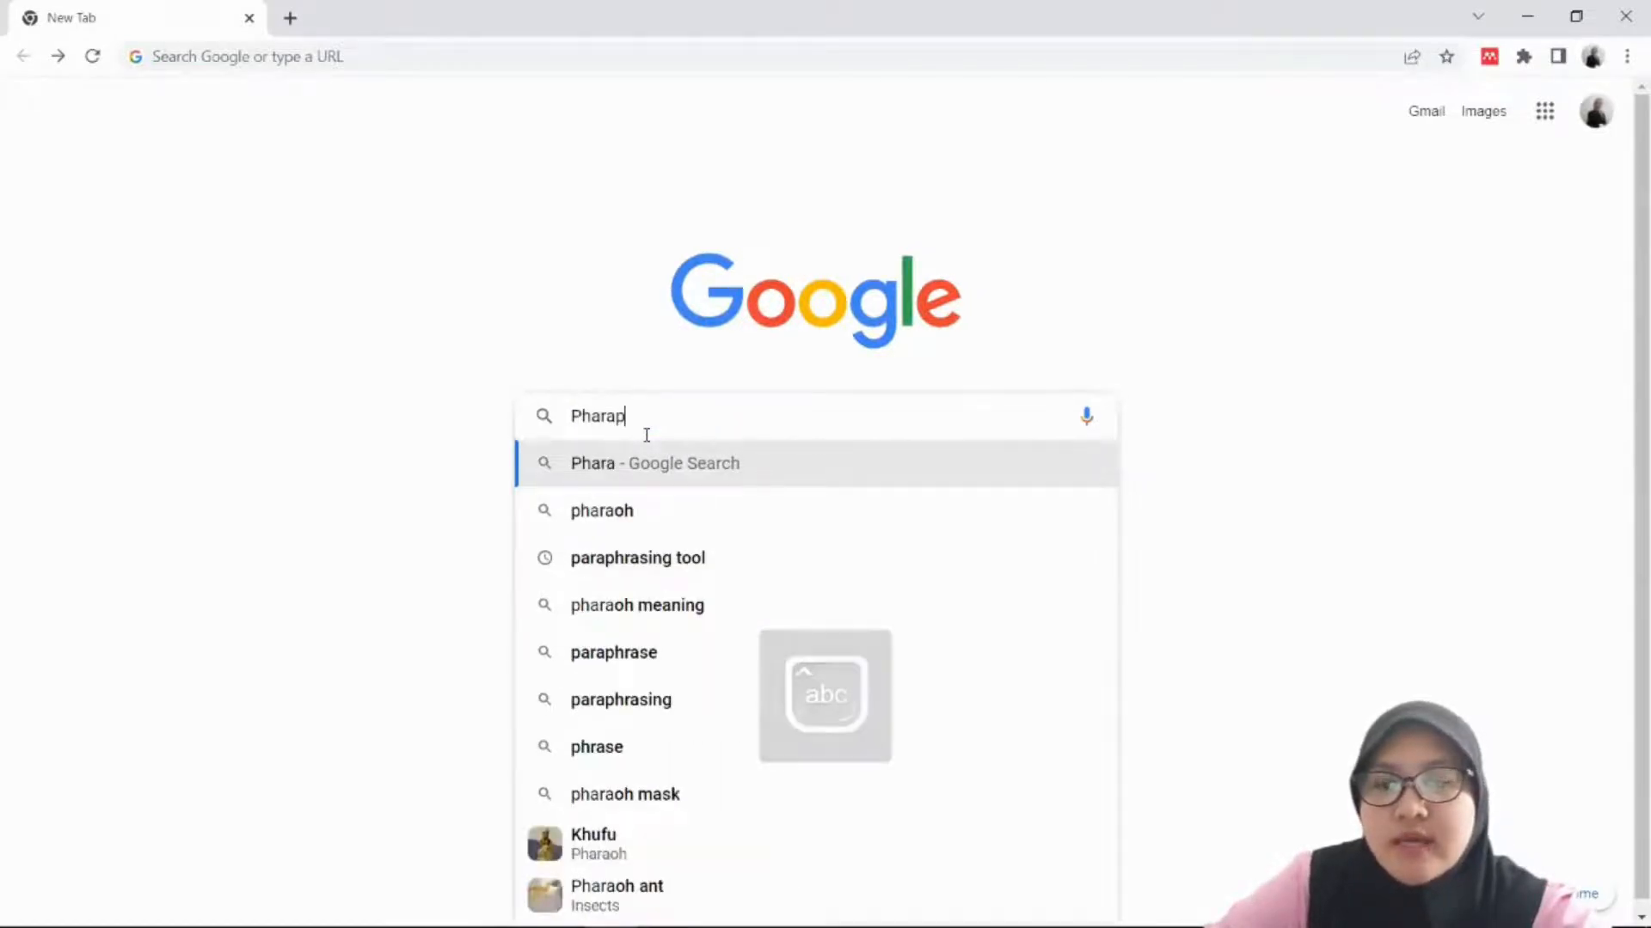
key("BackSpace")
key("BackSpace")
key("BackSpace")
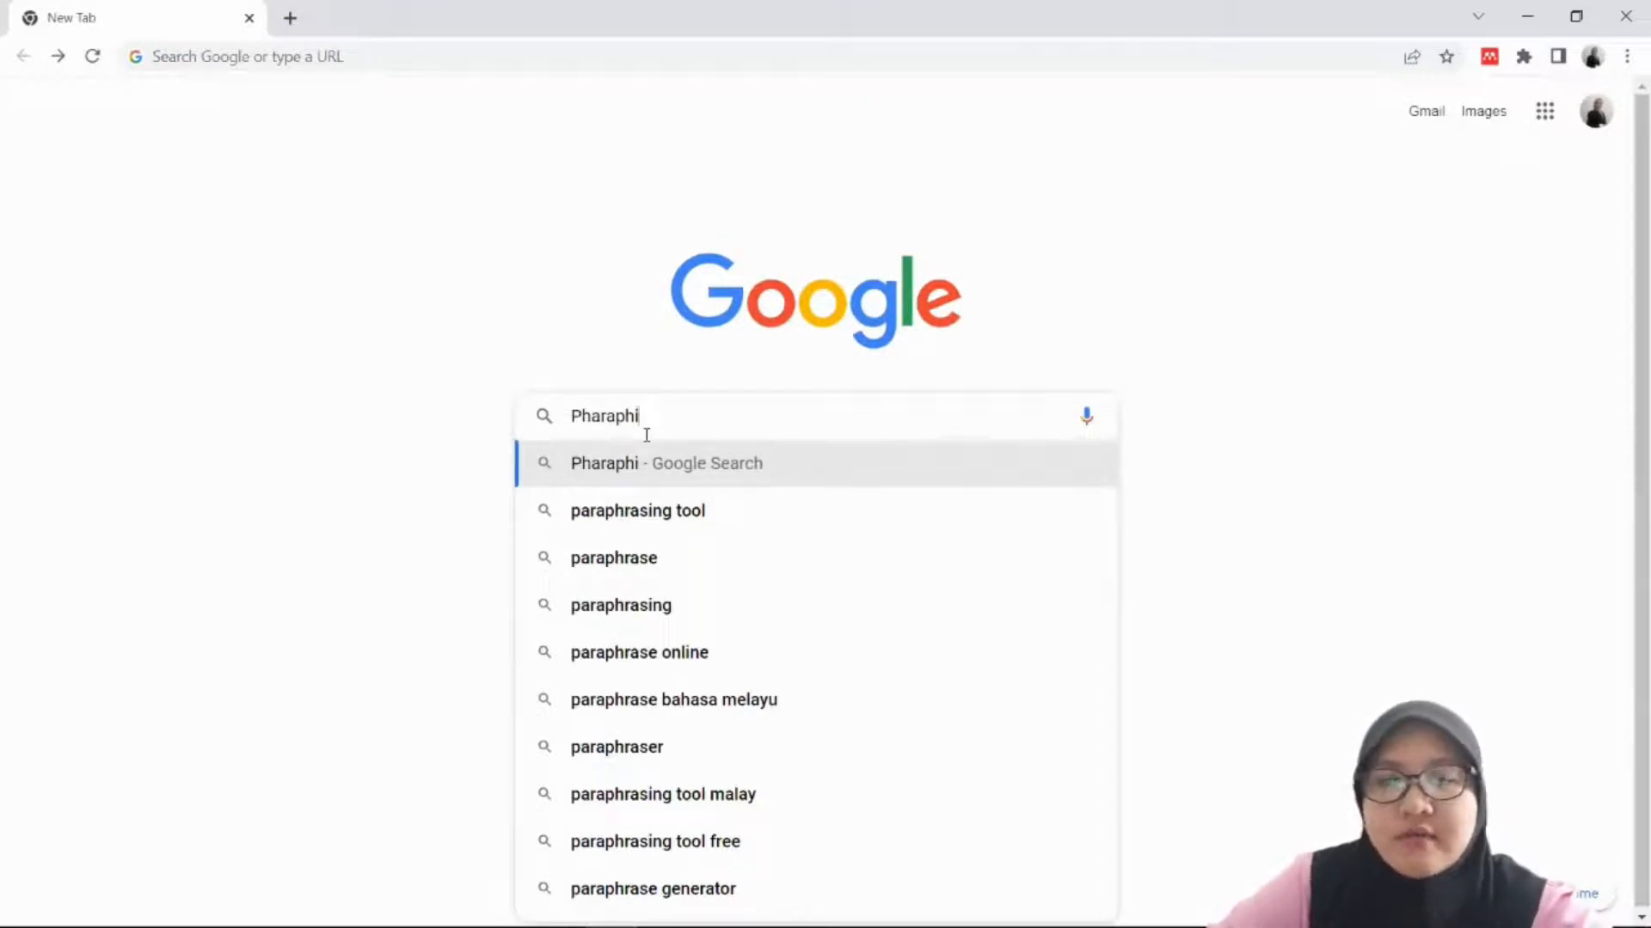
key("BackSpace")
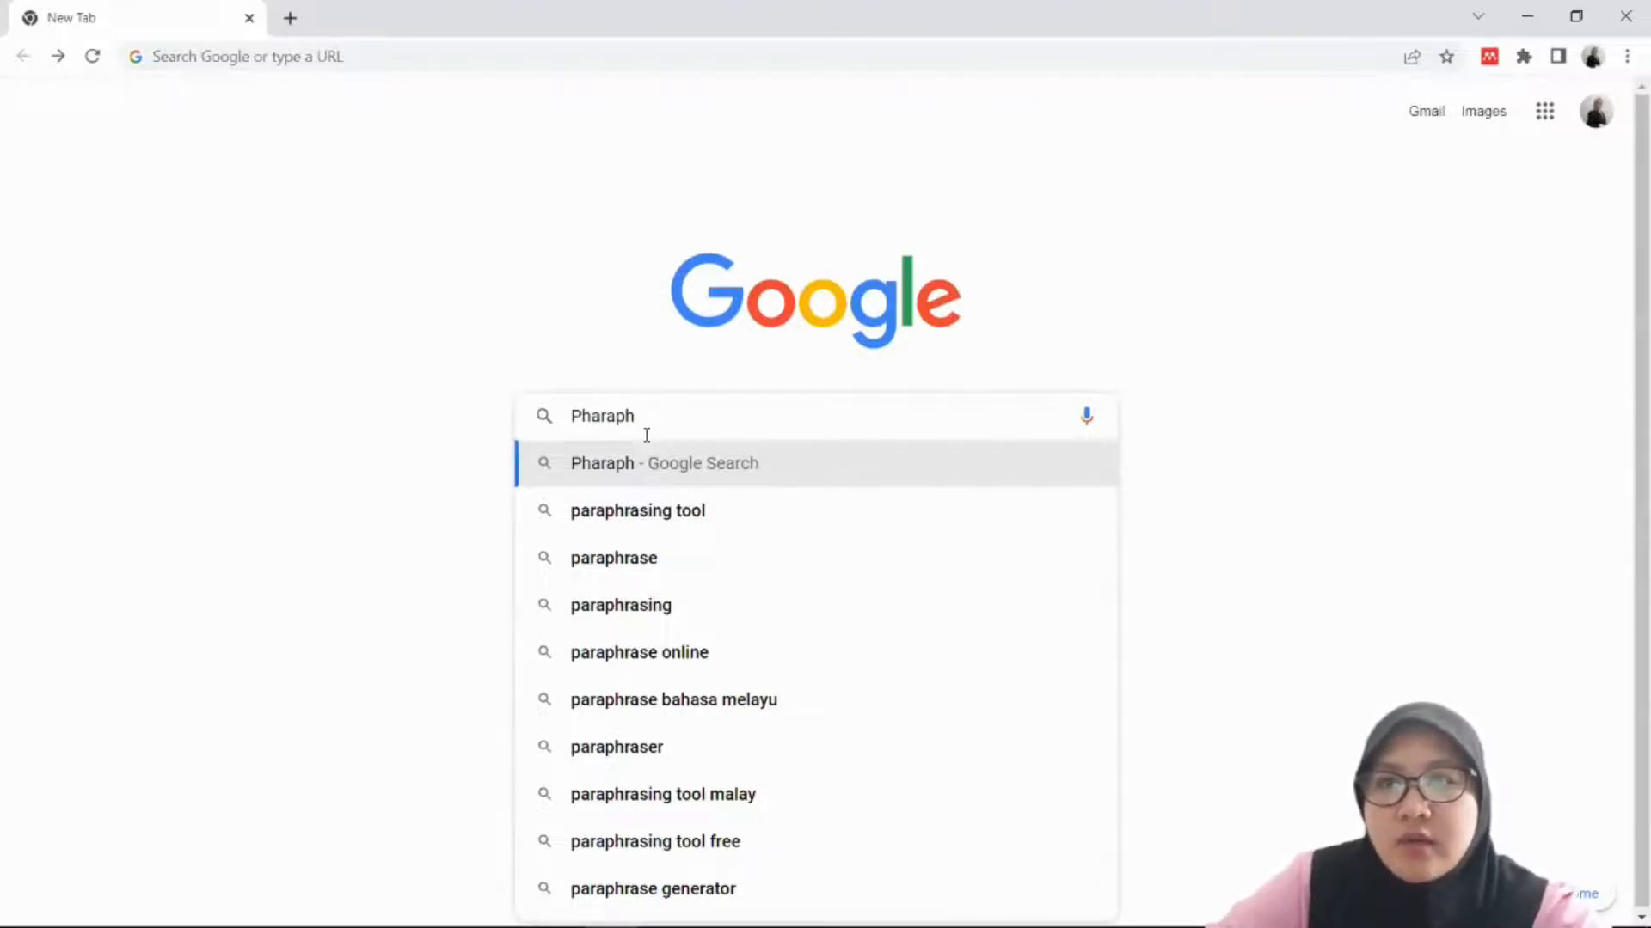
type("rising tool")
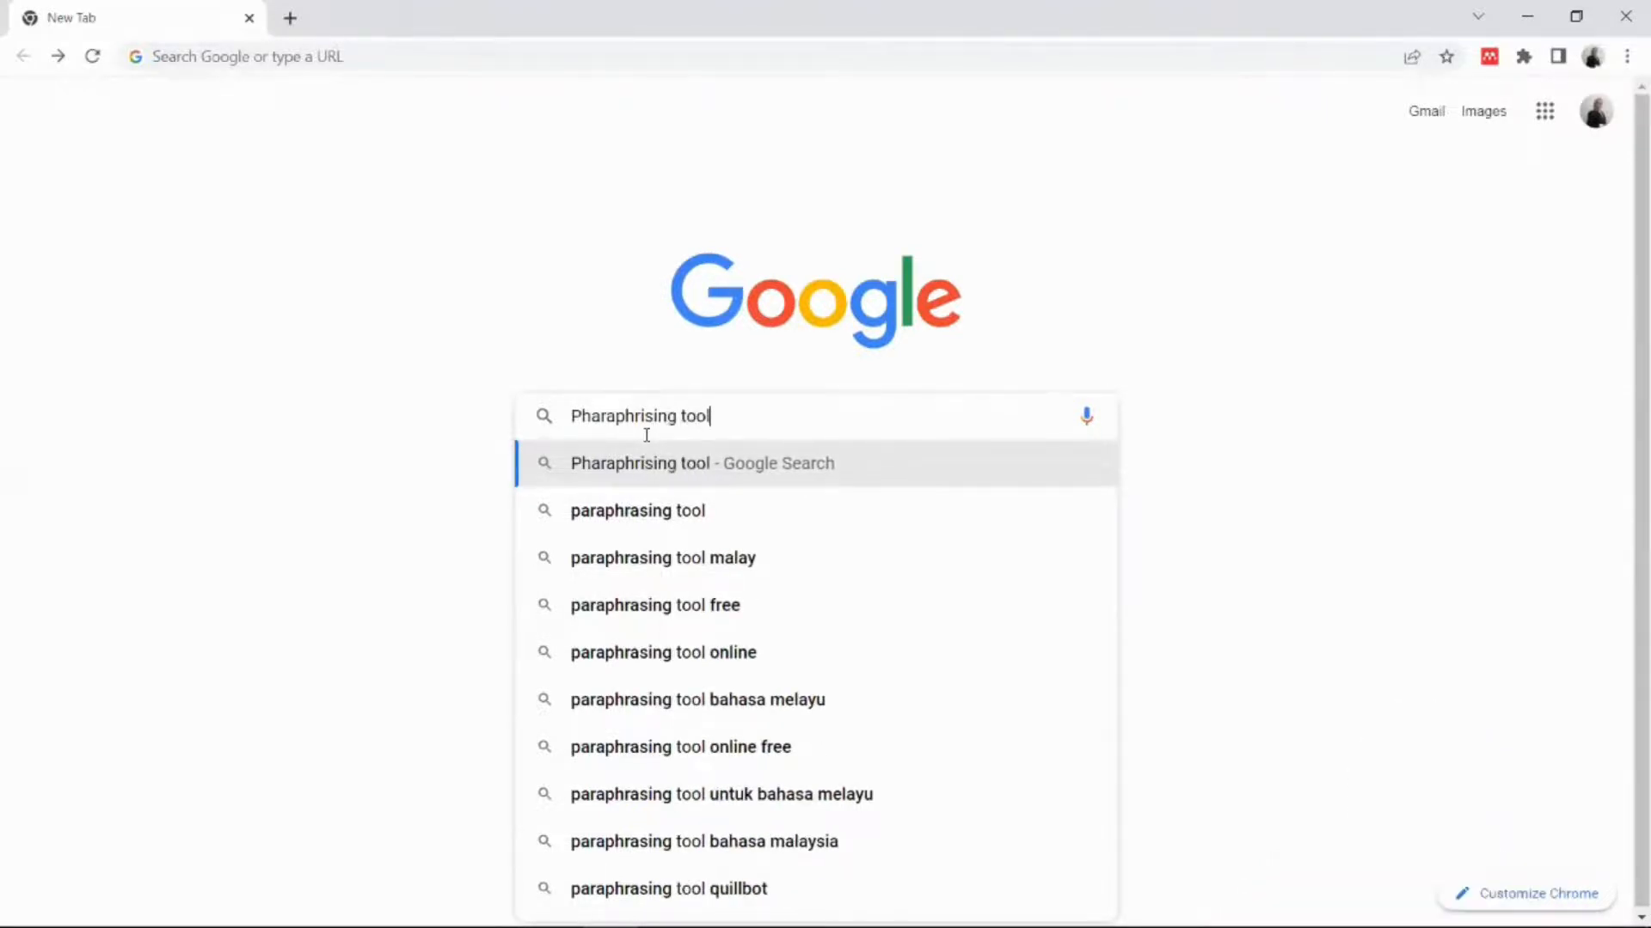
key("Return")
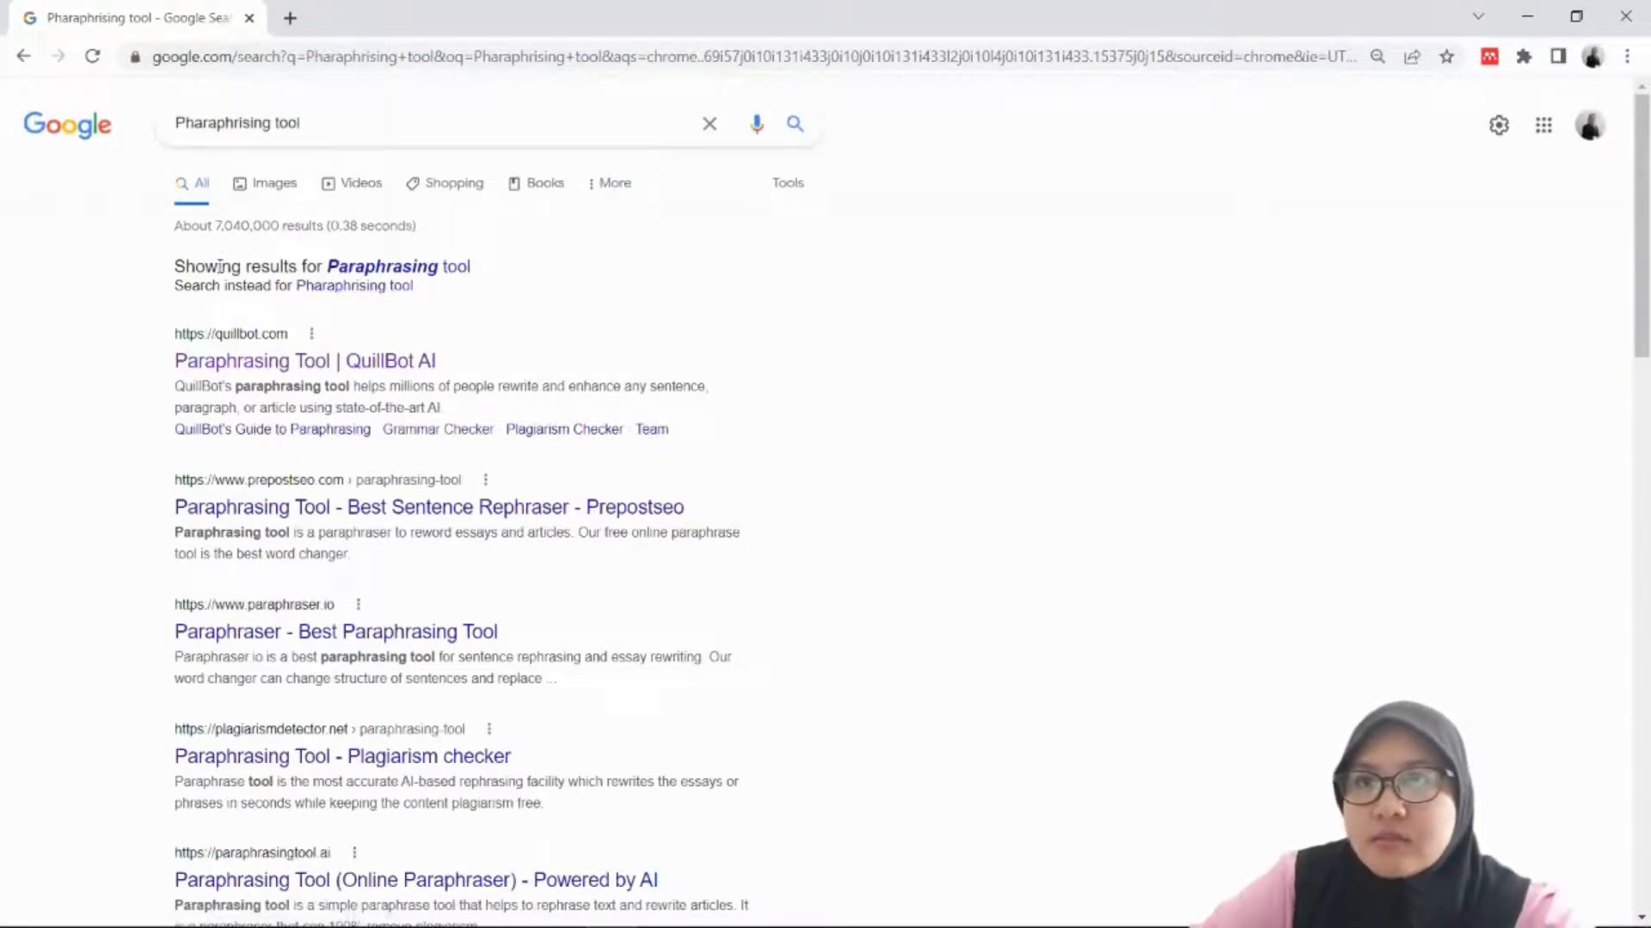
left_click(407, 372)
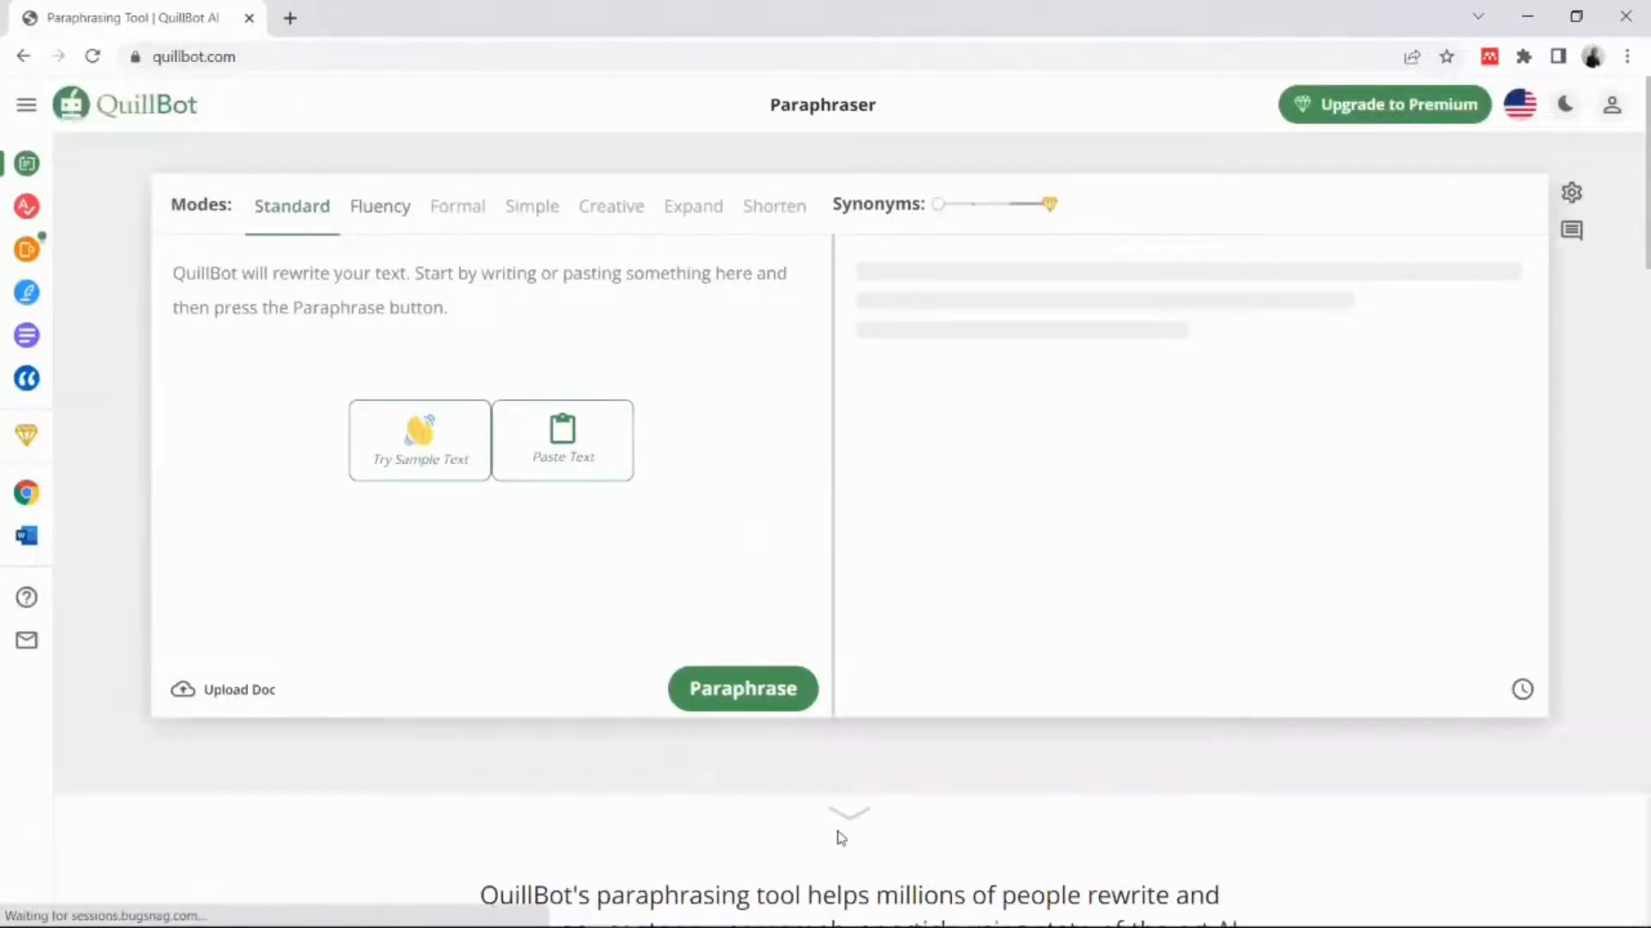
Step: Dismiss QuillBot's Google sign-in prompt and return to Word's Document1
mouse_move(849, 925)
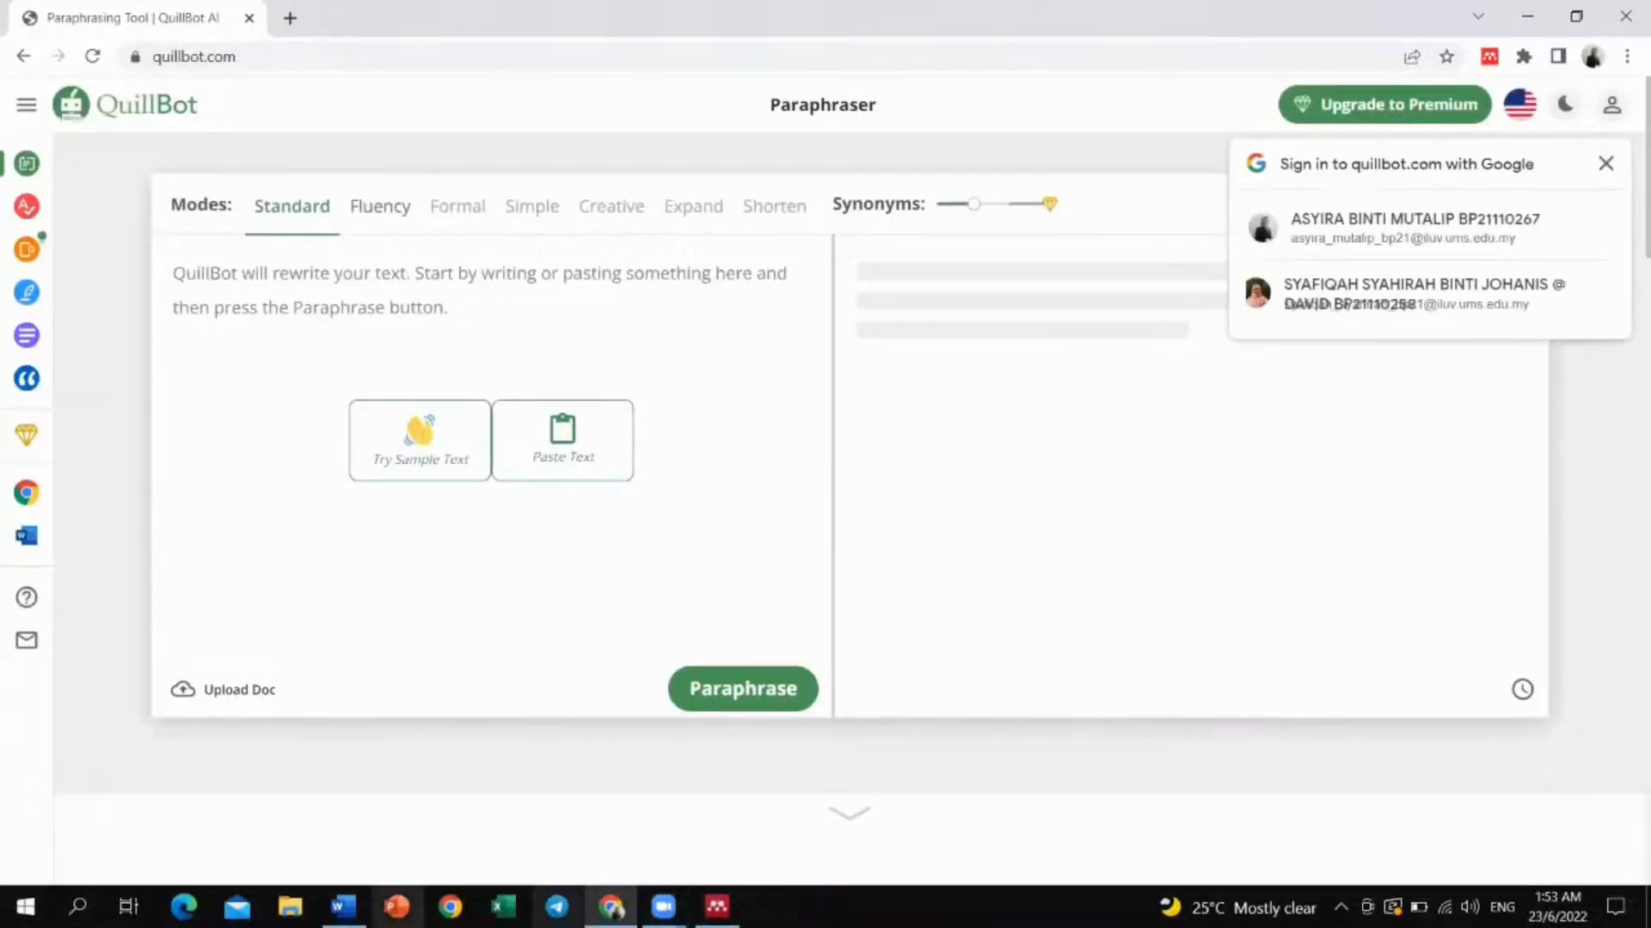
mouse_move(343, 907)
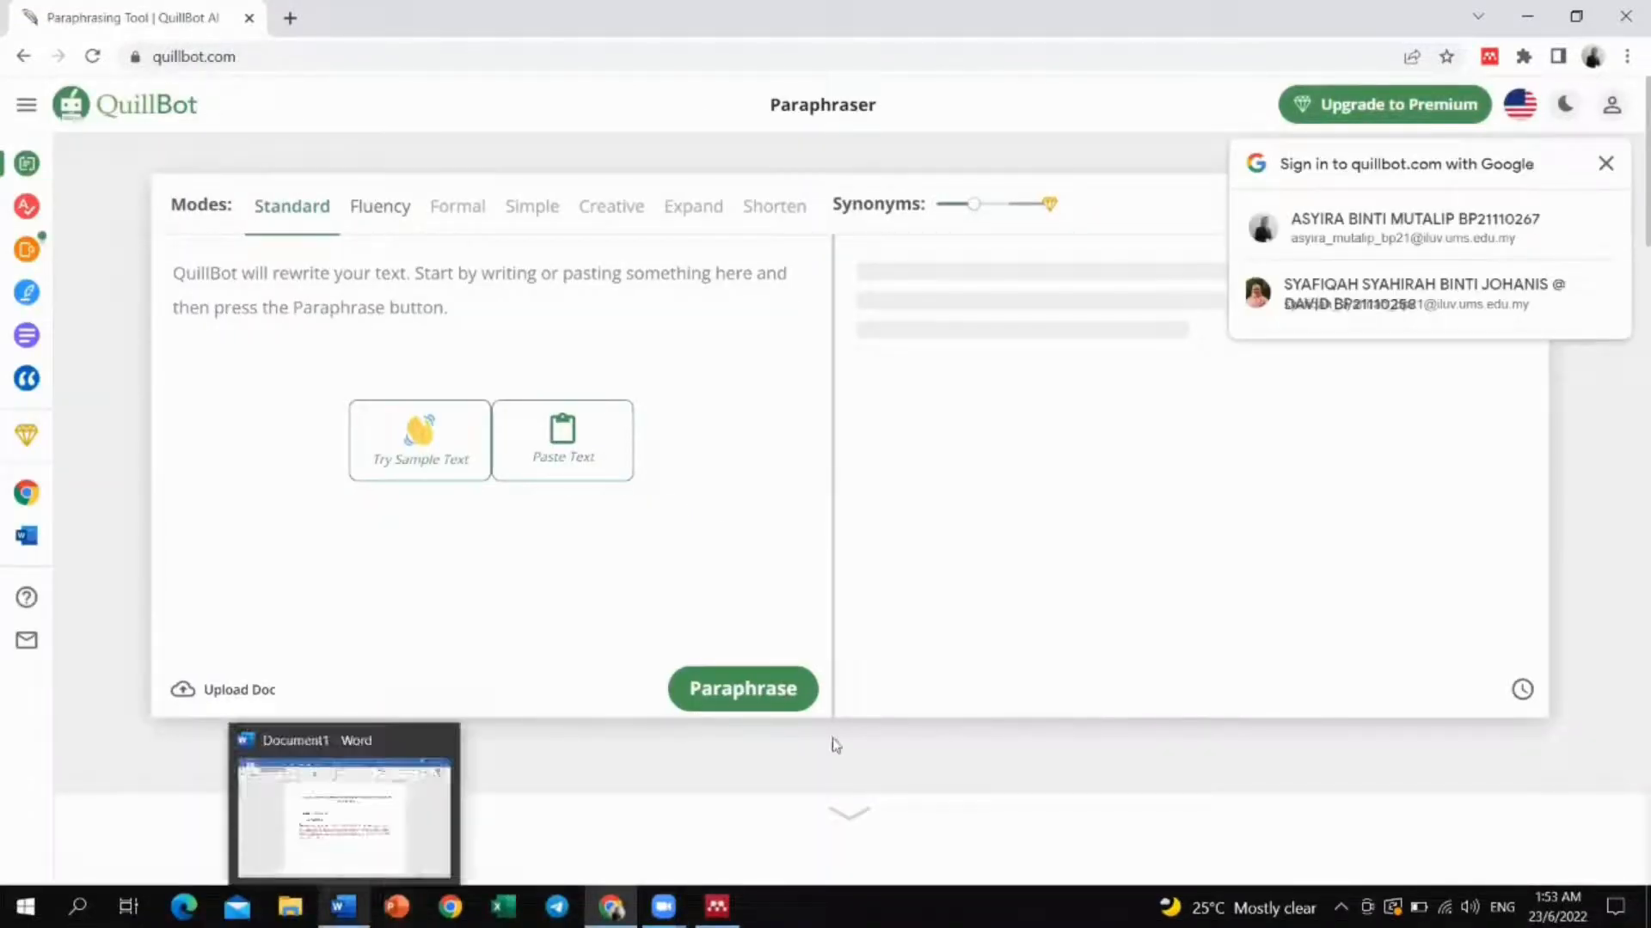
left_click(1605, 164)
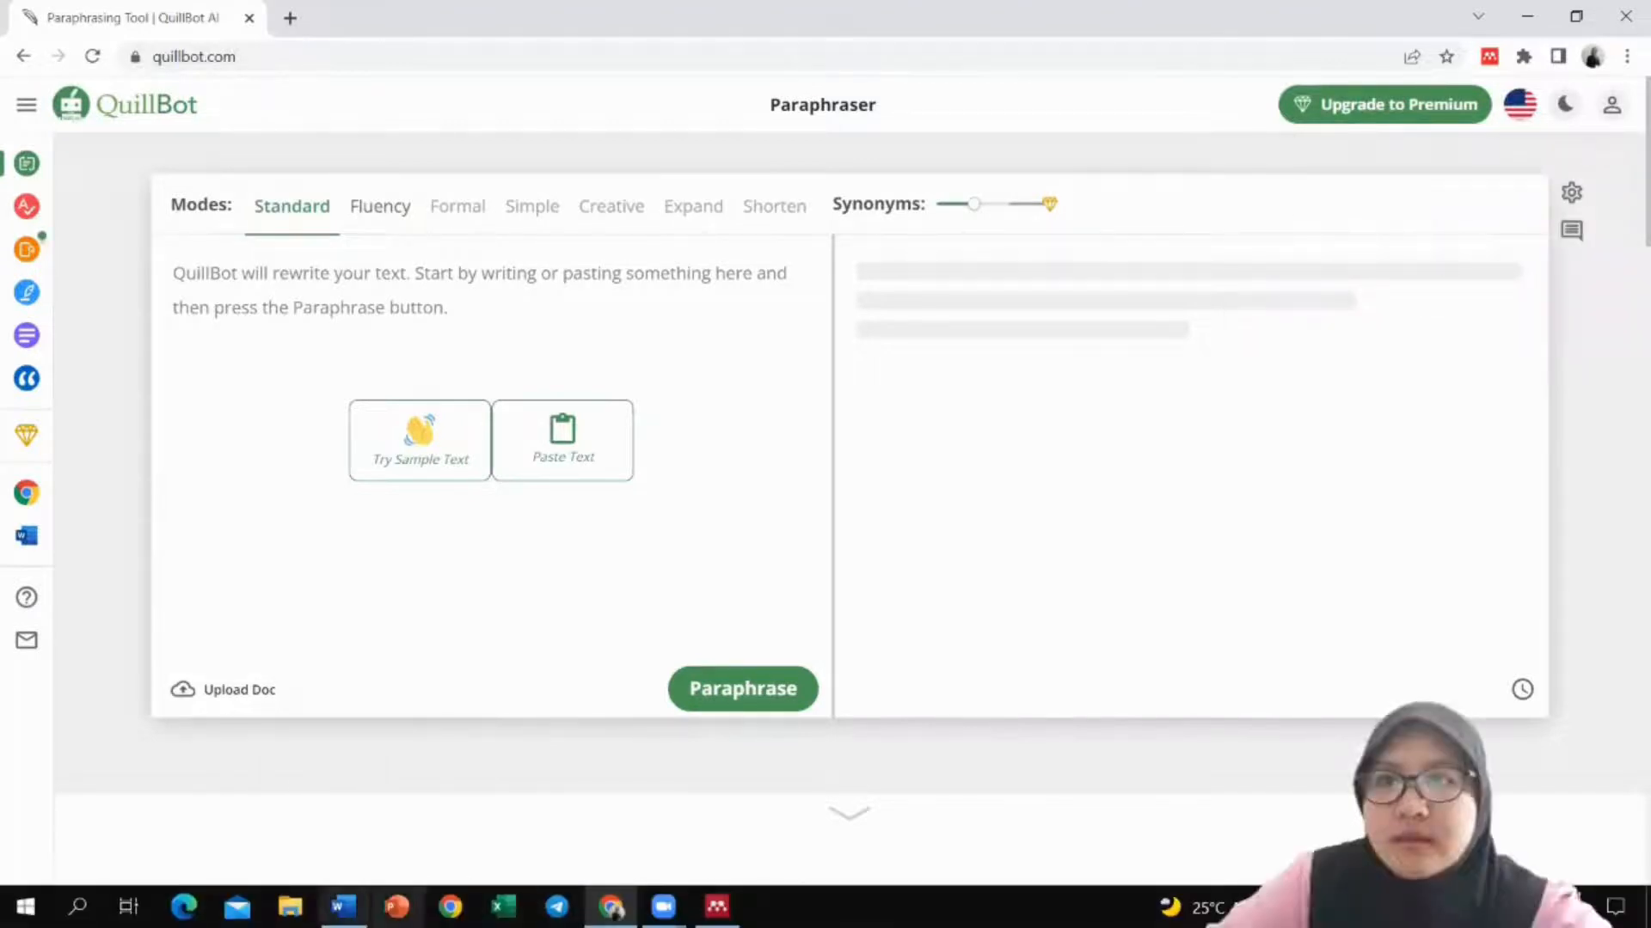
left_click(343, 906)
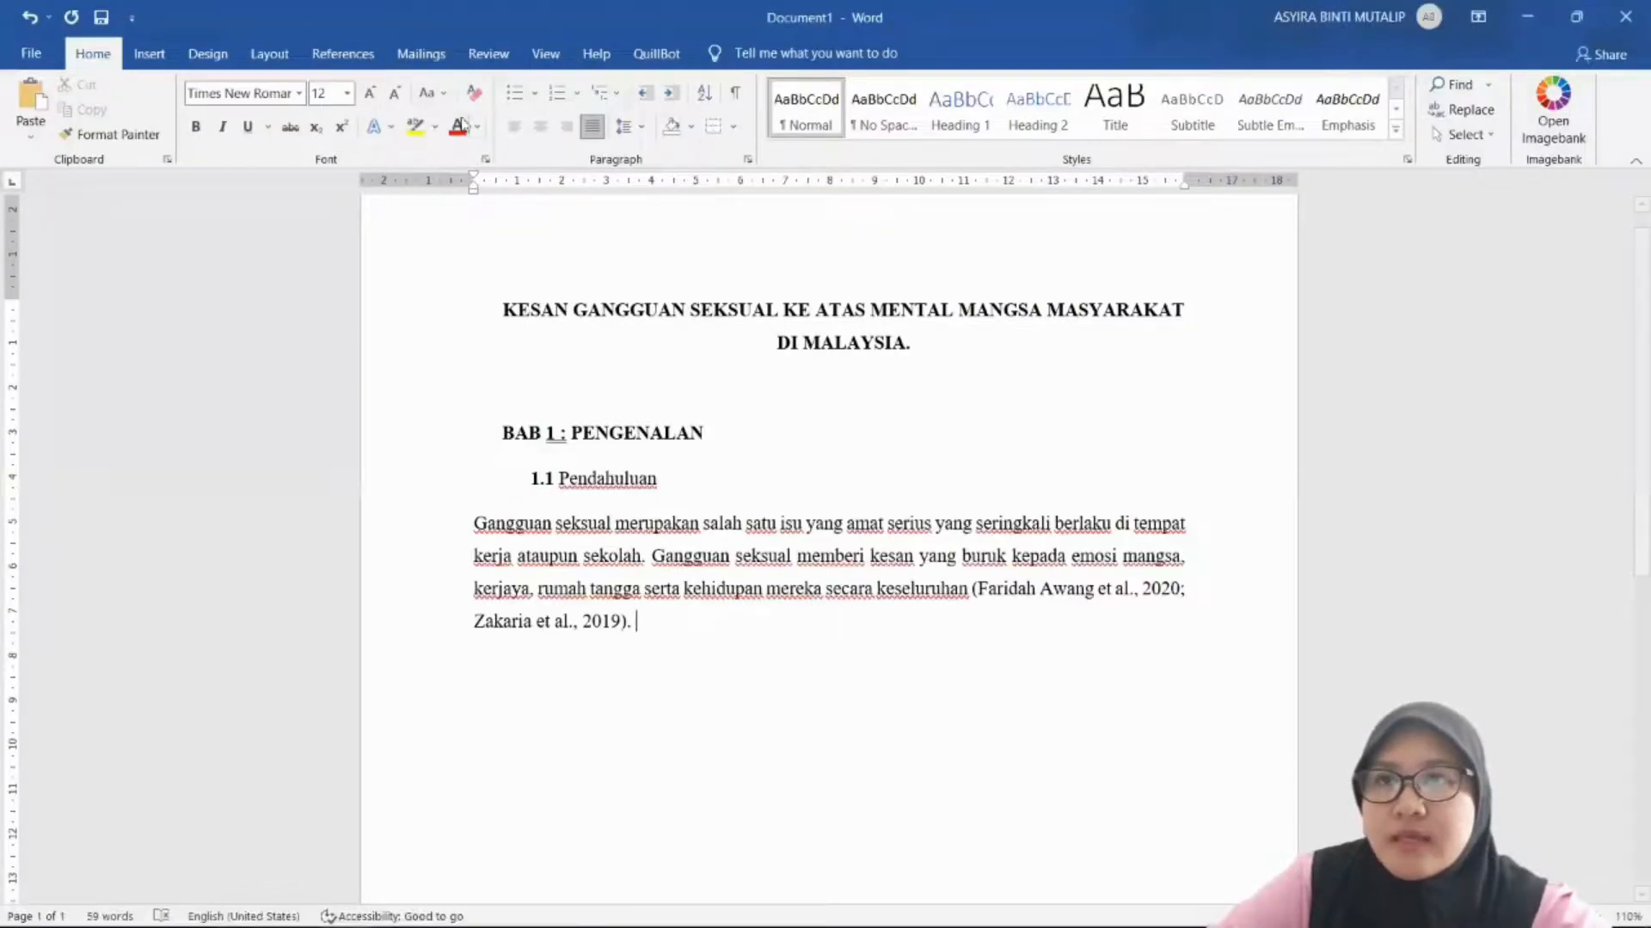
Step: Go to Mendeley from Word, close the Pemahaman dan Pengalaman PDF, and copy a passage from the tragedi article
left_click(343, 53)
left_click(434, 100)
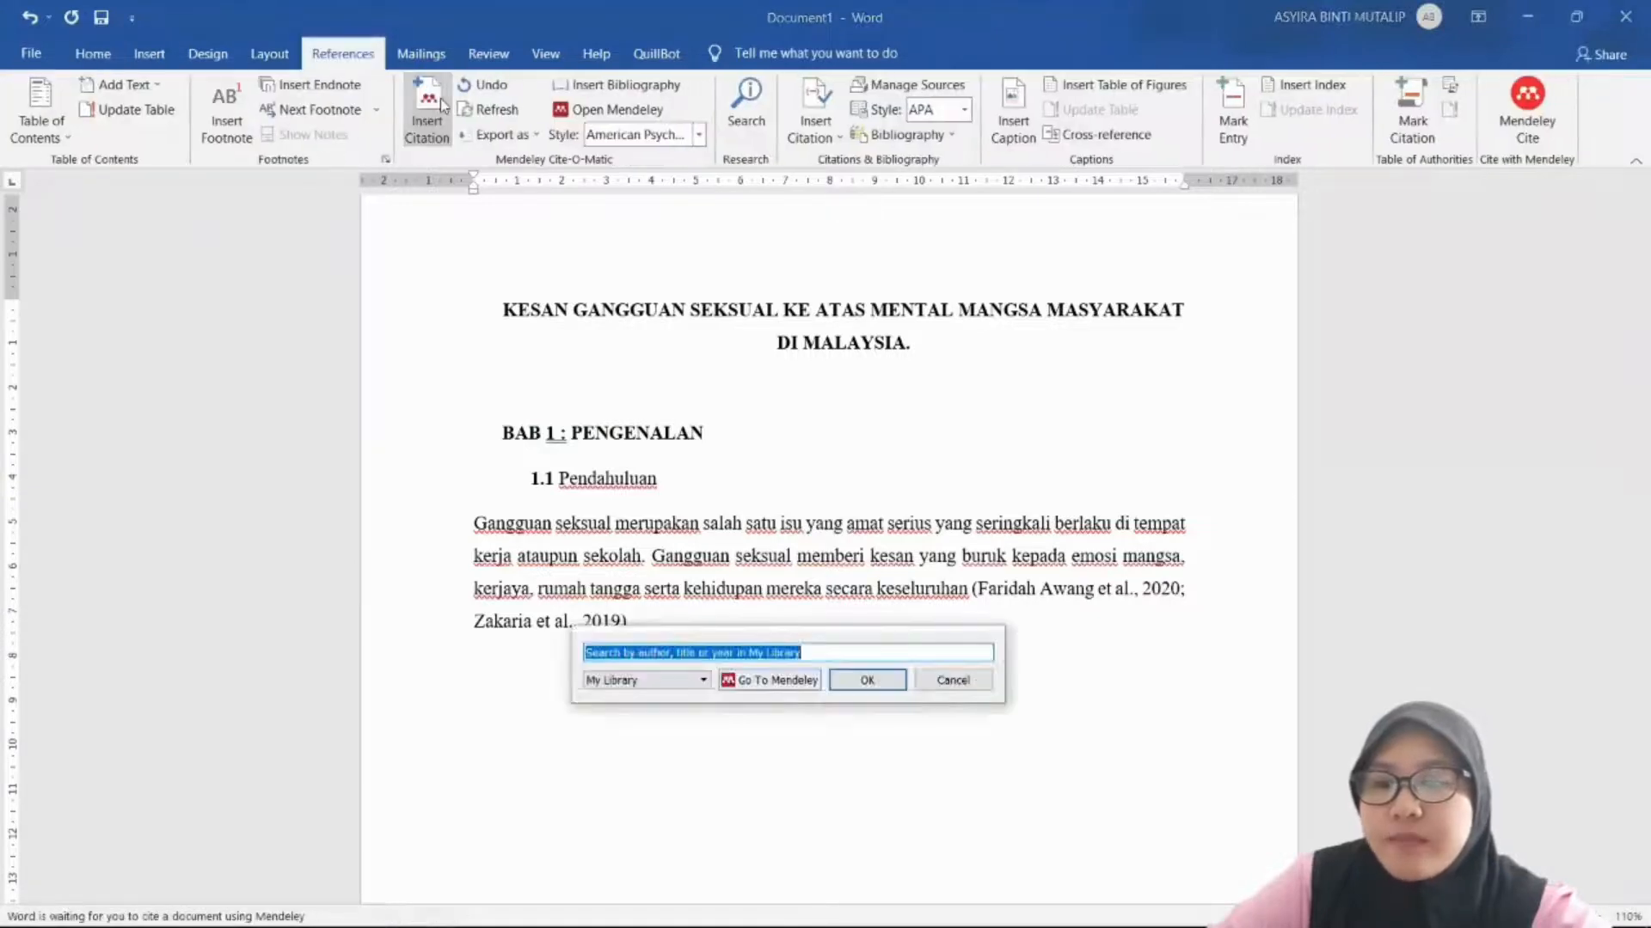
left_click(778, 680)
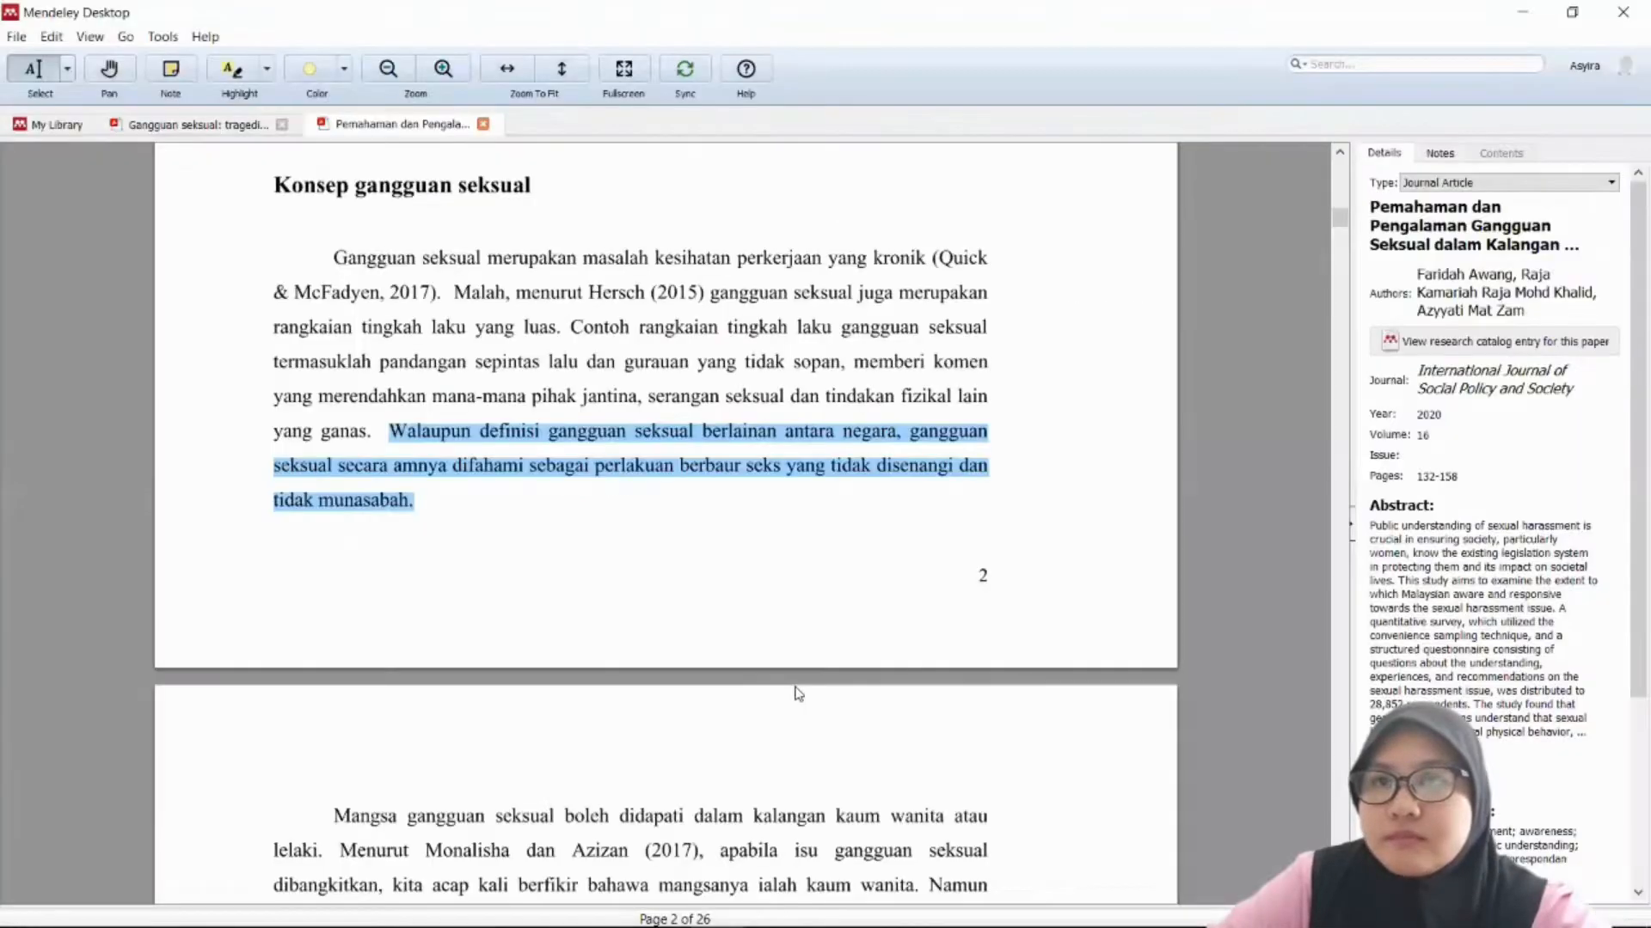
key("ctrl+w")
scroll(584, 375, "down", 3)
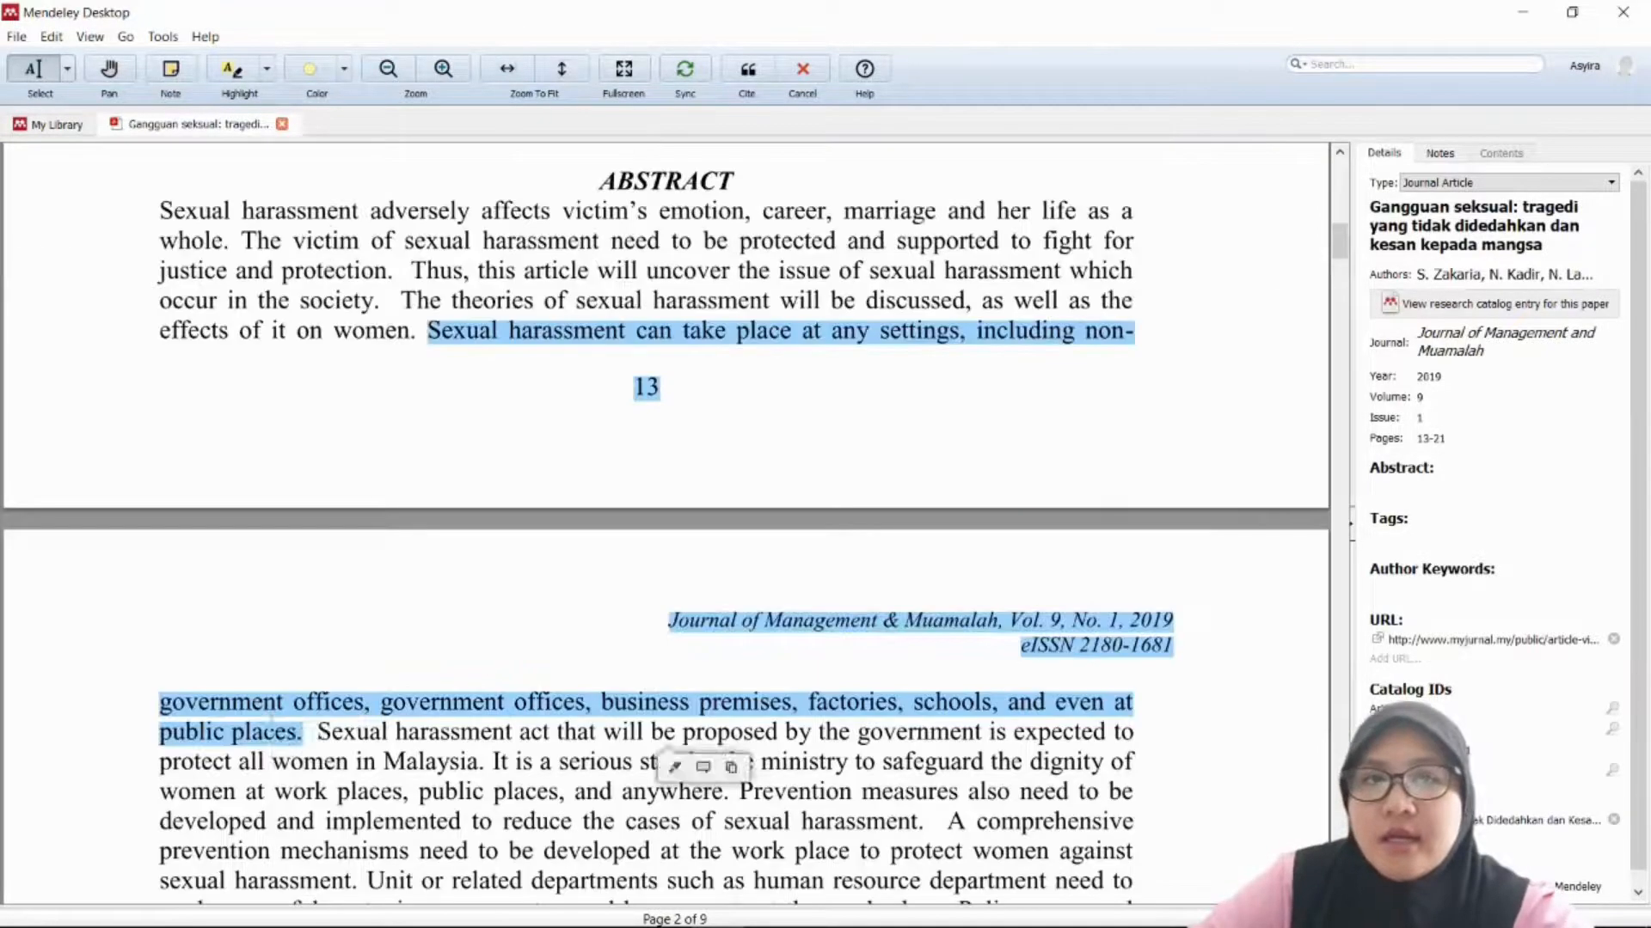
right_click(272, 725)
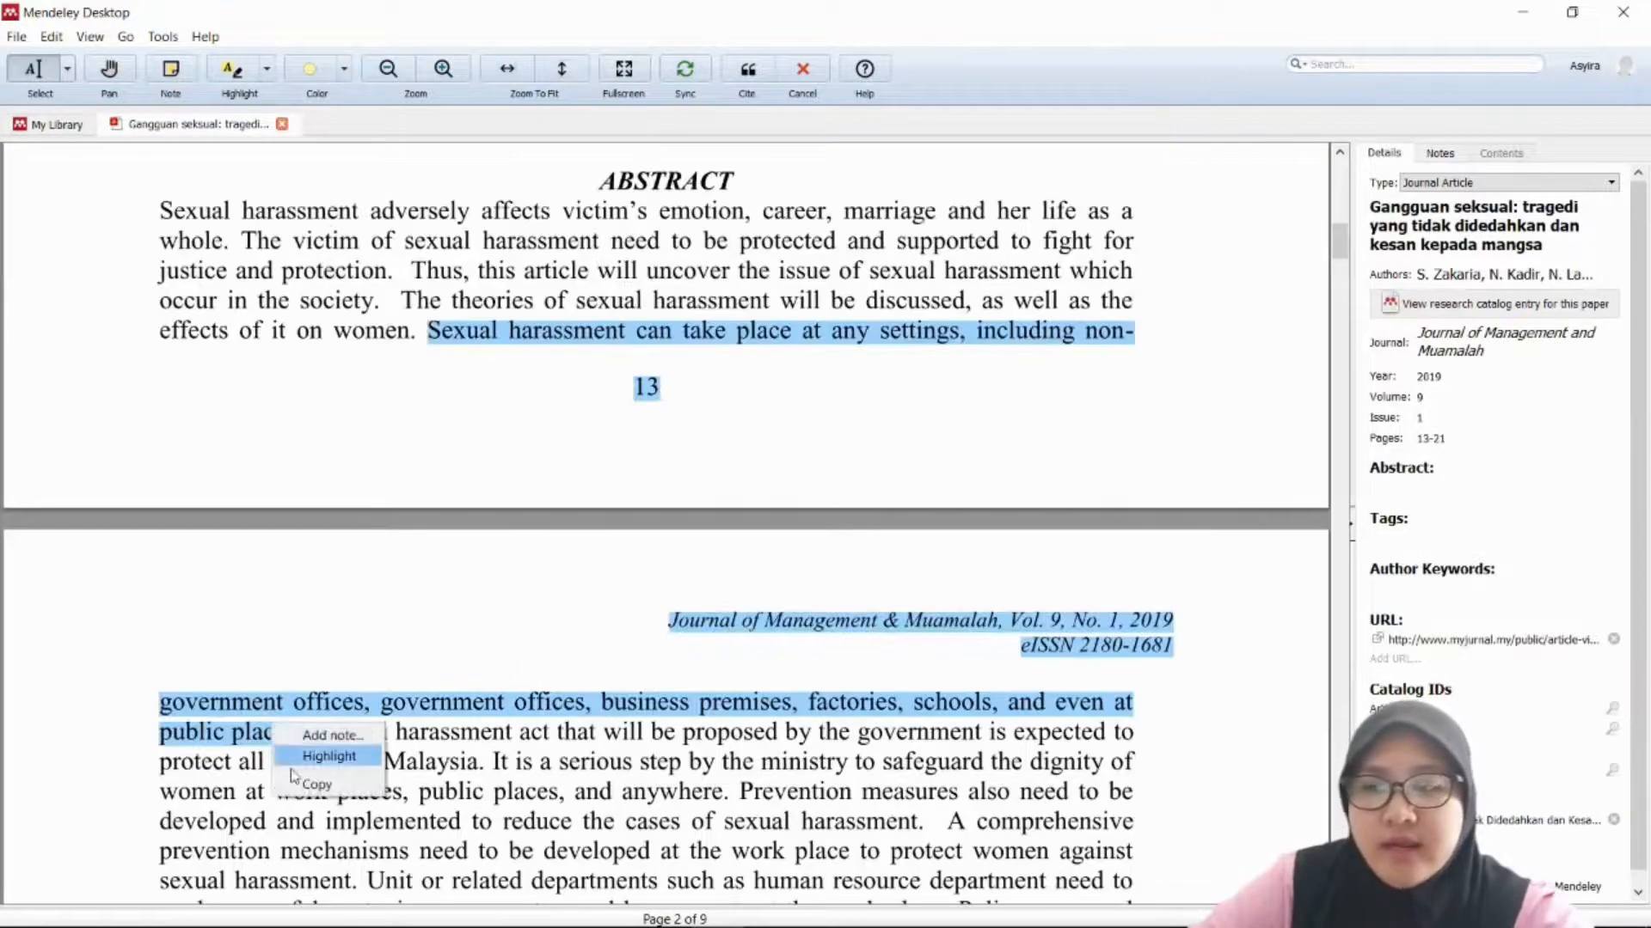
left_click(316, 785)
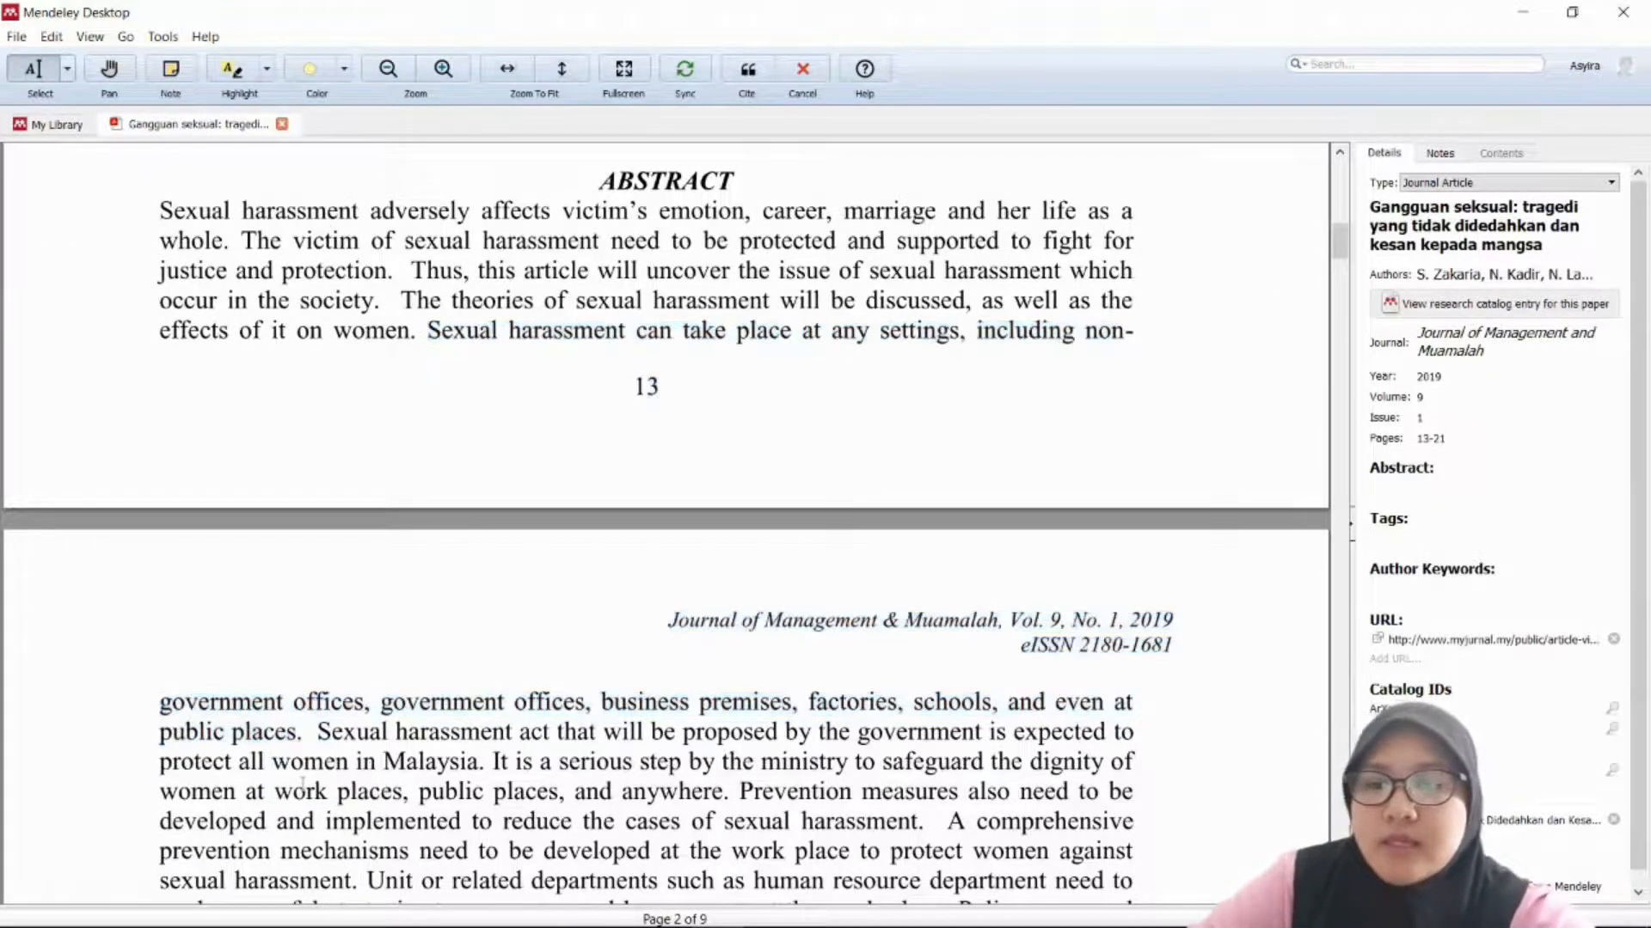
Step: Copy the abstract sentence ending 'public places.' and bring up QuillBot's input box
left_click_drag(430, 331, 303, 733)
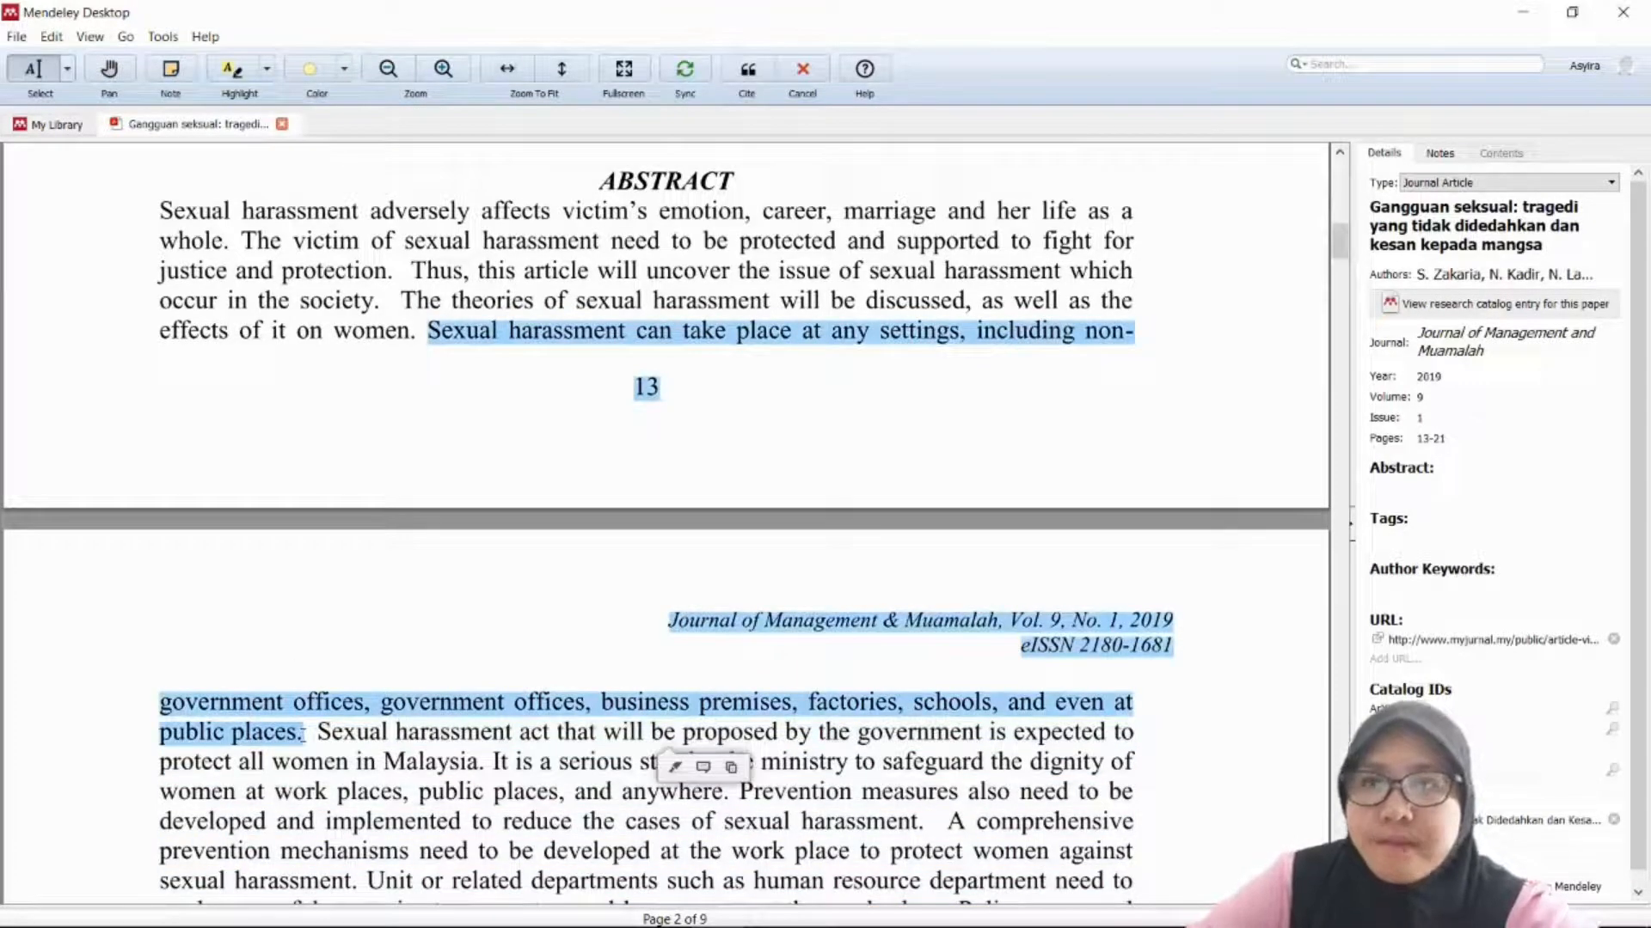
right_click(302, 733)
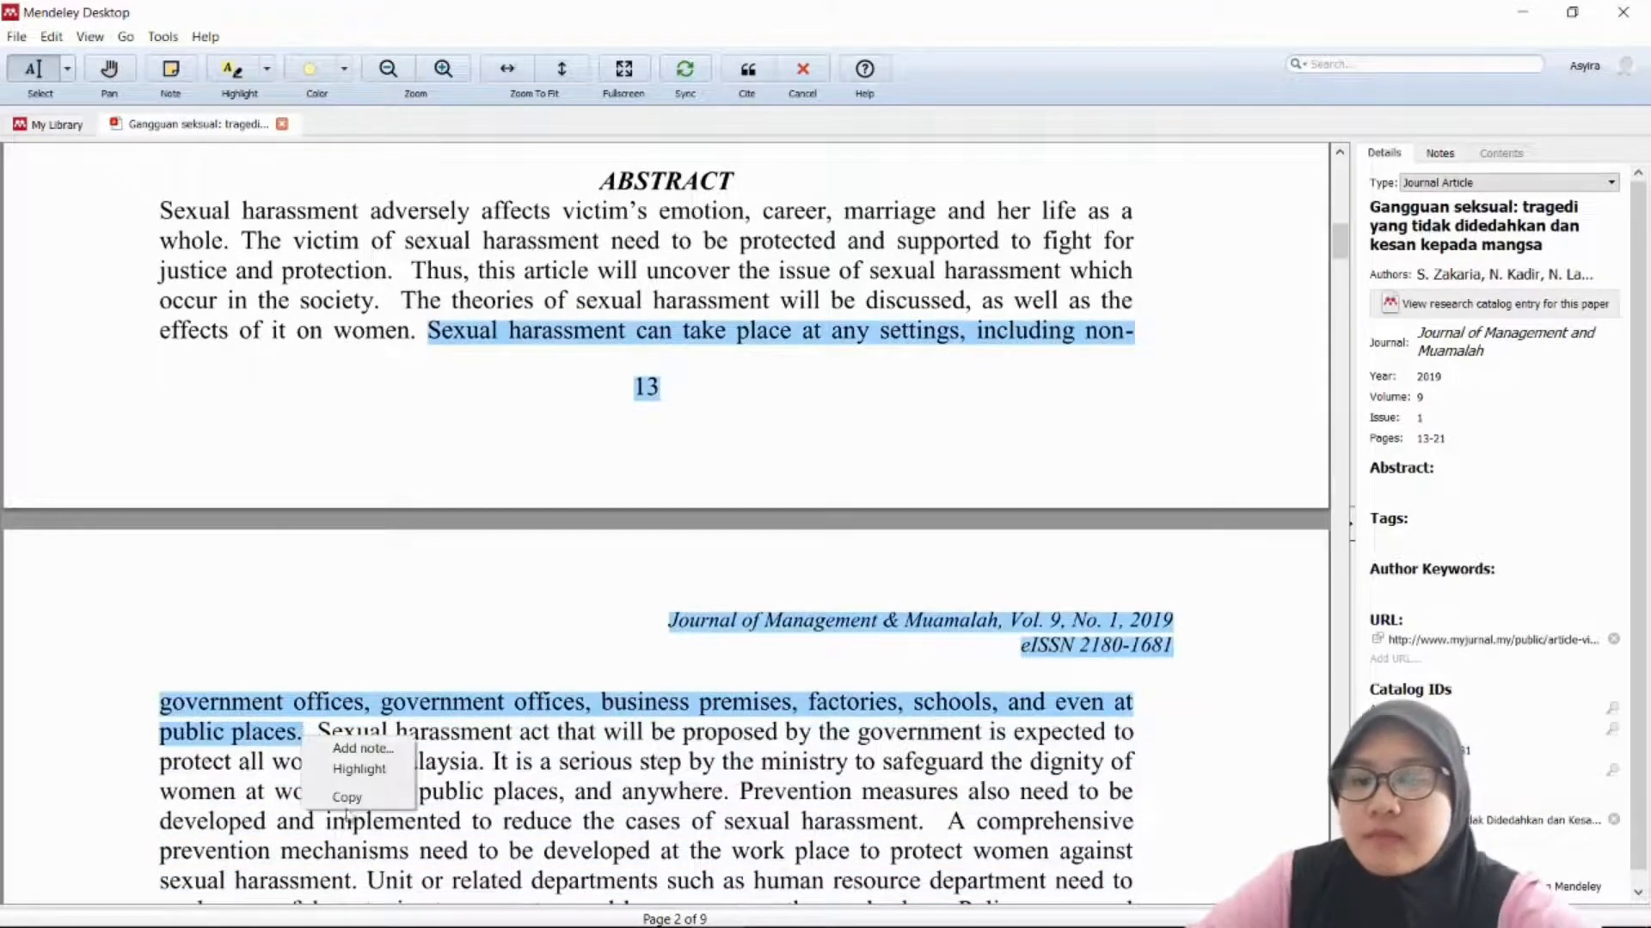
left_click(348, 798)
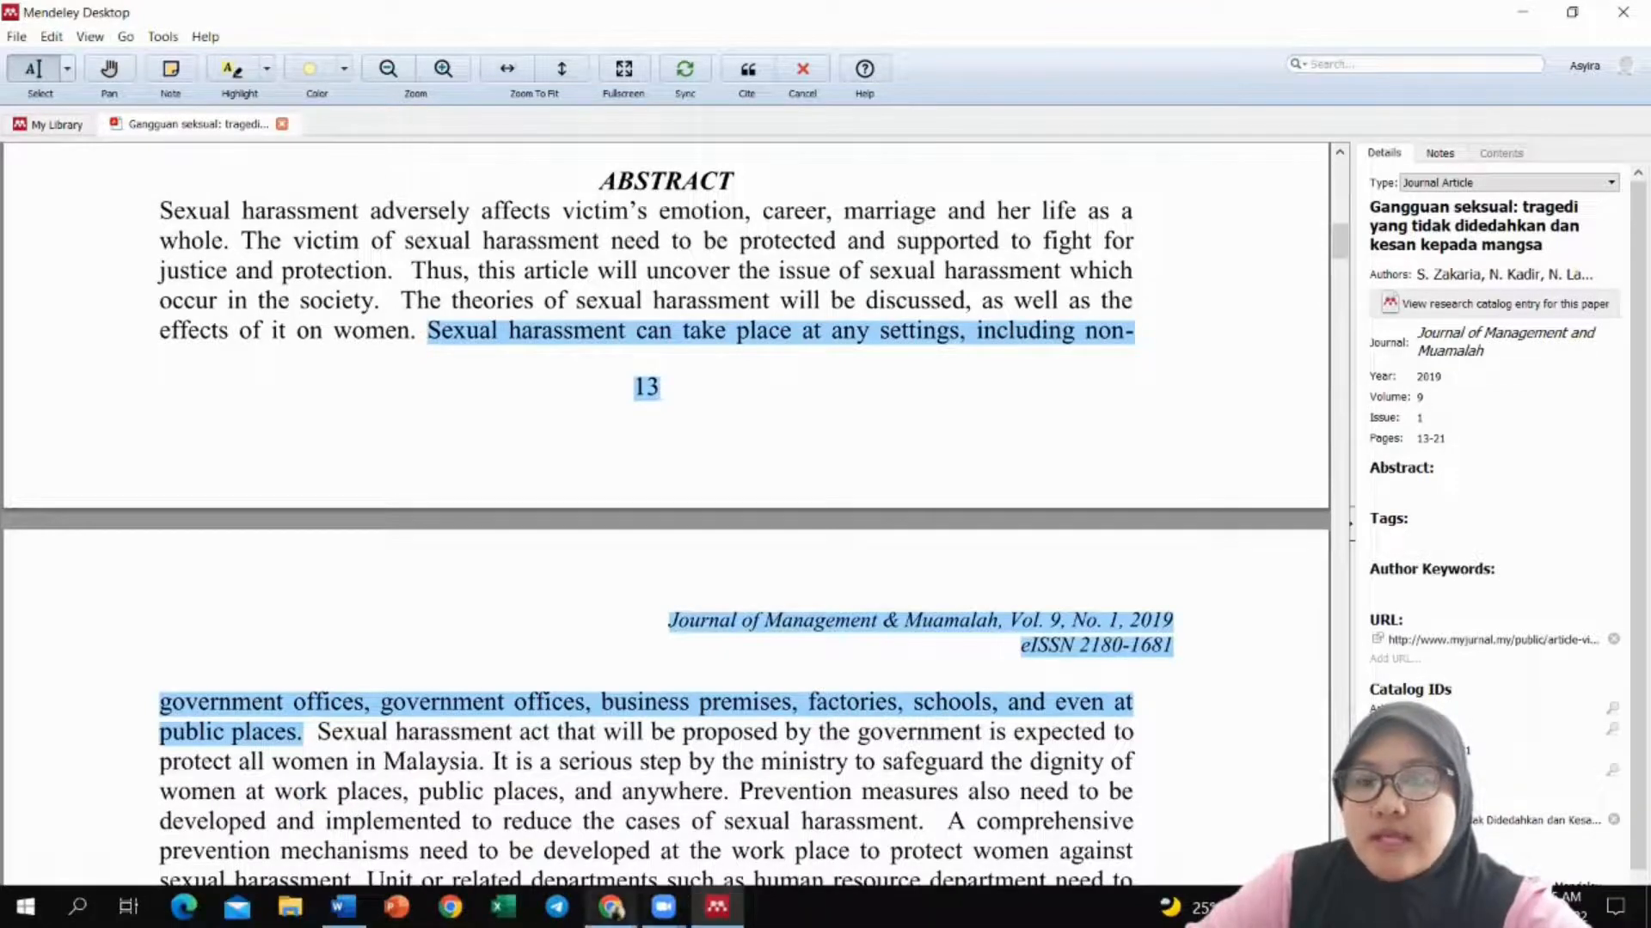
left_click(610, 907)
left_click(537, 271)
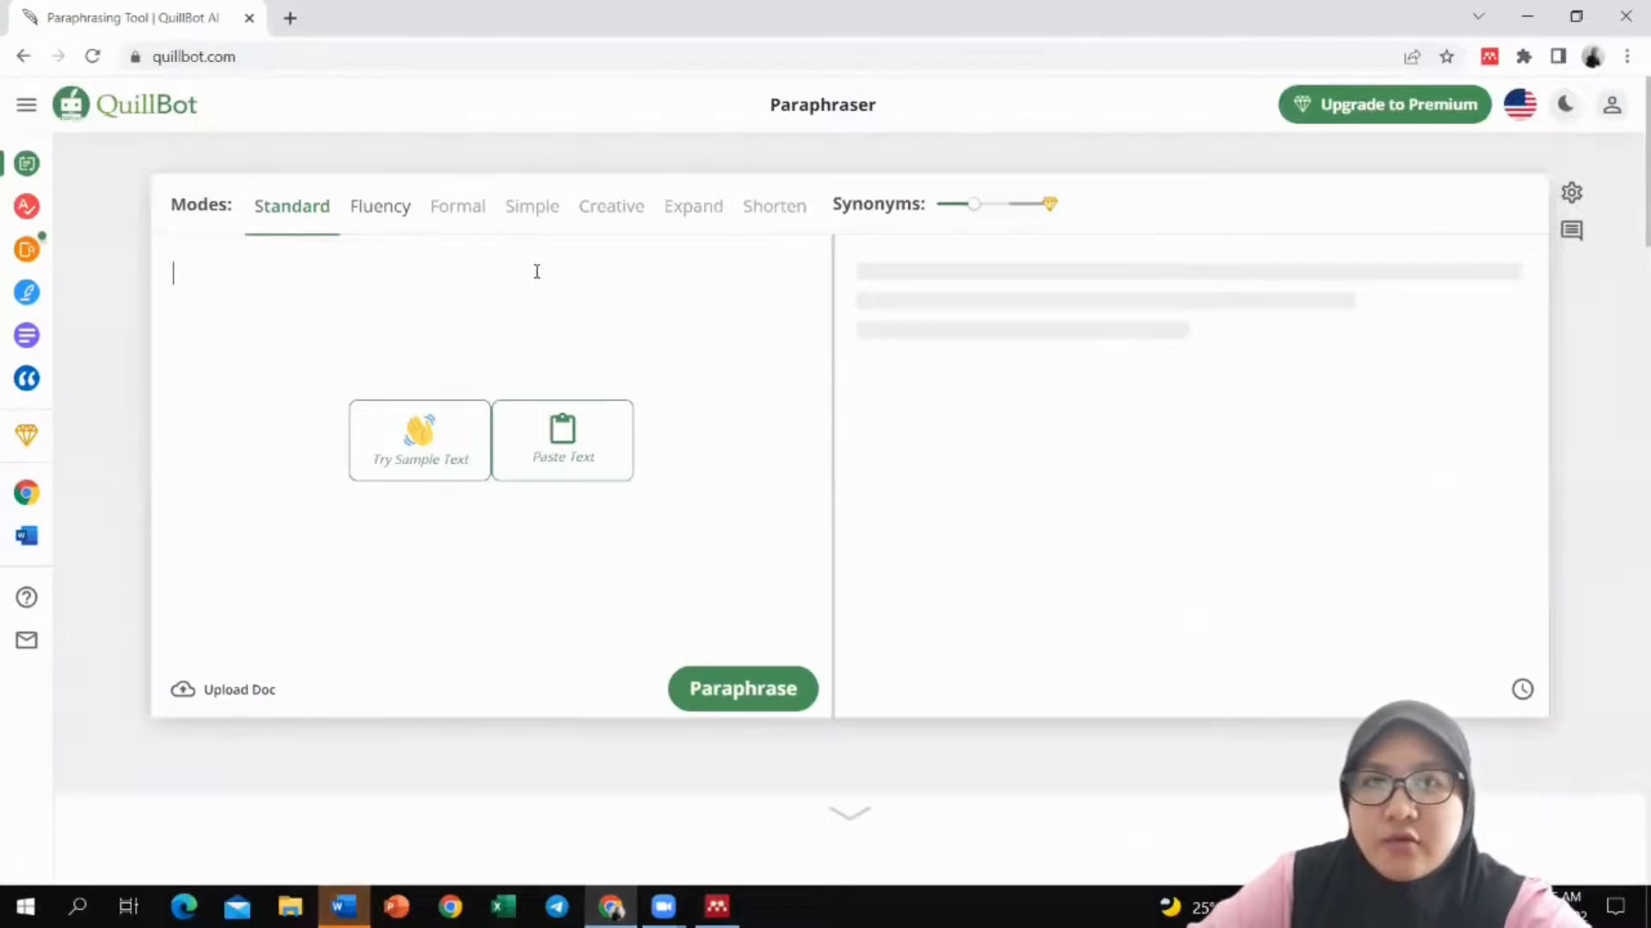
Step: Paraphrase the pasted sentence in QuillBot into the 20-word 'Any venue' version and copy it
right_click(536, 273)
right_click(243, 287)
left_click(301, 457)
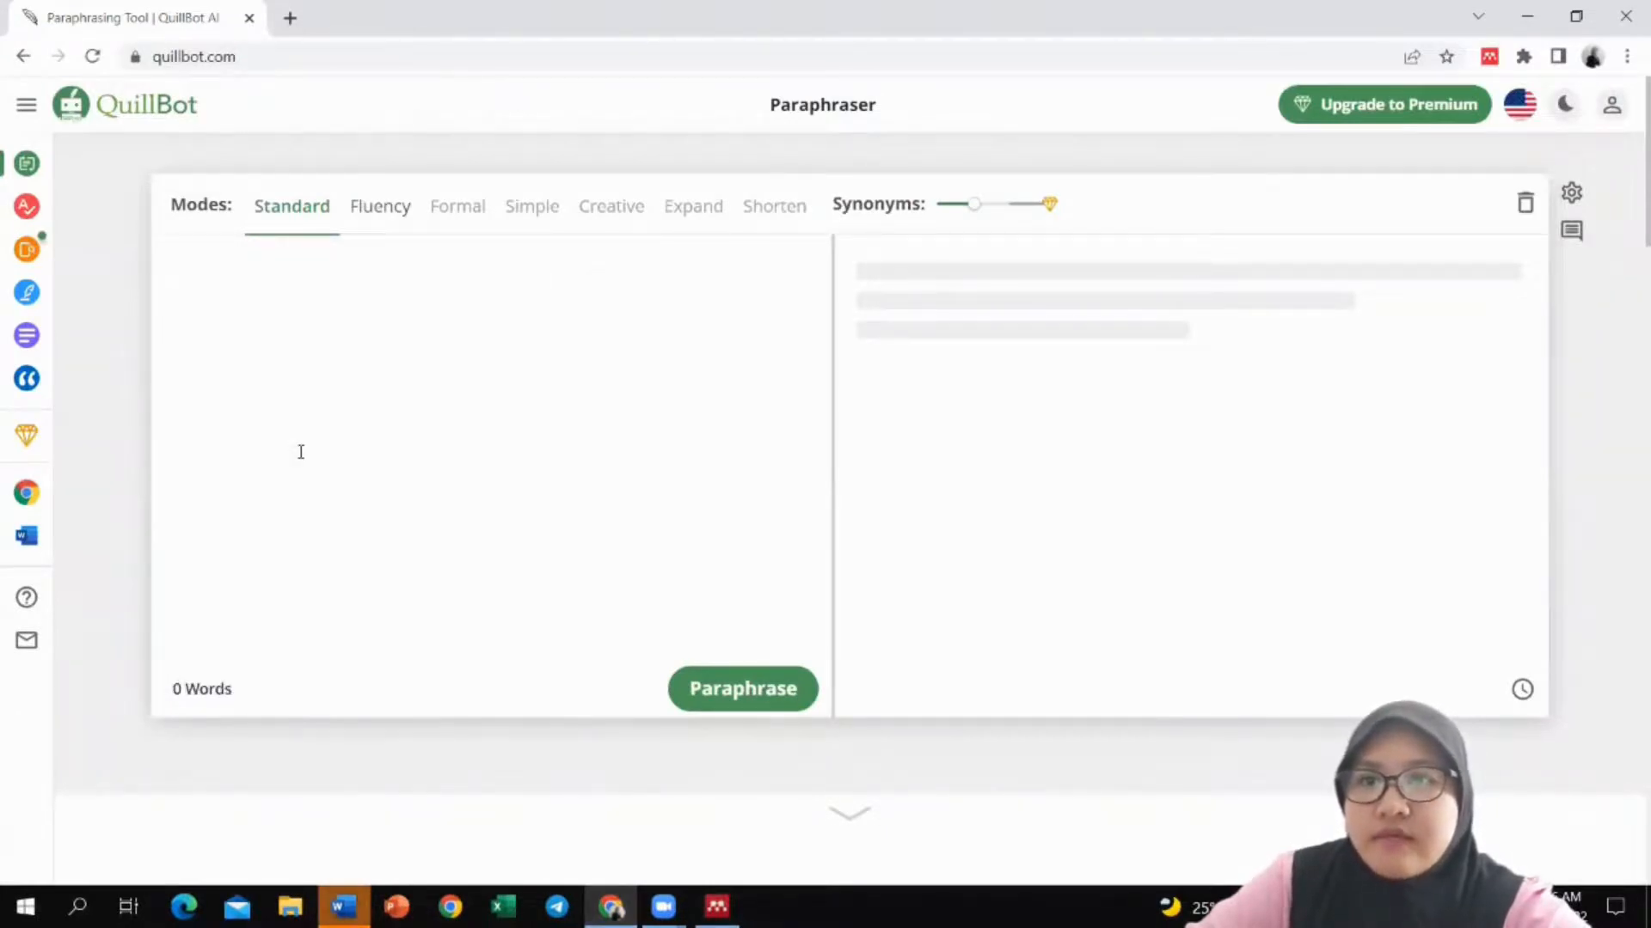
left_click(743, 692)
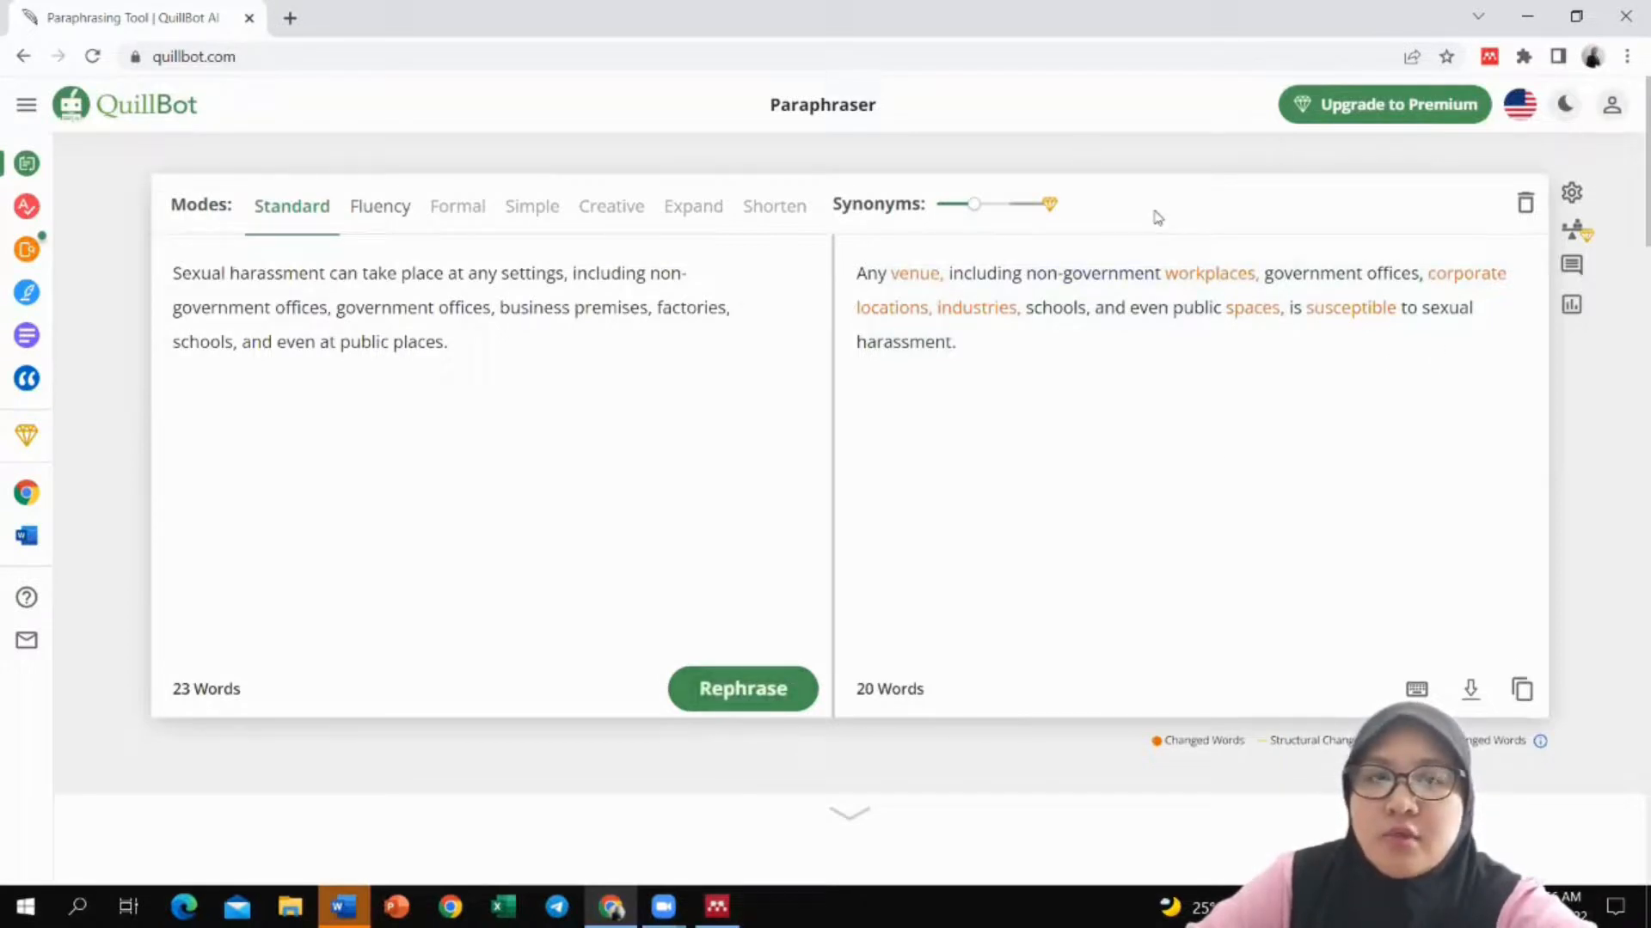
left_click(1521, 689)
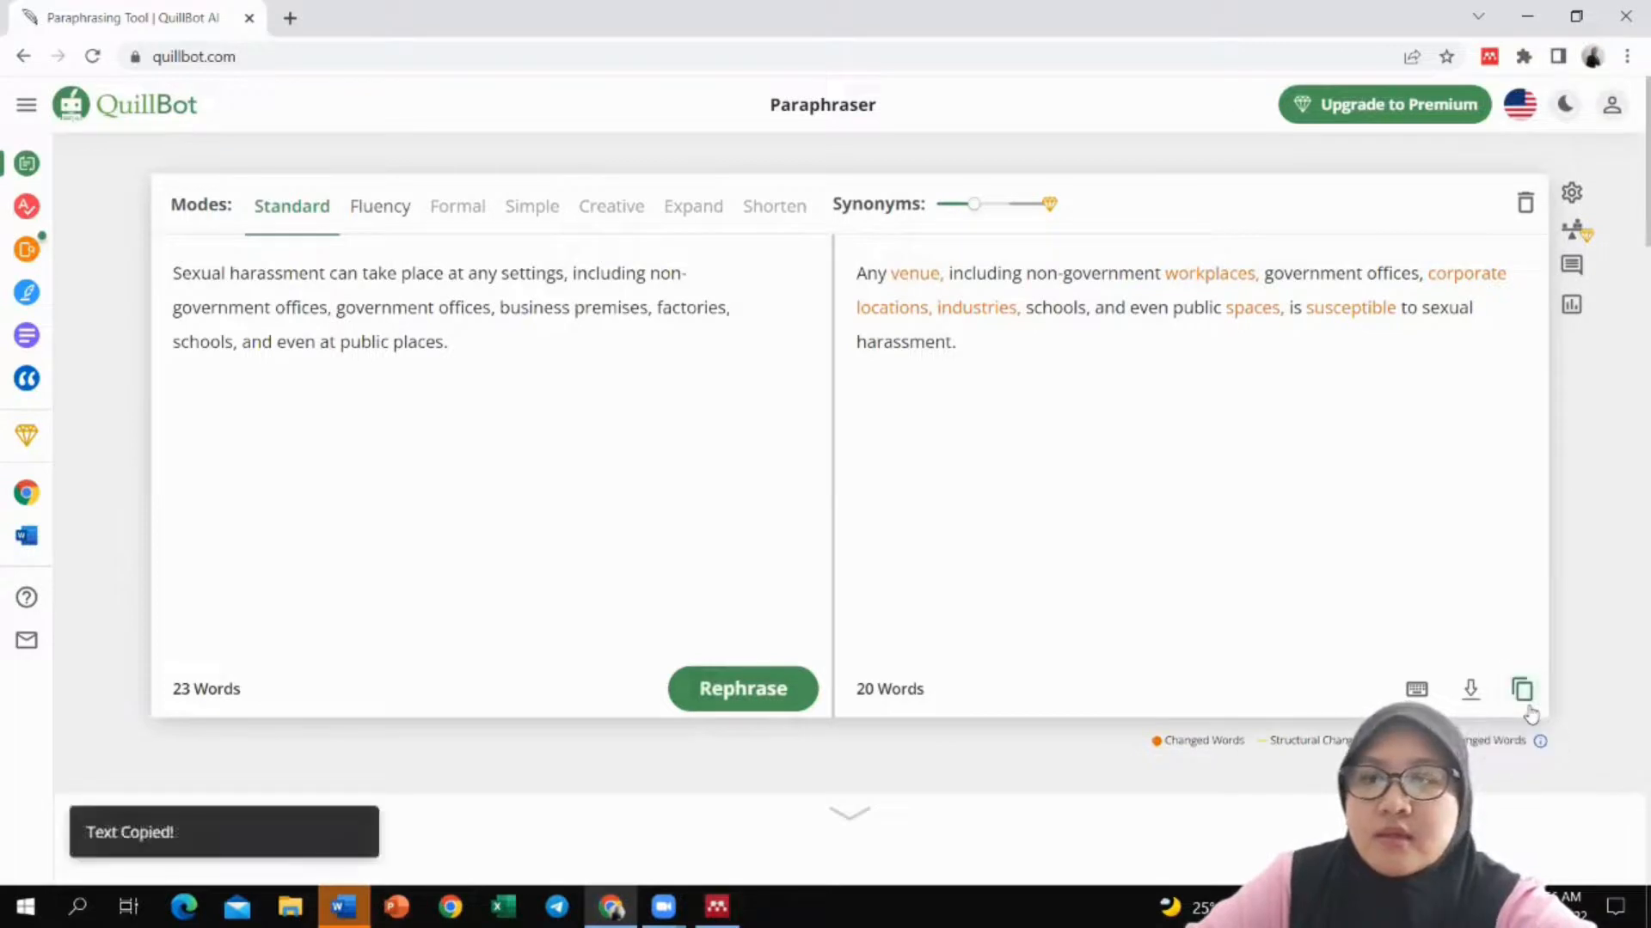
left_click(1526, 15)
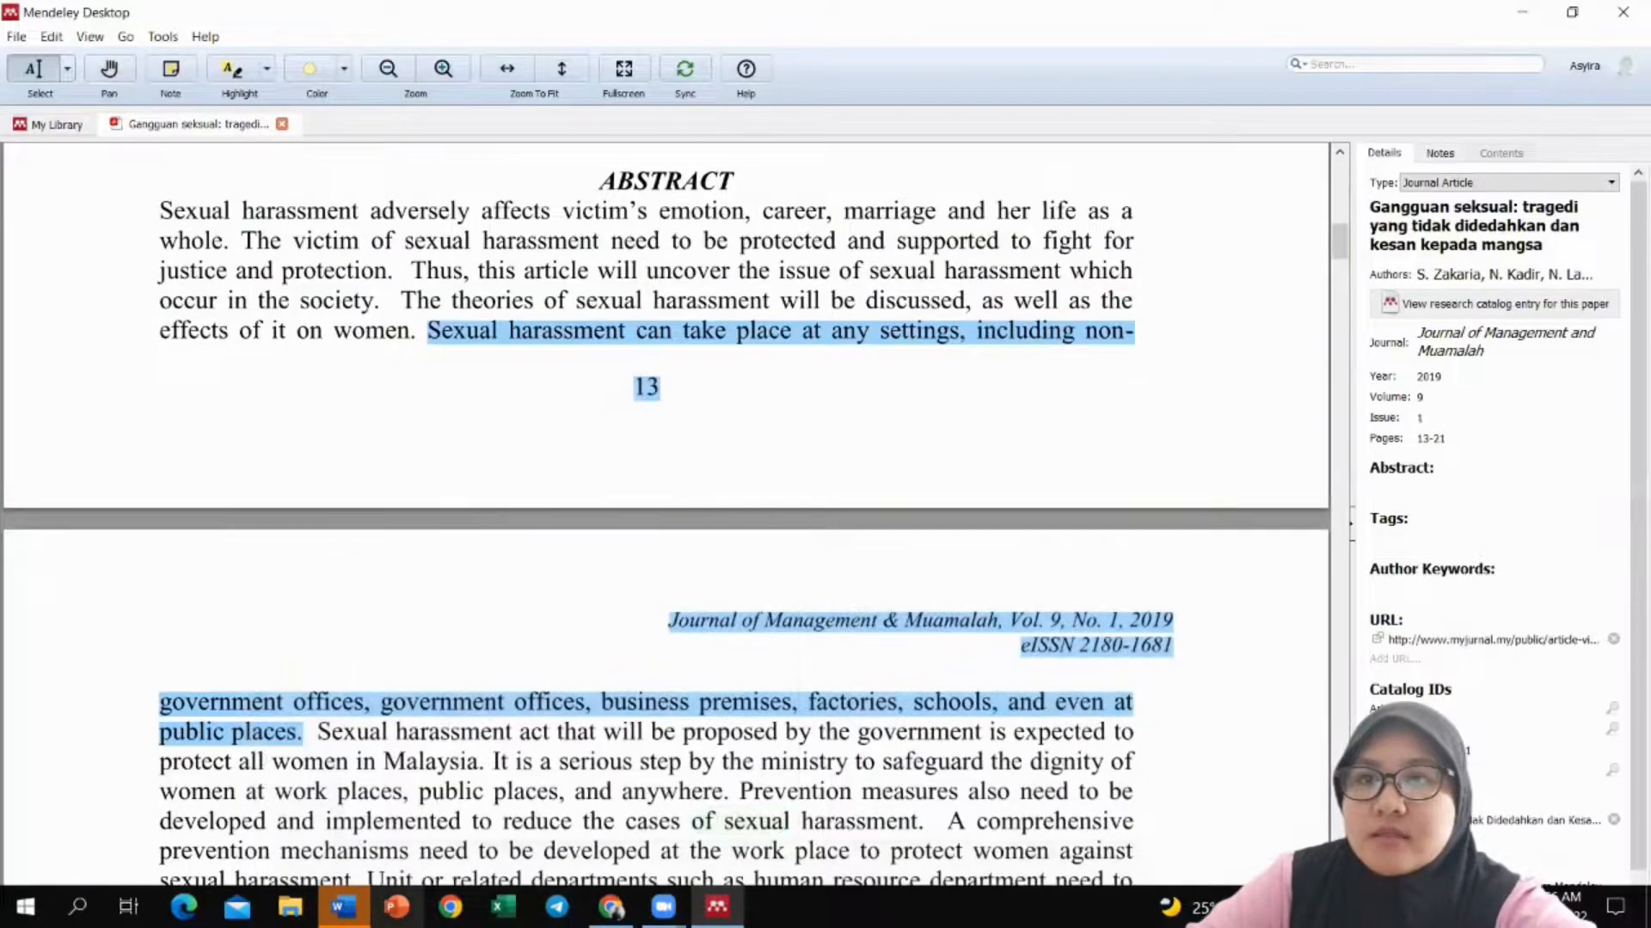
Step: Paste the 'Any venue…' paraphrase as plain text after the '2019).' citation in Word
left_click(343, 907)
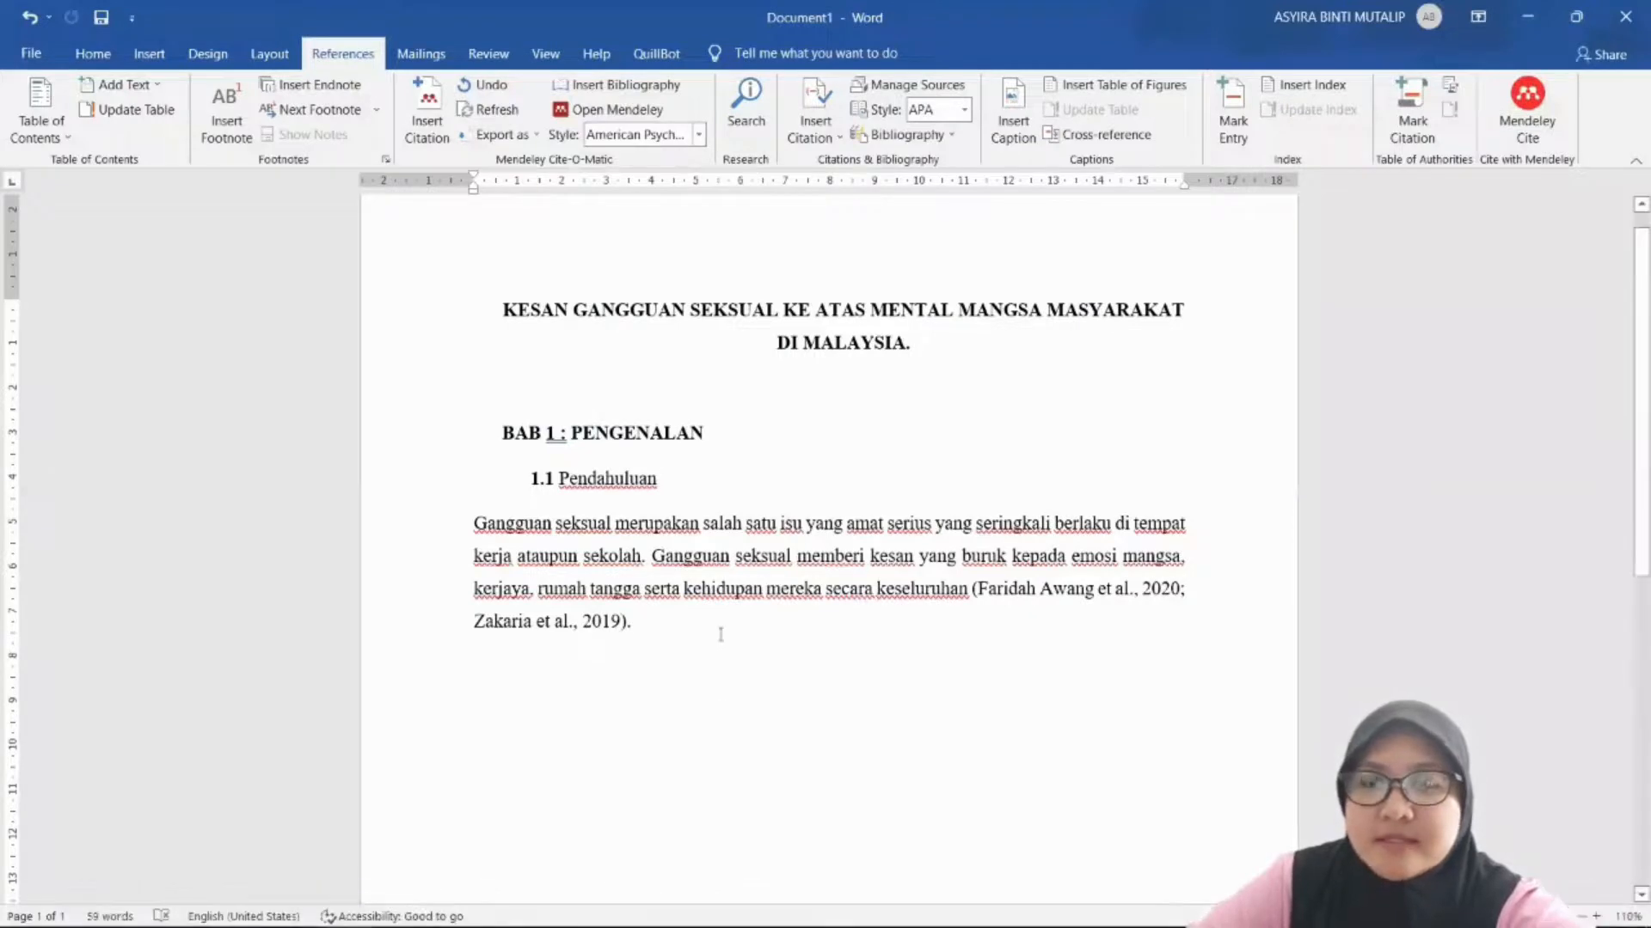
right_click(674, 619)
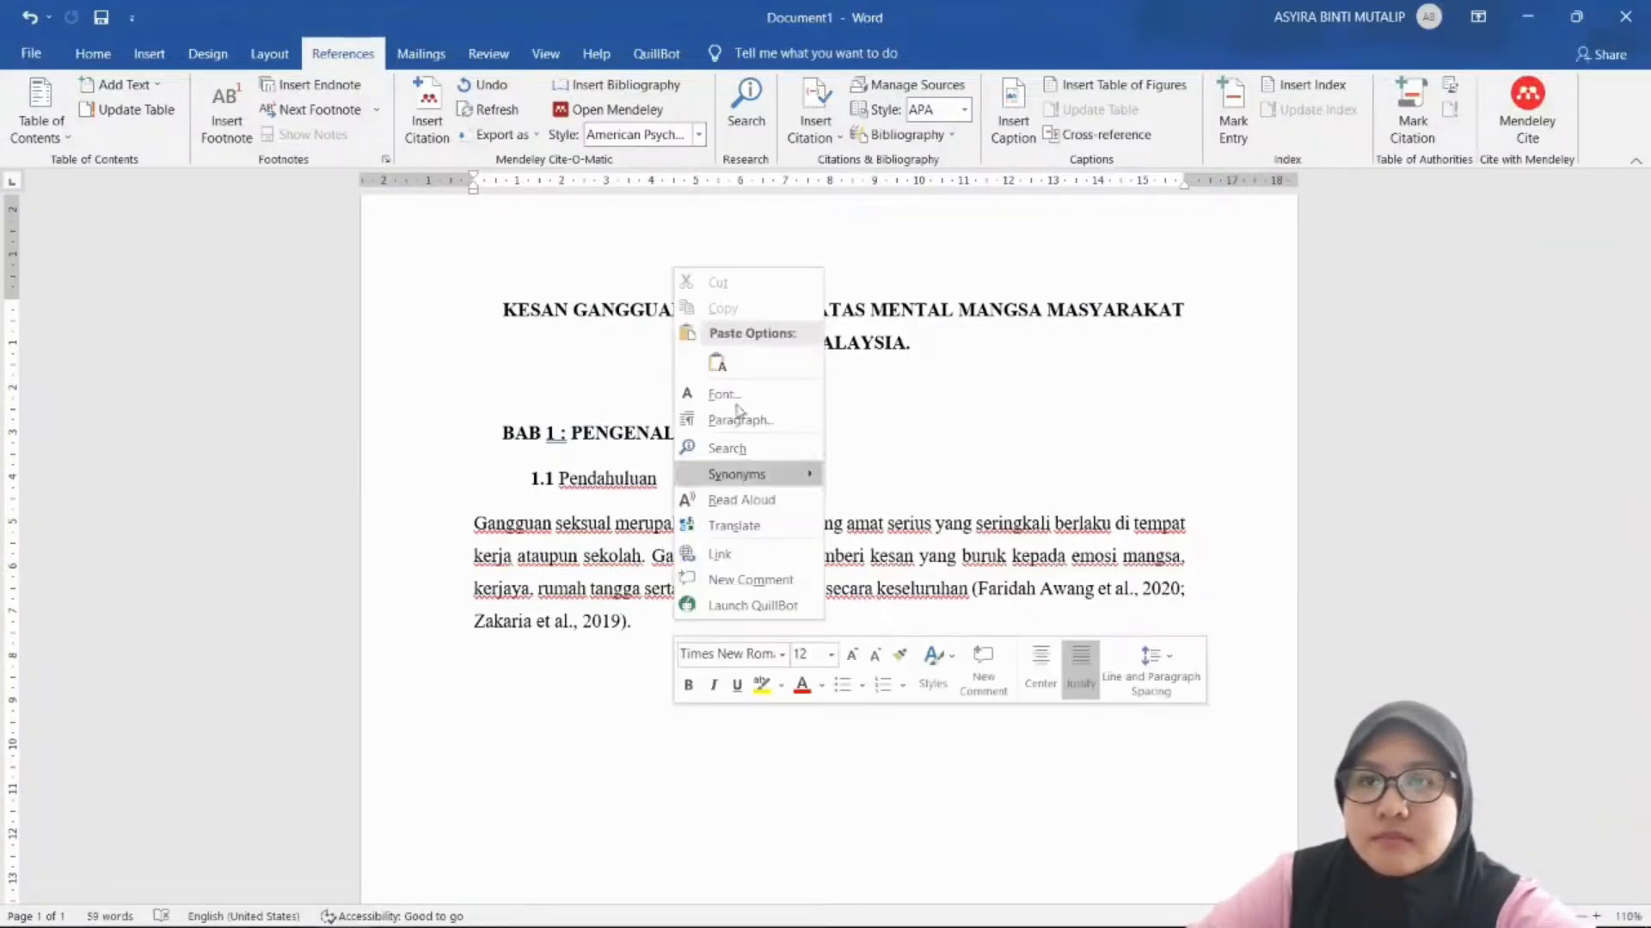
left_click(718, 365)
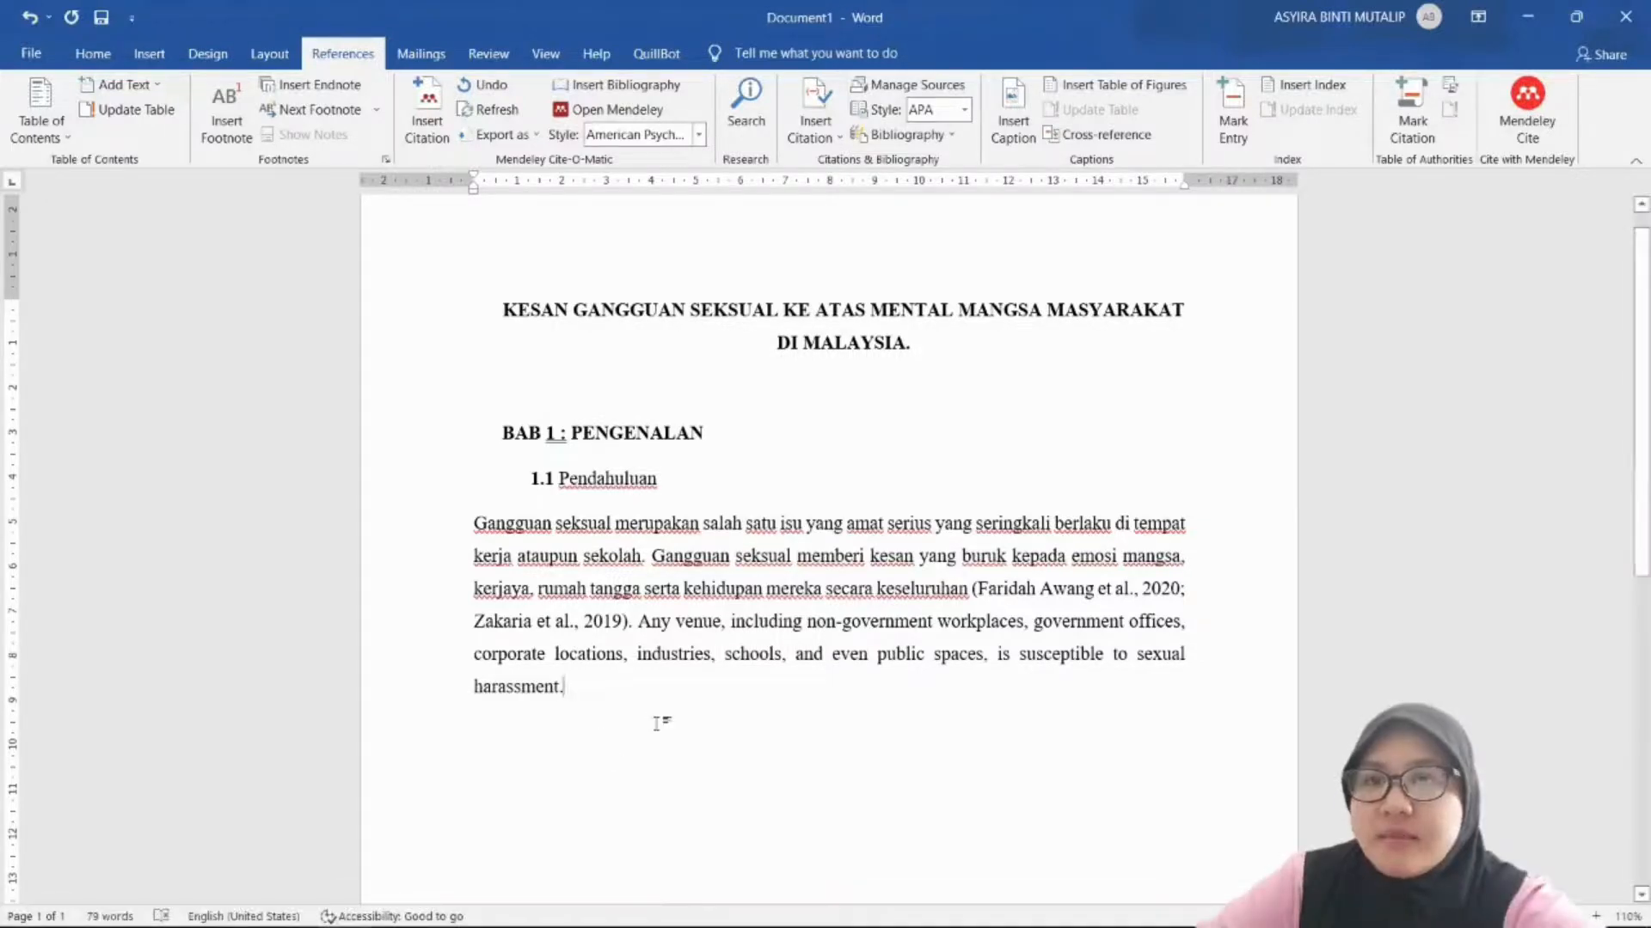
key("alt+m")
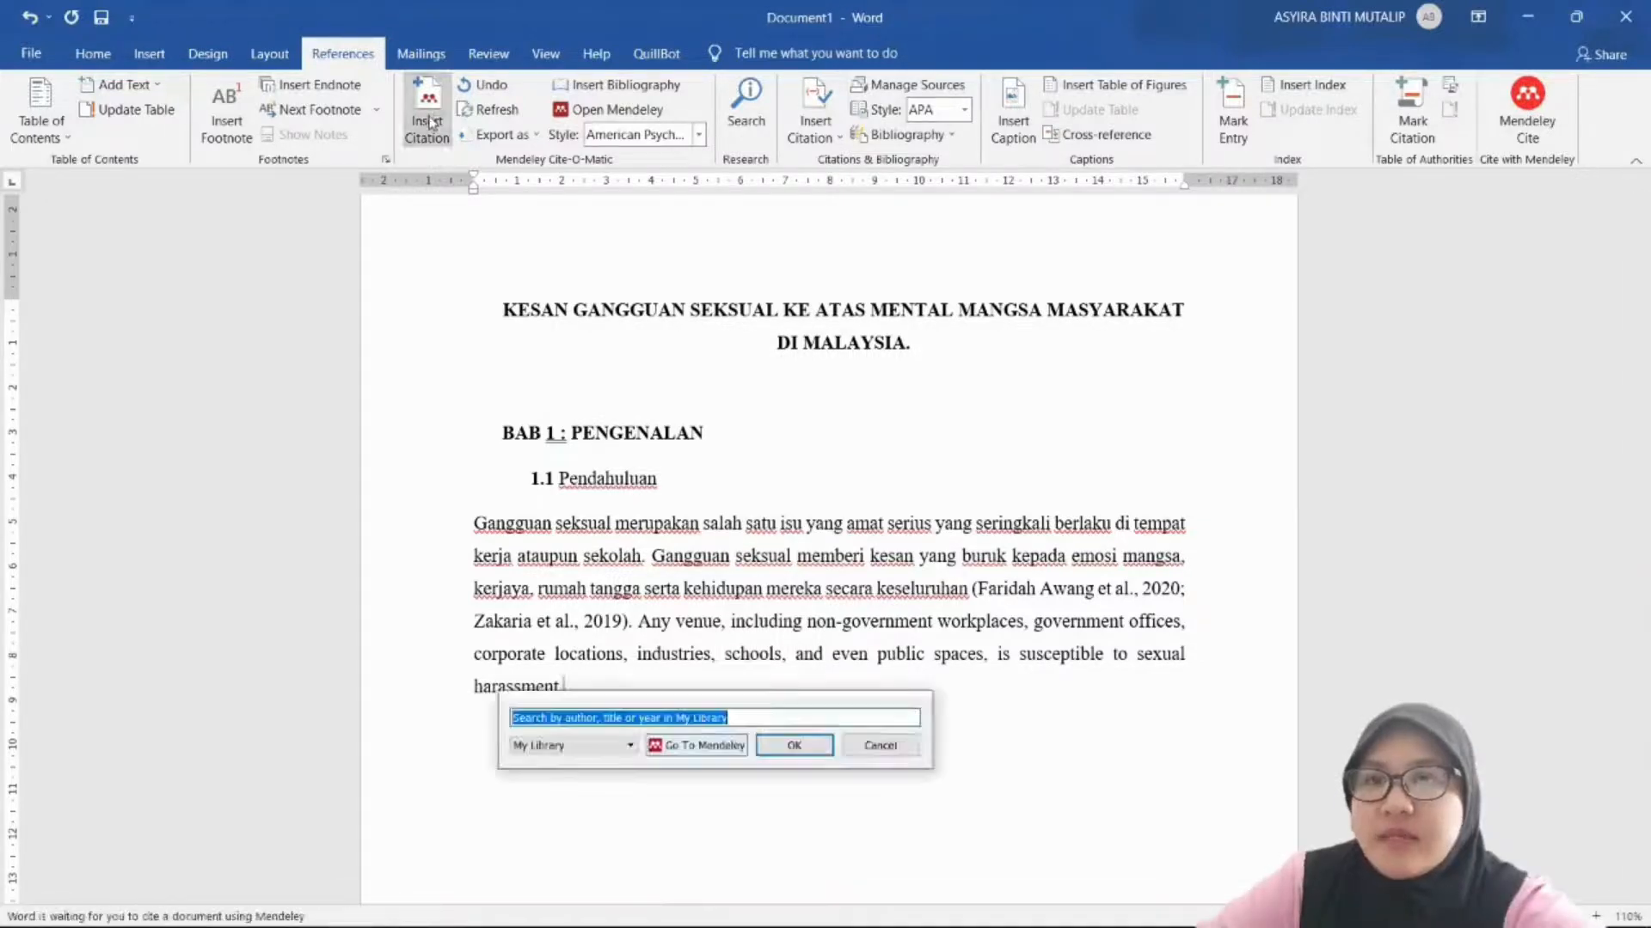
Step: Cite the tragedi article as '(Zakaria et al., 2019)' after the paraphrase, add a full stop and new paragraph
left_click(693, 746)
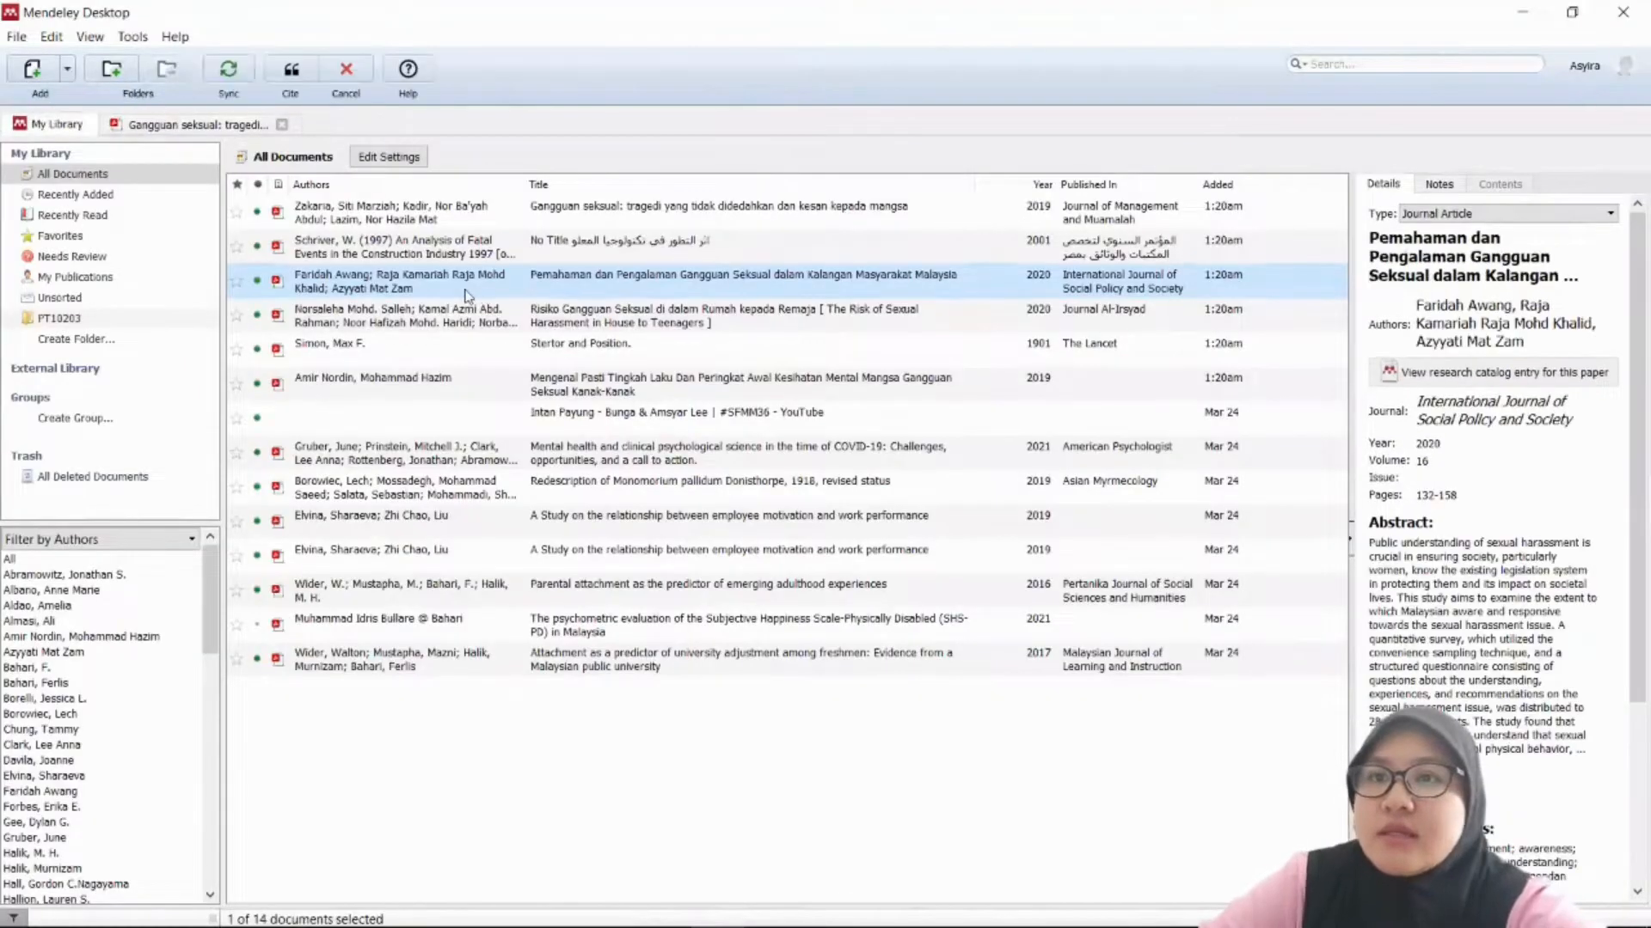
double_click(465, 295)
scroll(535, 234, "down", 4)
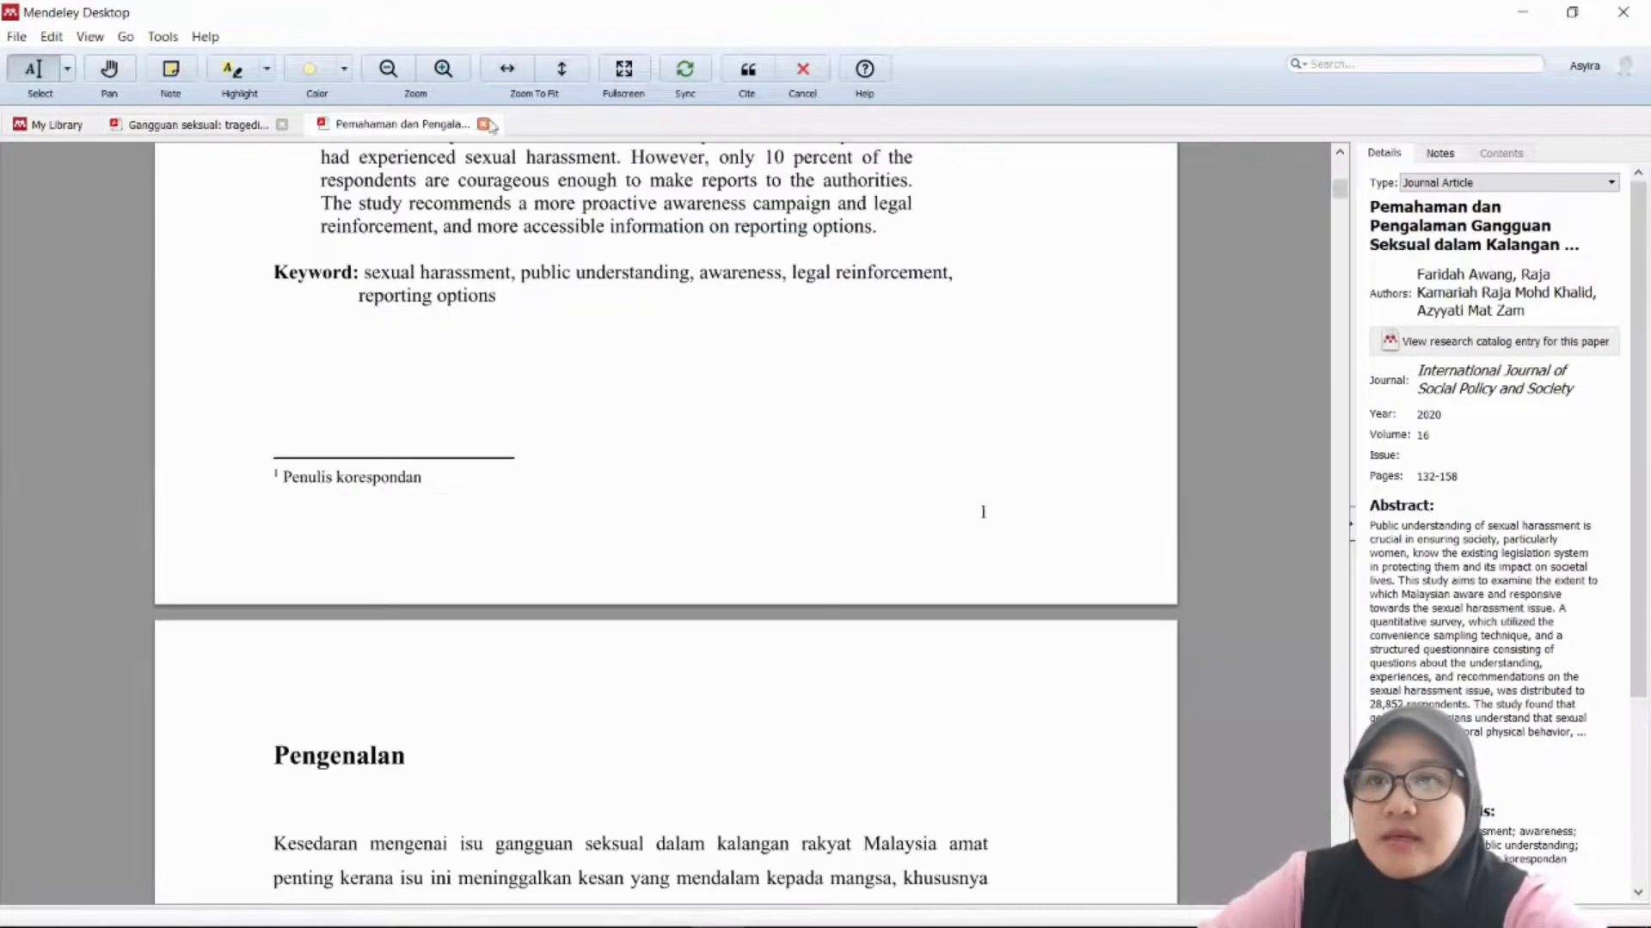
left_click(483, 125)
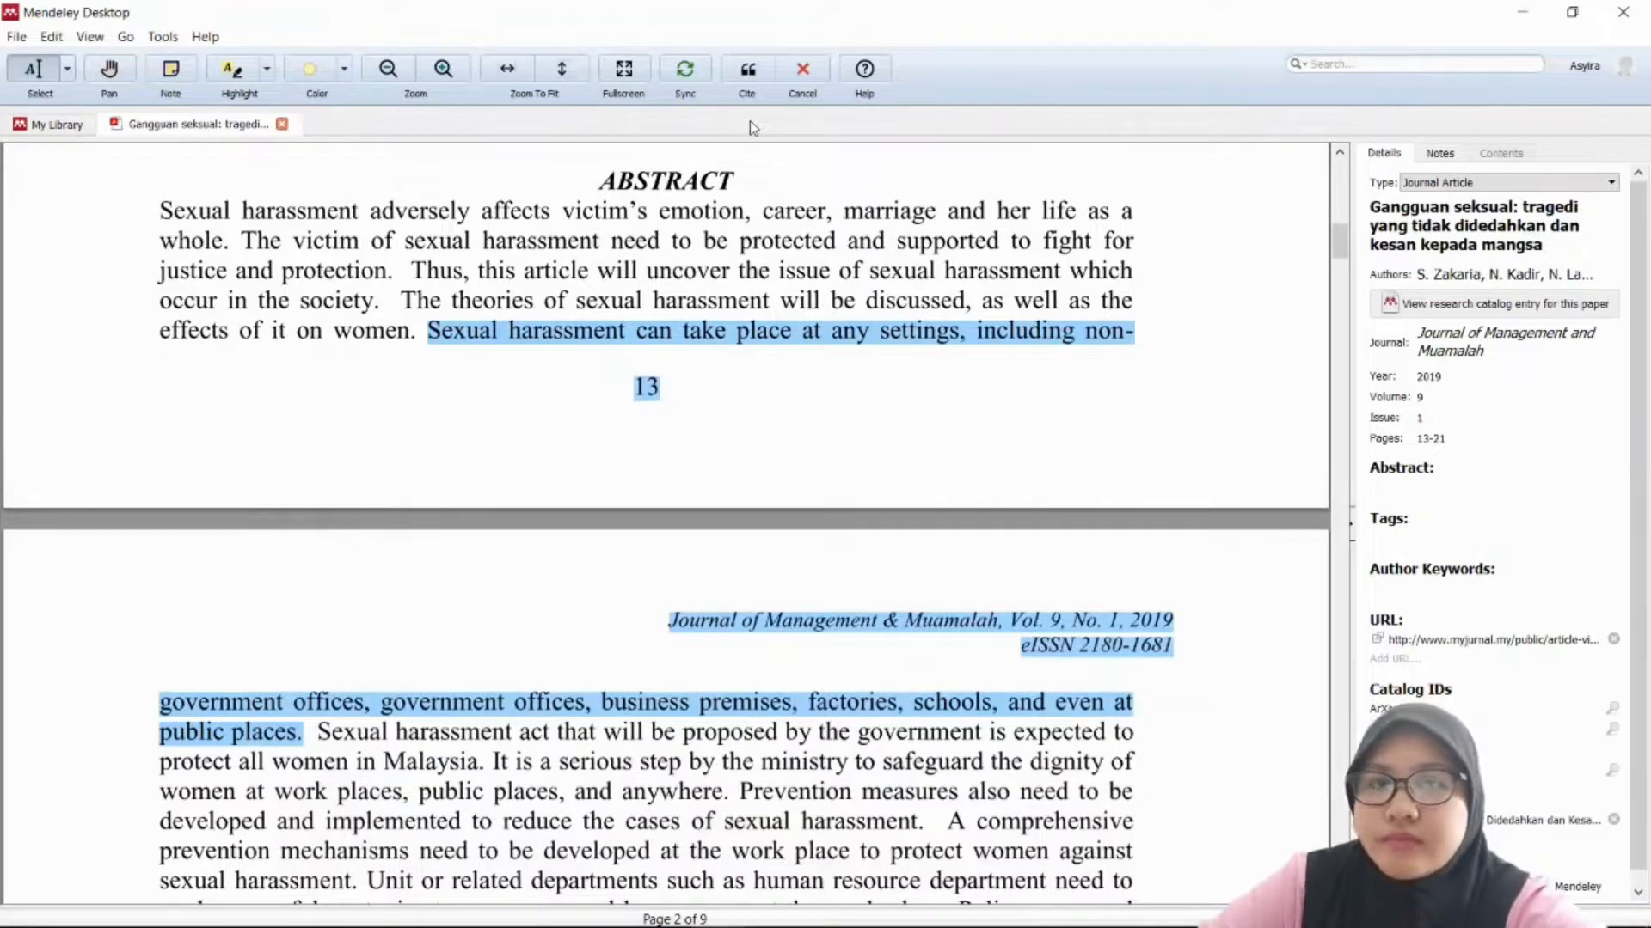
left_click(747, 71)
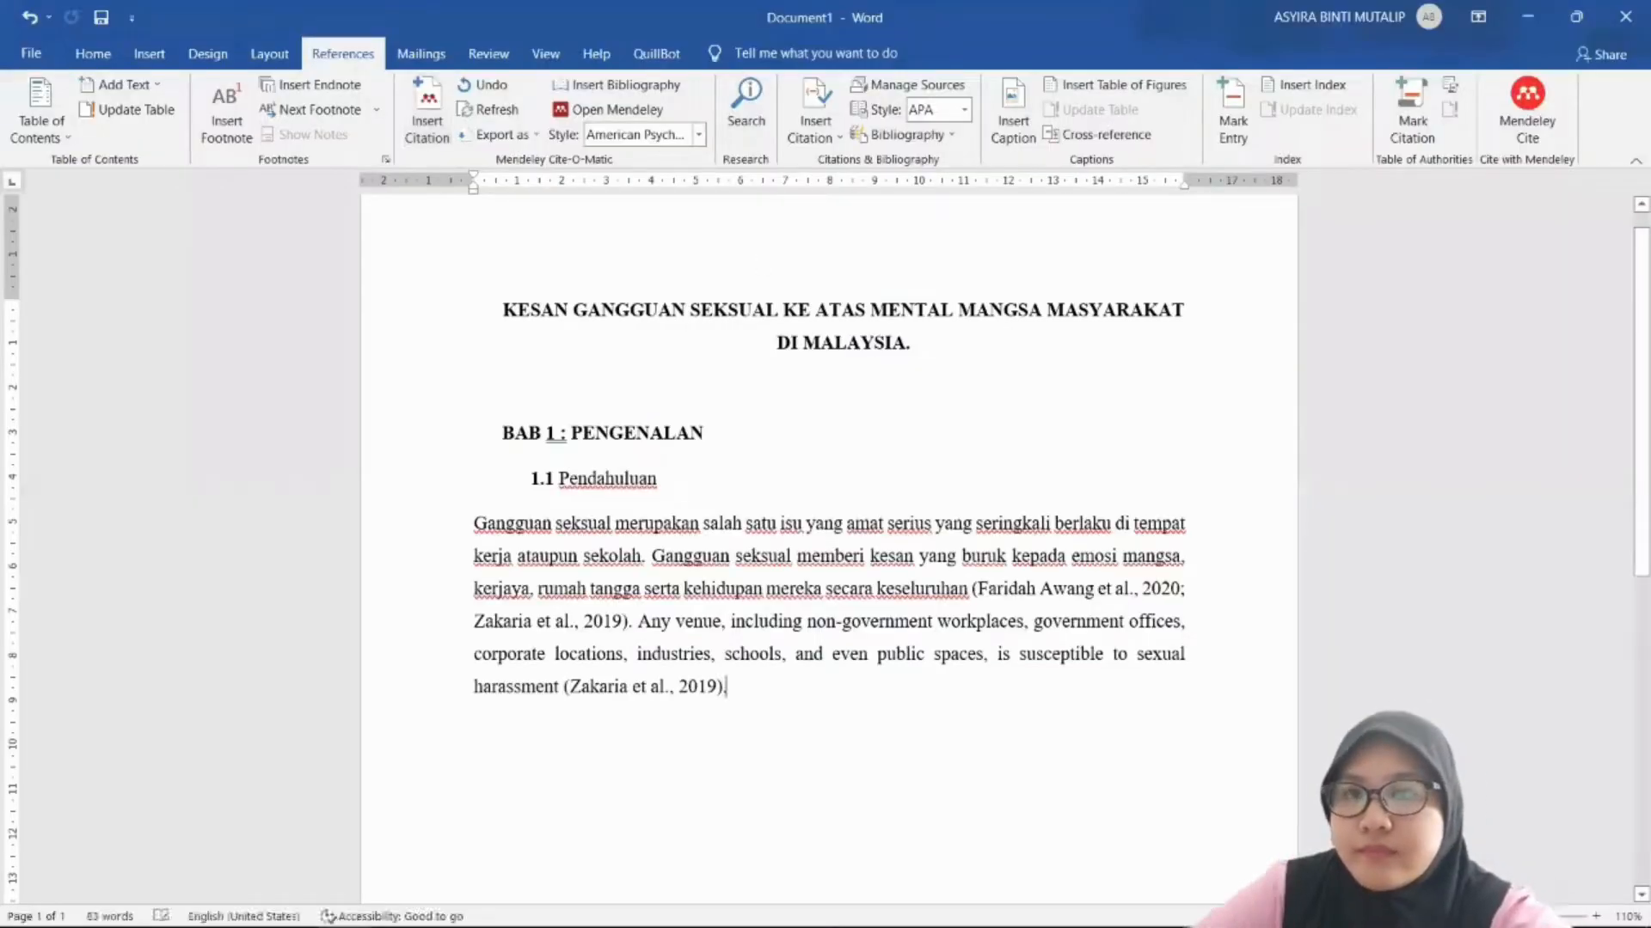
type(".")
key("Return")
scroll(829, 550, "down", 1)
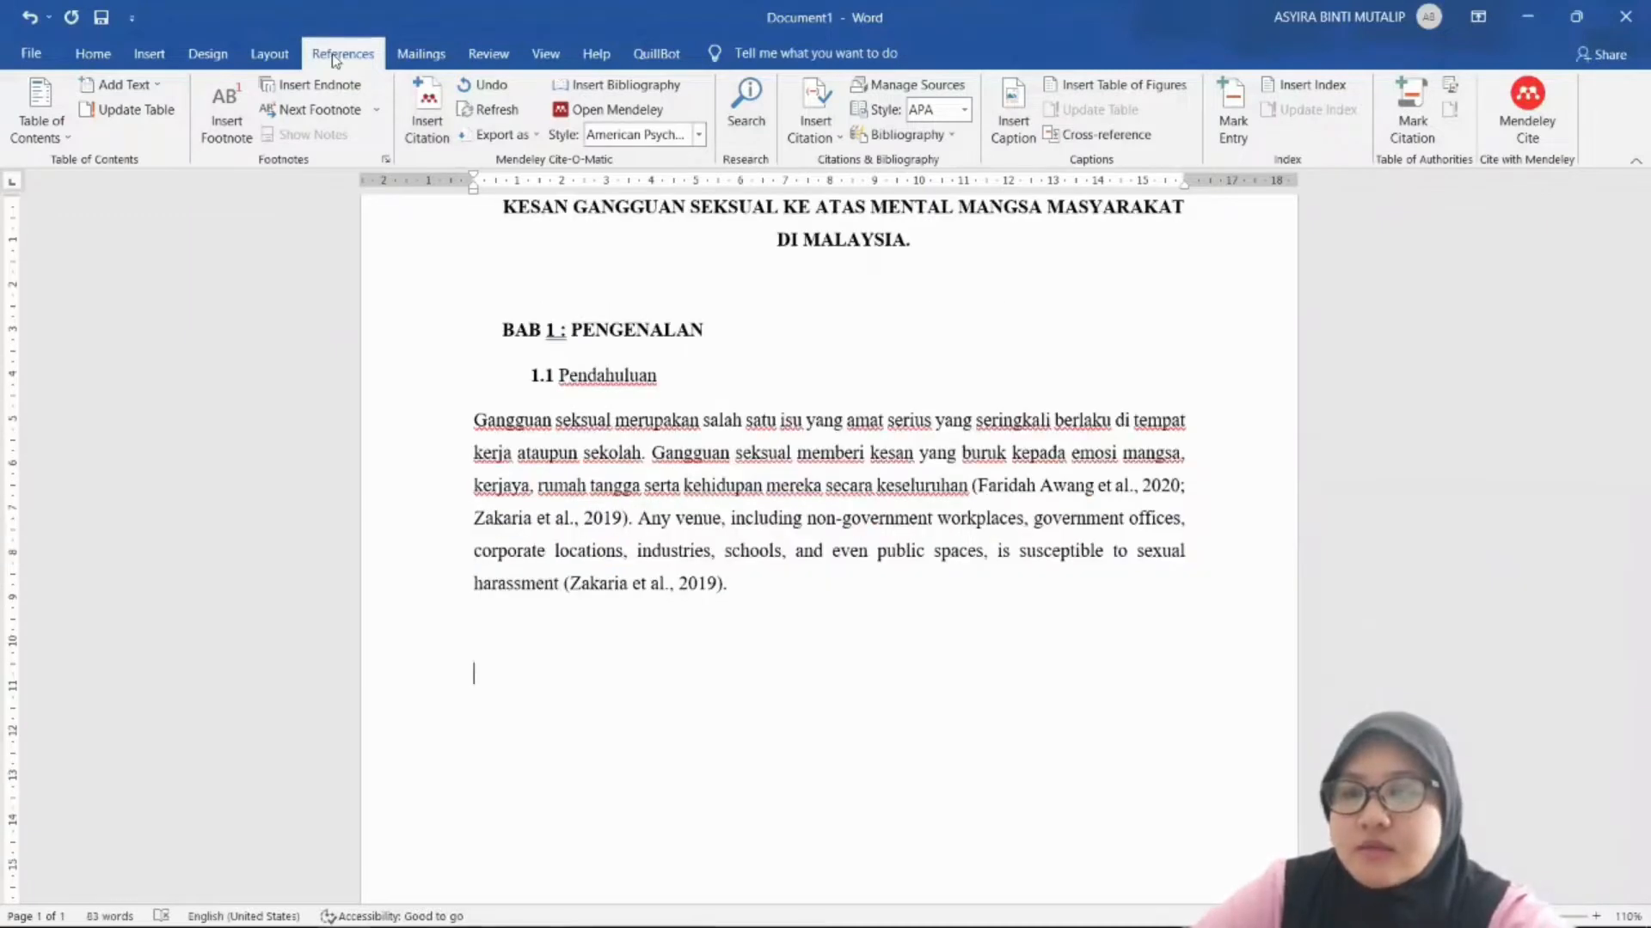
Step: Insert the Mendeley APA bibliography listing the 2020 and 2019 papers below the paragraph
left_click(647, 89)
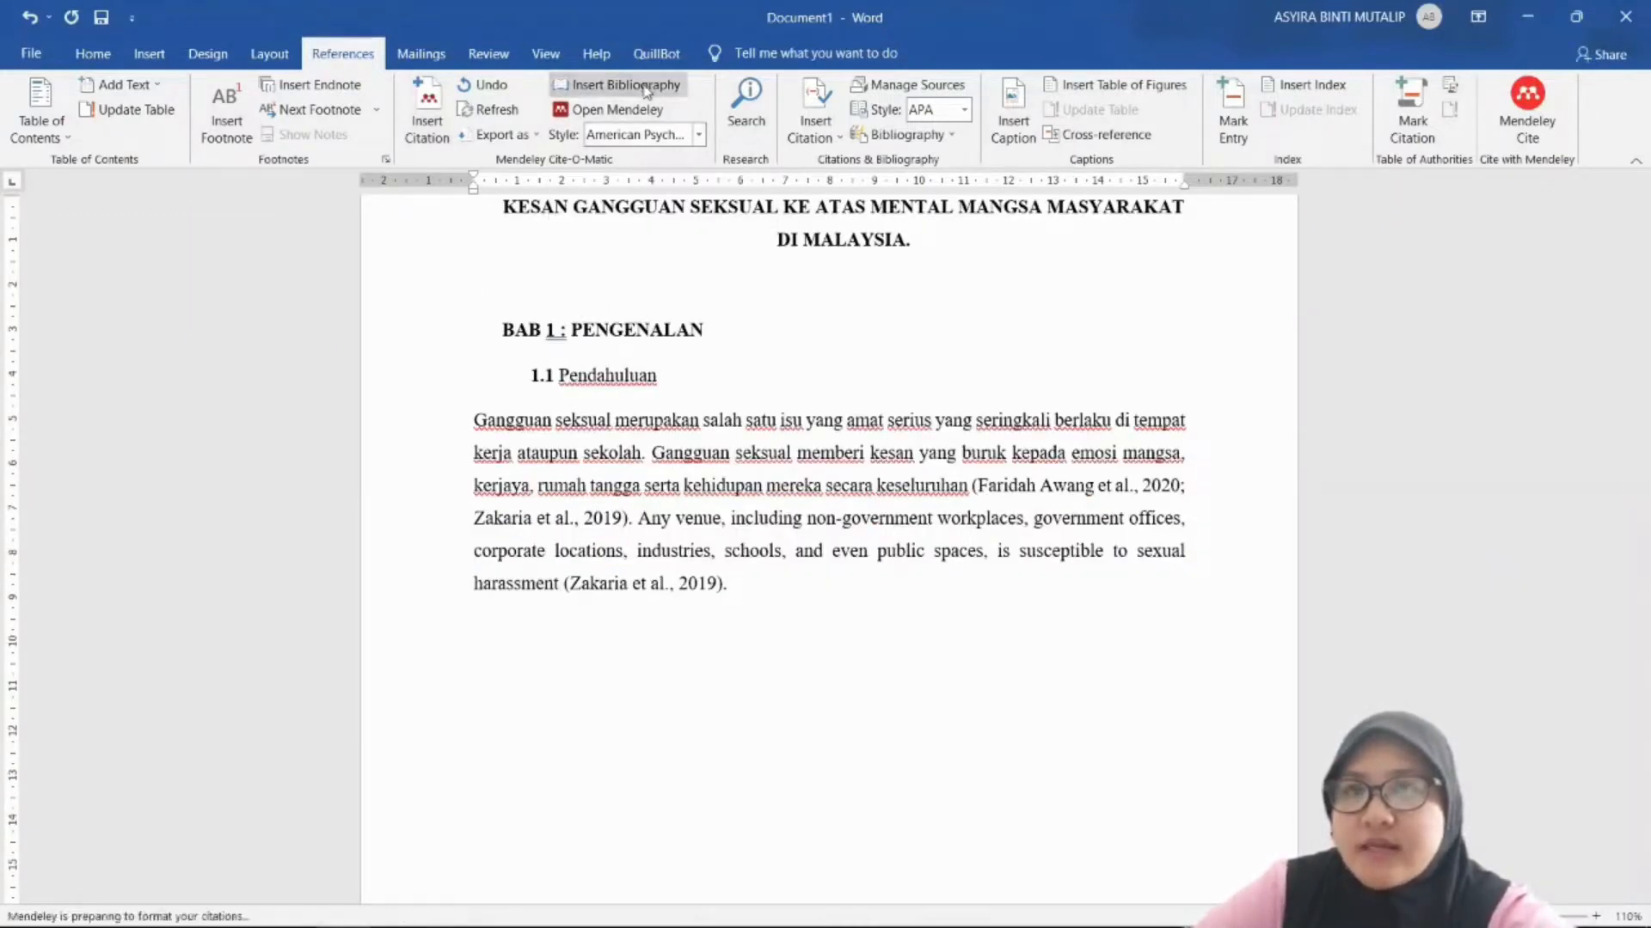
scroll(745, 466, "down", 2)
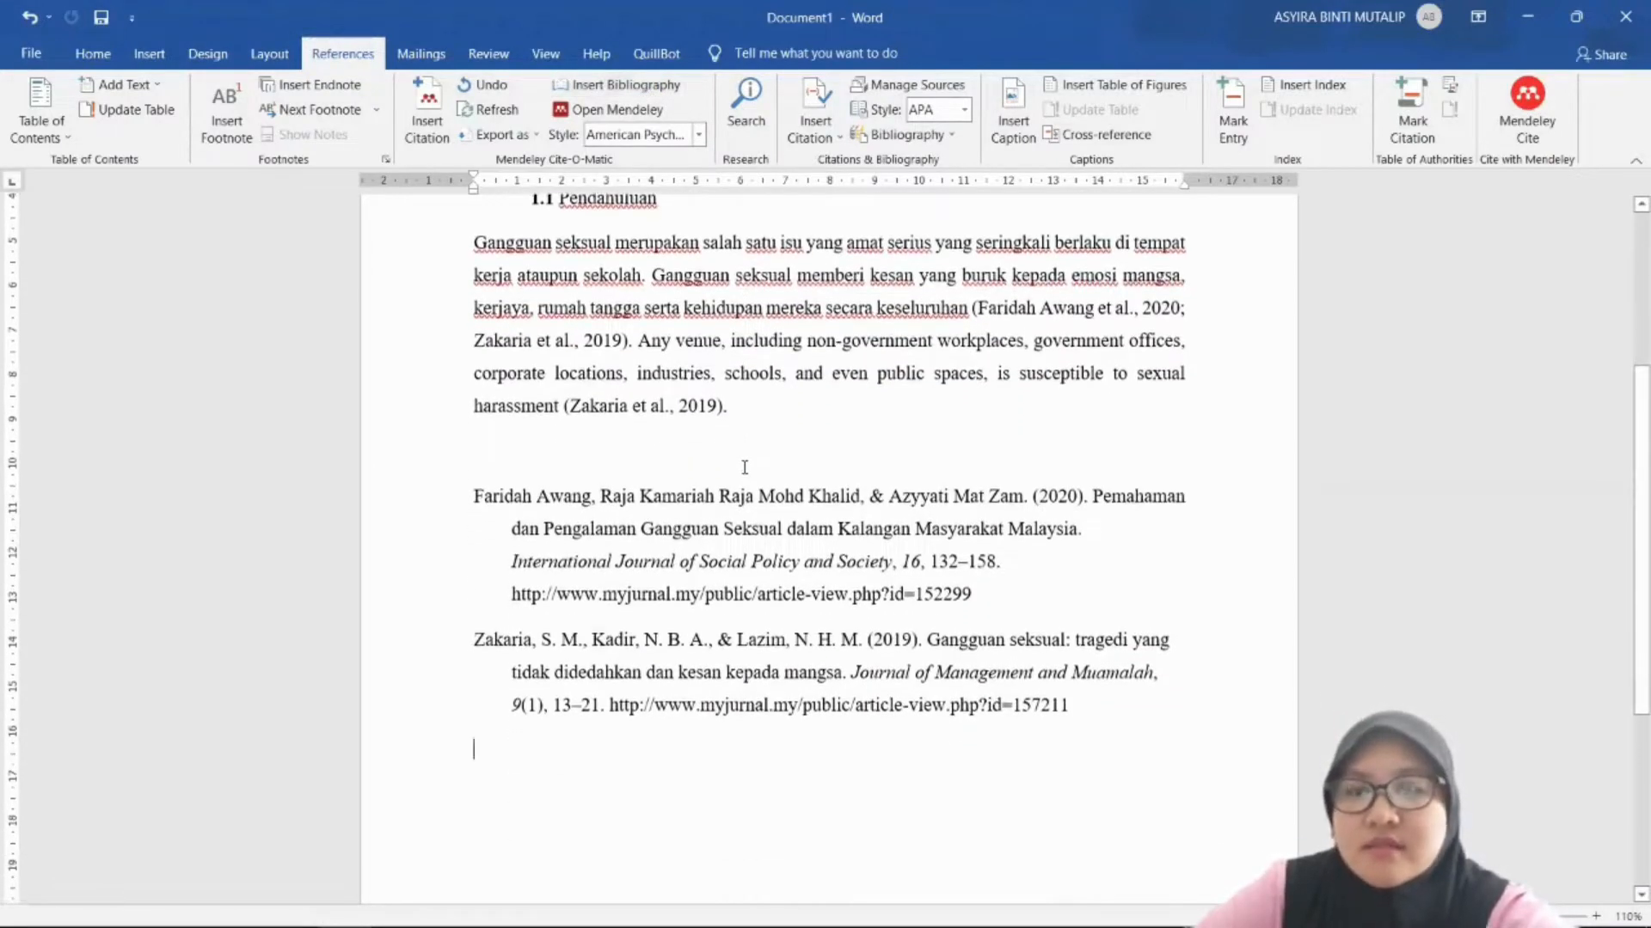
scroll(744, 467, "up", 1)
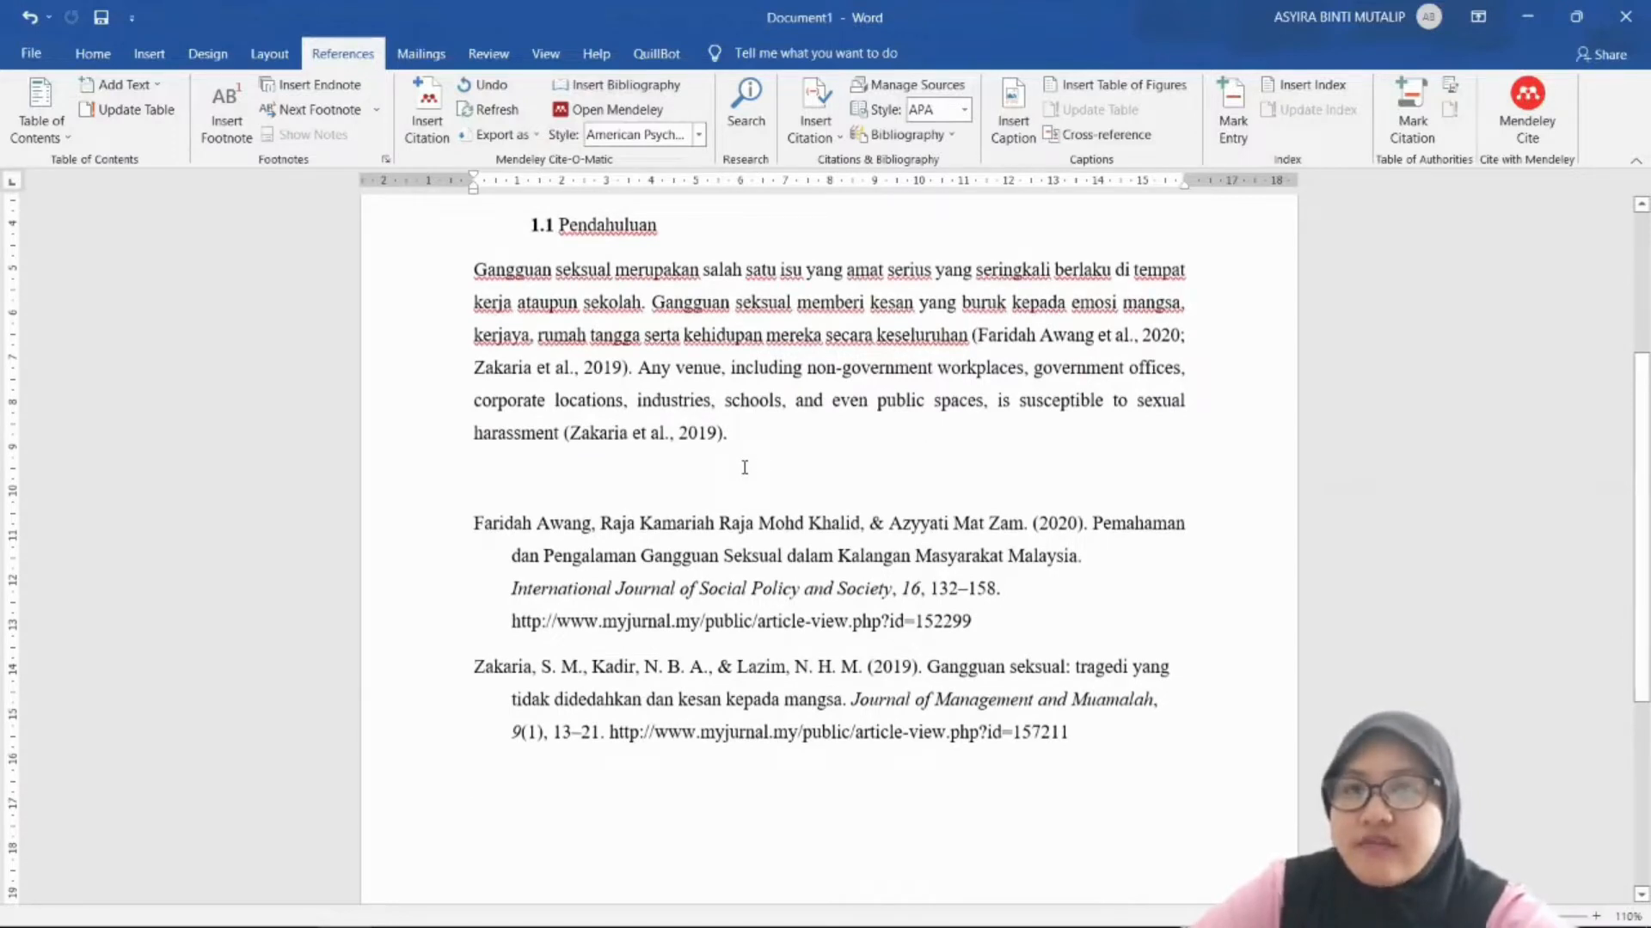
scroll(989, 270, "up", 1)
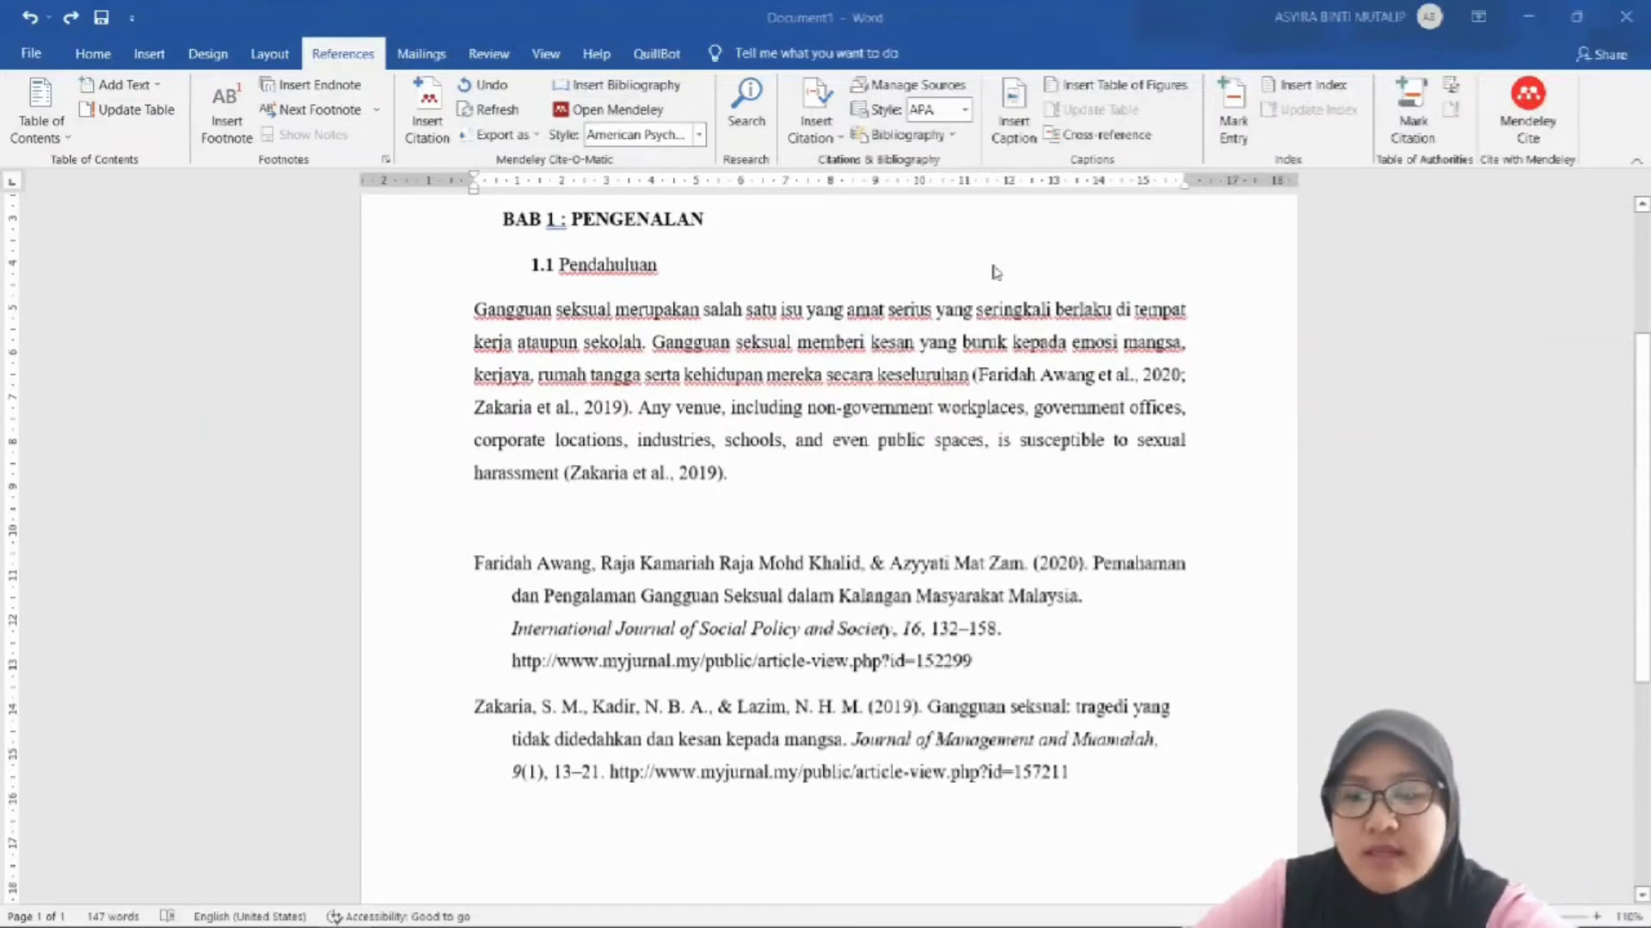
scroll(995, 271, "down", 1)
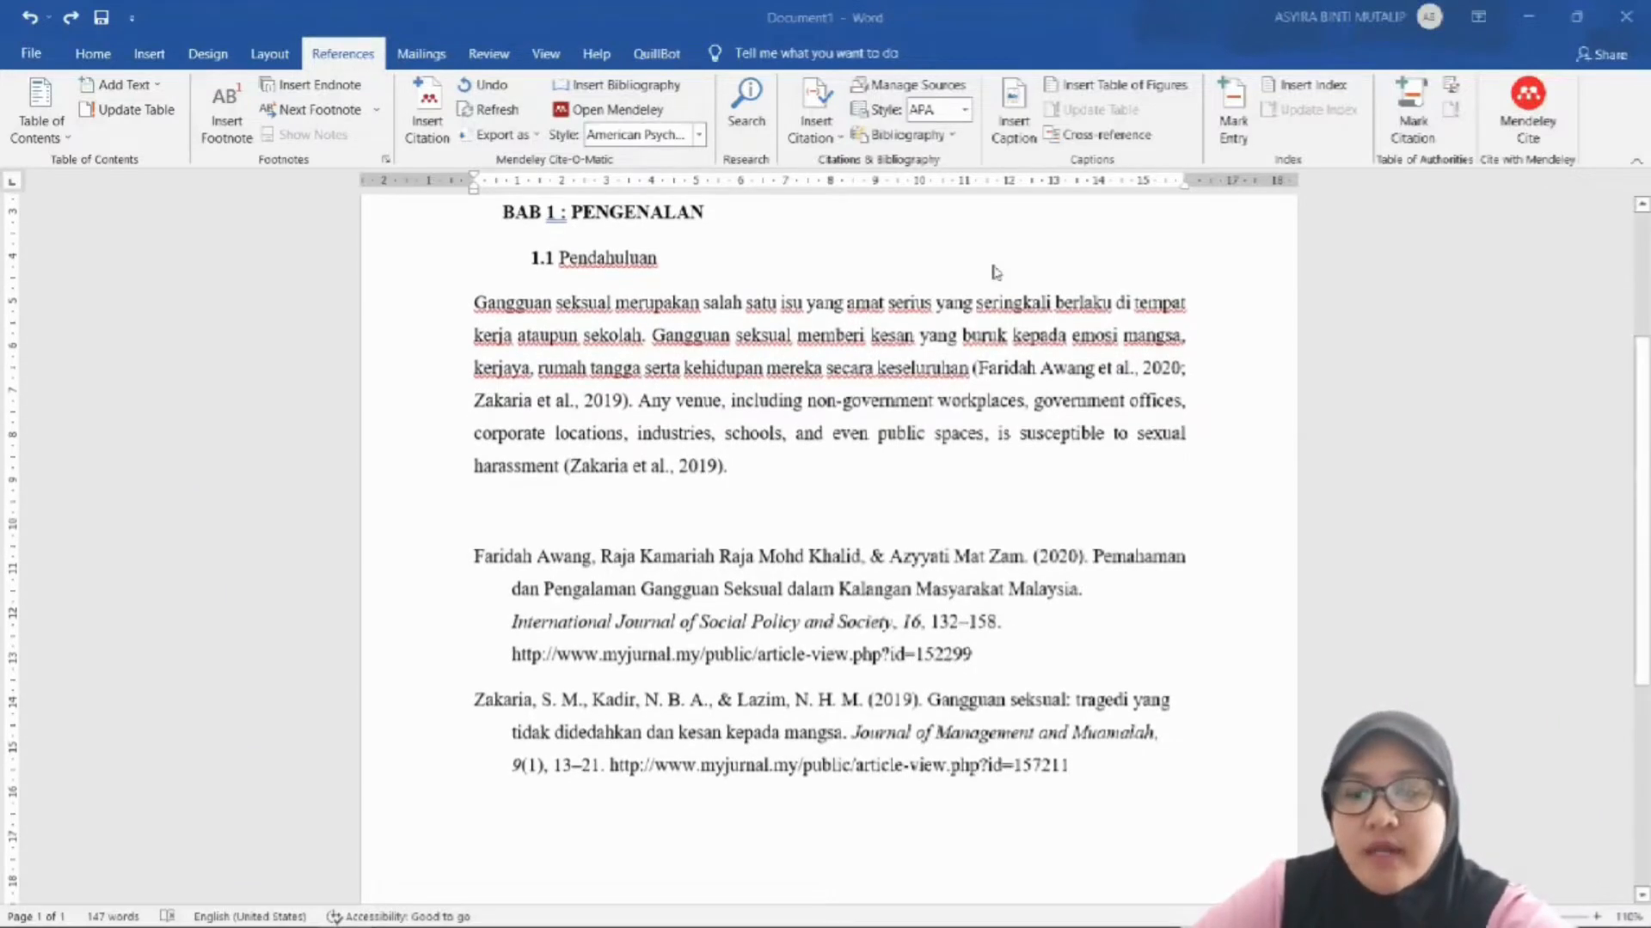